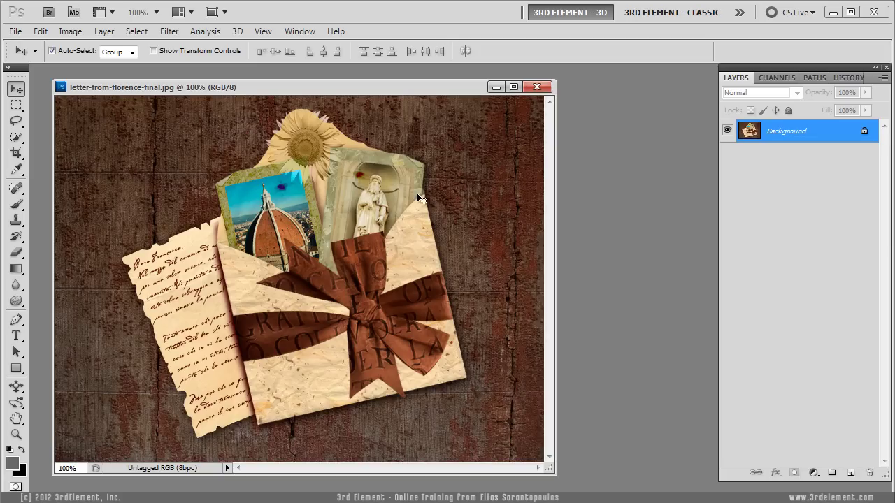
Open envelop.jpg as the only document on screen, and widen and reposition its window so the canvas has empty space around it
left_click(16, 30)
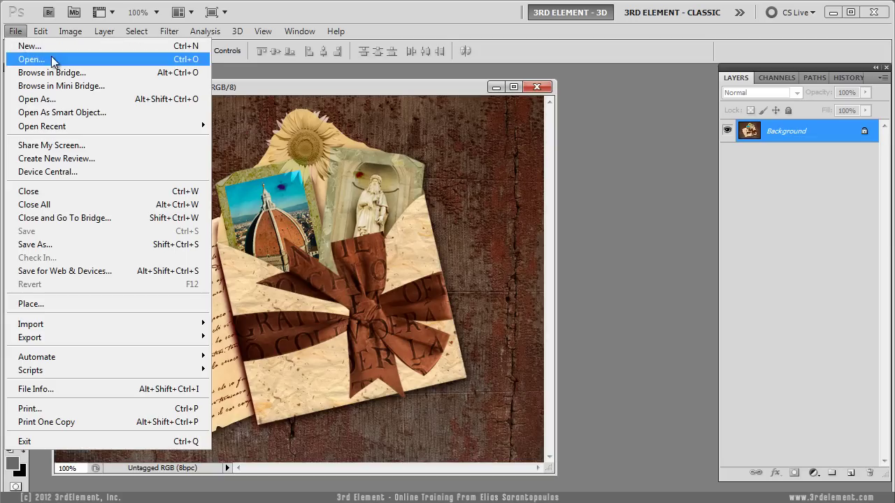
left_click(42, 59)
left_click(182, 117)
double_click(180, 123)
left_click(490, 84)
left_click(574, 86)
left_click_drag(241, 88, 391, 82)
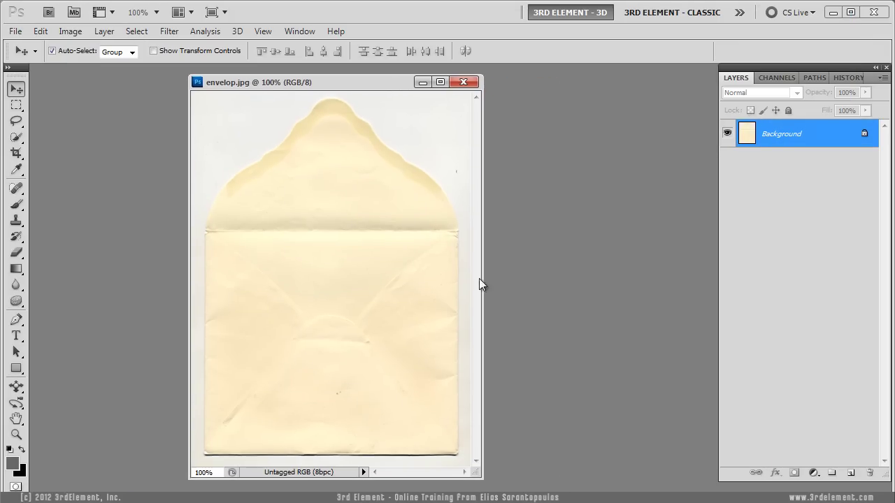
left_click_drag(482, 289, 693, 310)
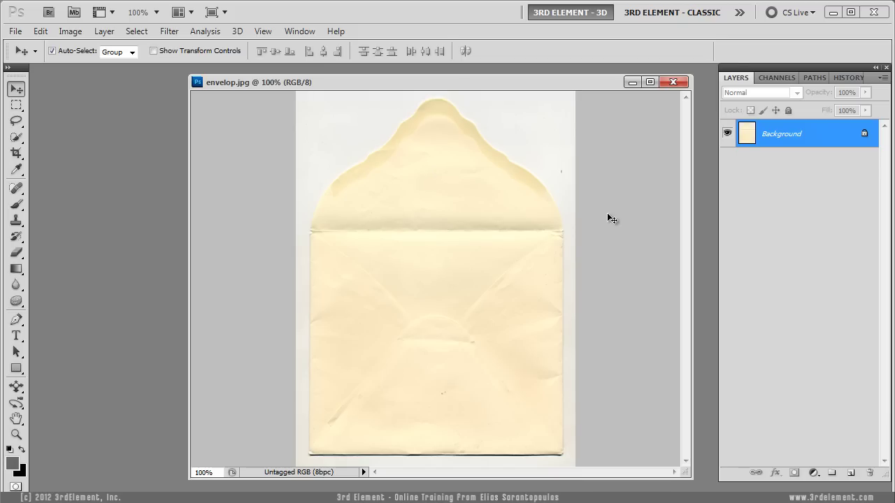
left_click_drag(470, 87, 451, 85)
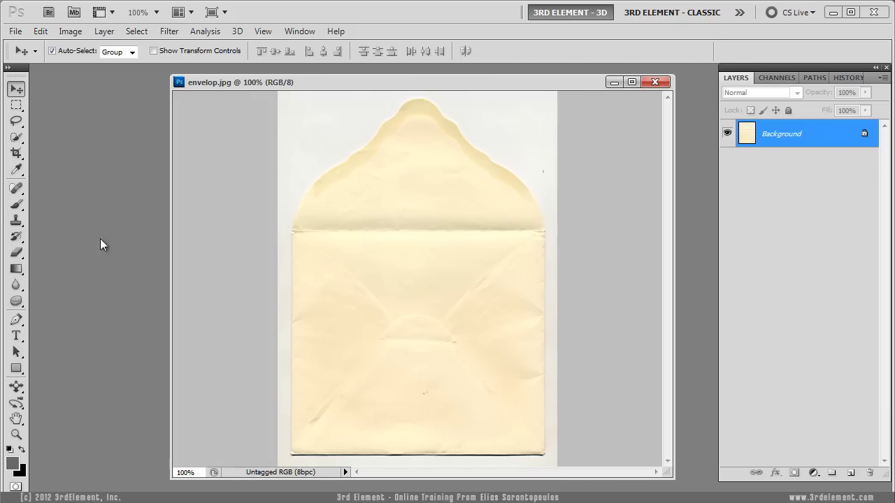
Draw a Pen tool path from the envelope's lower-left corner up its left side, along the left flap's curve and over the central arc
left_click(16, 320)
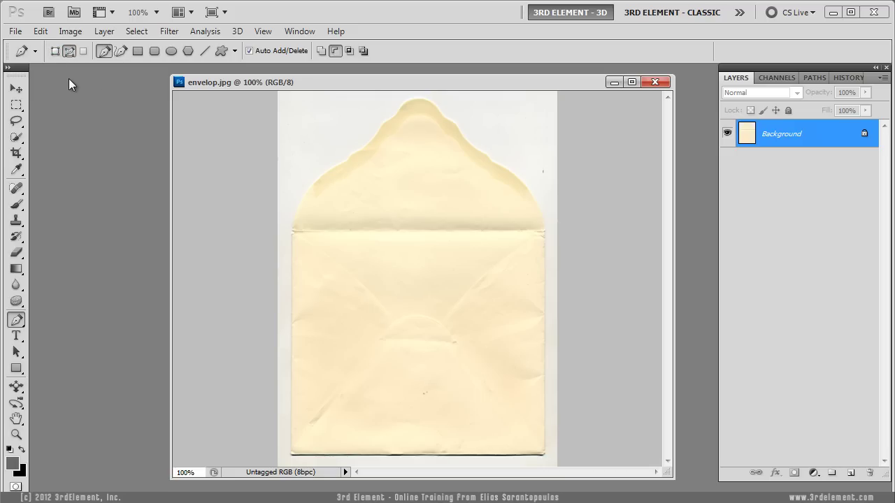
left_click(294, 453)
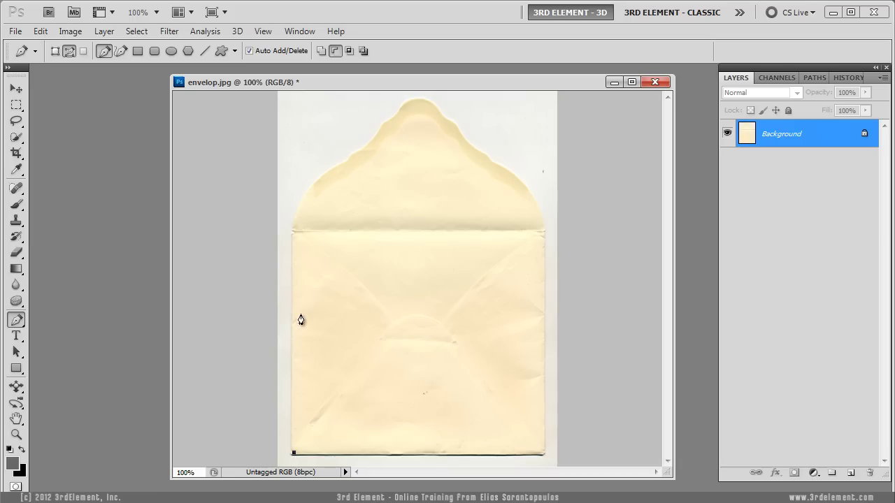
left_click(293, 234)
left_click_drag(391, 321, 416, 368)
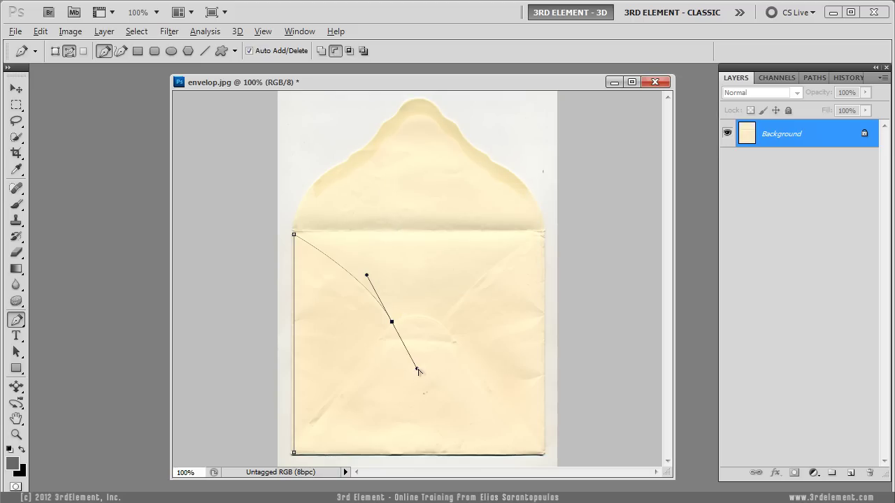
left_click_drag(418, 370, 447, 341)
left_click_drag(448, 341, 451, 314)
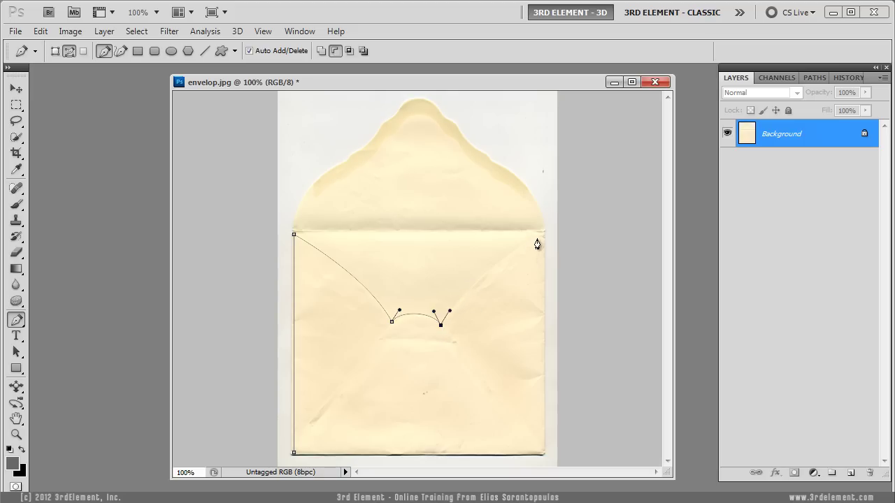
Continue the path along the right flap's curve, down the right side as a straight segment, and close it along the bottom edge
left_click_drag(542, 234, 588, 225)
left_click(542, 234, "alt")
left_click(542, 455)
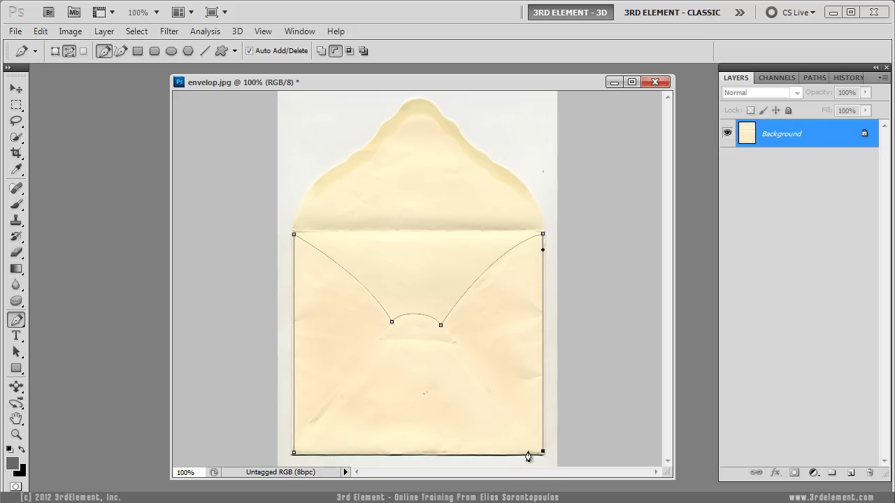
left_click(294, 453)
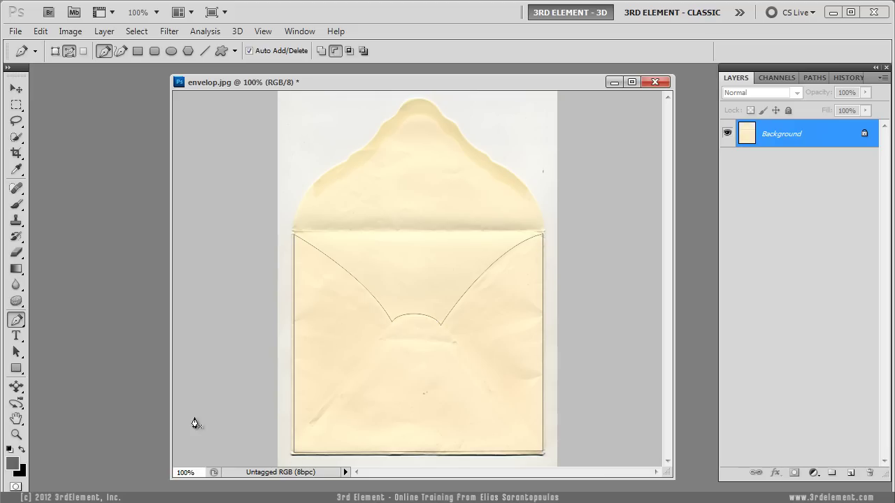
Select the path's two bottom corner anchors with the Direct Selection tool and nudge them vertically to follow the envelope's bottom edge
left_click(16, 353)
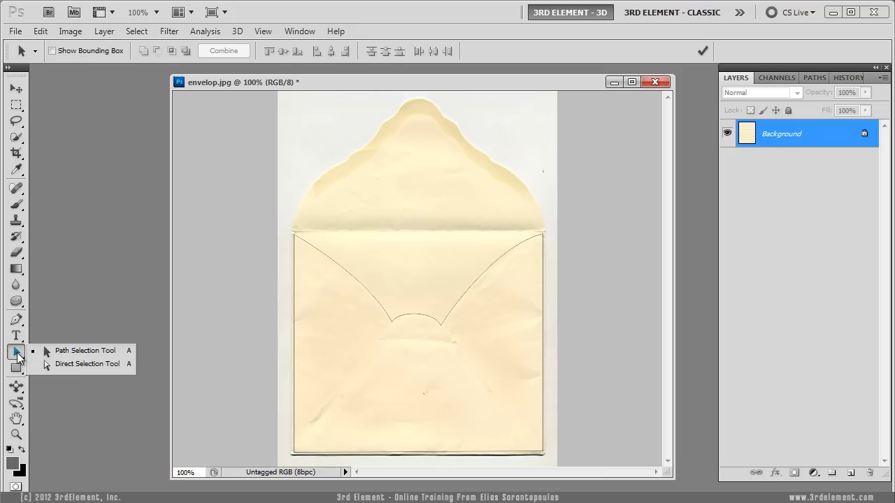
left_click(80, 366)
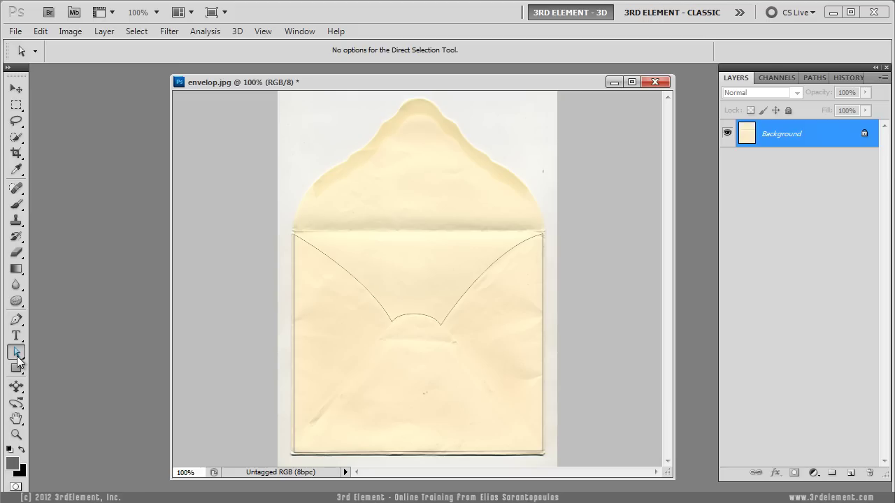
left_click(294, 453)
key("Up")
key("Up")
key("Up")
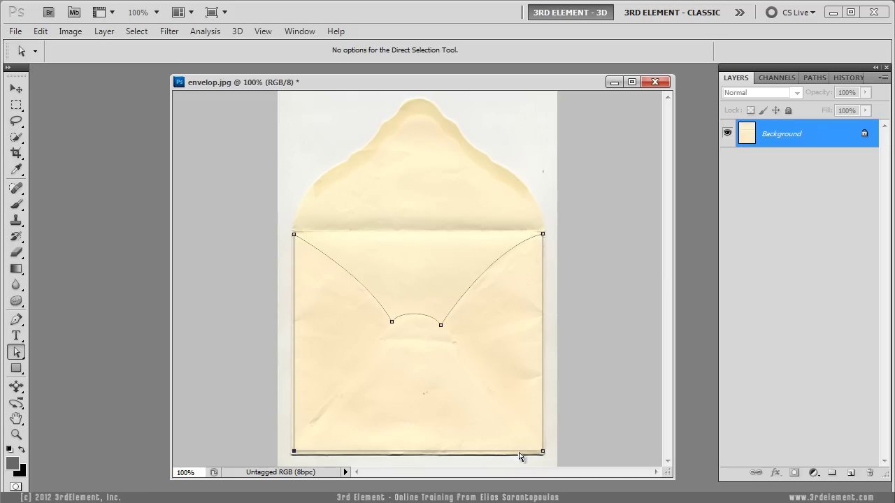
left_click(543, 452)
key("Down")
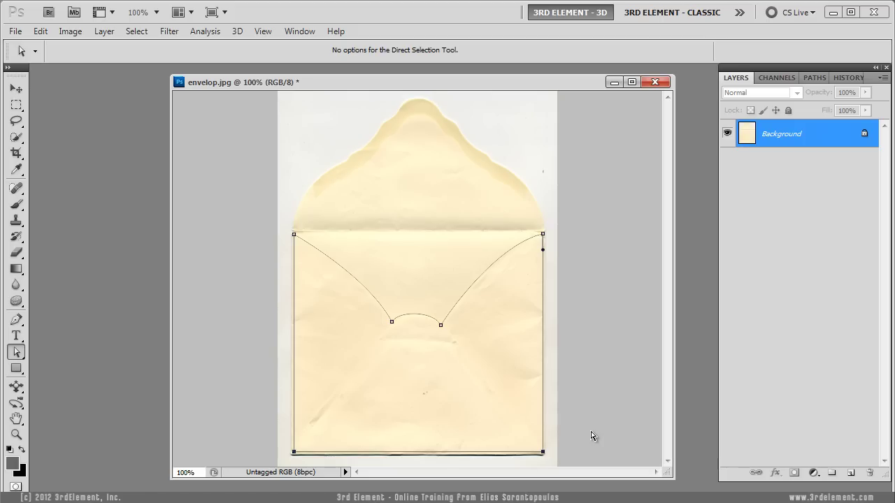
key("Down")
left_click(591, 436)
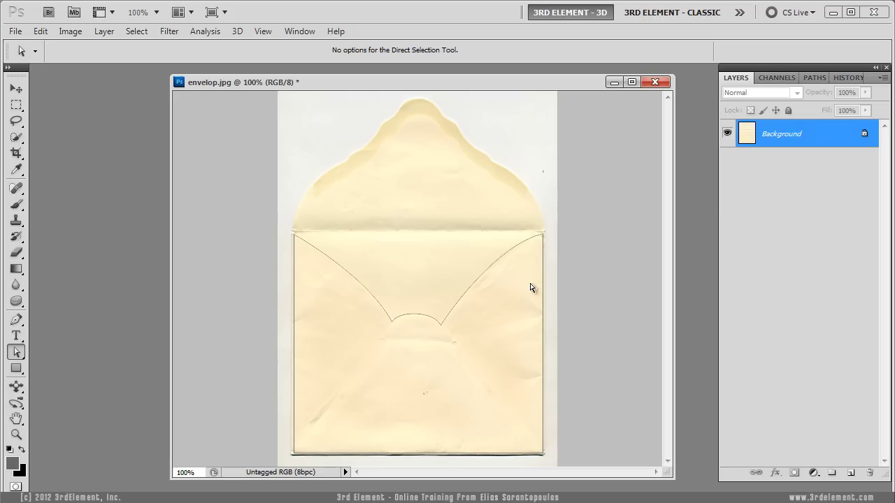
Select the upper-right and lower-right anchors and nudge the path's right side outward towards the envelope's edge
left_click(17, 434)
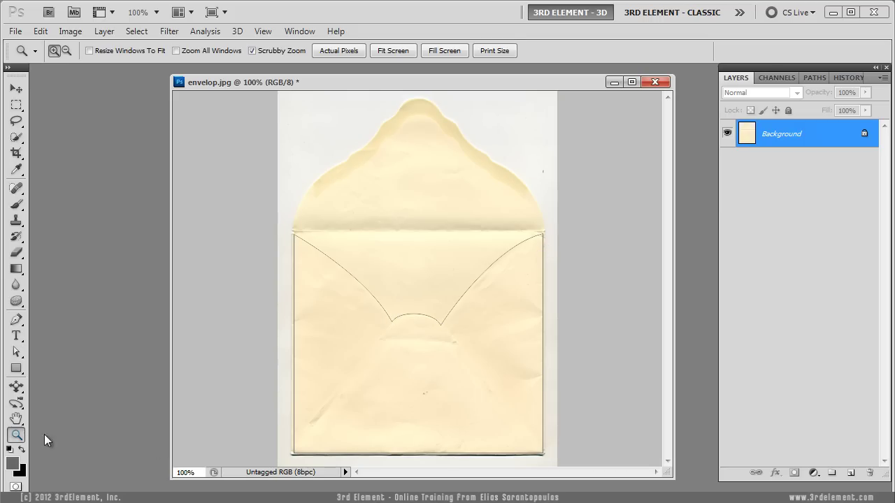
left_click_drag(616, 270, 510, 222)
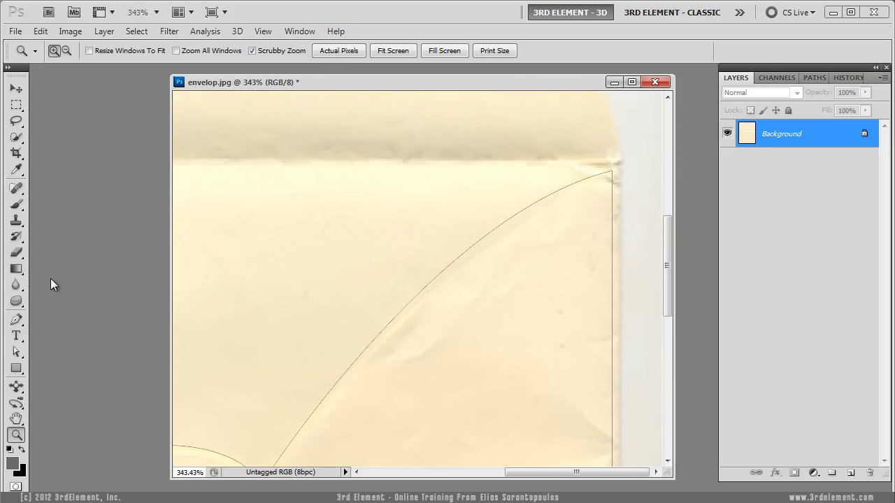
left_click(17, 352)
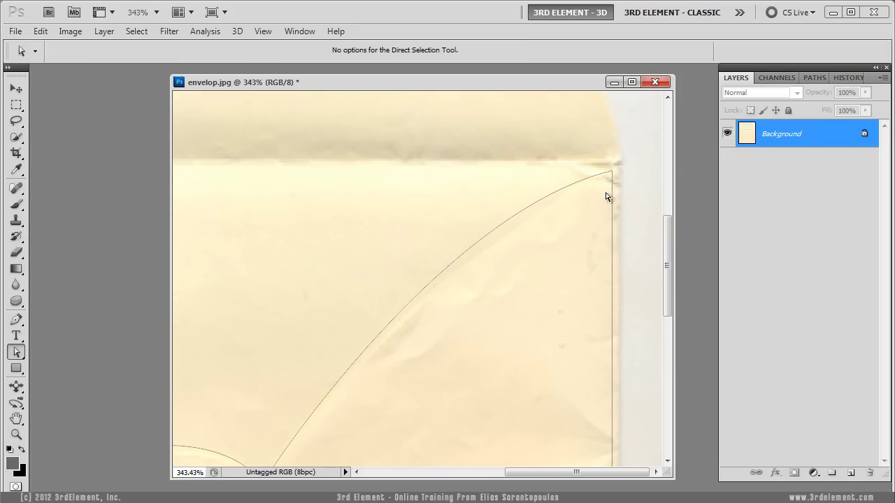
left_click(612, 172)
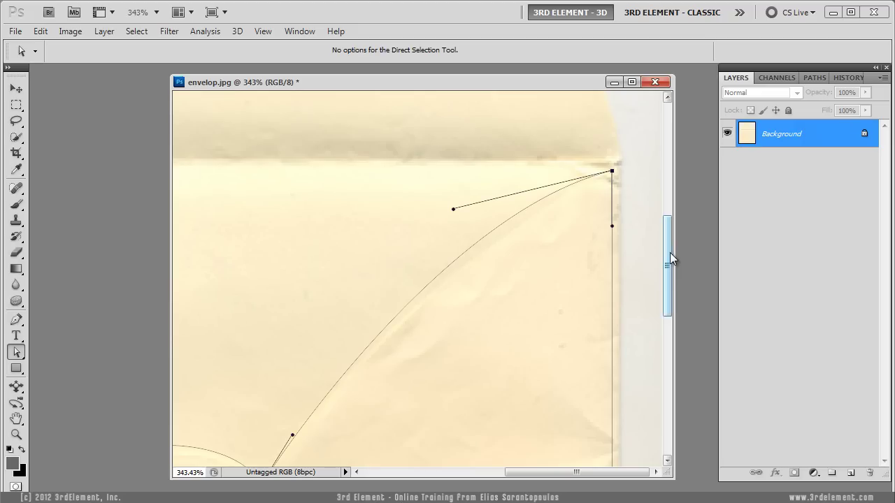
left_click_drag(669, 253, 670, 410)
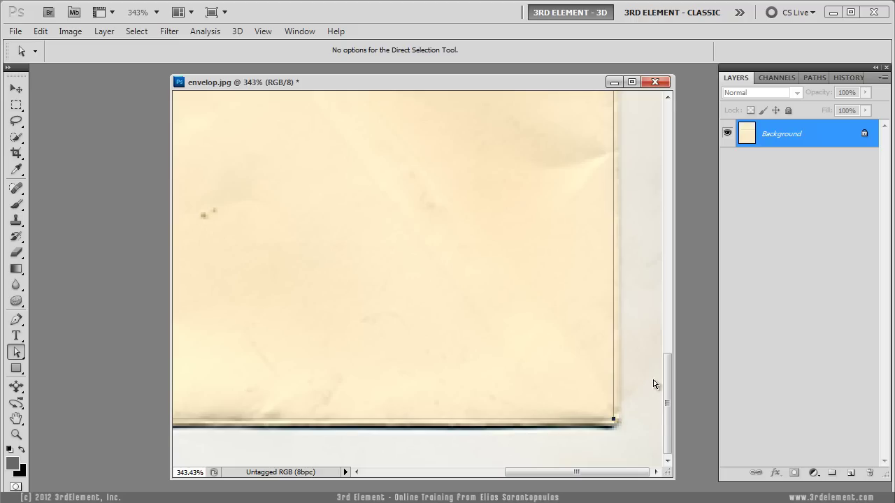
left_click_drag(668, 396, 675, 251)
left_click(553, 341)
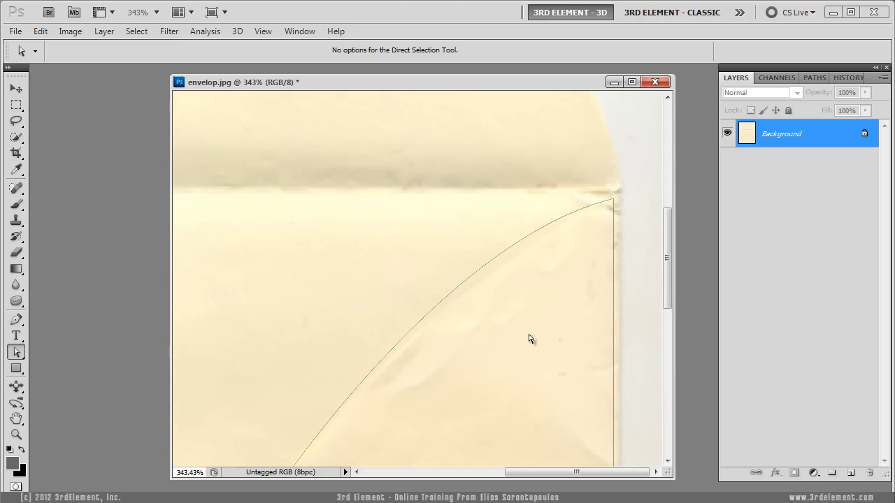
left_click(17, 435)
double_click(17, 437)
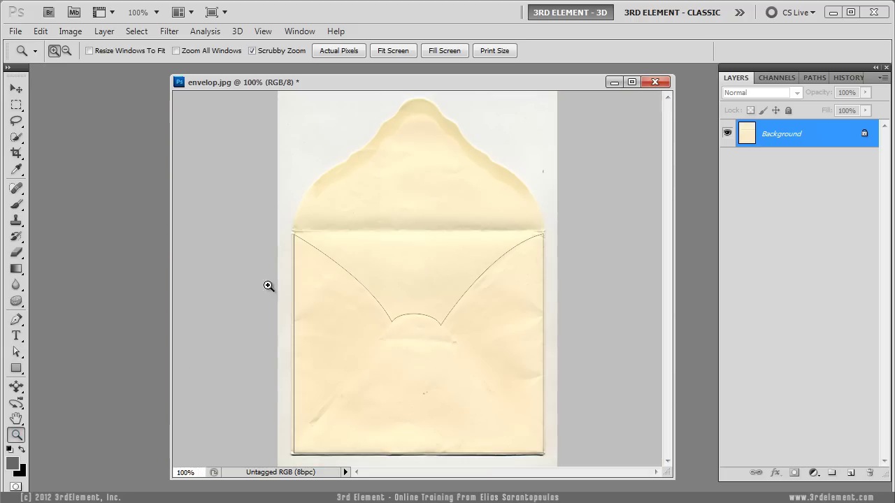
Show the rulers and place a horizontal guide level with the path's upper-left corner anchor
left_click(17, 352)
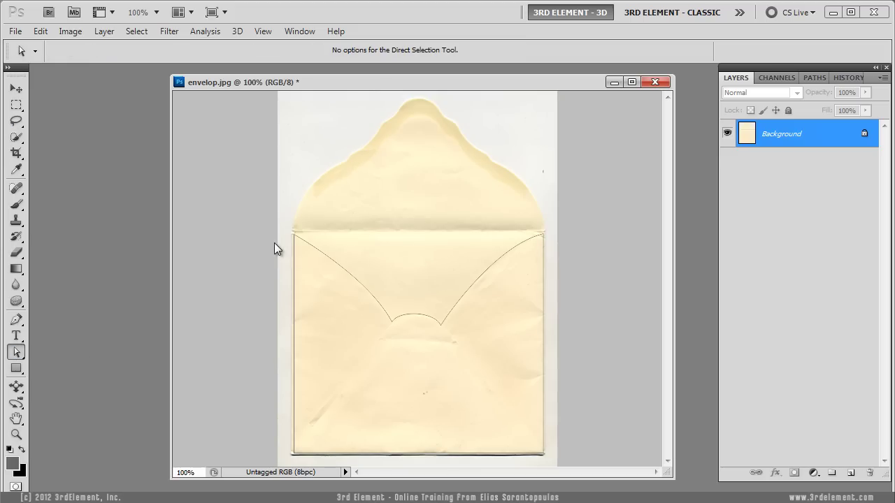
left_click(293, 240)
left_click(266, 33)
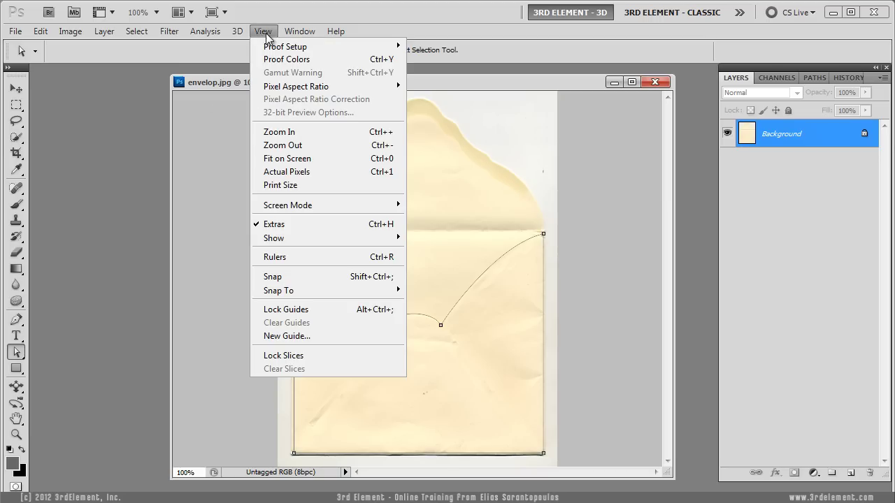
left_click(334, 257)
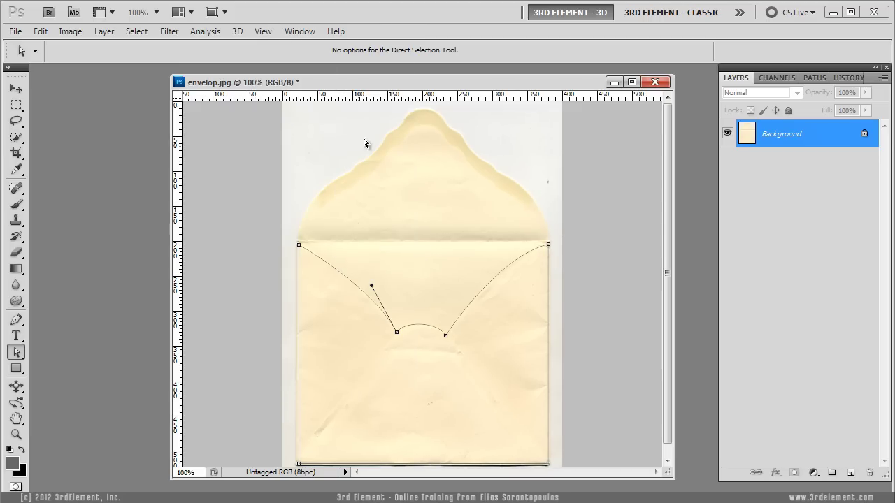
left_click_drag(379, 98, 380, 246)
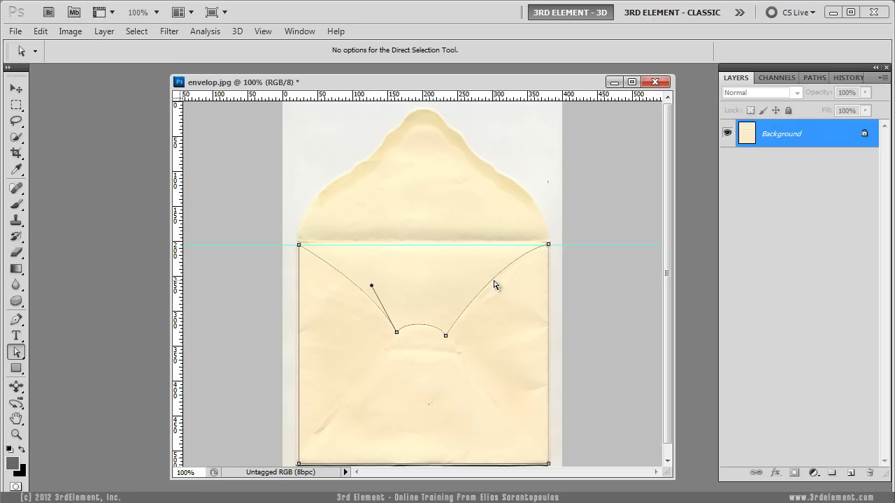
Nudge the path's upper-right corner anchor down onto the horizontal guide and deselect the path
left_click(549, 245)
key("Down")
left_click(593, 286)
Clear the guides and hide the rulers
left_click(263, 31)
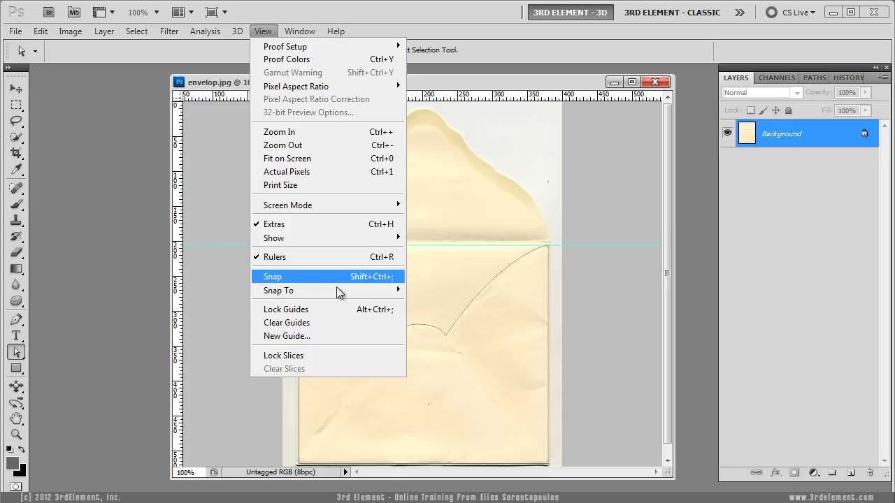
left_click(346, 320)
left_click(262, 30)
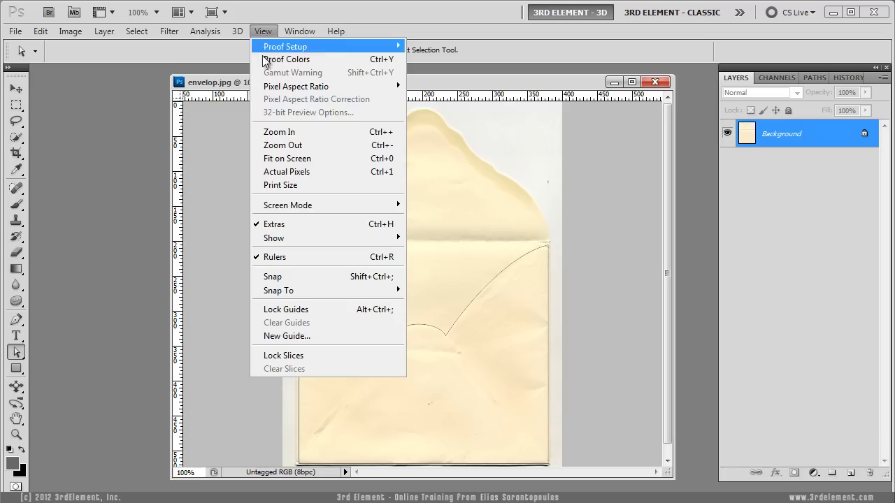
left_click(290, 256)
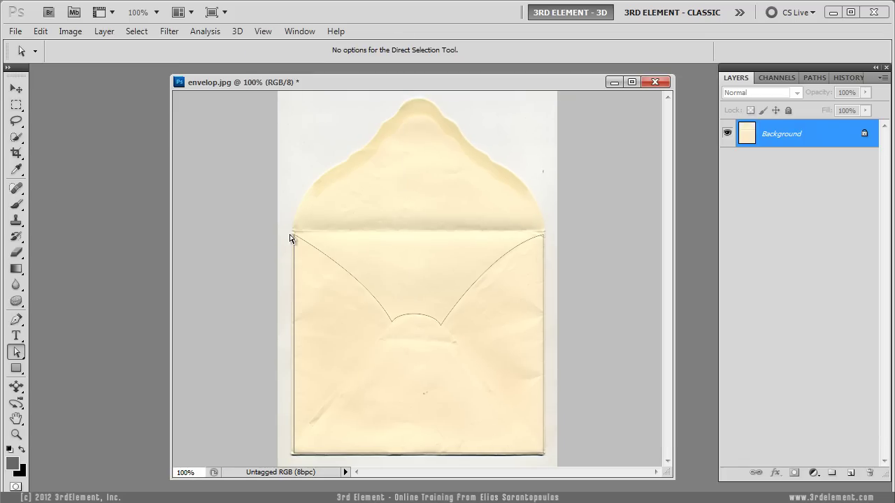
Select the upper-left and lower-left anchors together and nudge the path's left side outward towards the envelope's edge
left_click(19, 436)
left_click_drag(285, 235, 381, 277)
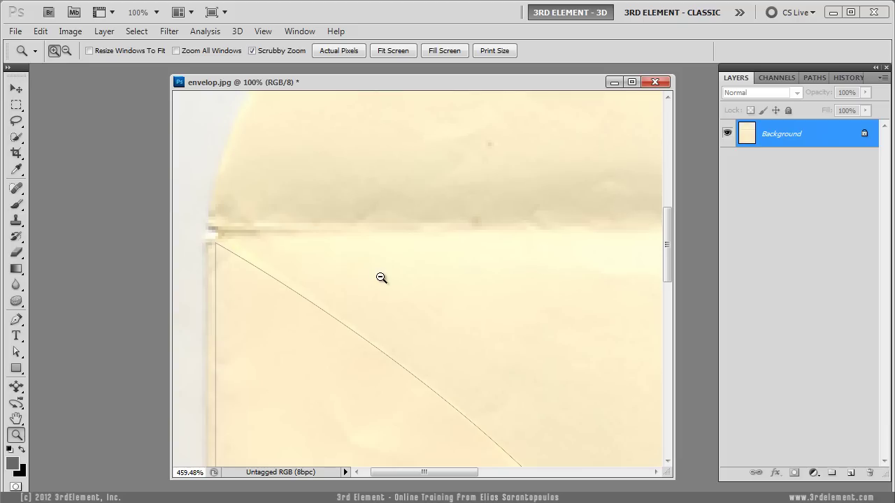
left_click(16, 352)
left_click(216, 244)
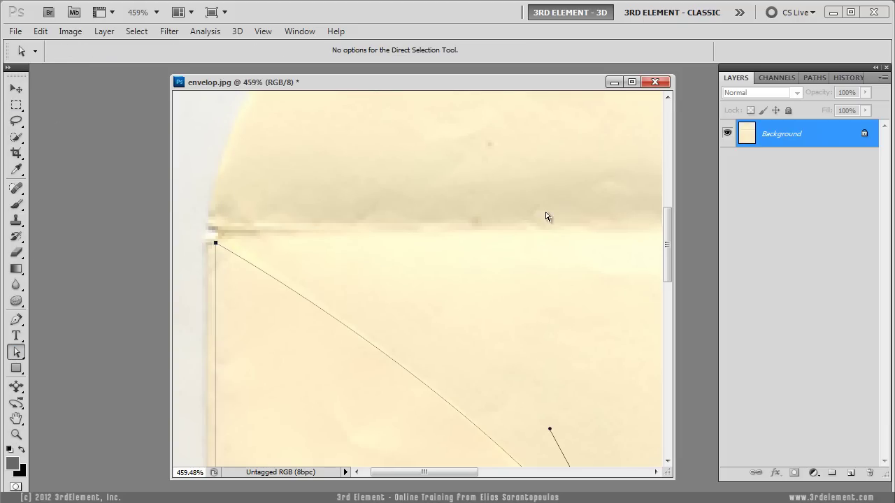
left_click_drag(666, 234, 671, 390)
left_click(215, 422)
key("Left")
key("Left")
key("Left")
key("Left")
key("Left")
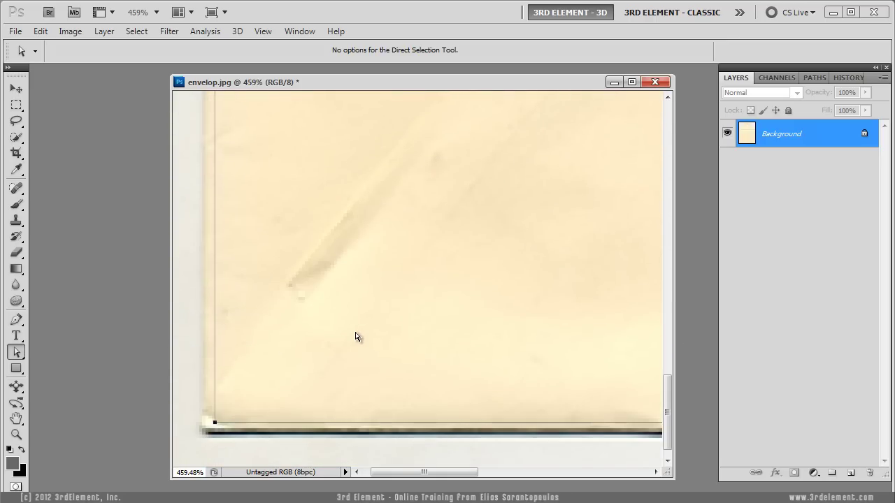
left_click_drag(670, 410, 681, 239)
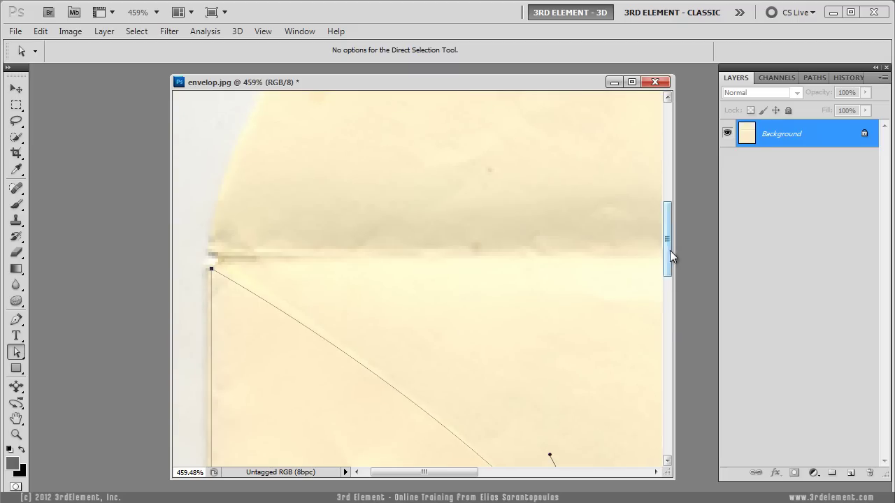
Move the anchor at the small central arch's left end down onto the pocket edge and adjust the arch's curve handles
left_click_drag(669, 248, 668, 297)
left_click_drag(585, 319, 393, 264)
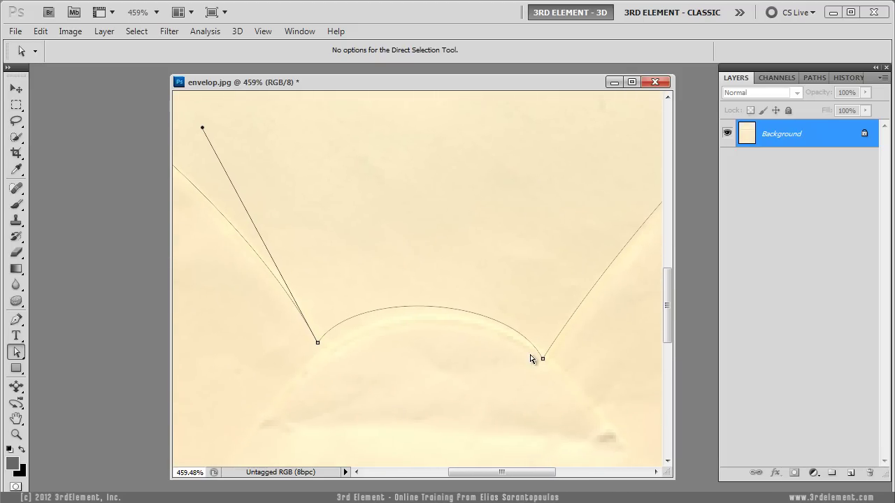
left_click(15, 439)
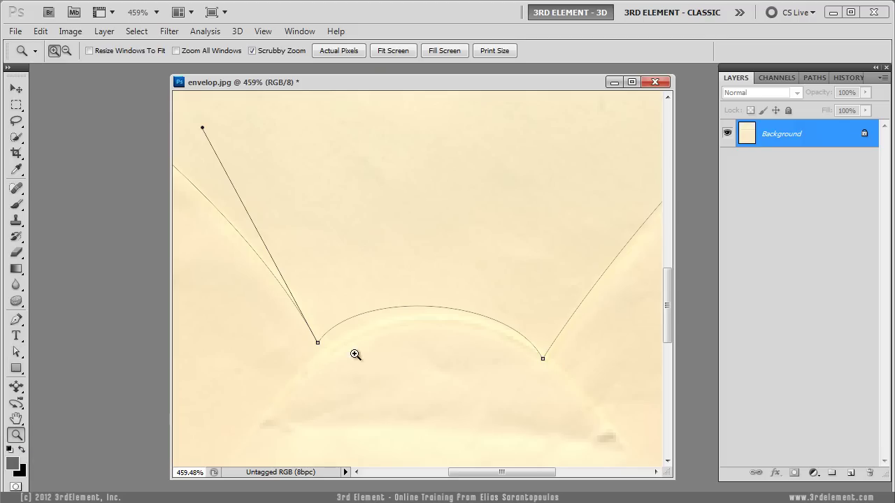
left_click(392, 342, "alt")
left_click(392, 342, "alt")
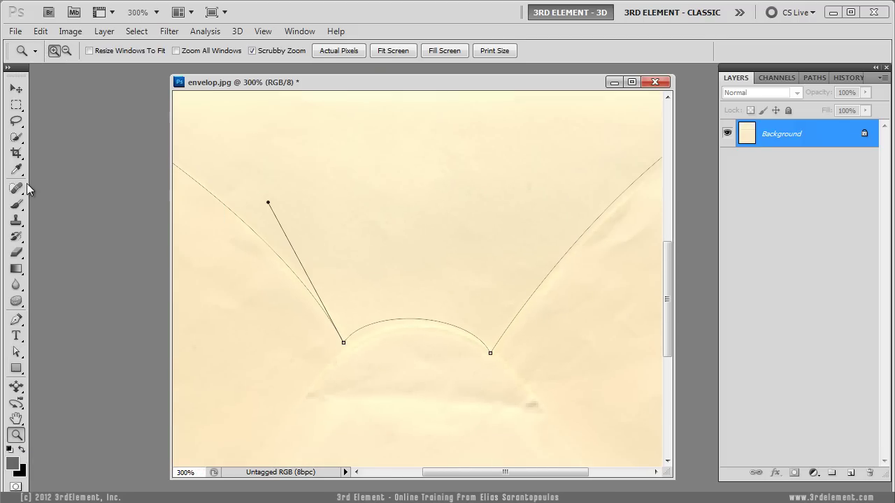
left_click(16, 351)
left_click(376, 325)
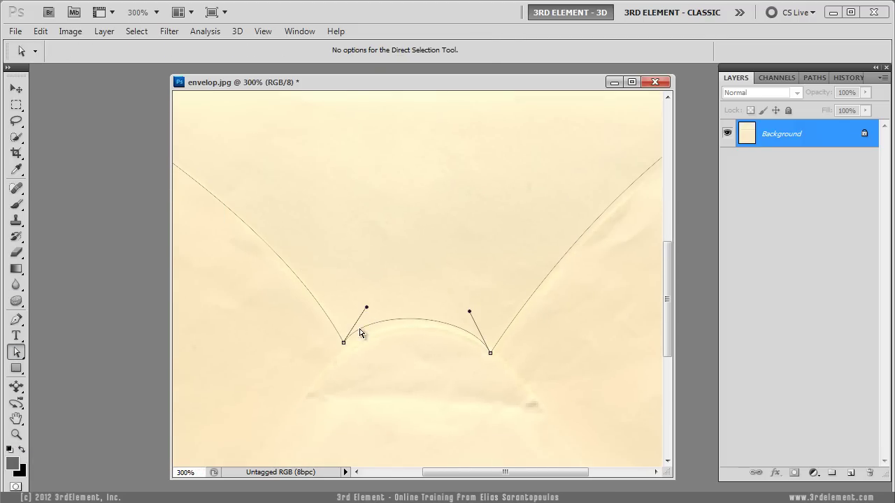
left_click_drag(343, 342, 344, 351)
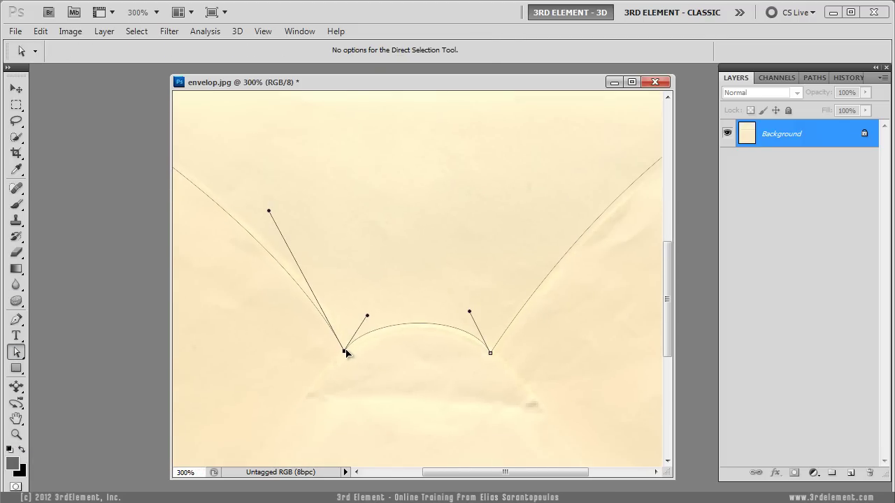
left_click_drag(366, 316, 371, 313)
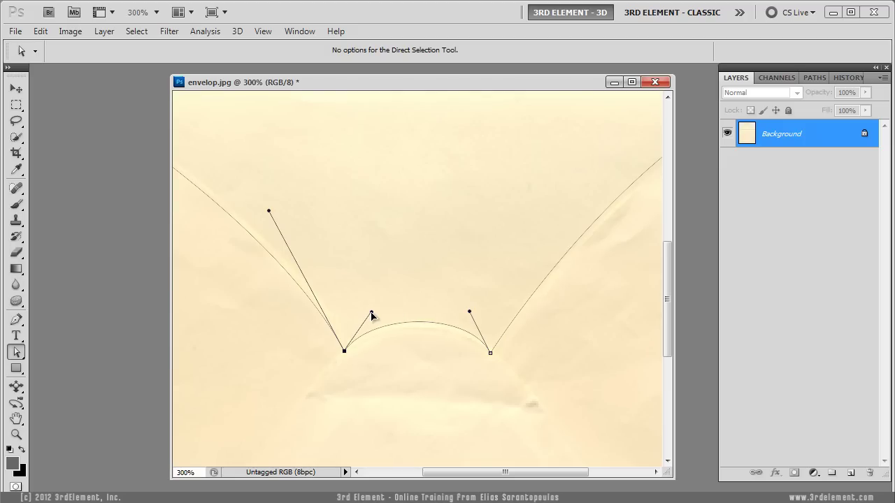
left_click_drag(470, 311, 472, 314)
Lengthen the outer handle of the arch's left anchor to fit the left diagonal curve to the pocket edge
left_click(17, 434)
left_click(357, 319, "alt")
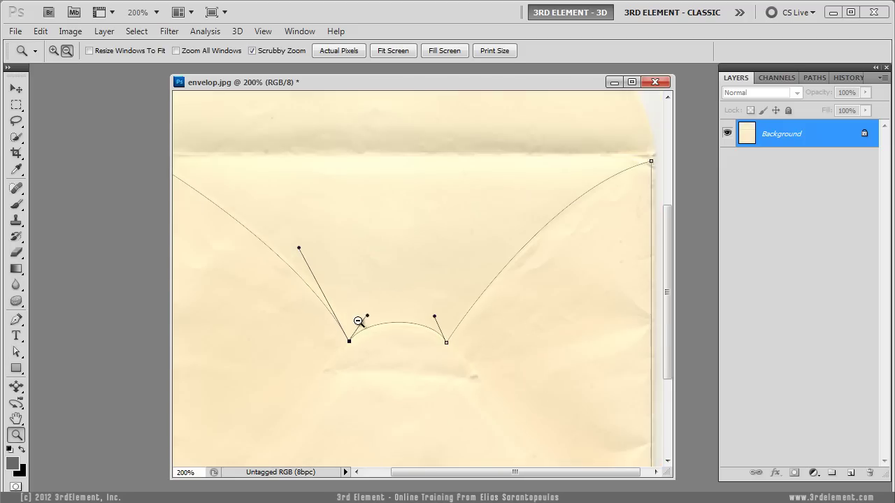
left_click(353, 315, "alt")
left_click(365, 310)
left_click(16, 352)
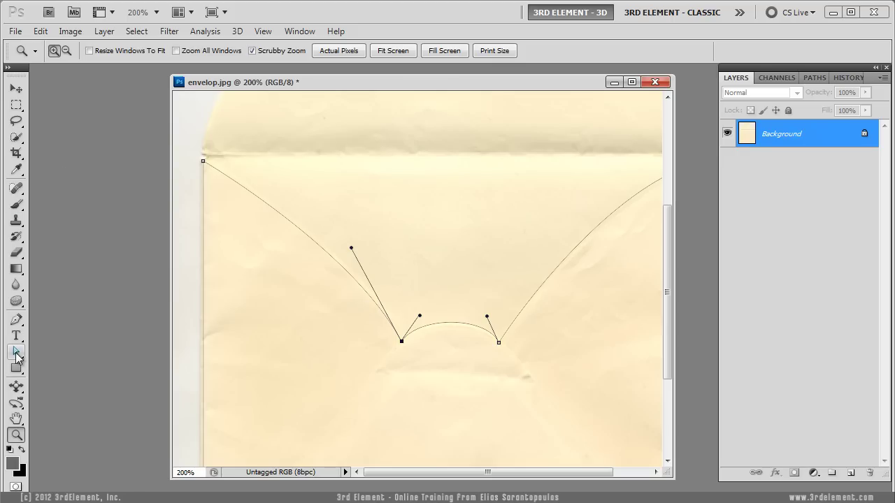
left_click_drag(353, 249, 337, 225)
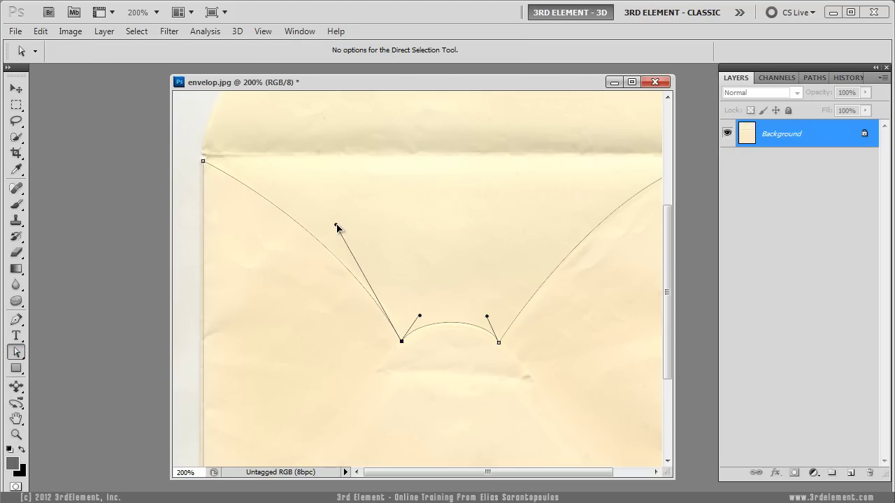
Adjust the upper-right anchor's handle to fit the right diagonal curve to the pocket edge, and deselect the path
left_click_drag(458, 232, 336, 236)
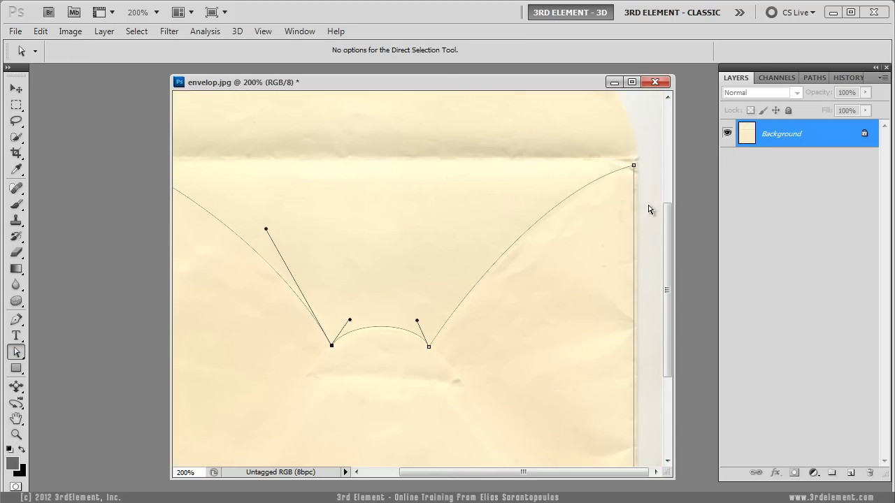
left_click(633, 167)
left_click_drag(542, 188, 547, 200)
left_click(550, 302)
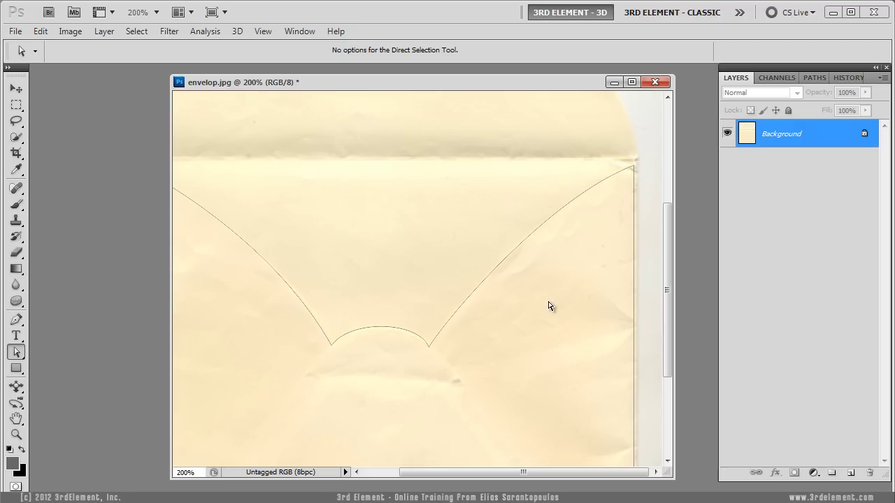
Shorten both handles of the arch's left anchor so the diagonal curve and arch follow the pocket edge, and deselect the path
left_click_drag(378, 255, 461, 221)
left_click(404, 313)
left_click(402, 311)
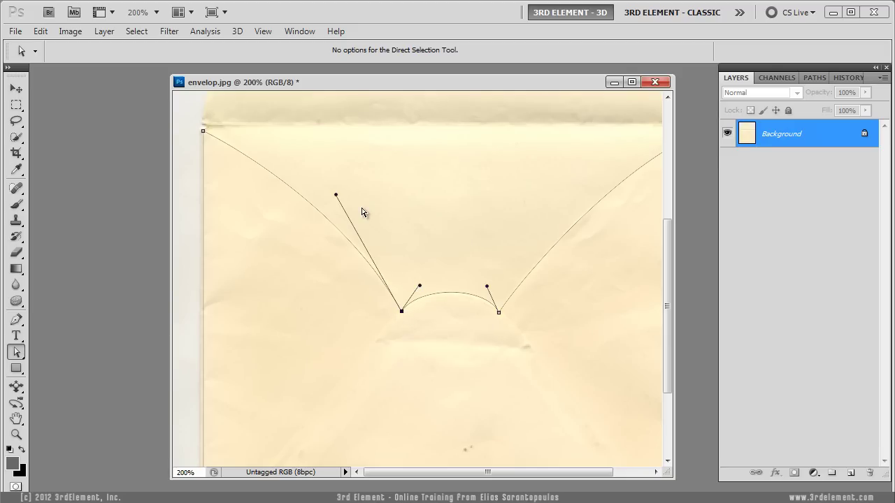
mouse_move(335, 196)
left_mouse_down()
mouse_move(358, 220)
mouse_move(348, 209)
left_mouse_up()
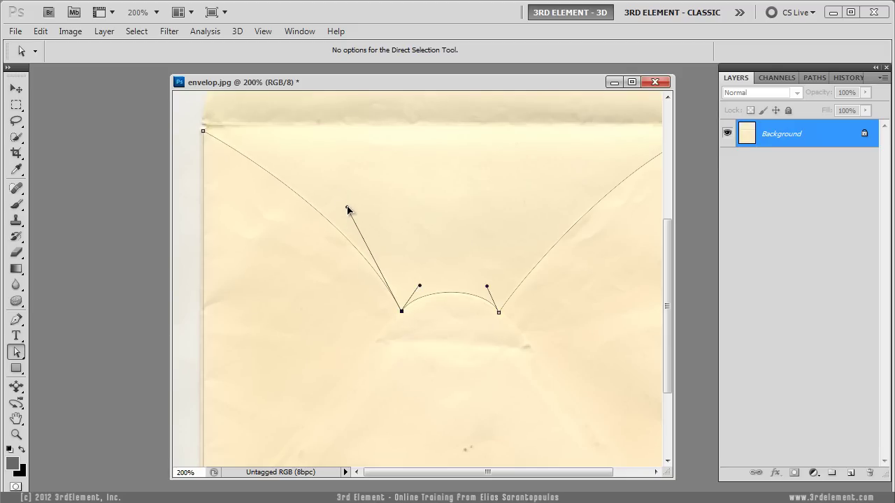
left_click(445, 212)
left_click_drag(421, 286, 416, 286)
left_click(445, 251)
View the whole envelope at 100% and save the work path as Path 1
left_click_drag(549, 336, 411, 283)
left_click_drag(506, 260, 508, 318)
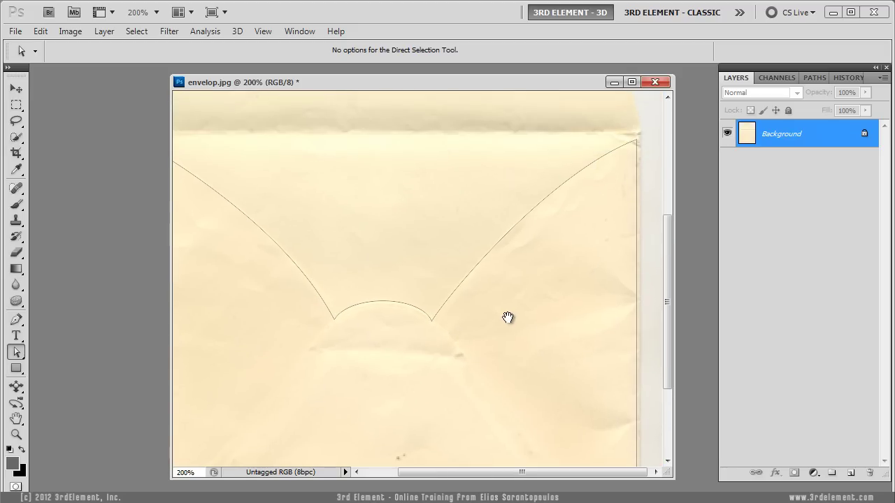
double_click(16, 434)
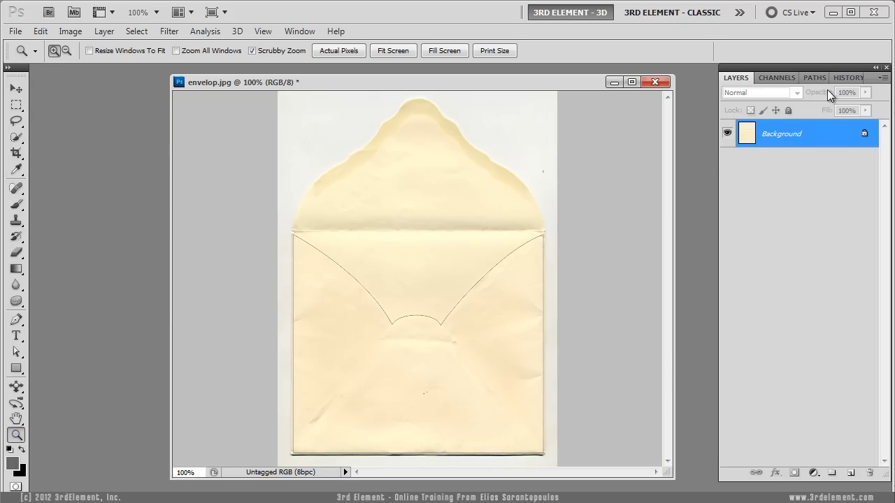
left_click(812, 78)
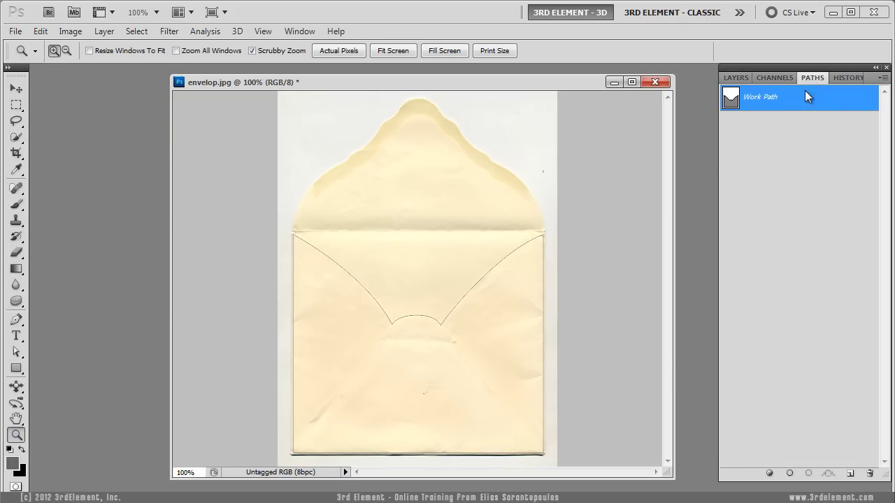
left_click(299, 31)
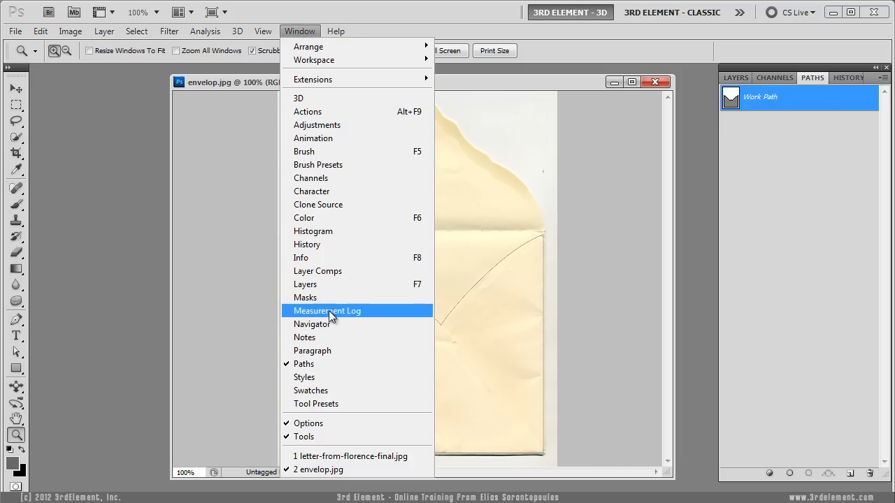
left_click(805, 135)
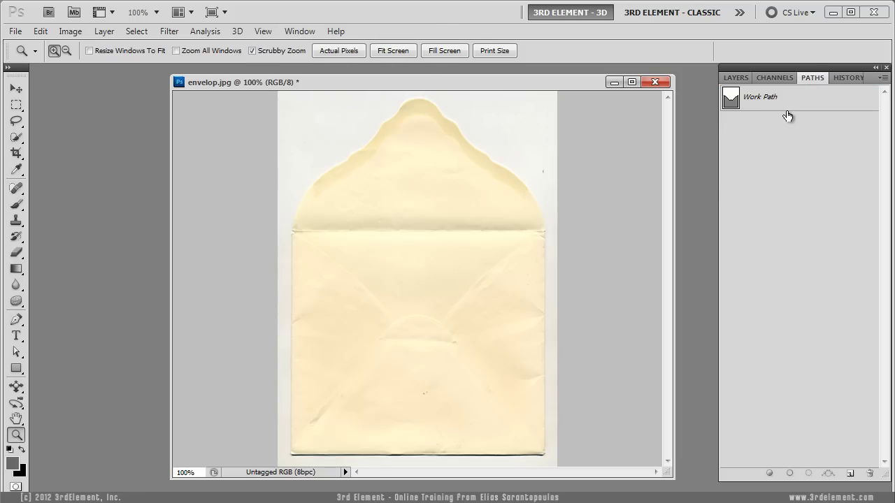
double_click(788, 109)
left_click(474, 267)
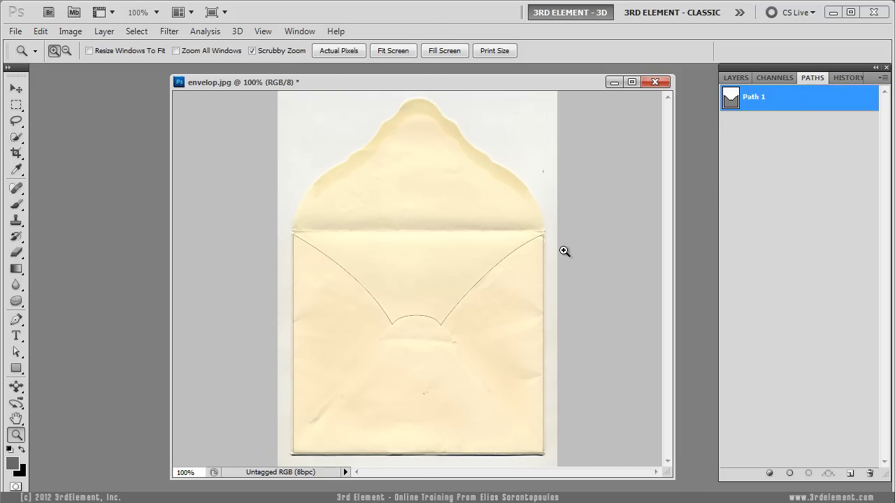
Duplicate Path 1 and delete the two bottom corner anchors from the copy
key("v")
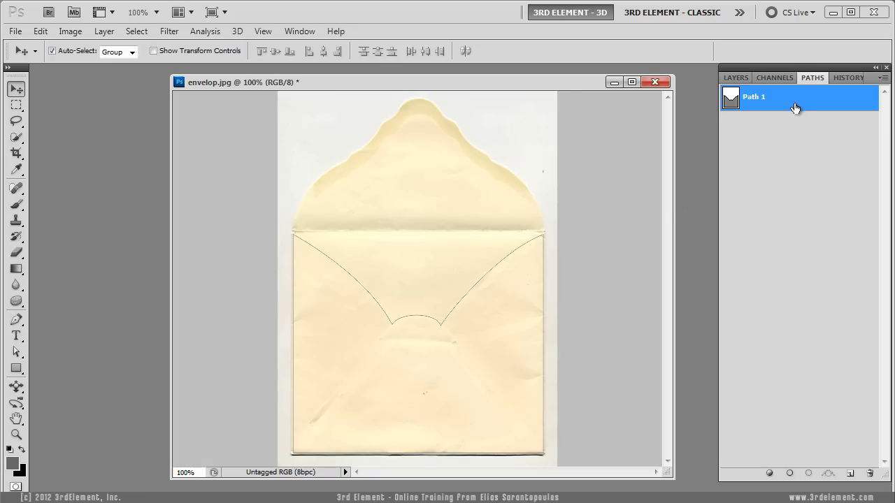
left_click_drag(797, 103, 849, 474)
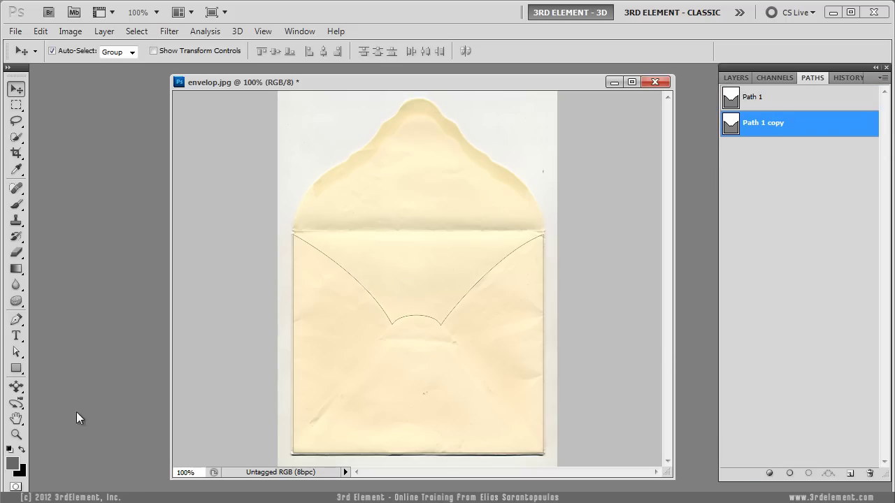
left_click(17, 353)
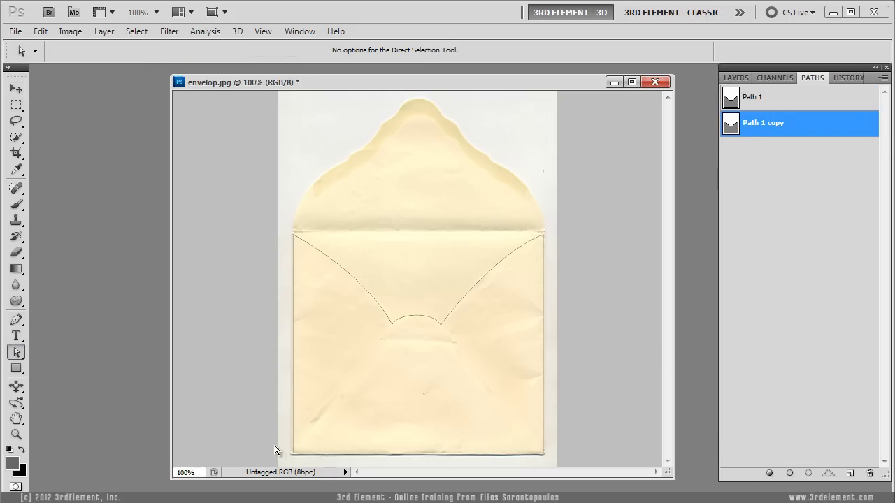
left_click_drag(278, 439, 553, 467)
key("Delete")
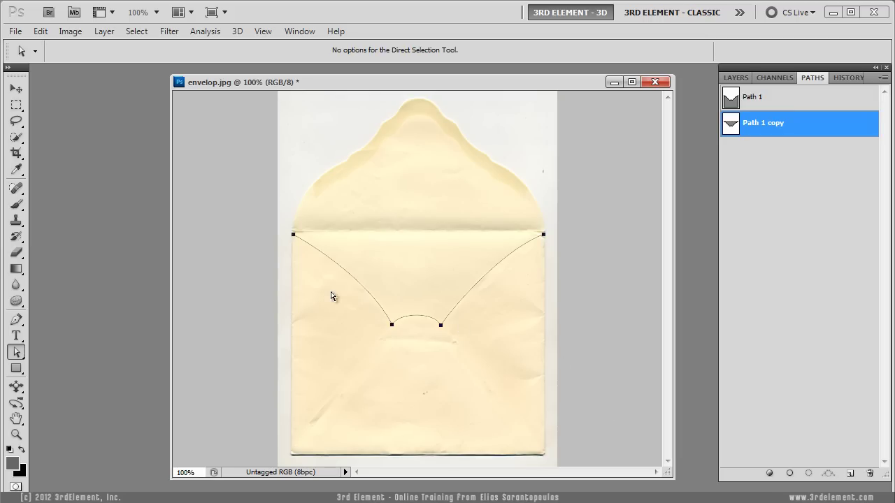
Continue the copied path with the Pen tool from its upper-left anchor, curving along the flap's left edge to the lower notch
left_click(17, 434)
left_click_drag(315, 247, 371, 275)
left_click_drag(317, 217, 342, 261)
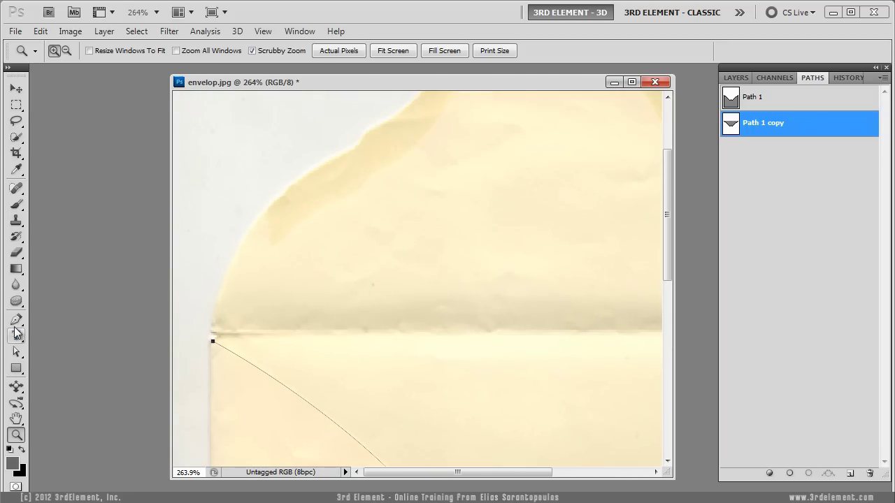
left_click(16, 320)
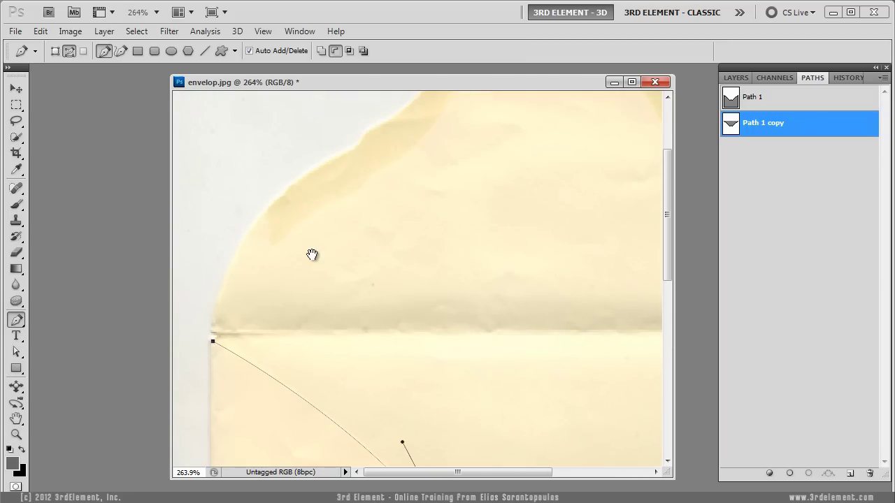
left_click_drag(309, 263, 300, 294)
left_click_drag(348, 183, 487, 141)
Trace the flap's lower-left notch, left slope and left shoulder, and carry the path over the tip to its right side
left_click_drag(447, 200, 434, 316)
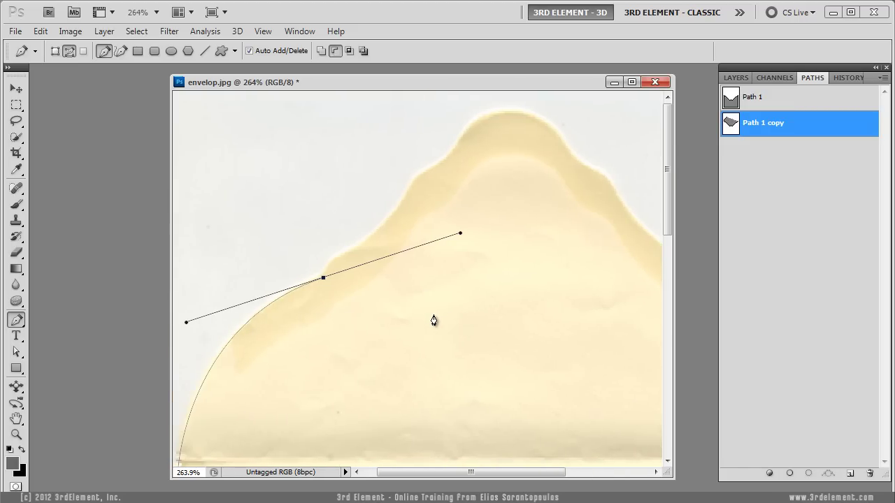
left_click_drag(461, 234, 356, 257)
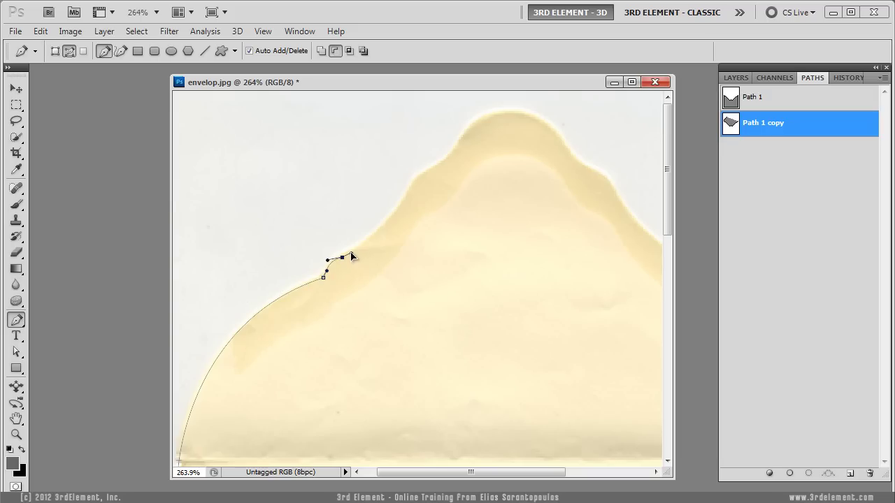
left_click_drag(416, 179, 458, 143)
left_click_drag(573, 158, 593, 198)
Trace the flap's right shoulder and right slope down through the lower-right notch
left_click_drag(503, 188, 287, 161)
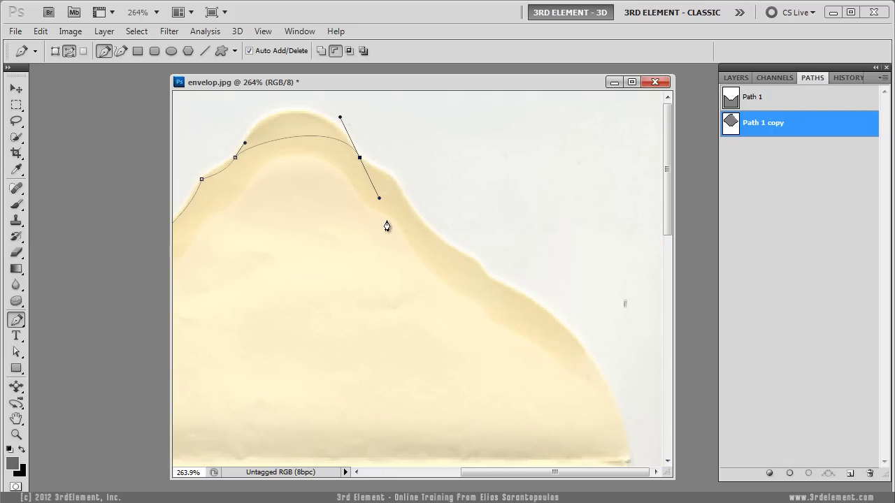
left_click_drag(379, 201, 396, 184)
left_click(472, 264)
mouse_move(471, 266)
left_mouse_down()
mouse_move(521, 284)
mouse_move(479, 280)
mouse_move(477, 267)
left_mouse_up()
left_click(484, 277)
Close the path at the upper-right anchor and adjust its handle to fit the flap's lower-right curve
left_click_drag(559, 332, 475, 177)
left_click_drag(624, 325, 612, 344)
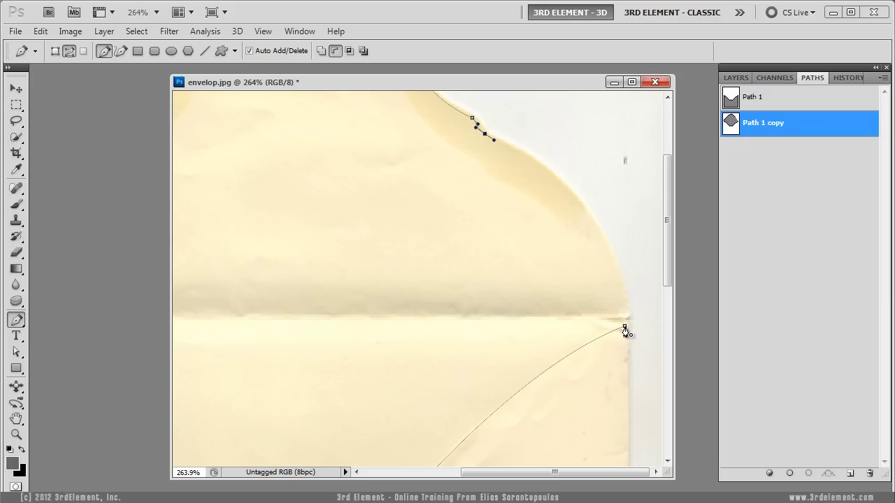
left_click_drag(625, 330, 615, 428)
left_click(16, 352)
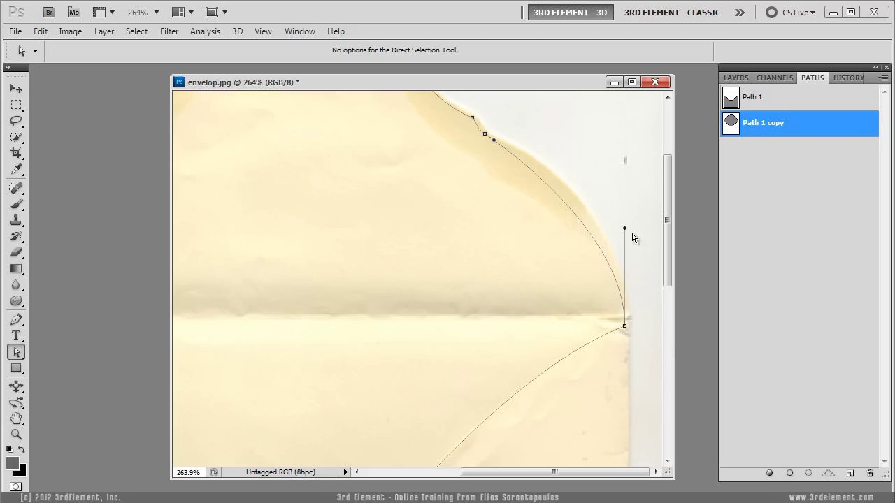
left_click_drag(624, 229, 627, 199)
Reshape the curve over the flap's tip by raising its two handles and nudging the tip's right anchor inward
left_click_drag(436, 195, 537, 335)
left_click(361, 148)
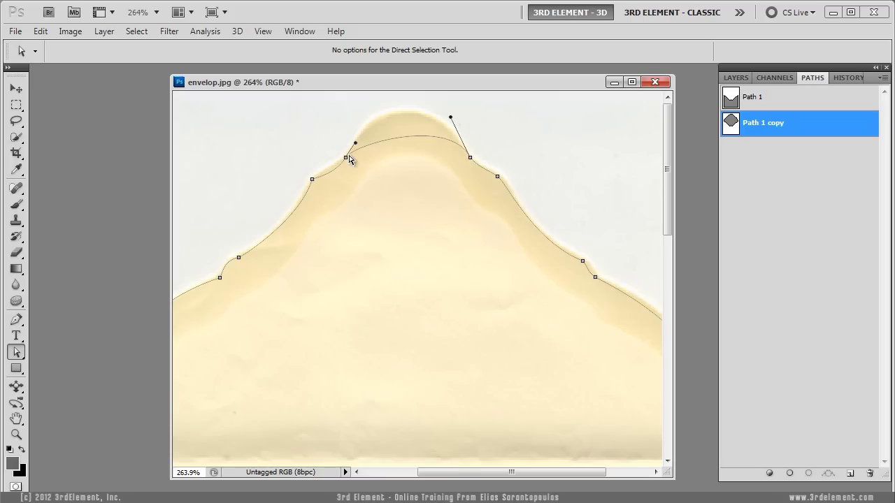
left_click_drag(355, 143, 370, 99)
left_click_drag(450, 118, 446, 105)
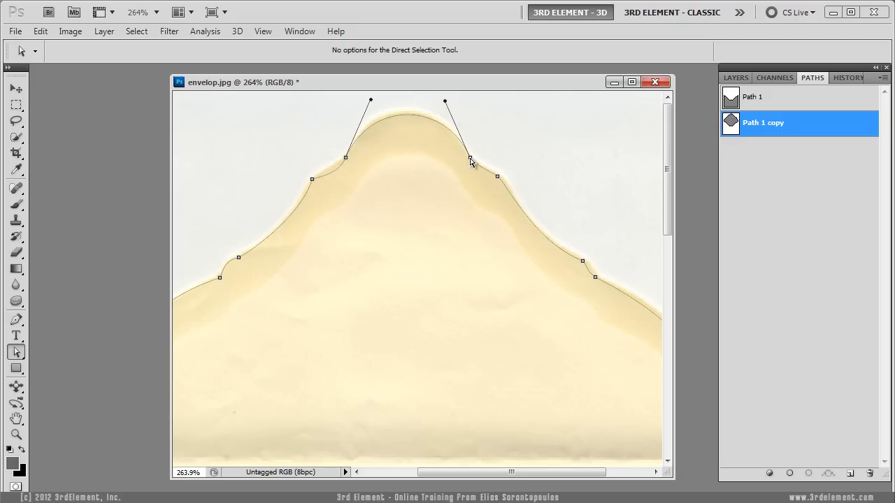
left_click_drag(469, 160, 468, 161)
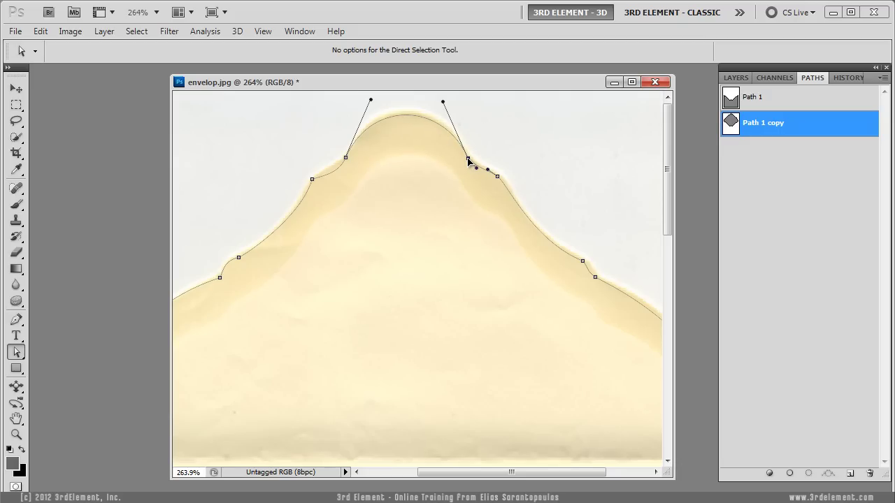
left_click_drag(443, 102, 448, 100)
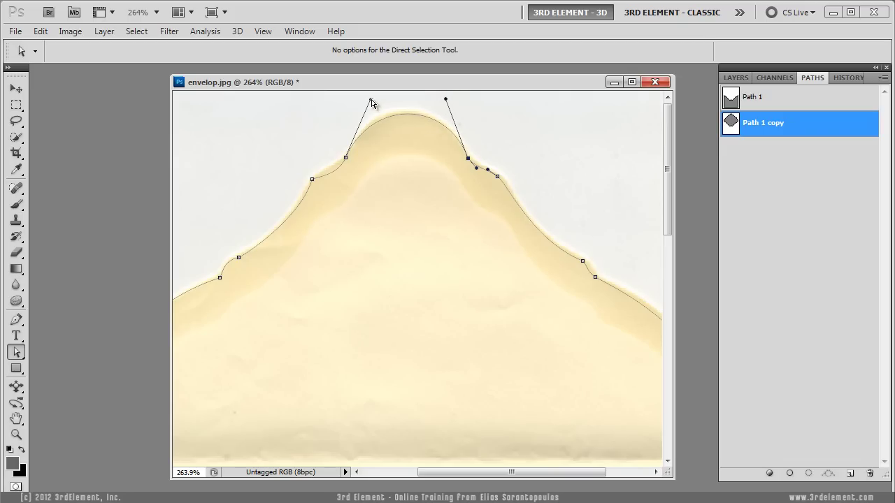
left_click_drag(371, 102, 371, 103)
Reshape the curve of the flap's left shoulder by moving its lower handle outward until the path follows the paper edge
key("z")
left_click(336, 166)
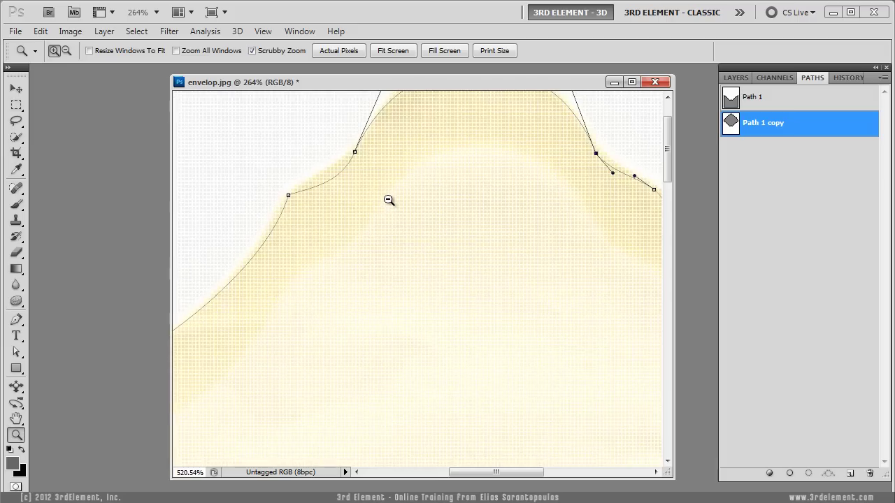
left_click_drag(389, 200, 382, 198)
left_click(16, 353)
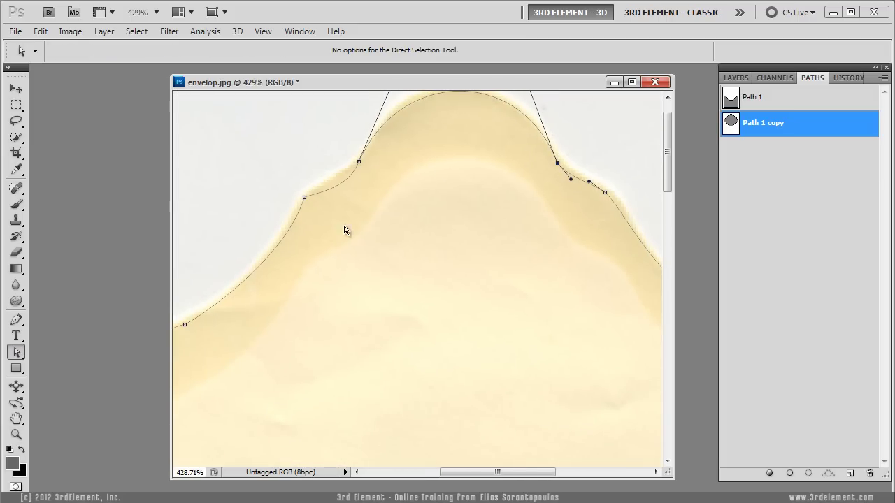
left_click(359, 162)
mouse_move(347, 187)
left_mouse_down()
mouse_move(351, 194)
mouse_move(346, 188)
left_mouse_up()
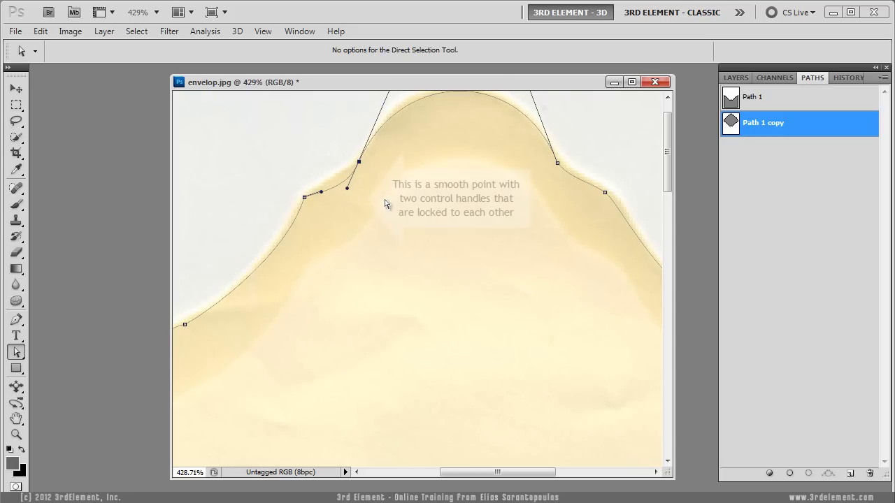
left_click_drag(414, 146, 414, 183)
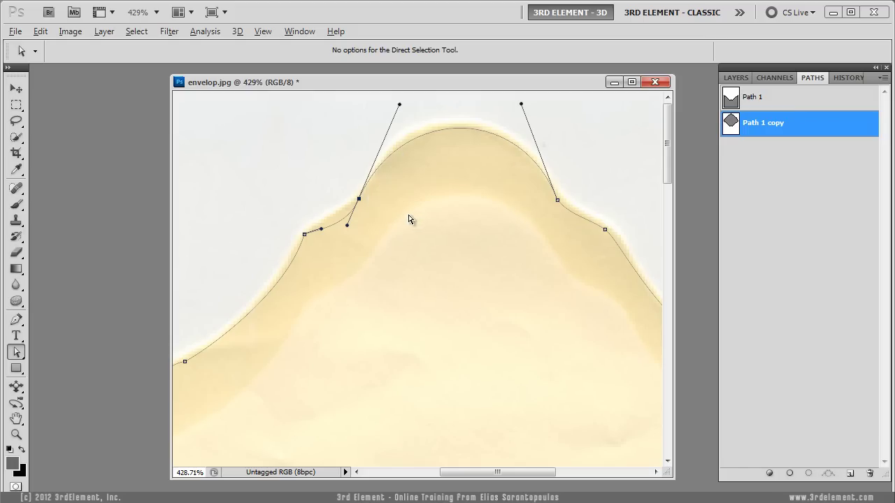
left_click_drag(347, 227, 324, 223)
Refine the flap's left slope by adjusting the handles at both ends of the curve to match the paper edge
left_click_drag(329, 303, 422, 252)
left_click(279, 305)
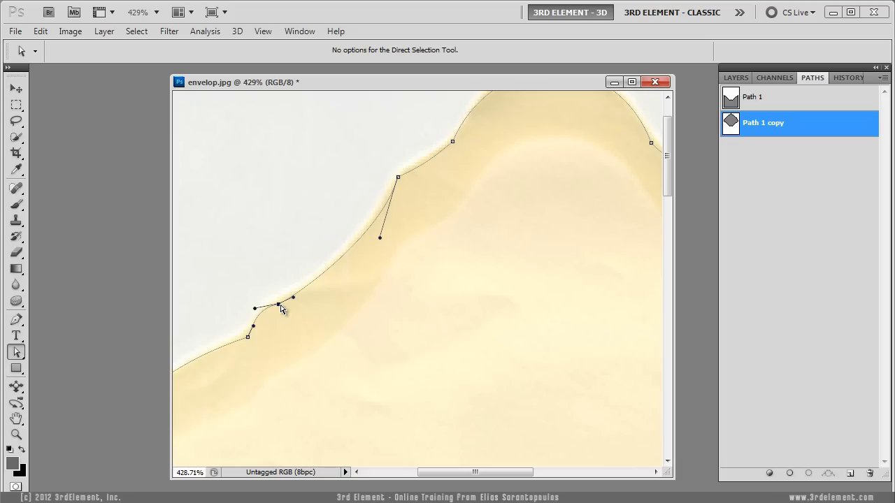
left_click_drag(293, 298, 293, 303)
mouse_move(384, 238)
left_mouse_down()
mouse_move(391, 214)
mouse_move(392, 225)
left_mouse_up()
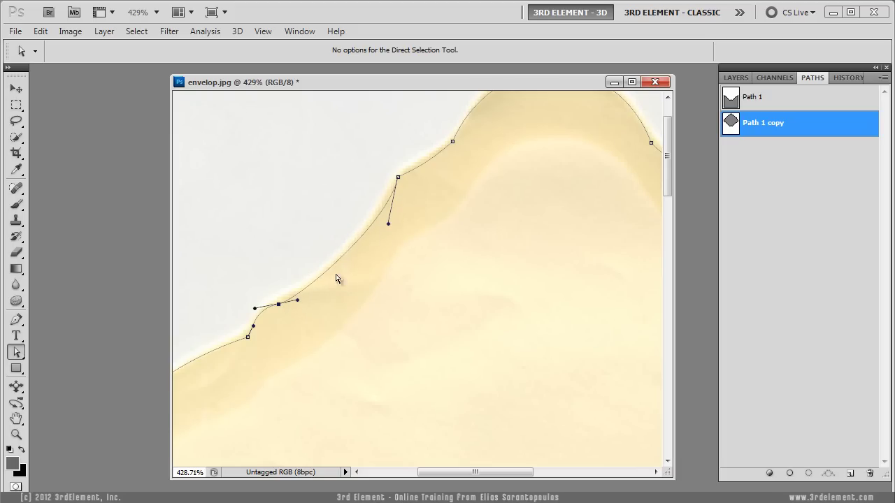
mouse_move(298, 303)
left_mouse_down()
mouse_move(304, 323)
mouse_move(305, 300)
left_mouse_up()
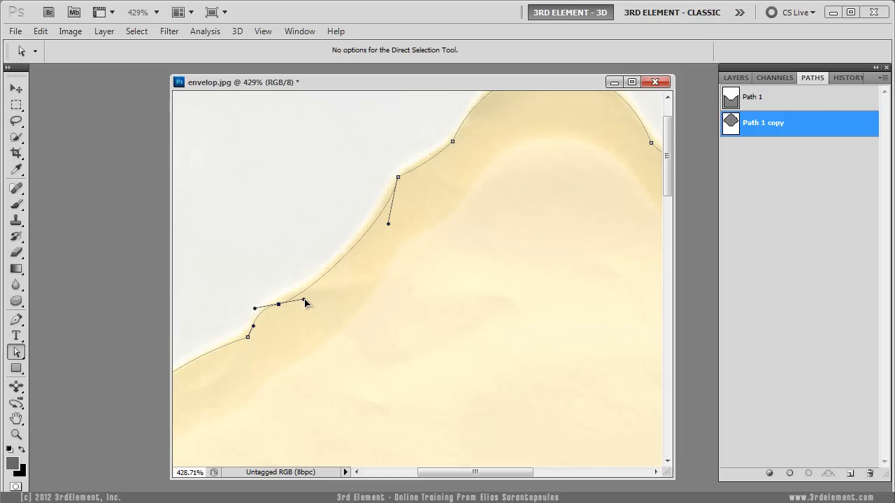
left_click_drag(388, 224, 384, 222)
Adjust the long handle below the left notch to fit the flap's lower-left curve
left_click_drag(326, 344, 487, 236)
left_click(407, 233)
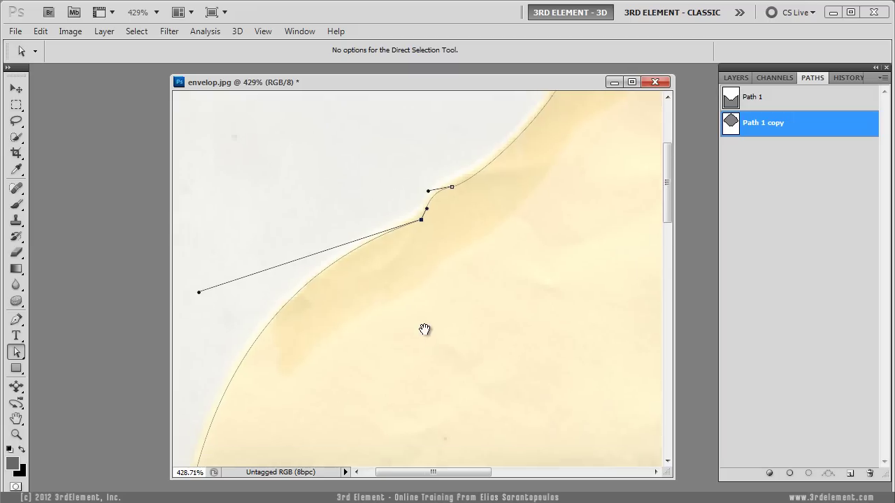
left_click_drag(404, 352, 469, 223)
left_click_drag(251, 180, 240, 200)
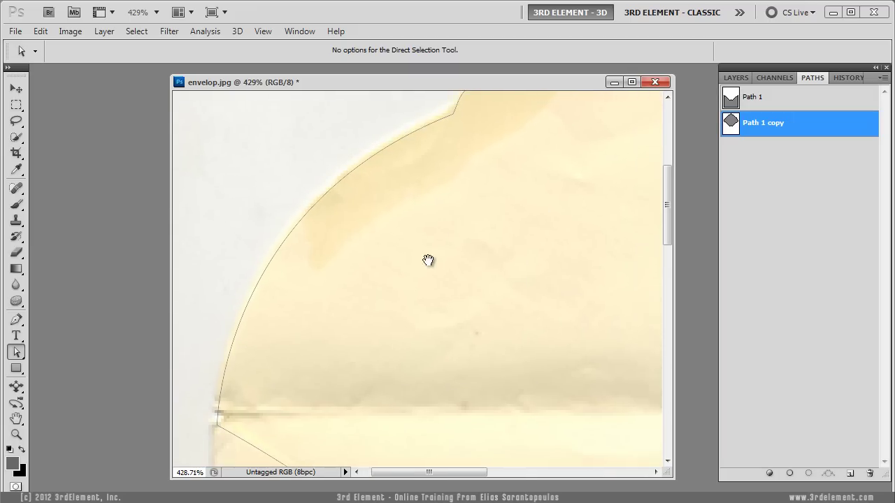
Adjust the handle in the flap's lower-right notch so the path follows the paper edge
left_click_drag(563, 207, 270, 365)
mouse_move(629, 196)
left_mouse_down()
mouse_move(409, 344)
mouse_move(448, 341)
left_mouse_up()
left_click(390, 237)
left_click(388, 230)
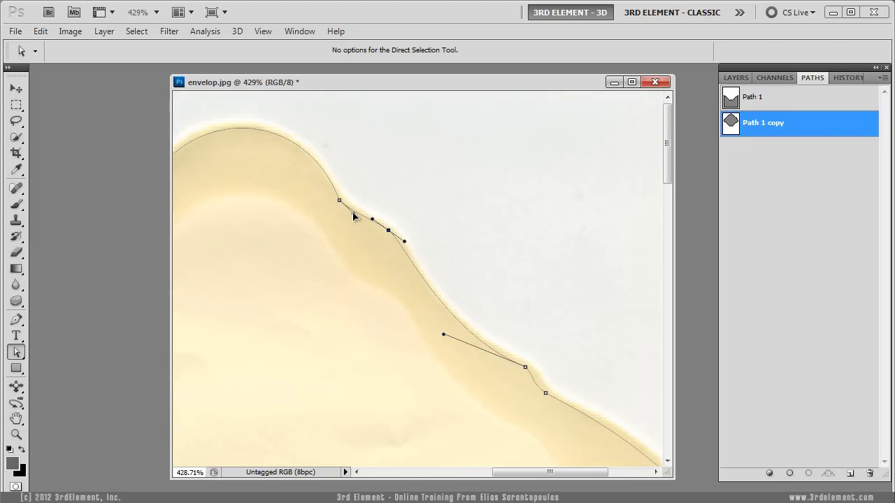
left_click_drag(553, 374, 533, 257)
left_click_drag(557, 301, 440, 292)
mouse_move(418, 262)
left_mouse_down()
mouse_move(422, 253)
mouse_move(426, 275)
mouse_move(427, 263)
left_mouse_up()
key("ctrl+z")
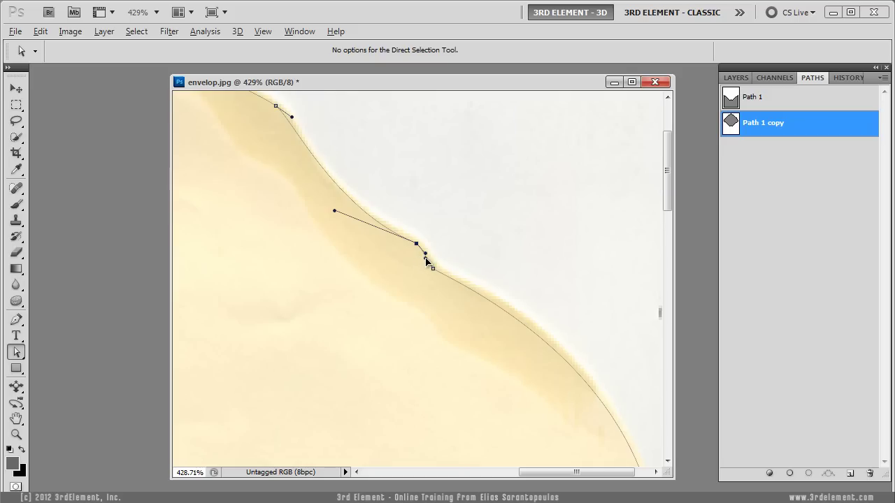
Raise the handle of the fold's right corner anchor to fit the flap's lower-right curve, and deselect the path
left_click(493, 354)
left_click_drag(509, 360, 467, 315)
left_click(615, 442)
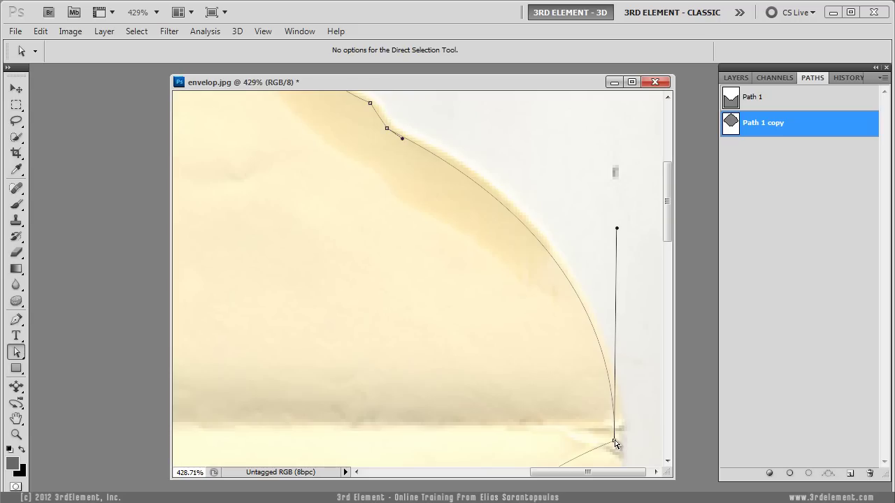
left_click_drag(617, 233, 614, 209)
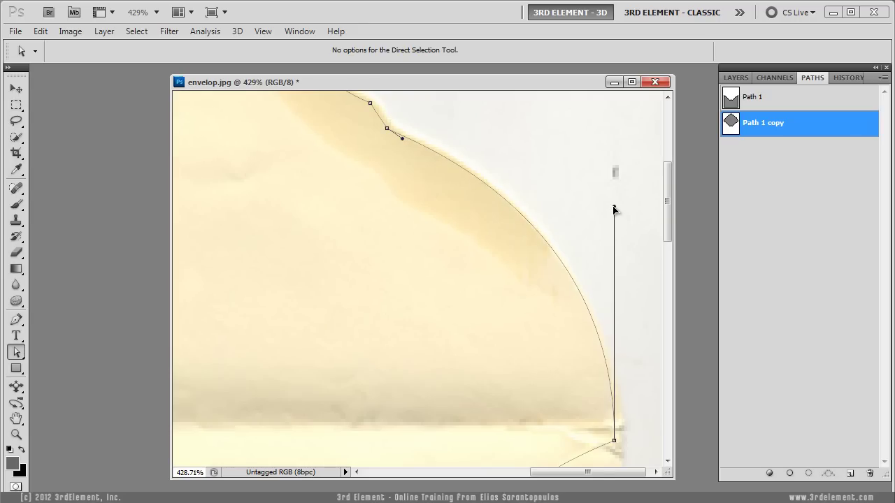
left_click(469, 291)
View the whole envelope at 100% and check the outlines of Path 1 and Path 1 copy in turn
double_click(17, 434)
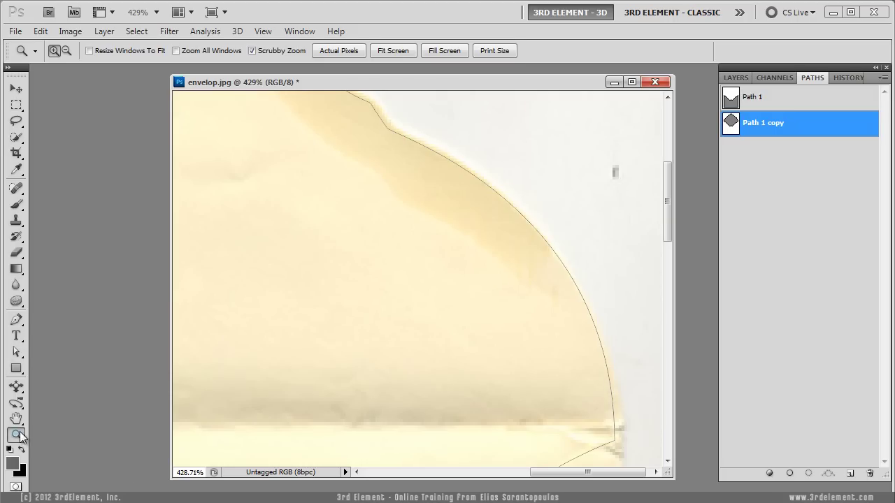
left_click(20, 90)
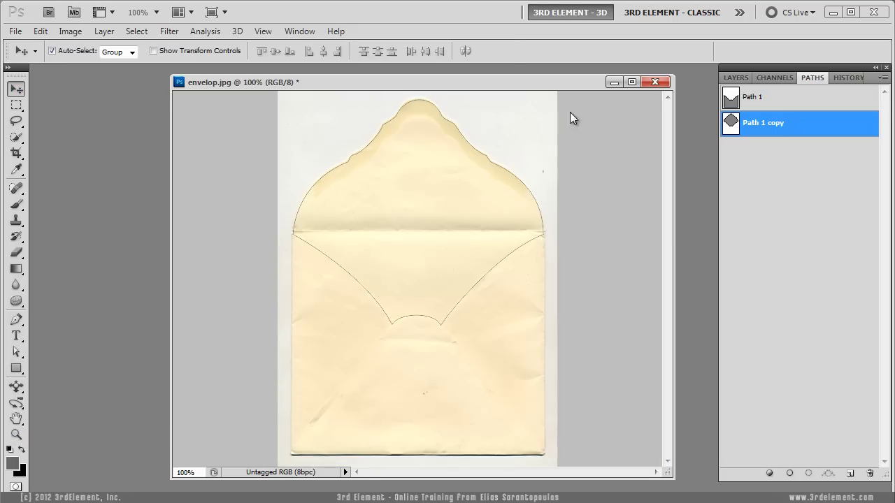
left_click(782, 108)
left_click(779, 146)
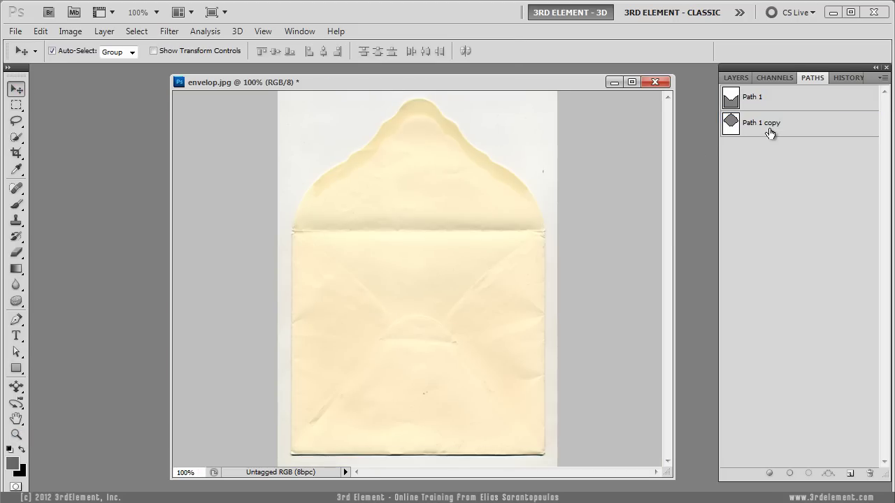
left_click(769, 132)
left_click(766, 103)
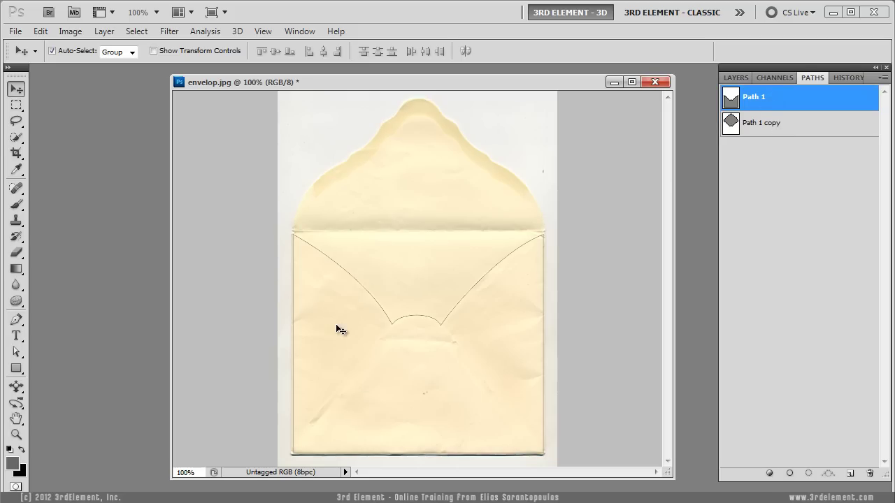
left_click(765, 126)
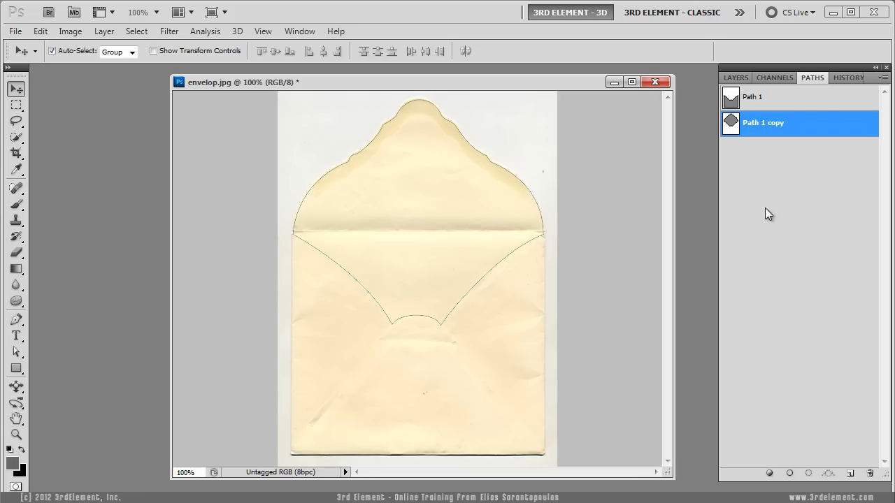
Copy the envelope's front pocket using an inverted selection loaded from Path 1
left_click(761, 104)
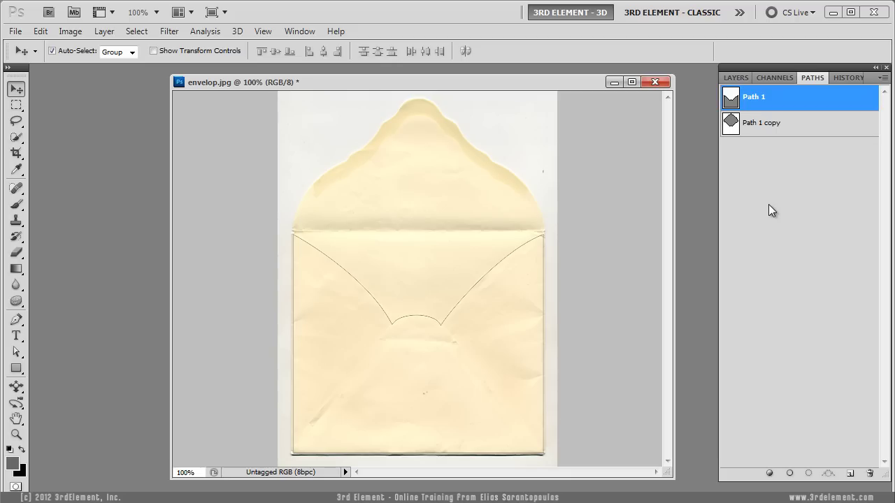
left_click(809, 474)
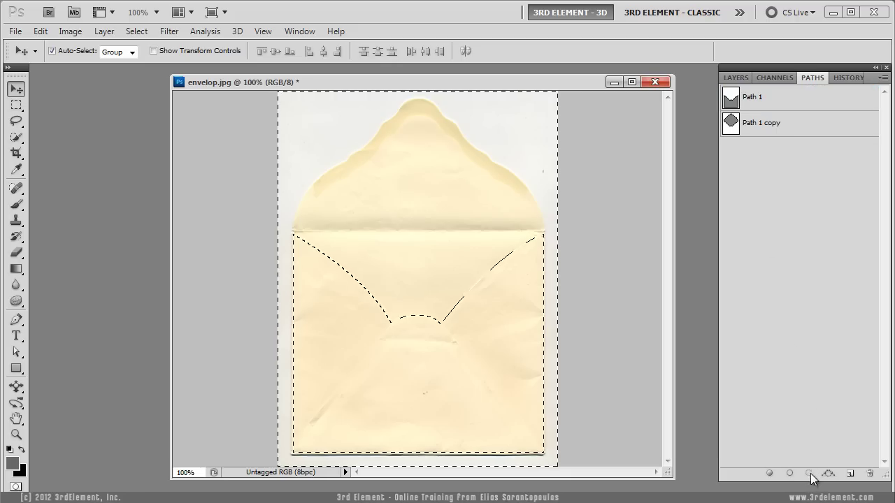
left_click(136, 31)
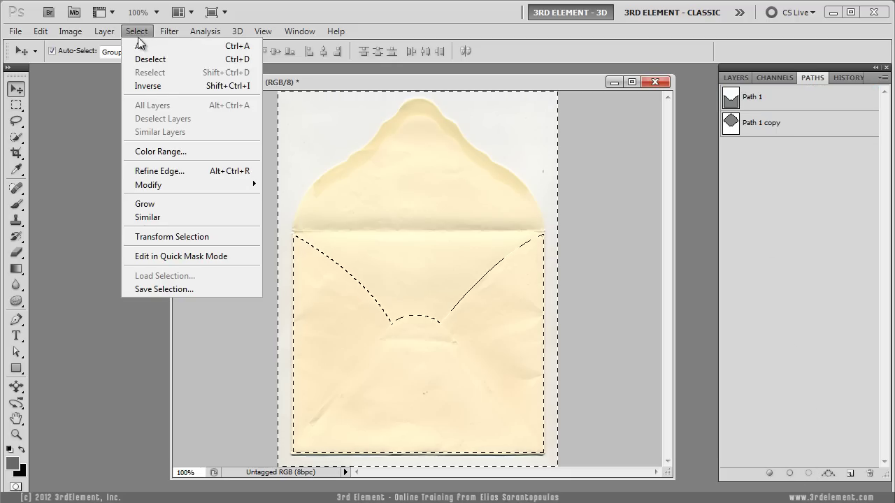
left_click(175, 85)
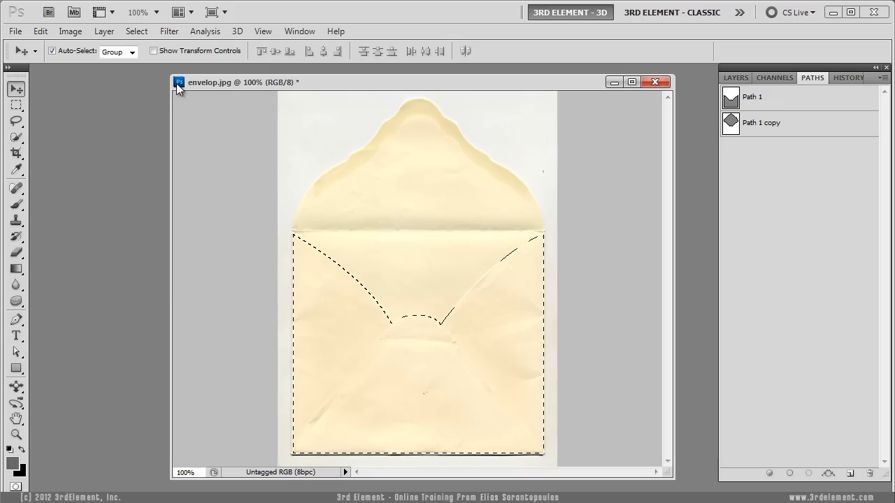
left_click(40, 32)
left_click(68, 124)
Create a new RGB document with a white background, 700 pixels wide and 525 pixels high
left_click(15, 31)
left_click(31, 44)
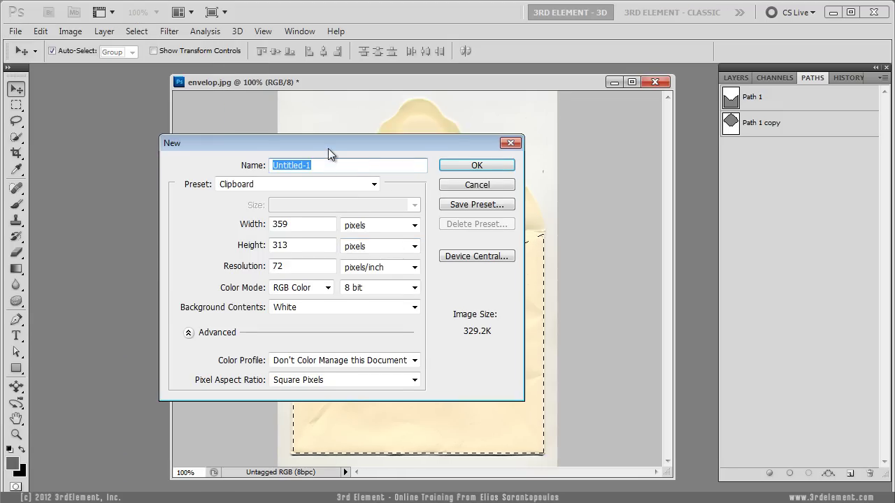
left_click_drag(328, 147, 333, 142)
double_click(310, 221)
type("700")
double_click(303, 240)
type("525")
left_click(490, 160)
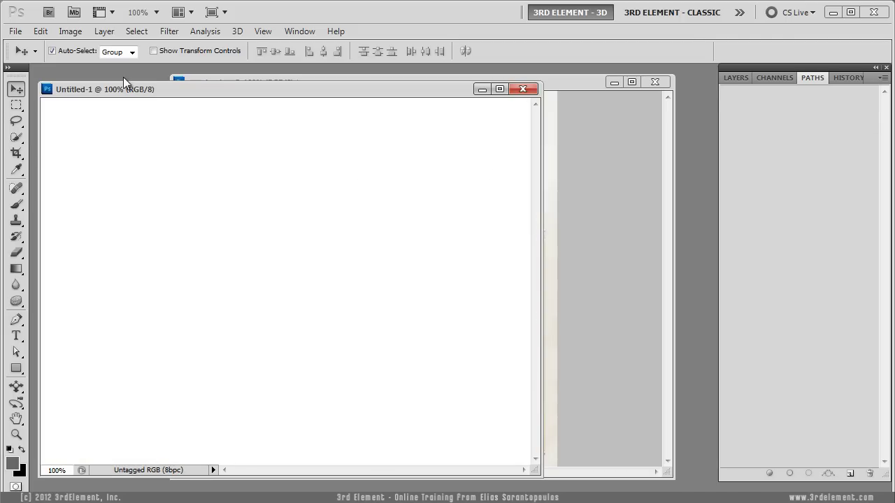
Paste the pocket into the new document and move it straight down near the canvas's lower edge
left_click(45, 35)
left_click(116, 151)
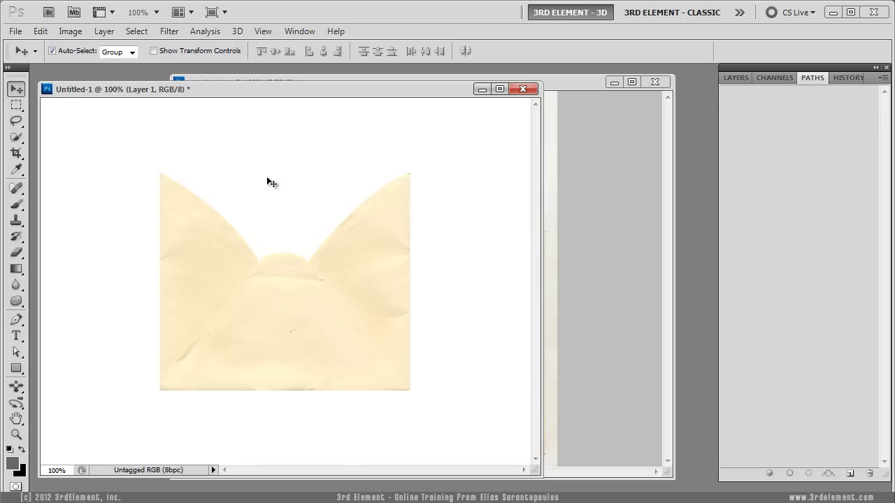
left_click_drag(293, 306, 294, 368)
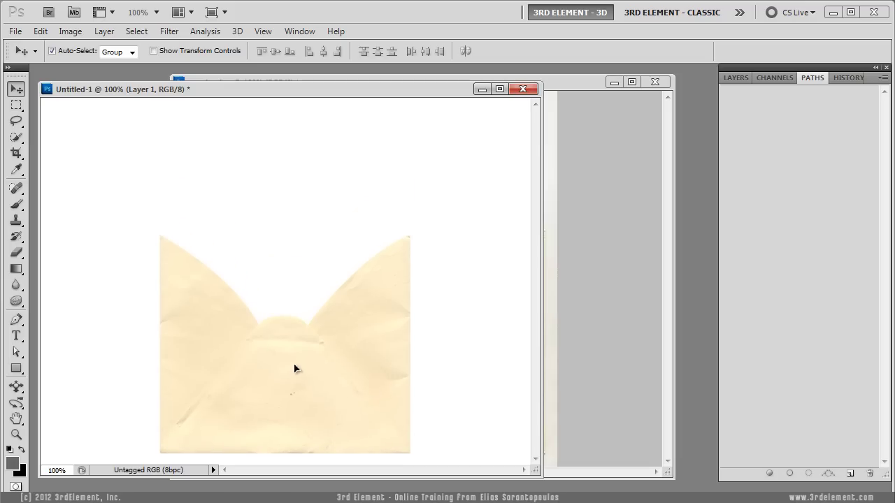
Clear the pocket selection in envelop.jpg and copy the flap using an inverted selection loaded from Path 1 copy
left_click(580, 130)
left_click(137, 31)
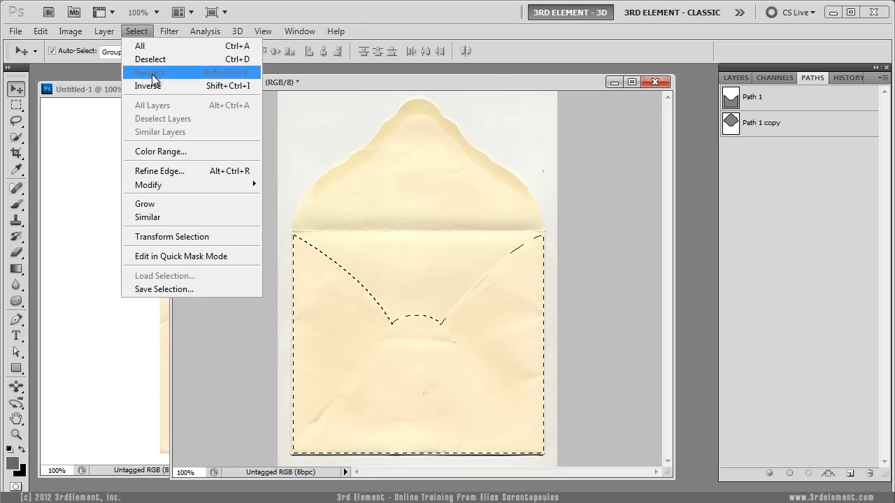
left_click(151, 59)
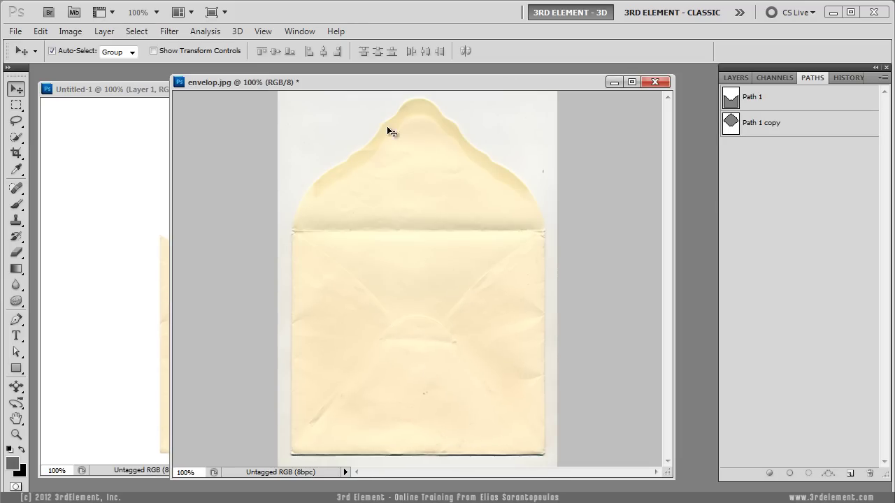
left_click(766, 124)
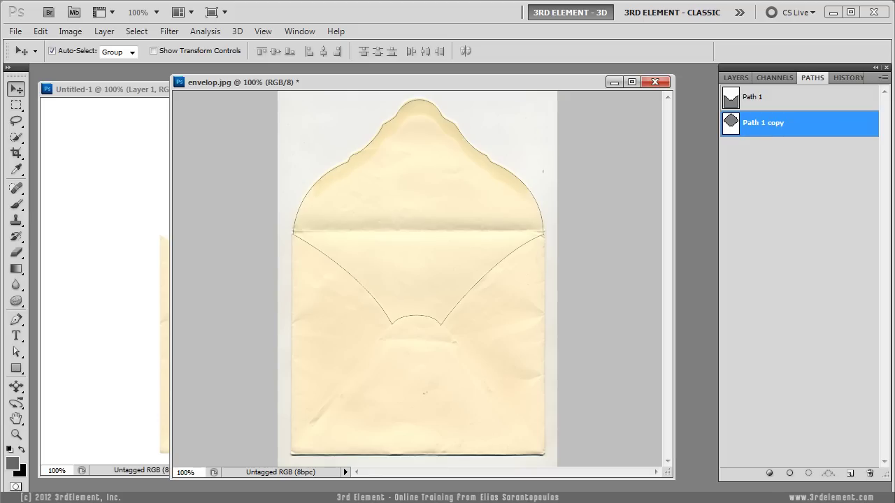
left_click(809, 476)
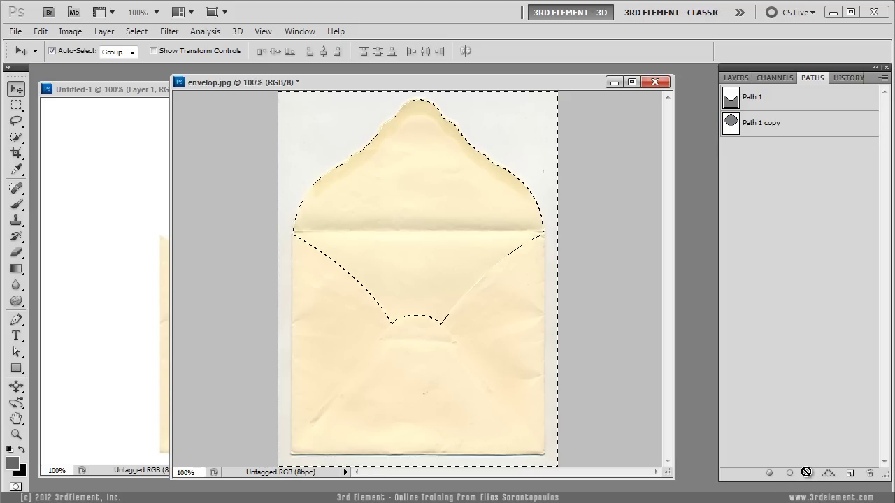
left_click(143, 31)
left_click(168, 85)
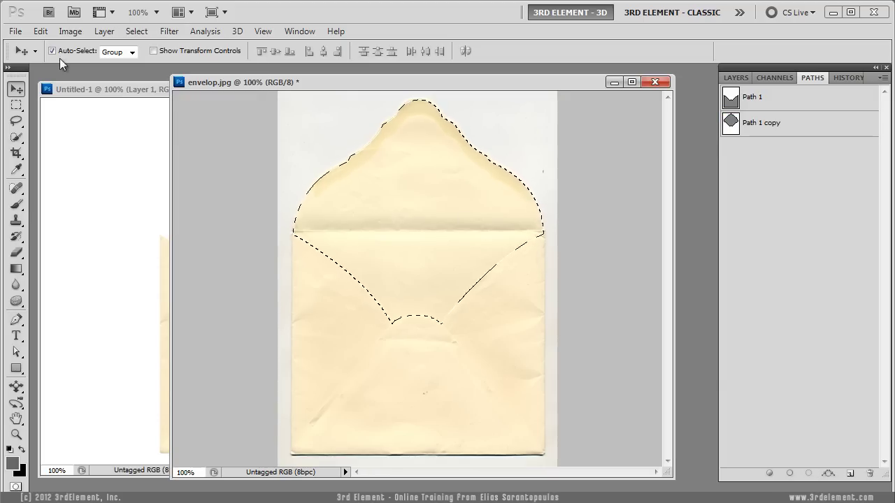
left_click(42, 32)
left_click(66, 125)
Paste the flap into the new document and move it up to line up with the pocket
left_click(127, 174)
key("ctrl+v")
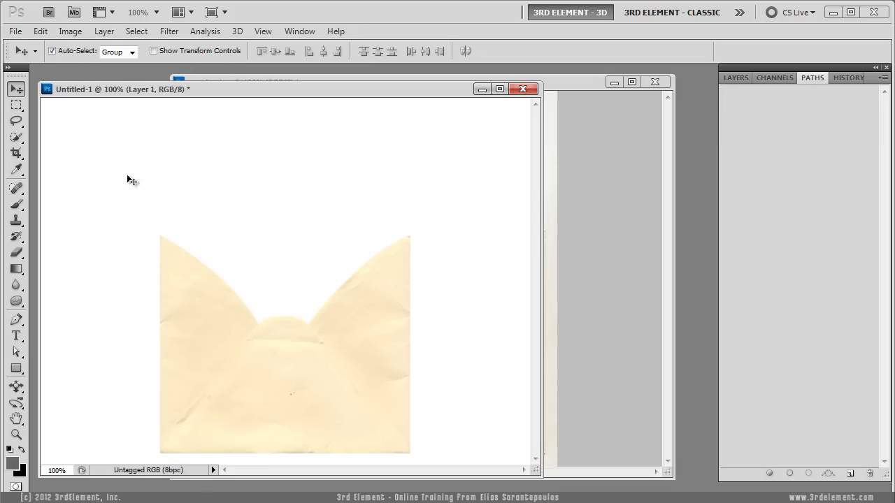
left_click(41, 32)
left_click(91, 148)
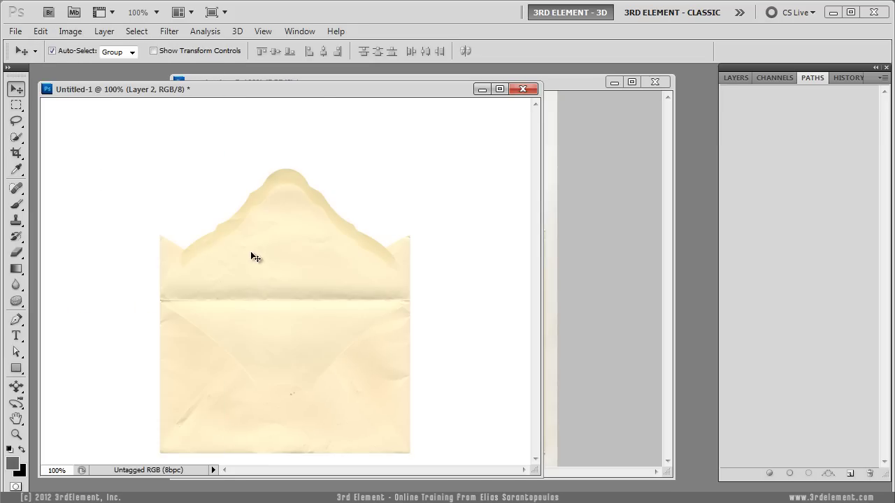
left_click_drag(282, 310, 288, 246)
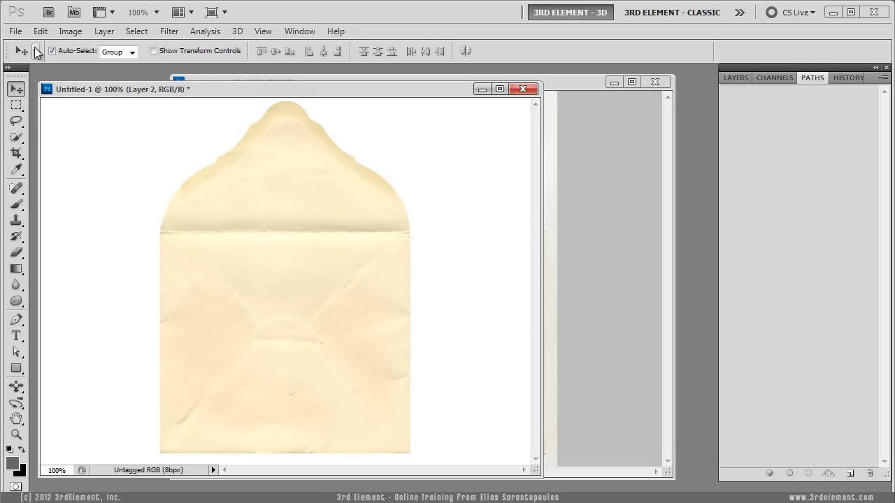
Close the envelop.jpg document without saving it, leaving the composition with the pocket and flap open
left_click(590, 168)
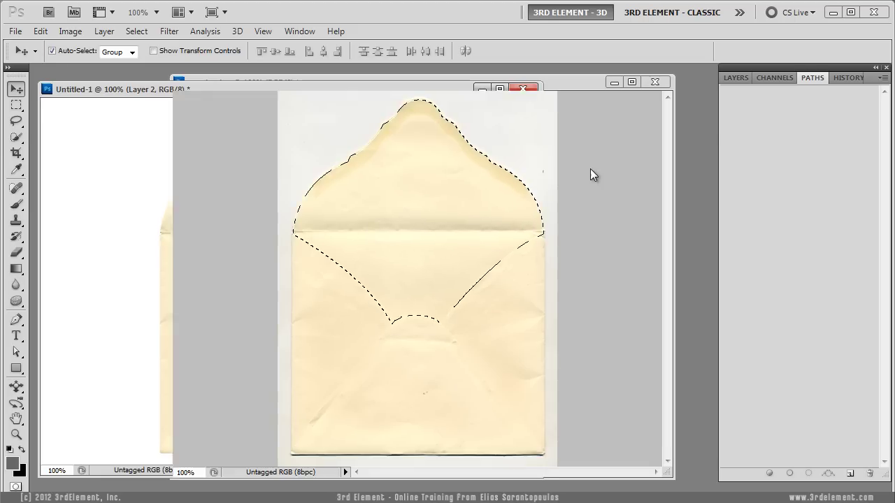
left_click(654, 83)
left_click(450, 205)
left_click_drag(237, 91, 260, 86)
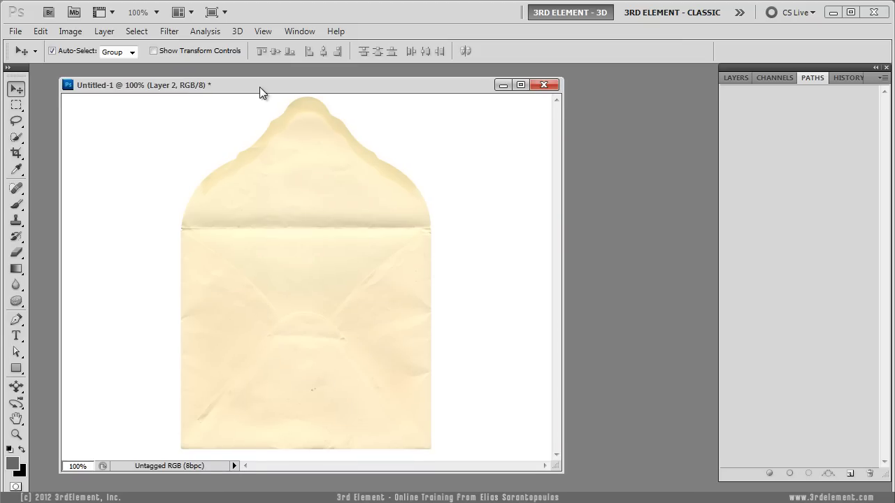
Save the composition in Photoshop format as letter-from-florence in the Letter From Florence folder, keeping its layers
left_click(14, 31)
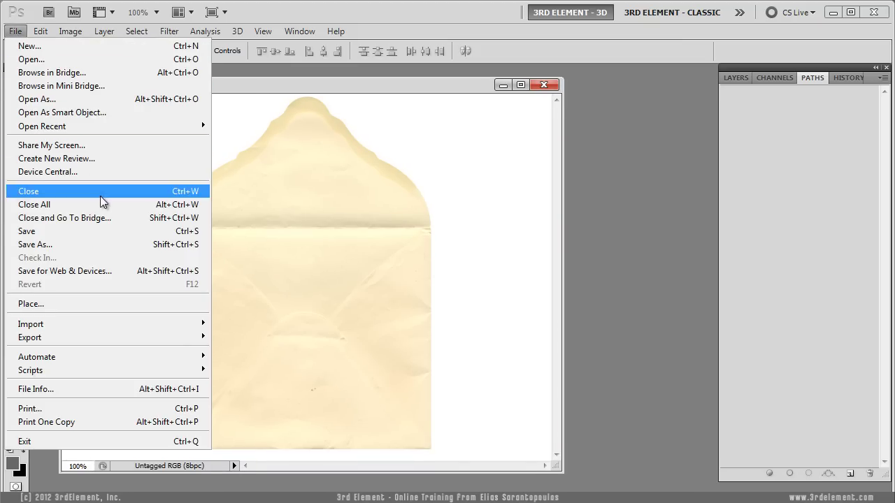
left_click(115, 242)
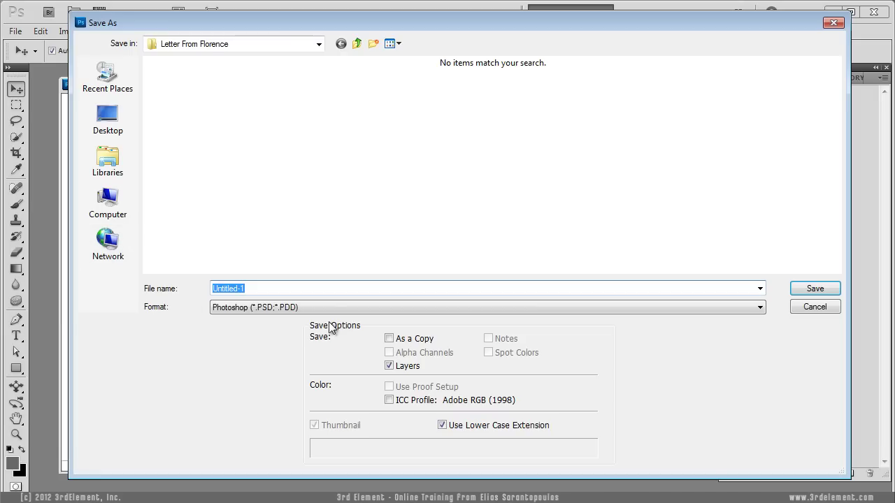
type("letter-from-florence")
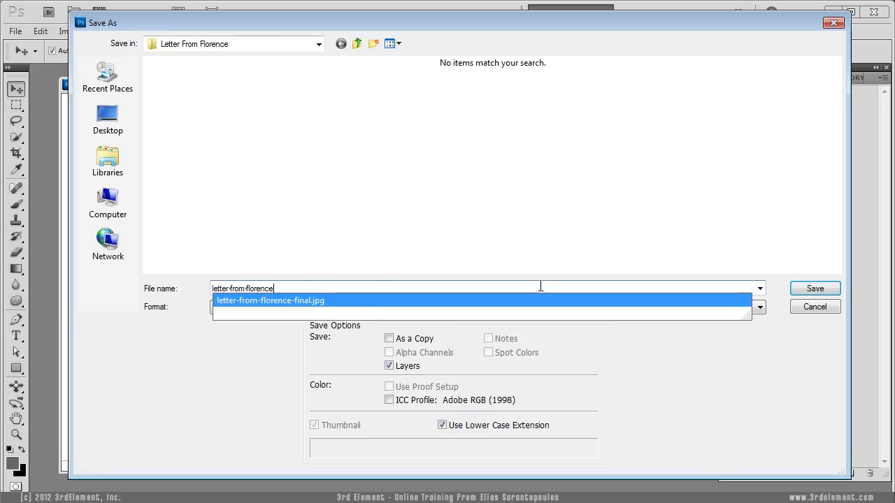
left_click(813, 290)
left_click(591, 211)
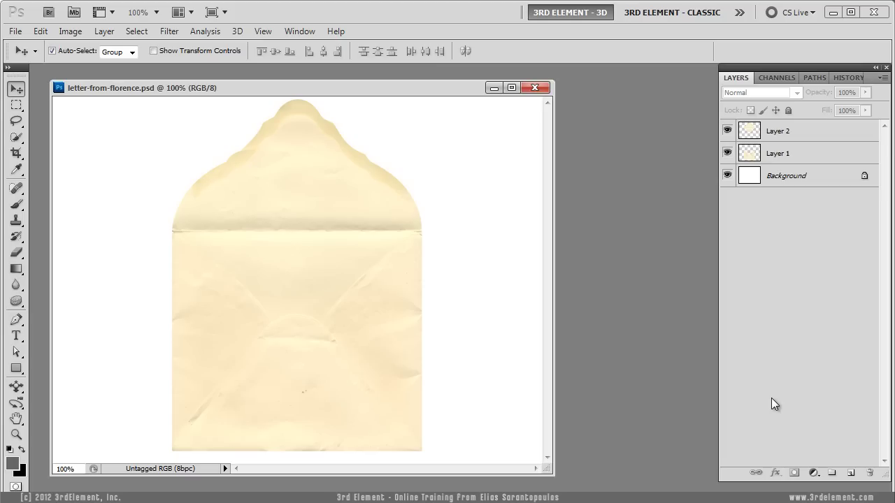
Open ribbon.jpg, minimize the letter-from-florence.psd window, and enlarge the ribbon's document window
left_click(15, 31)
left_click(42, 60)
double_click(699, 123)
left_click(500, 92)
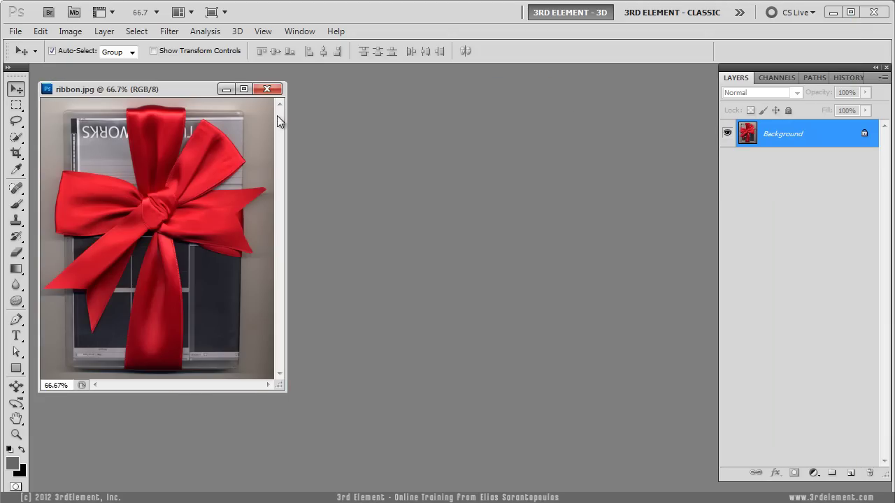
left_click_drag(189, 91, 297, 81)
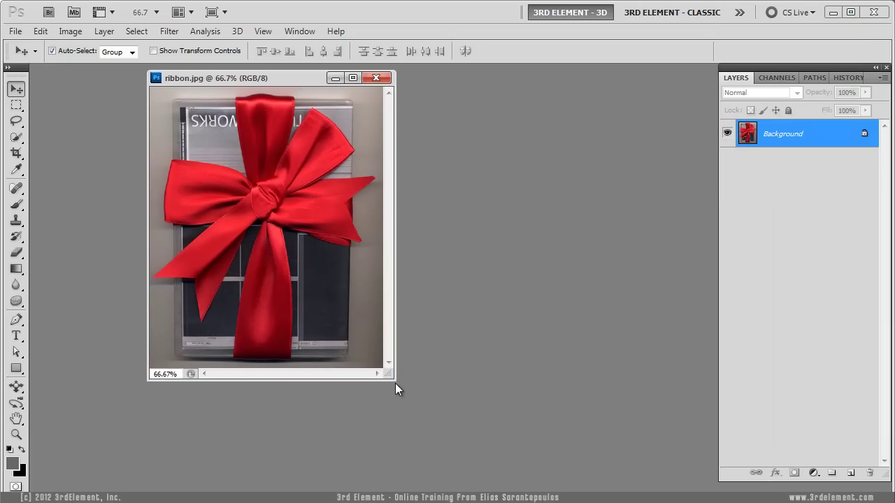
left_click_drag(400, 385, 522, 476)
left_click_drag(536, 483, 538, 485)
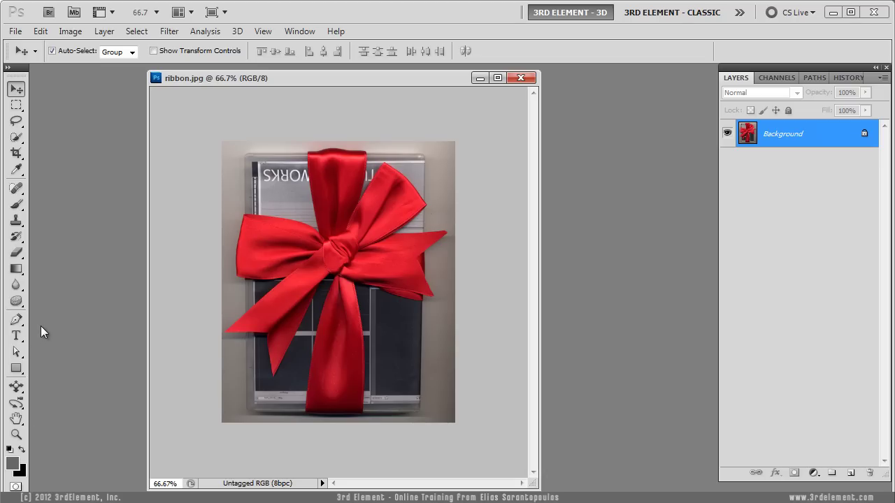
Start a Pen tool path along the lower edge of the bow's left loop, from the diagonal tail outward
left_click(15, 320)
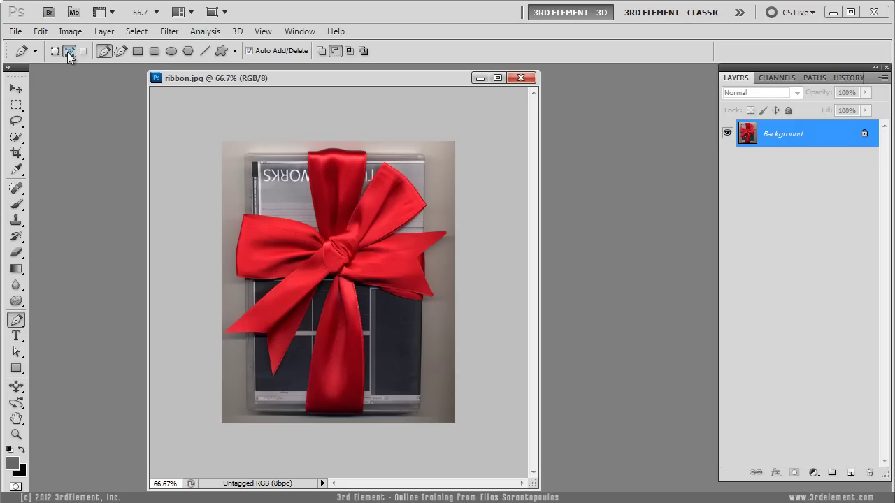
left_click(16, 434)
left_click(315, 301)
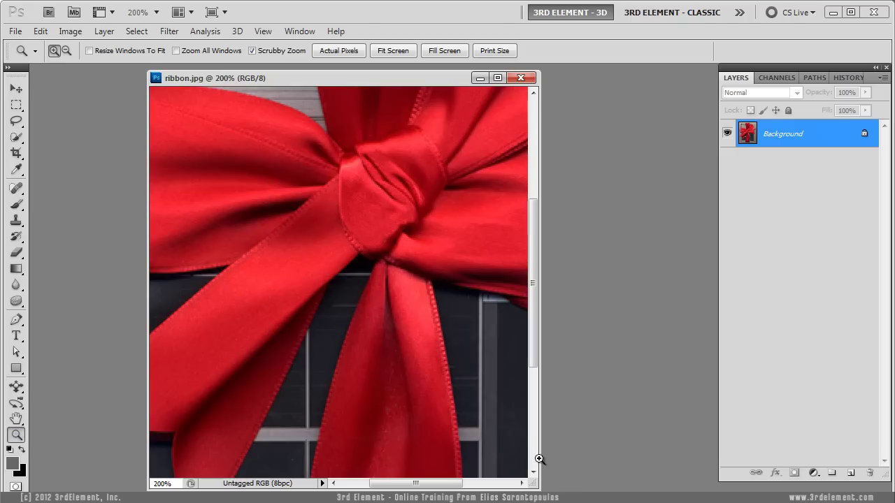
left_click_drag(539, 424, 705, 423)
left_click_drag(284, 255, 379, 273)
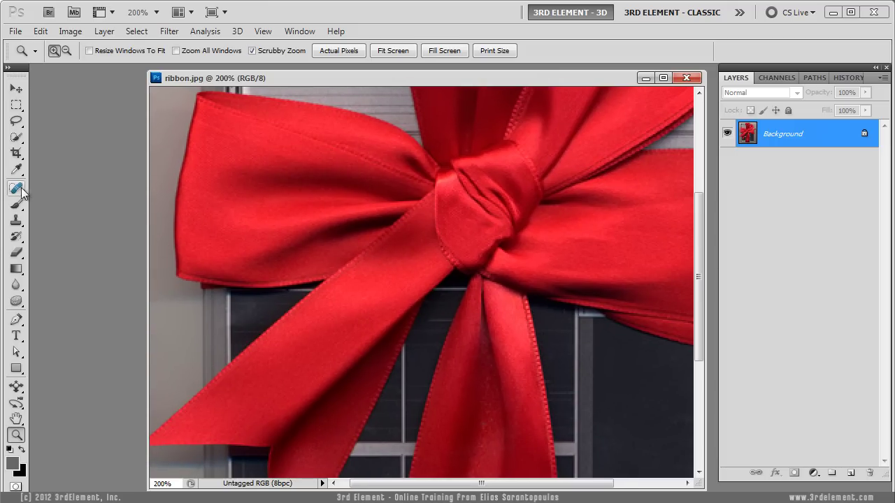
left_click(16, 320)
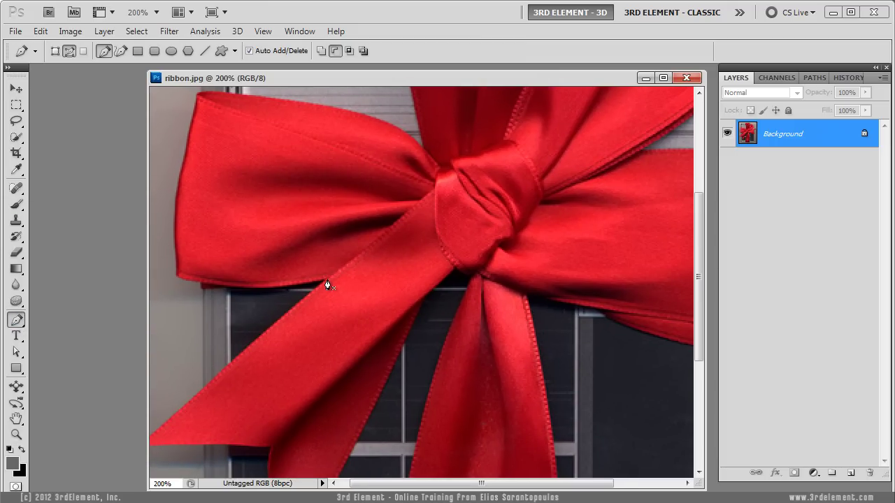
left_click_drag(326, 280, 302, 284)
left_click_drag(375, 245, 393, 261)
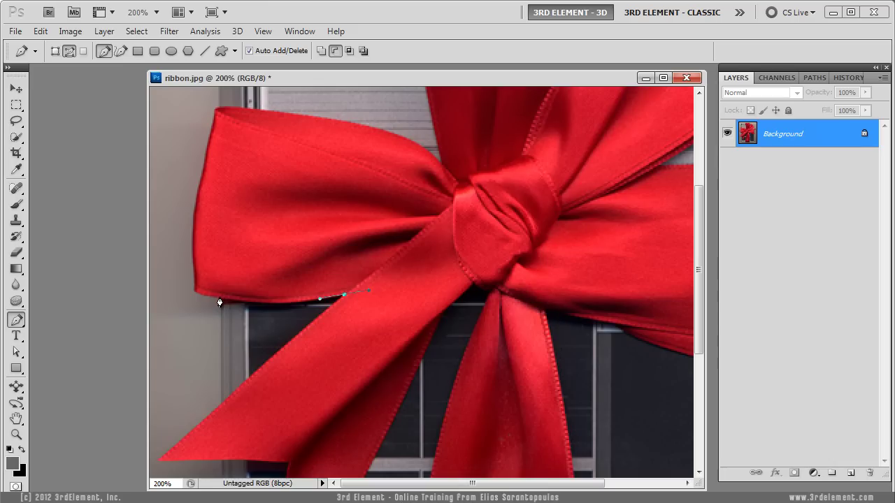
left_click_drag(220, 299, 220, 280)
Continue the path up across the left loop and along its upper edge to the upper vertical strip
scroll(239, 172, "up", 2)
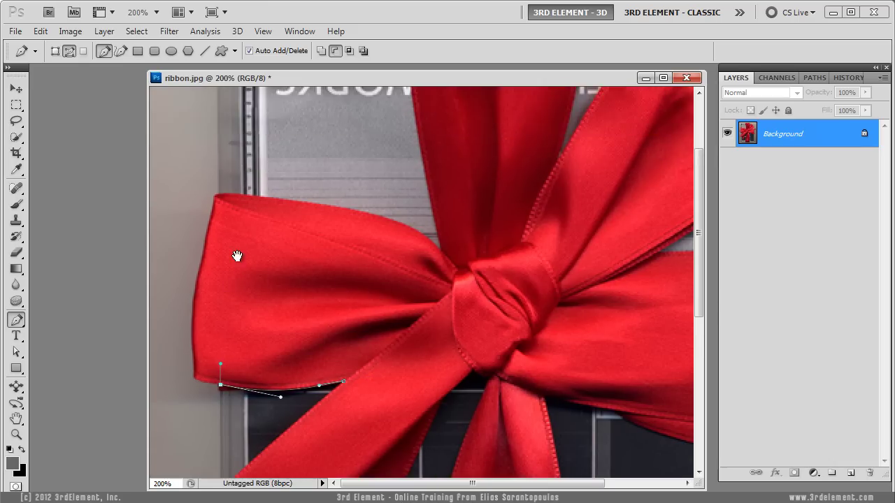
left_click(220, 197)
left_click_drag(231, 195, 247, 198)
left_click_drag(416, 230, 462, 258)
left_click(441, 249)
Trace the upper vertical strip of ribbon up, across near its top, and down to the upper-right loop
scroll(437, 231, "up", 3)
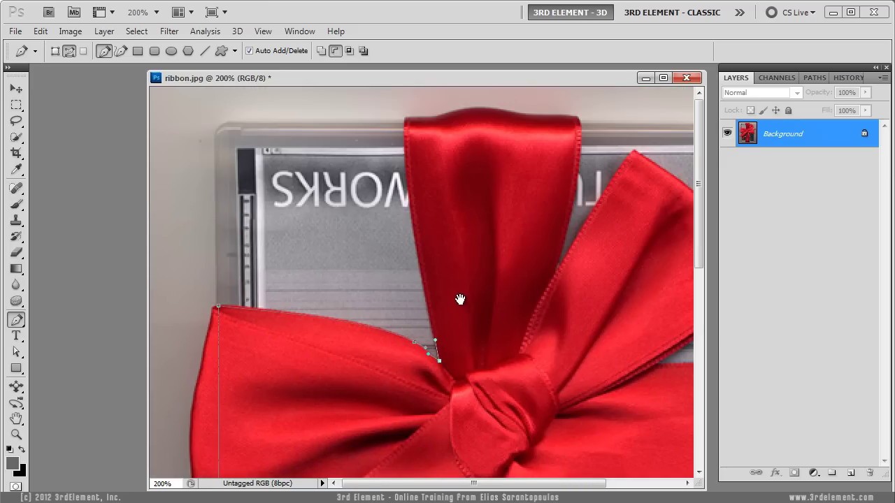
mouse_move(404, 130)
left_mouse_down()
mouse_move(408, 87)
mouse_move(417, 128)
left_mouse_up()
left_click(580, 133)
left_click(579, 149)
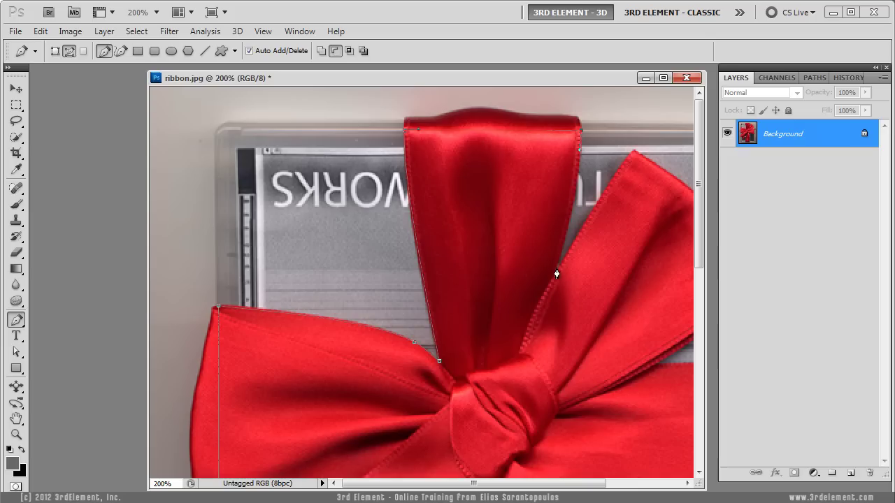
mouse_move(557, 265)
left_mouse_down()
mouse_move(546, 302)
mouse_move(564, 256)
left_mouse_up()
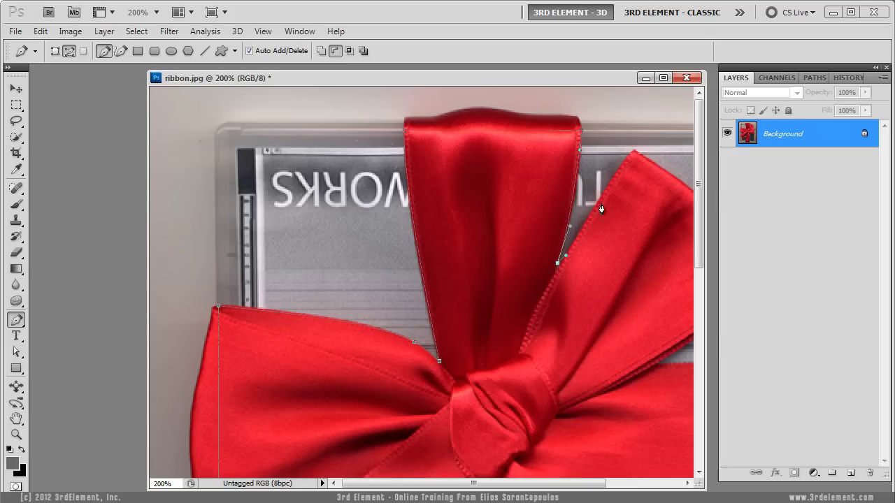
Trace the upper-right loop up to its tip and along its curved outer edge, ending in a corner point
mouse_move(633, 151)
left_mouse_down()
mouse_move(654, 136)
mouse_move(658, 147)
mouse_move(647, 156)
left_mouse_up()
left_click_drag(592, 184, 385, 193)
left_click_drag(554, 199, 571, 220)
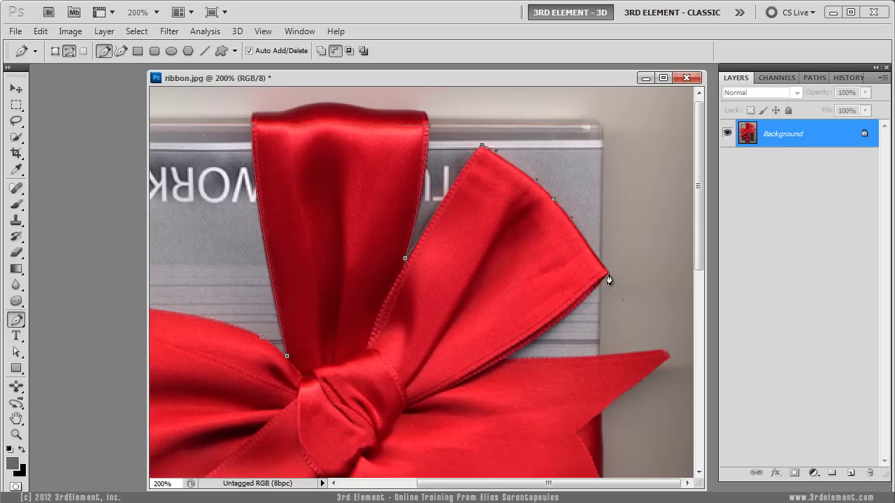
left_click_drag(607, 272, 620, 289)
left_click(607, 271, "alt")
Trace the underside of the upper-right loop, then the forked right tail around both tips and its notch
left_click_drag(505, 359, 529, 362)
left_click_drag(662, 352, 689, 351)
left_click(666, 353, "alt")
mouse_move(577, 433)
left_mouse_down()
mouse_move(549, 458)
mouse_move(587, 444)
left_mouse_up()
left_click_drag(493, 388, 461, 227)
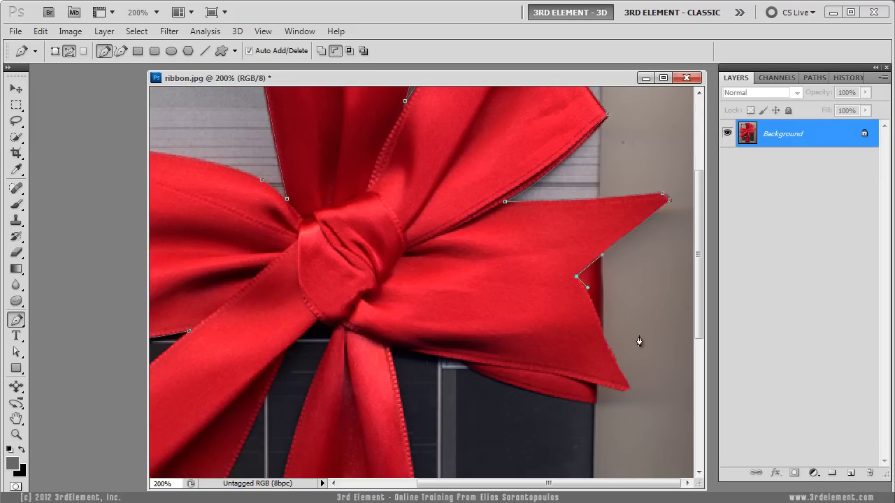
left_click_drag(604, 340, 611, 353)
mouse_move(628, 384)
left_mouse_down()
mouse_move(635, 397)
mouse_move(623, 386)
mouse_move(625, 395)
left_mouse_up()
Continue the path along the right tail's lower edge to the lower vertical strip and nudge that corner point onto the ribbon
left_click_drag(561, 374, 543, 371)
left_click_drag(390, 345, 395, 362)
left_click_drag(418, 406, 423, 172)
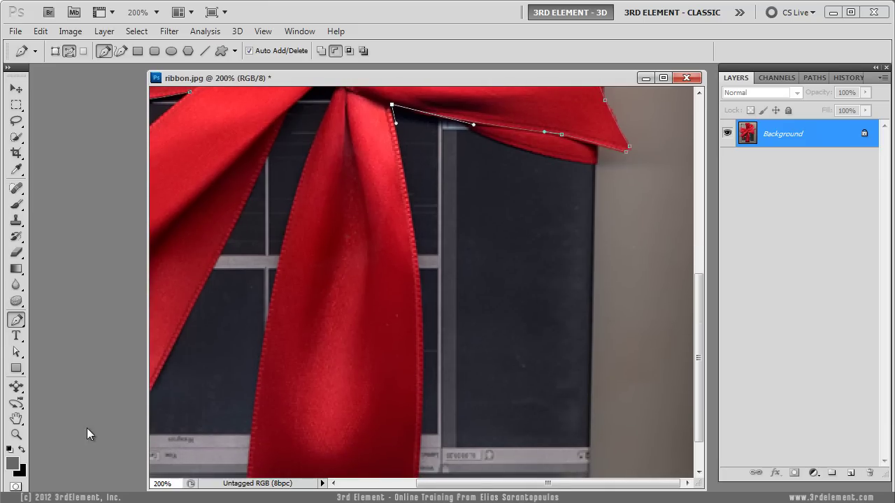
left_click(16, 434)
left_click(387, 320, "alt")
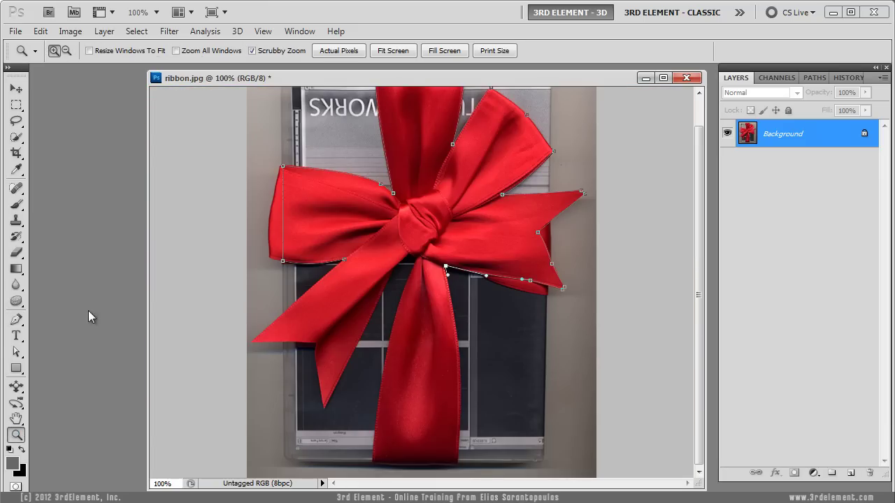
left_click(16, 320)
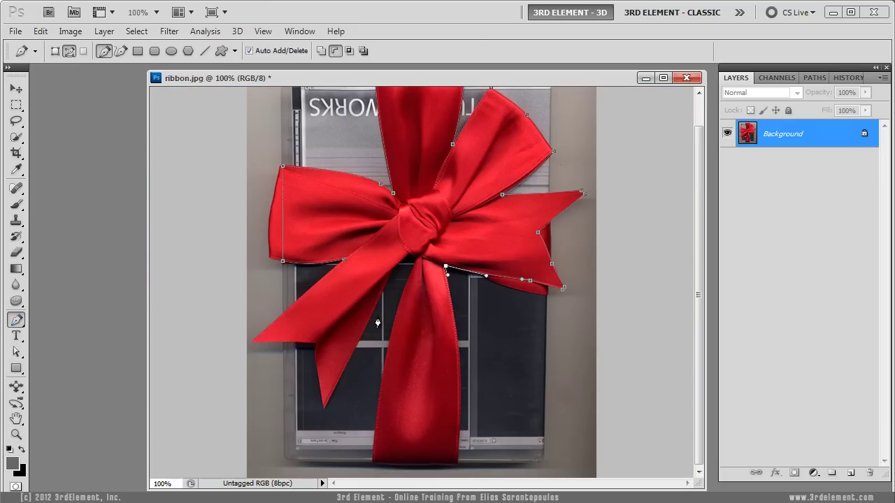
key("z")
left_click(444, 284)
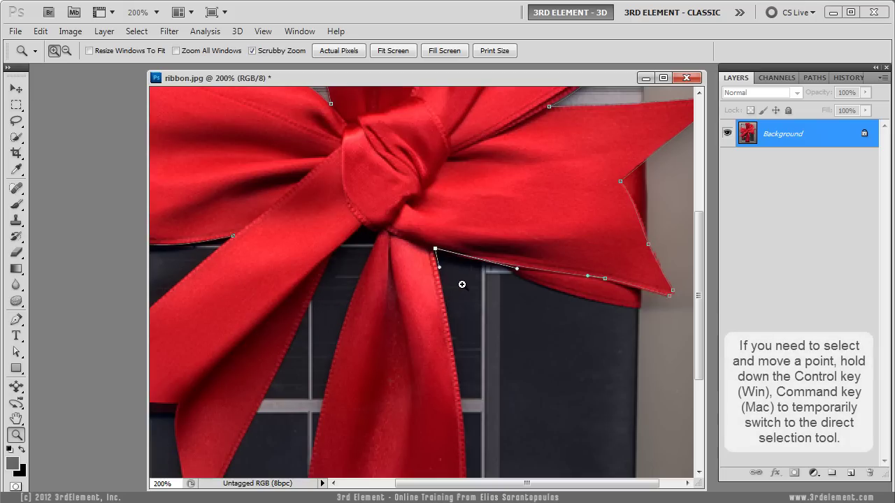
left_click(17, 320)
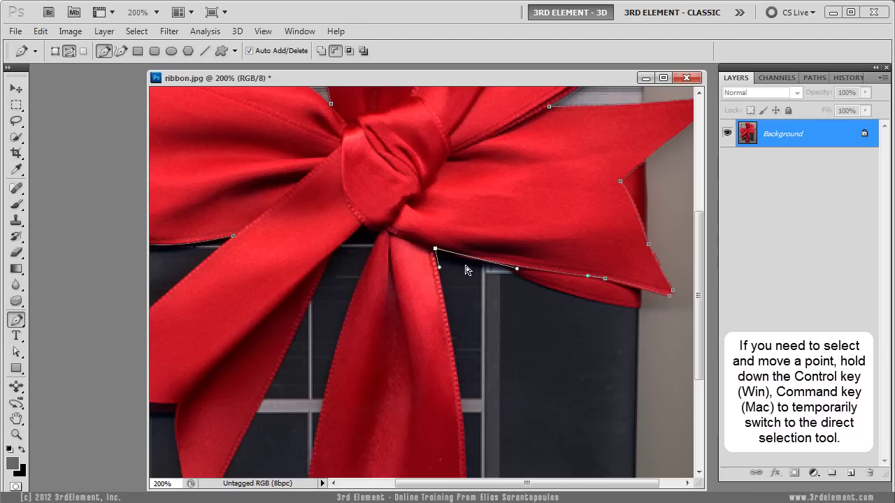
left_click_drag(434, 249, 432, 248)
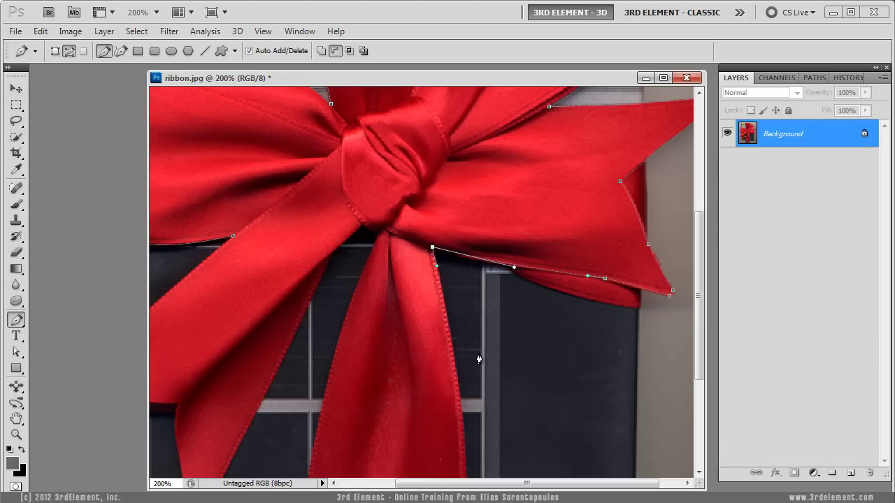
Trace the right edge of the lower vertical strip down and across its bottom edge
left_click_drag(465, 373, 469, 221)
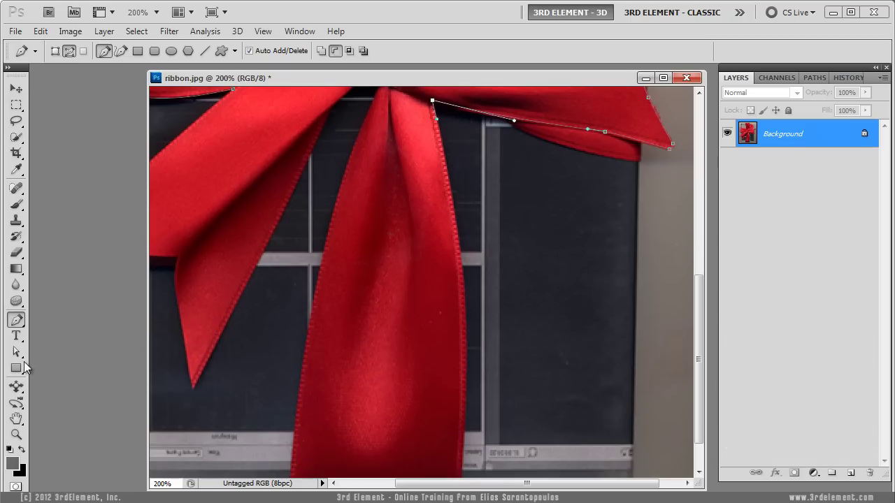
left_click(16, 434)
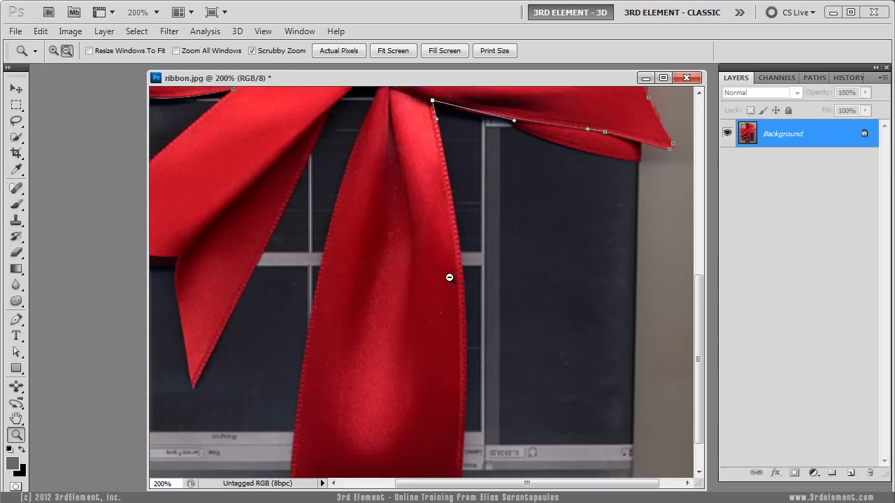
left_click(450, 276, "alt")
left_click(16, 319)
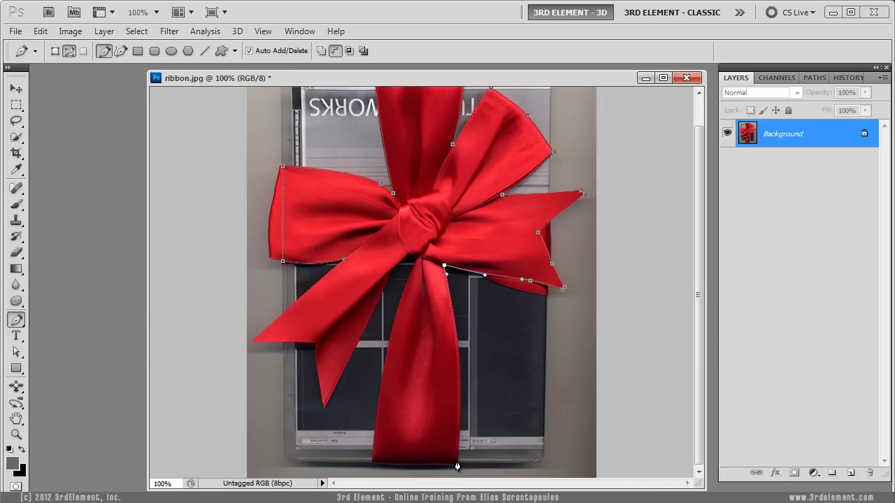
left_click_drag(457, 464, 470, 397)
key("alt")
left_click(372, 461)
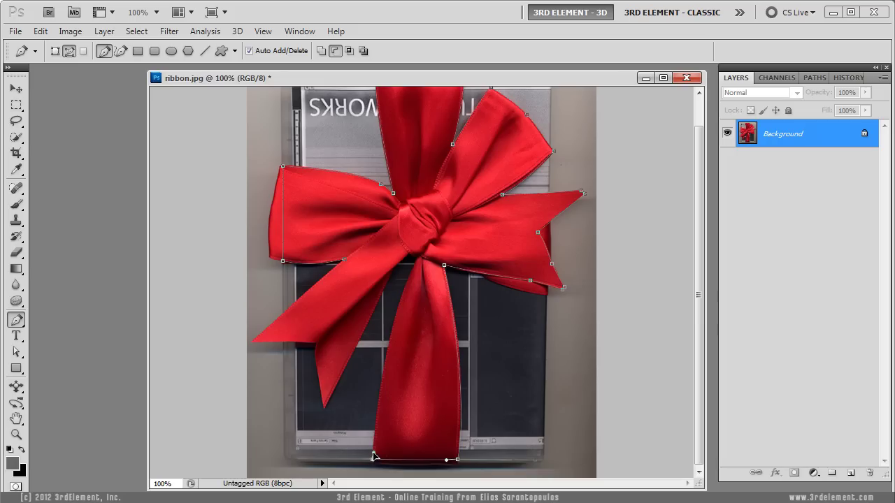
Trace the lower strip's left edge up to the knot and around the small gap to the left tails
left_click_drag(419, 257, 454, 210)
left_click(419, 255, "alt")
left_click_drag(409, 253, 404, 256)
left_click(391, 269)
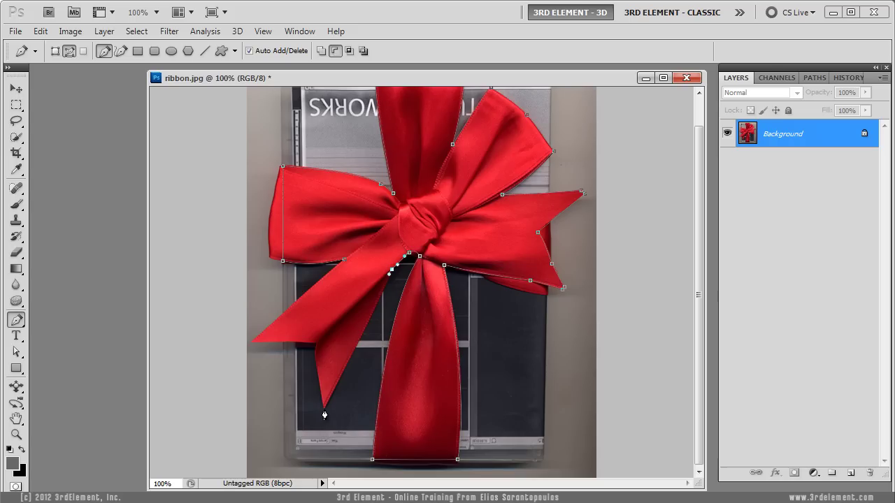
Trace around the tips of both left tails and close the path at its starting point
left_click_drag(324, 407, 302, 446)
mouse_move(316, 343)
left_mouse_down()
mouse_move(320, 325)
mouse_move(311, 338)
left_mouse_up()
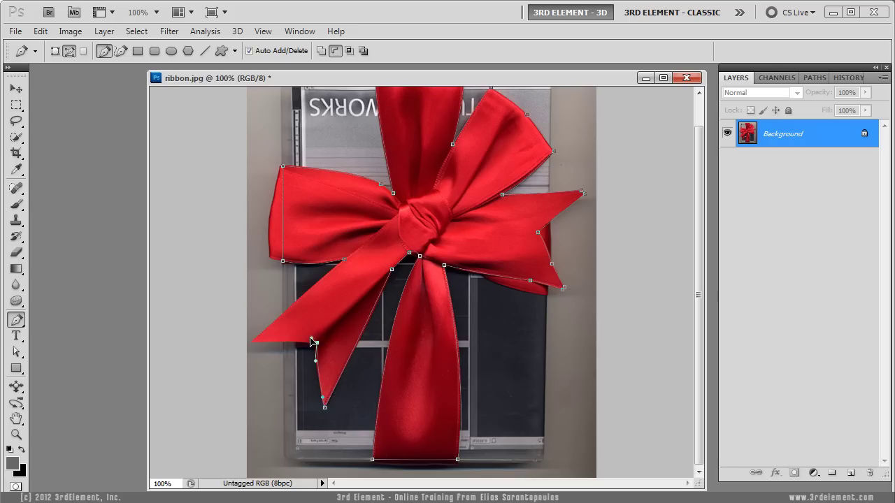
left_click_drag(252, 343, 230, 343)
left_click(252, 342, "alt")
left_click(345, 265)
Adjust the path's anchor point and handles where the left loop's lower edge meets the upper left tail
left_click(16, 434)
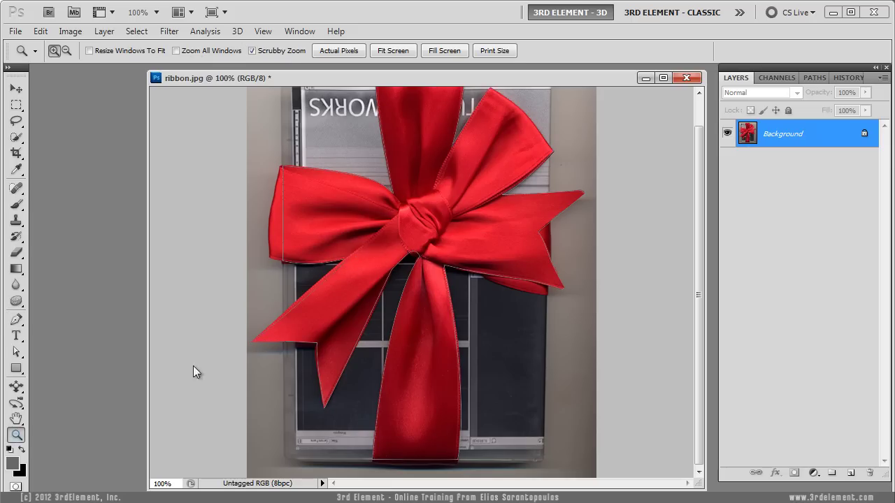
left_click_drag(339, 298, 408, 315)
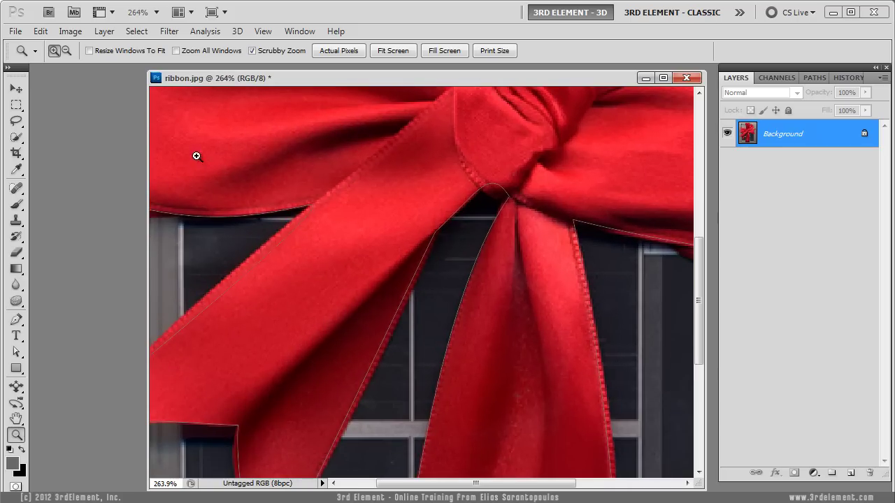
left_click_drag(145, 204, 82, 203)
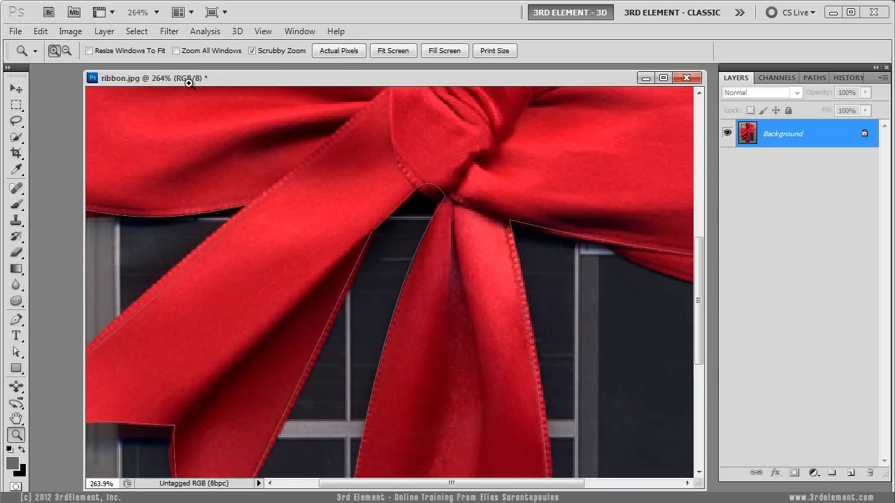
left_click(17, 353)
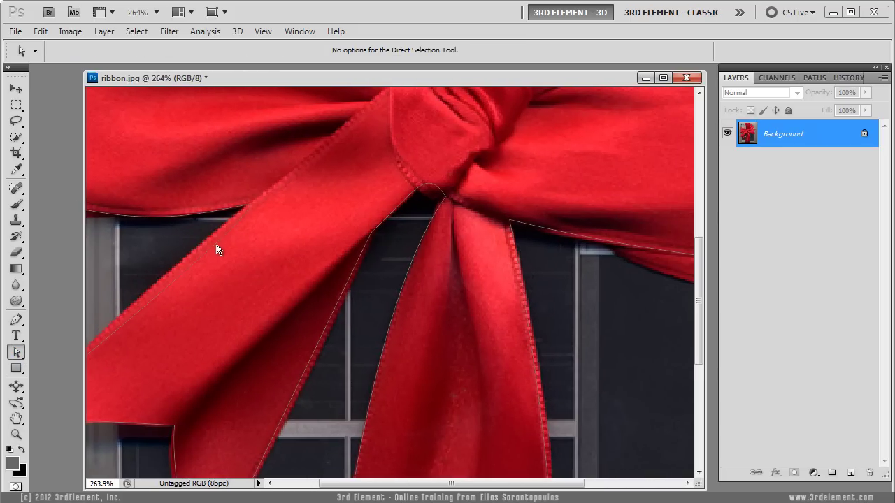
left_click_drag(256, 237, 318, 245)
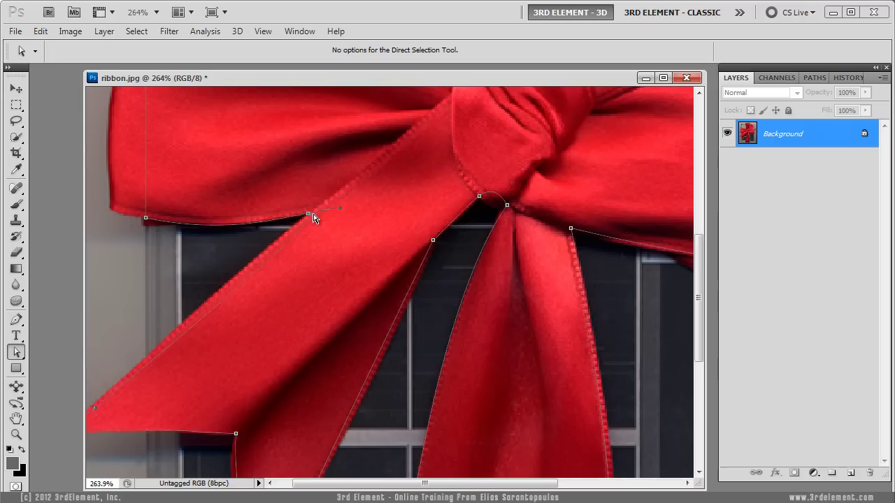
mouse_move(337, 213)
left_mouse_down()
mouse_move(325, 231)
mouse_move(331, 202)
mouse_move(325, 215)
mouse_move(331, 211)
left_mouse_up()
left_click(306, 214)
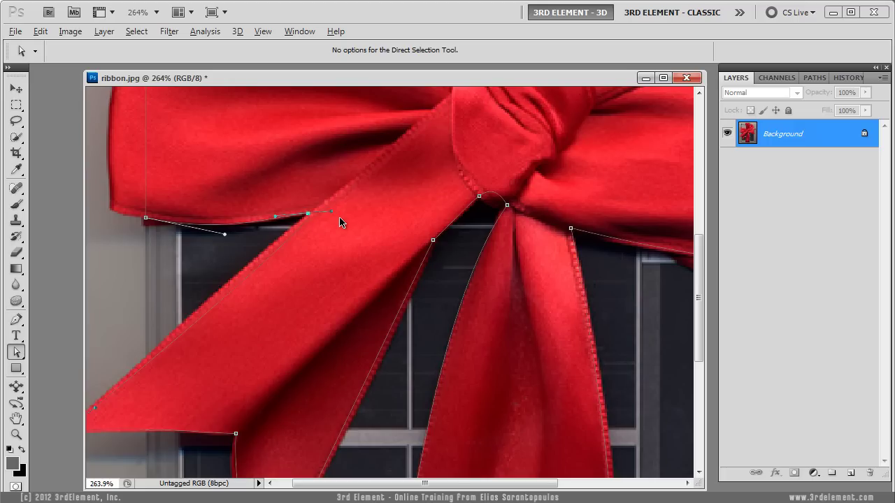
left_click_drag(331, 212, 303, 224)
Reshape the path curves along the left loop's lower edge and the left tail's long upper edge to follow the ribbon
left_click_drag(224, 332, 259, 321)
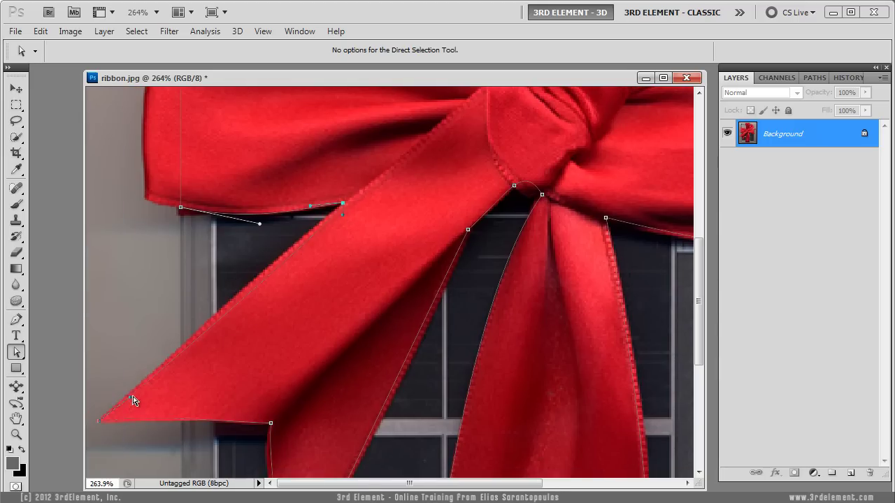
mouse_move(310, 206)
left_mouse_down()
mouse_move(312, 196)
mouse_move(308, 206)
left_mouse_up()
left_click_drag(260, 224, 260, 218)
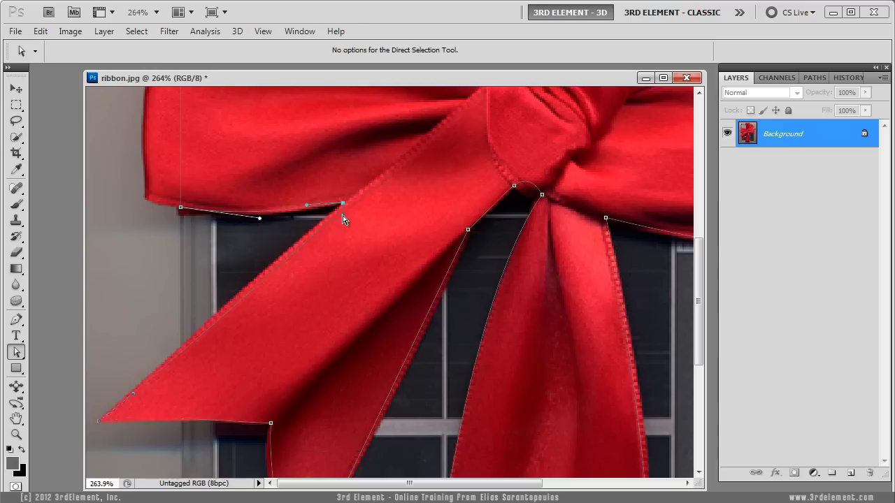
left_click(314, 239)
left_click_drag(139, 393, 150, 384)
left_click_drag(314, 242, 281, 261)
left_click_drag(185, 342, 187, 345)
Nudge the left loop's lower anchor point up and its upper anchor point down onto the ribbon edge
left_click_drag(371, 195, 334, 269)
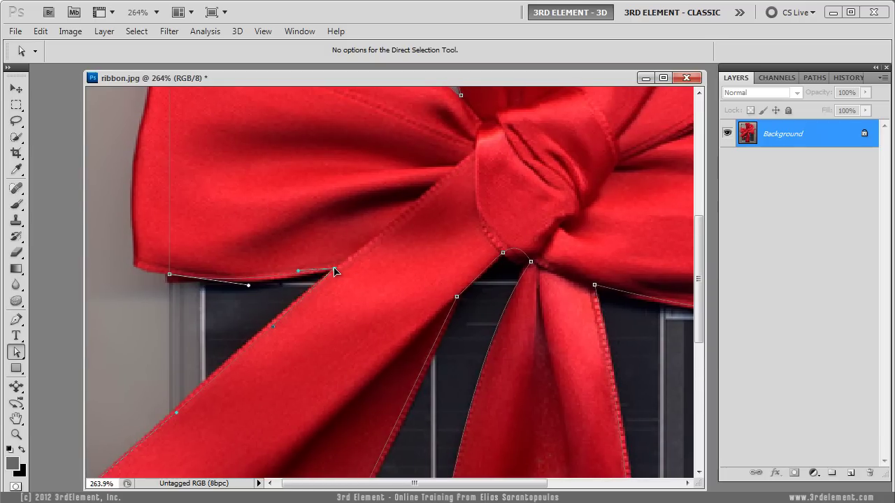
left_click(172, 275)
key("Up")
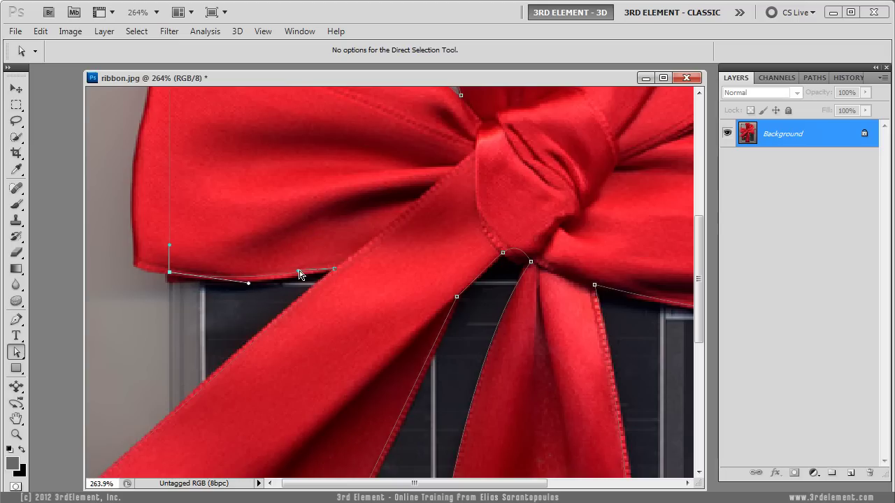
scroll(298, 354, "up", 5)
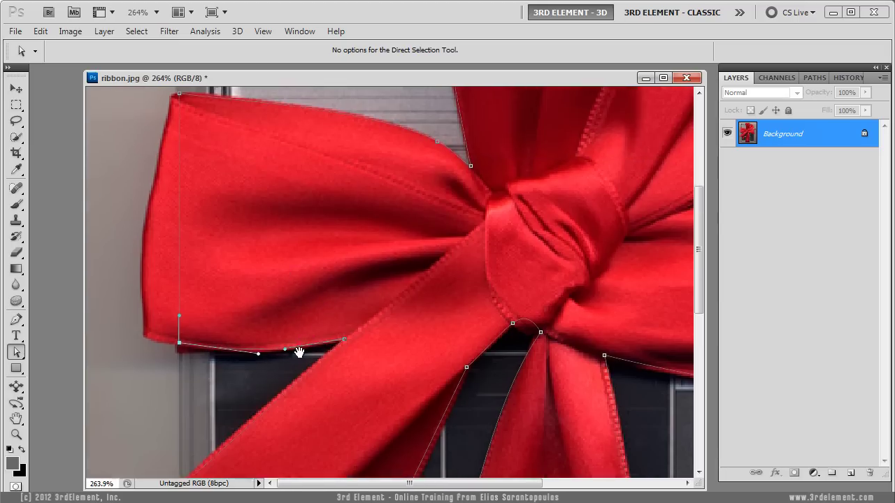
key("Down")
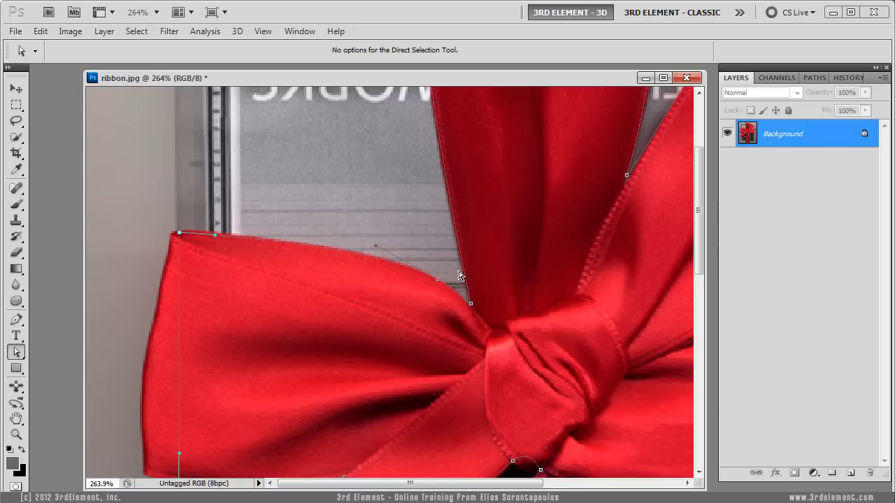
Refine the path points and handles along both side edges of the upper vertical strip
left_click_drag(471, 297, 395, 284)
left_click(396, 292)
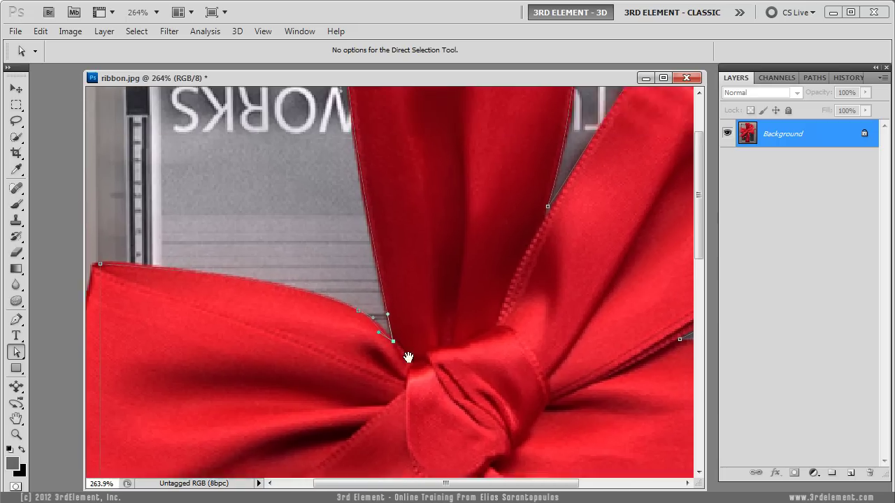
left_click_drag(398, 297, 386, 455)
left_click(338, 144)
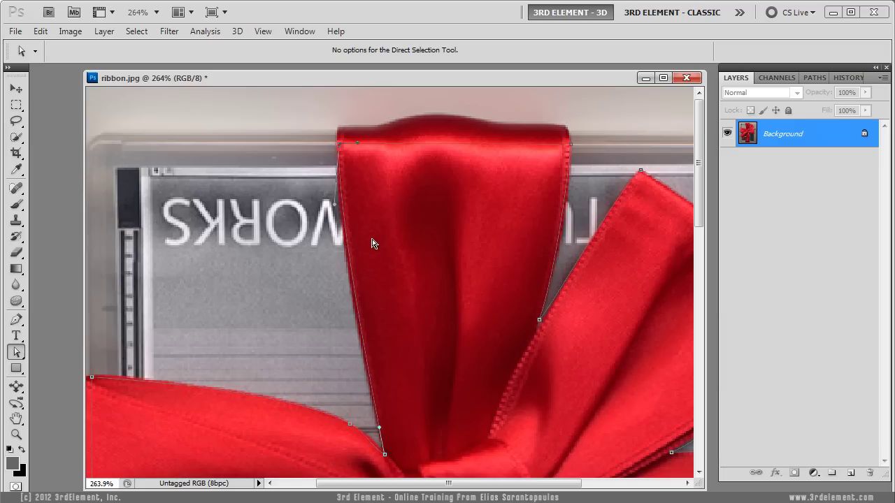
left_click_drag(413, 276, 384, 262)
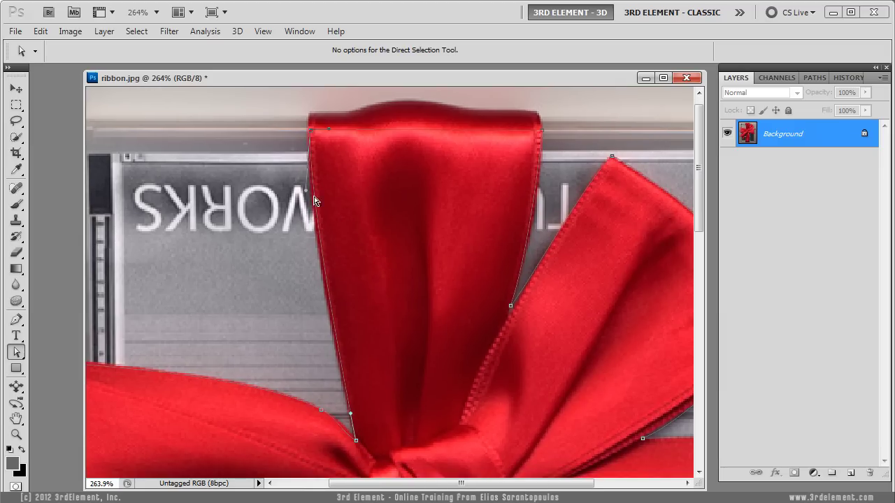
left_click_drag(306, 191, 306, 196)
left_click(542, 135)
left_click_drag(510, 305, 510, 311)
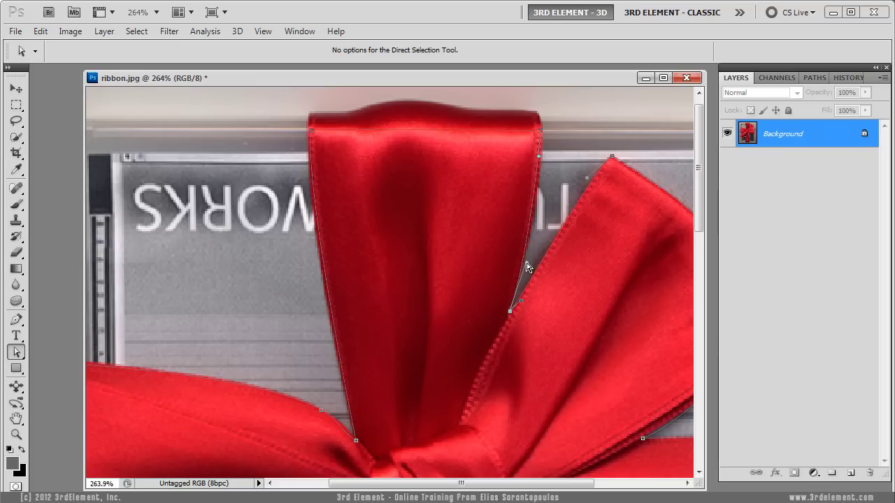
Fine-tune the three anchor points along the upper right loop's outer edge
left_click_drag(629, 171, 503, 171)
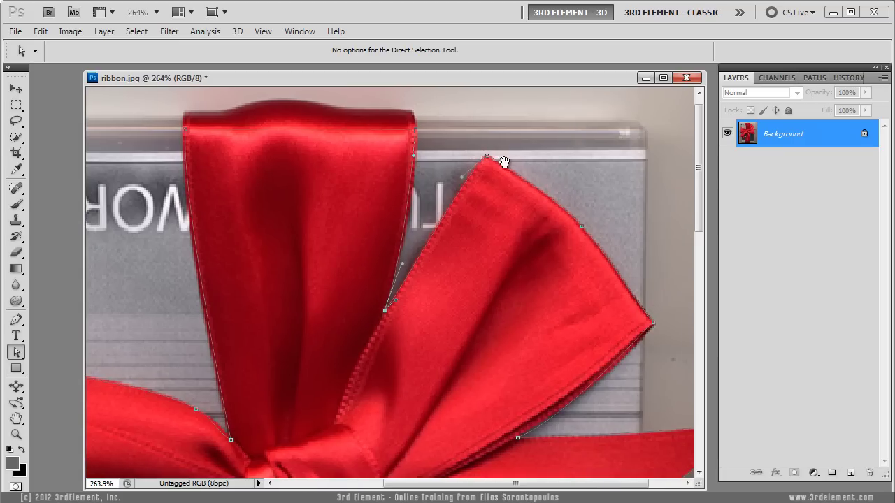
left_click(487, 159)
left_click(584, 231)
left_click(653, 325)
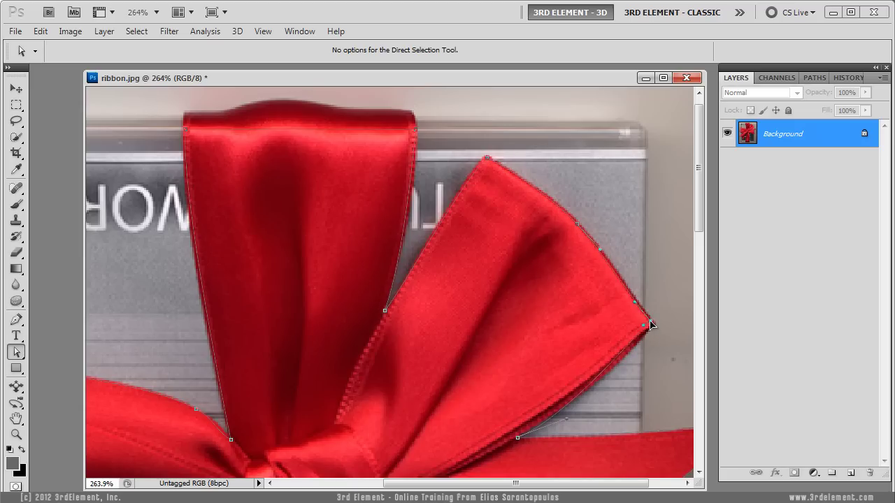
Reshape the upper right loop's lower edge and shift the anchor where it meets the right tail slightly left
left_click_drag(545, 370, 496, 219)
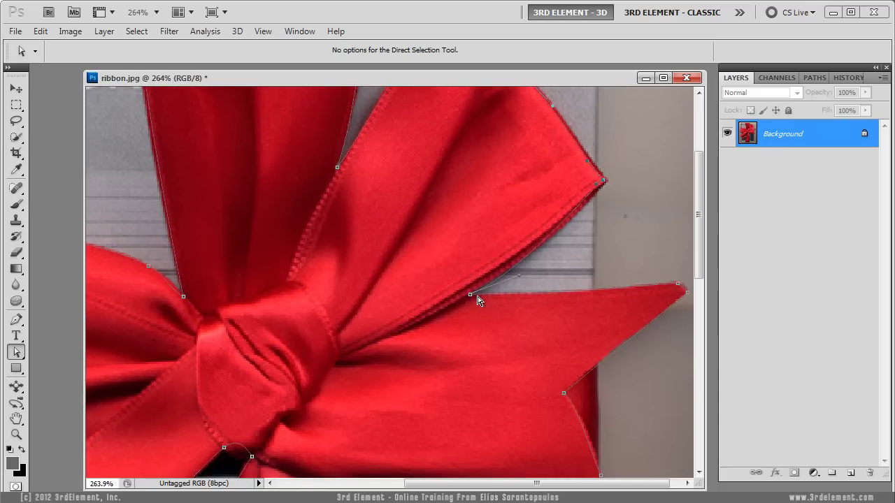
left_click_drag(469, 295, 465, 295)
left_click_drag(514, 278, 511, 271)
left_click_drag(596, 185, 576, 219)
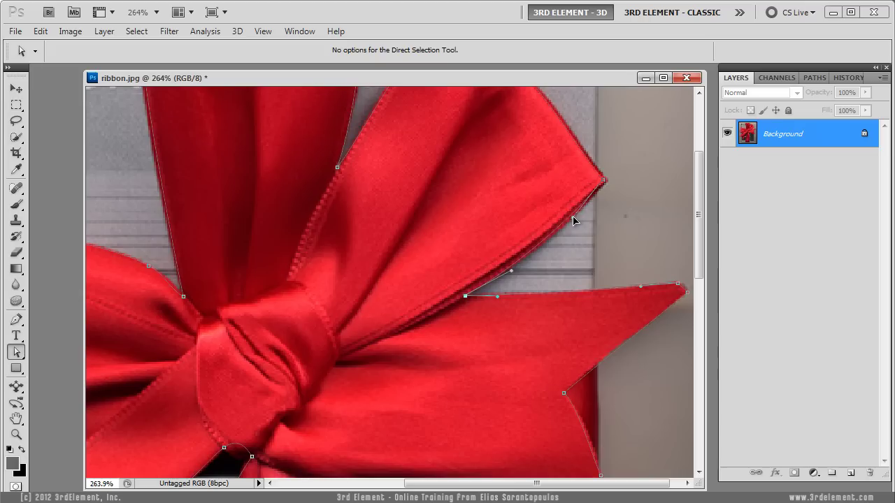
left_click(510, 275)
left_click(510, 273)
left_click_drag(509, 270, 503, 270)
left_click_drag(571, 217, 554, 234)
left_click_drag(465, 296, 462, 295)
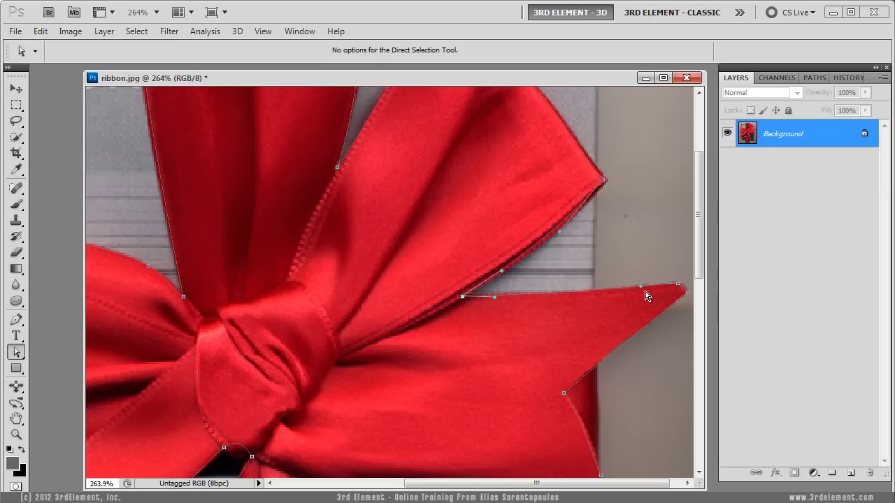
Adjust the curve handles along the right tail's upper edge so the path follows the ribbon
left_click_drag(641, 286, 639, 292)
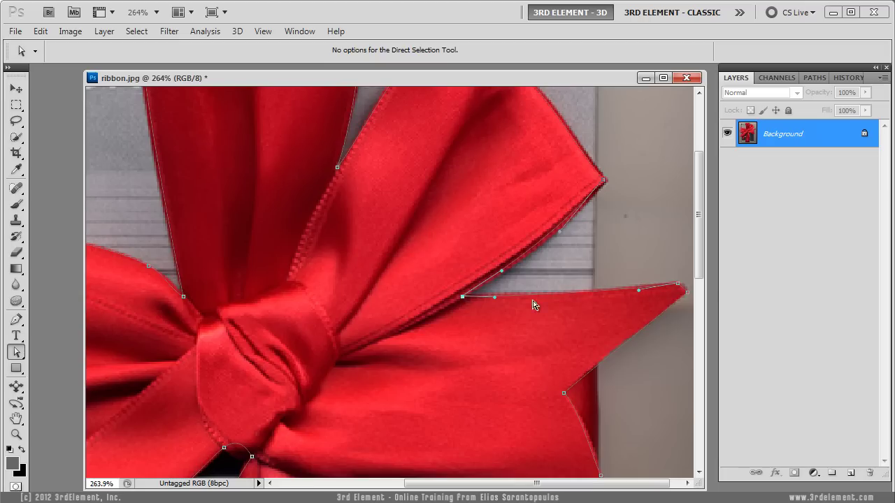
left_click_drag(496, 299, 517, 299)
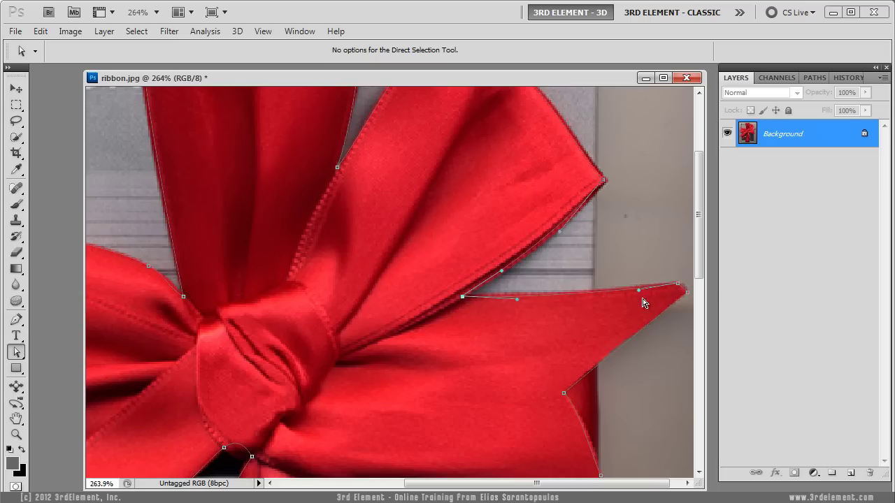
left_click_drag(639, 291, 633, 292)
Fine-tune the anchor points at the right tail's upper tip and move the inner notch point slightly left
left_click_drag(494, 230, 468, 196)
left_click(658, 258)
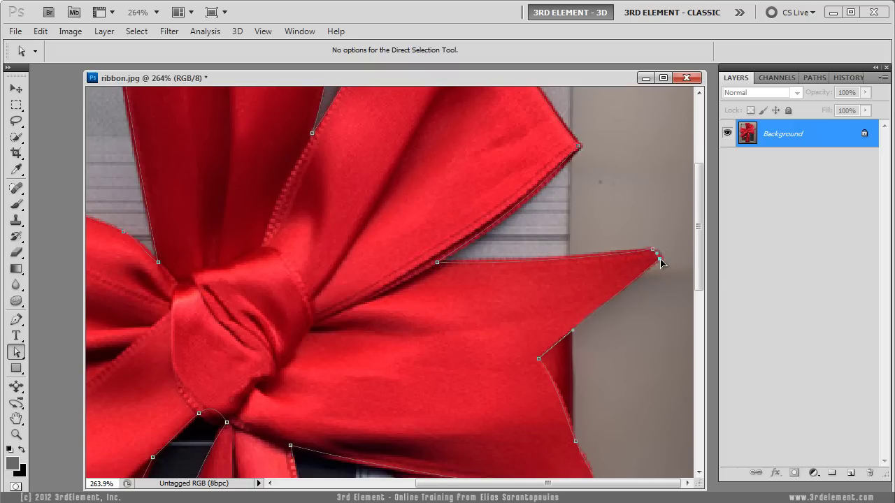
left_click(651, 249)
left_click_drag(652, 250, 652, 250)
left_click_drag(538, 359, 535, 359)
Nudge the anchor points on the right tail's lower end edge and at its lower tip onto the ribbon
key("space")
left_click_drag(589, 394, 546, 298)
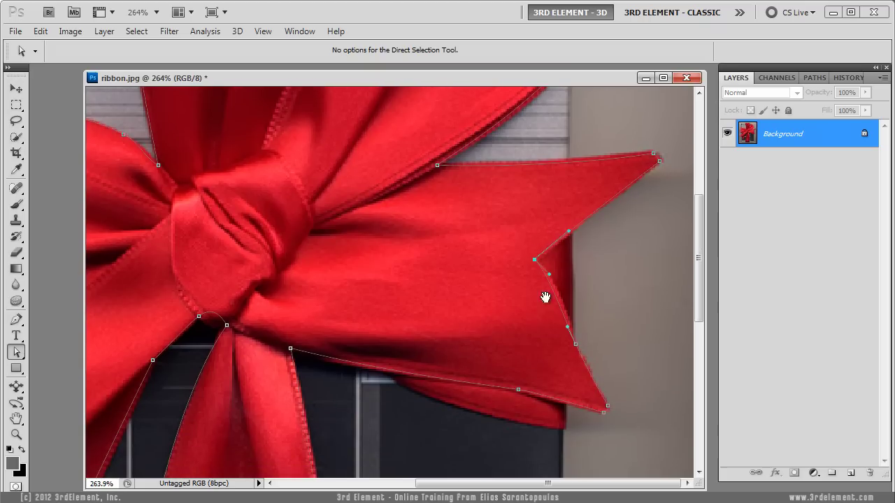
left_click(575, 344)
left_click(603, 413)
left_click(602, 411)
Nudge the right tail's lower edge point and the corner where the tail meets the lower vertical strip
left_click(519, 390)
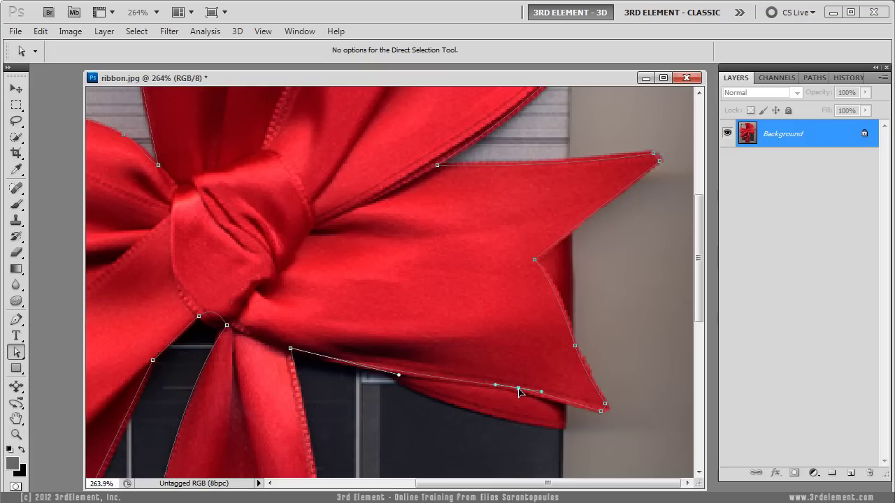
left_click_drag(445, 345, 528, 313)
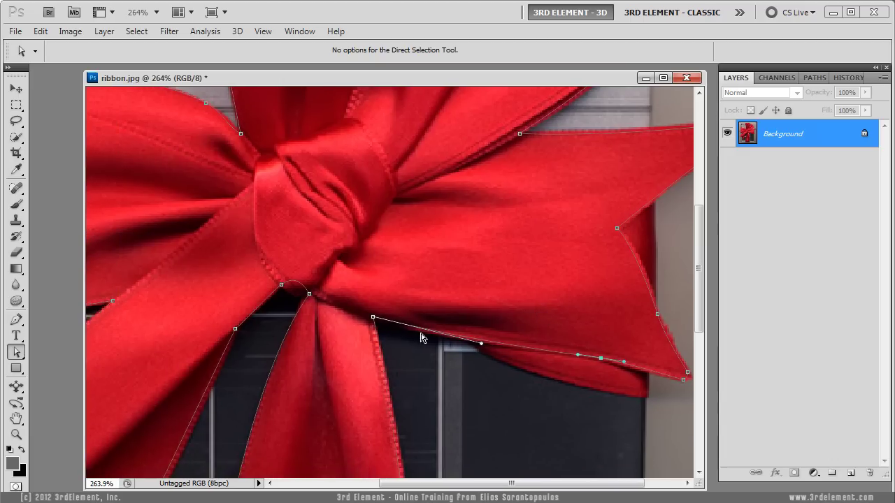
left_click(373, 320)
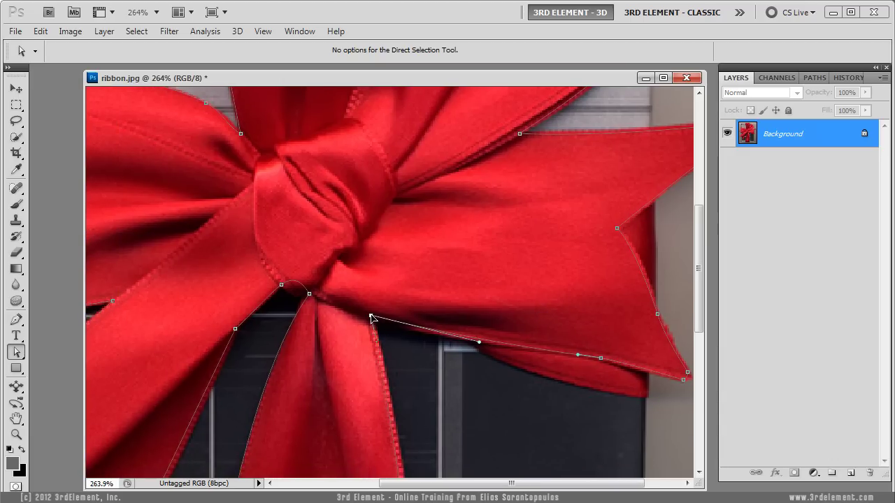
Pull in the upward handle of the lower strip's bottom right corner point and nudge that point slightly left
left_click_drag(455, 375, 447, 259)
left_click_drag(438, 466, 468, 379)
left_click(15, 436)
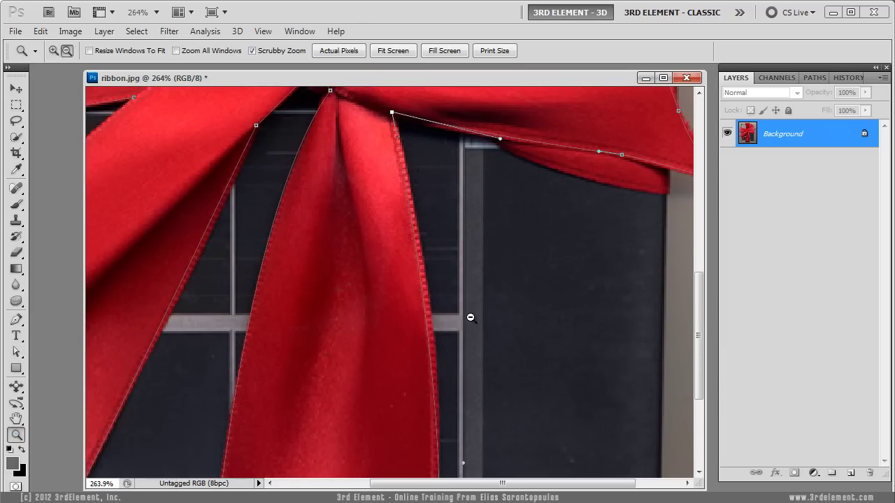
left_click(469, 317, "alt")
left_click(16, 352)
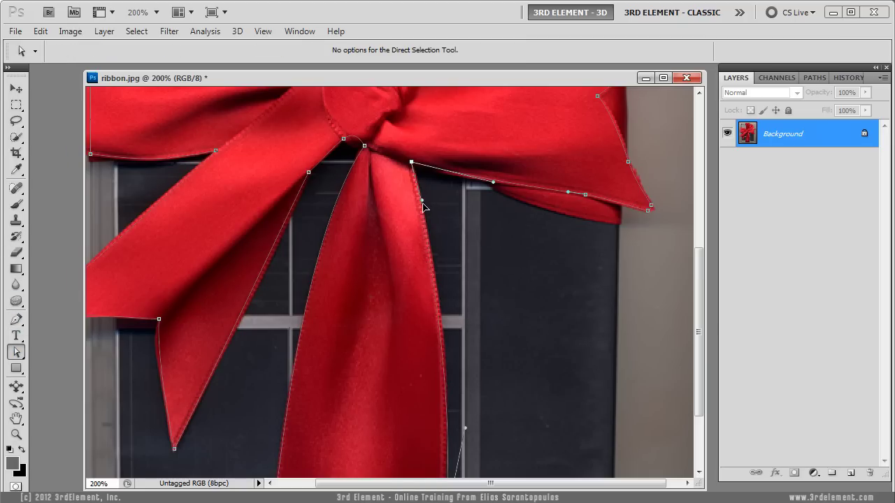
scroll(515, 296, "down", 5)
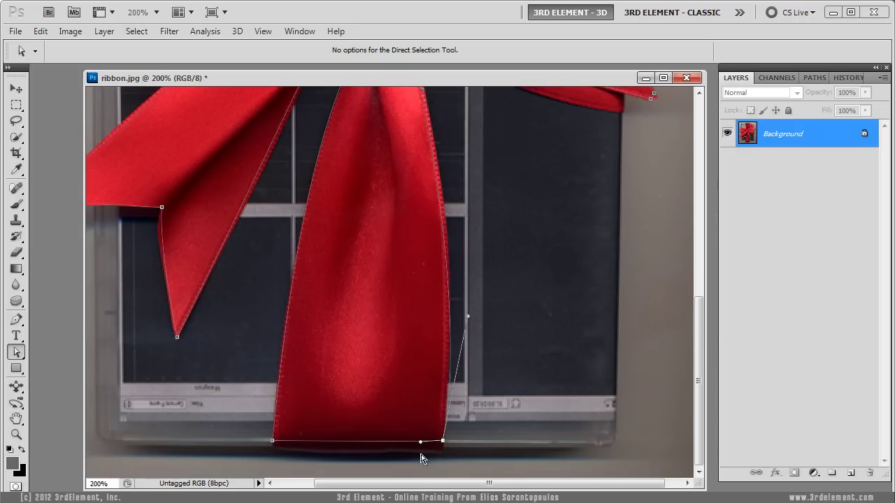
left_click(421, 443)
left_click_drag(468, 320, 450, 323)
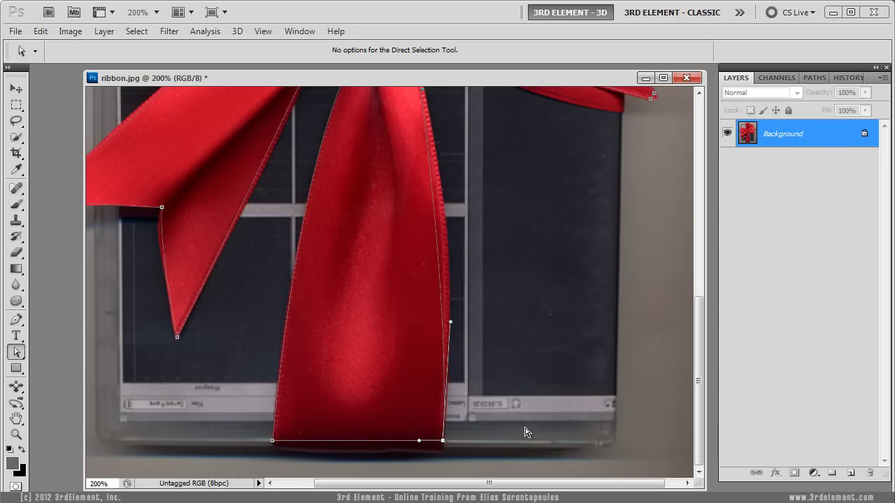
key("Left")
key("Left")
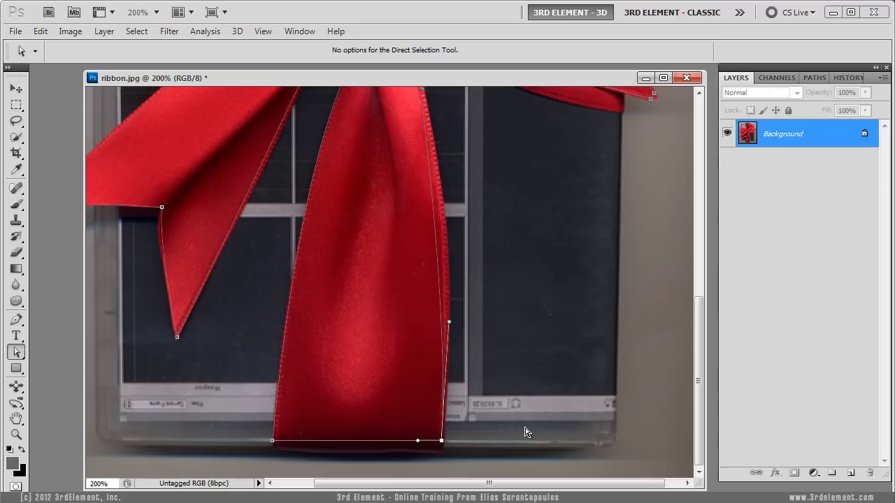
Reshape the lower vertical strip's right edge curve with its lower and upper handles to match the ribbon
left_click_drag(449, 323, 455, 296)
scroll(470, 236, "up", 4)
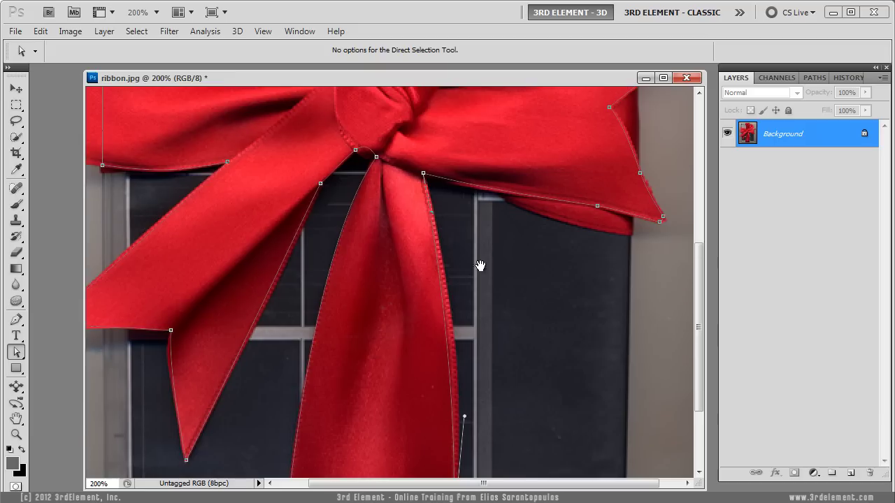
left_click_drag(432, 227, 447, 296)
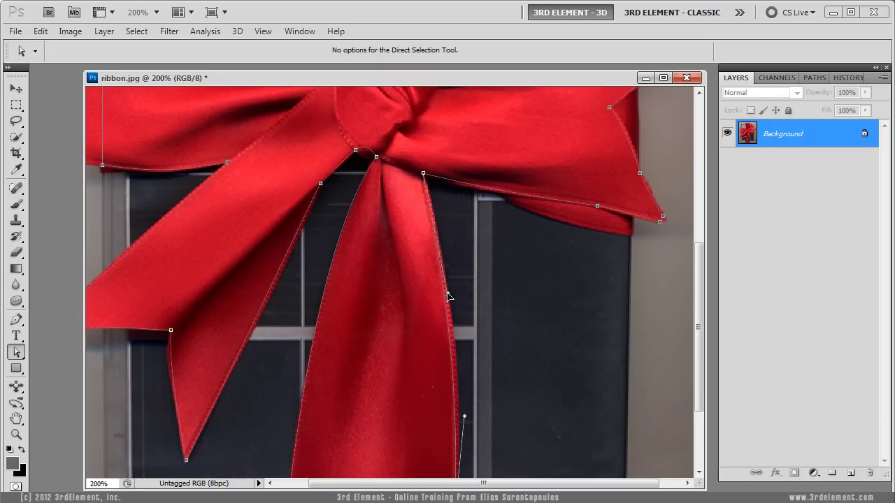
Lengthen both curve handles of the lower vertical strip's right edge so the path follows the ribbon's bulge
scroll(447, 295, "down", 3)
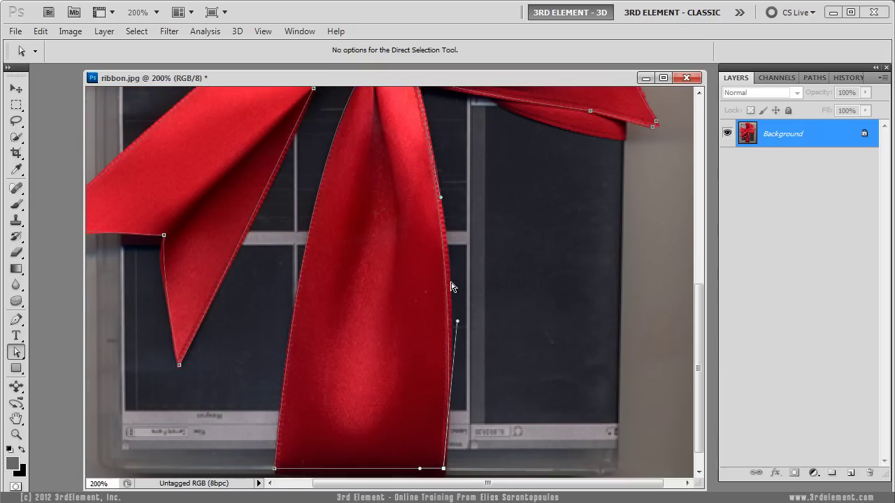
left_click_drag(459, 323, 458, 301)
left_click_drag(440, 200, 445, 228)
left_click(506, 318)
left_click(451, 331)
left_click(515, 342)
Lengthen the bottom left corner point's handle along the vertical strip's left edge and fine-tune the upper handle of that edge
left_click_drag(485, 259, 537, 233)
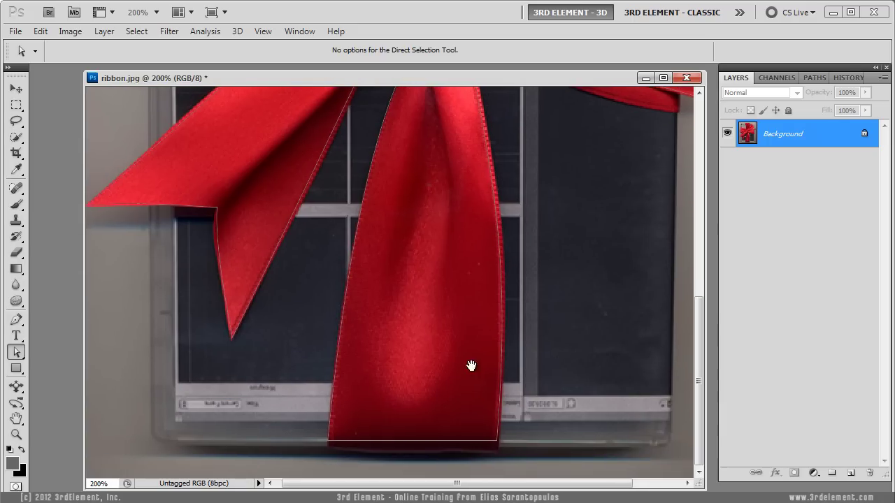
left_click(328, 442)
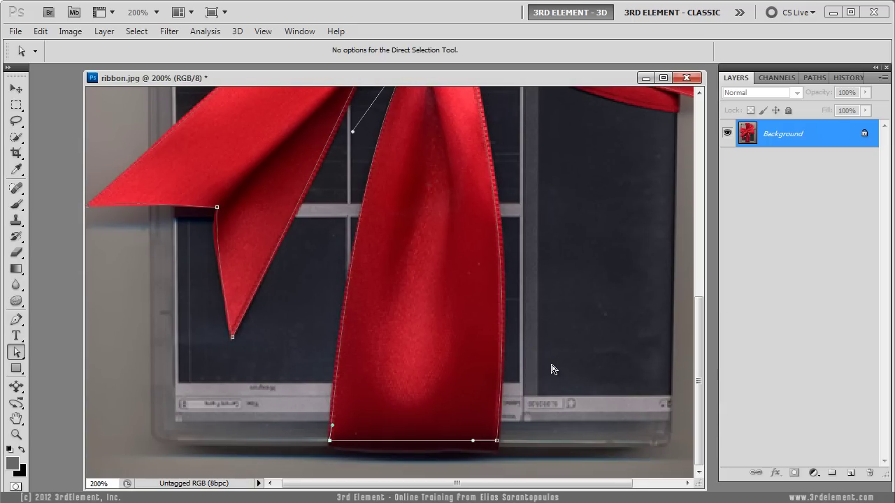
scroll(391, 280, "up", 3)
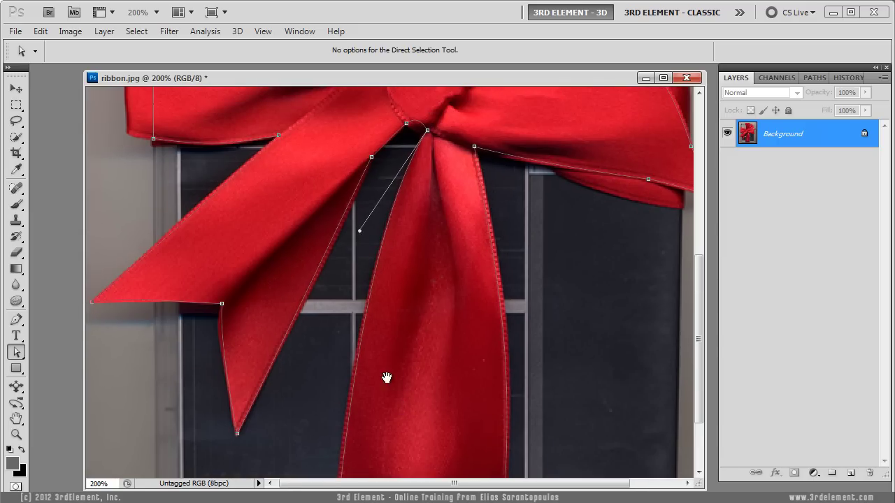
scroll(385, 373, "down", 3)
left_click_drag(341, 425, 350, 371)
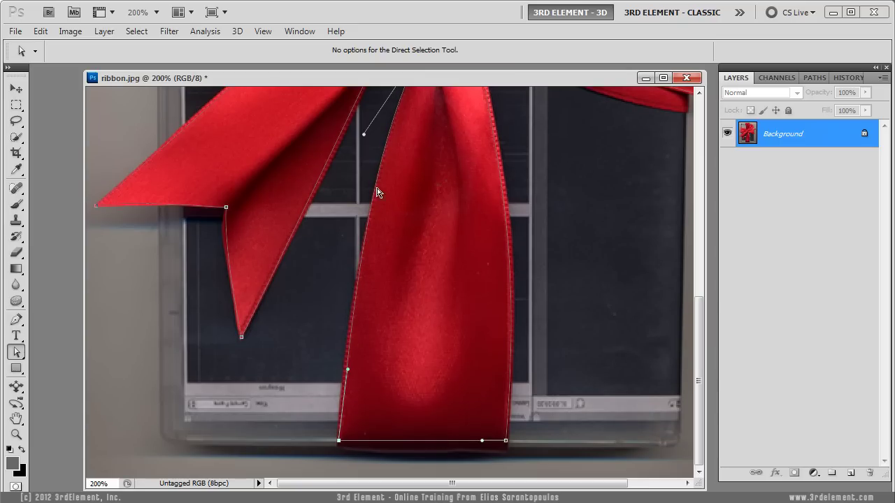
scroll(374, 210, "up", 2)
left_click_drag(362, 209, 365, 213)
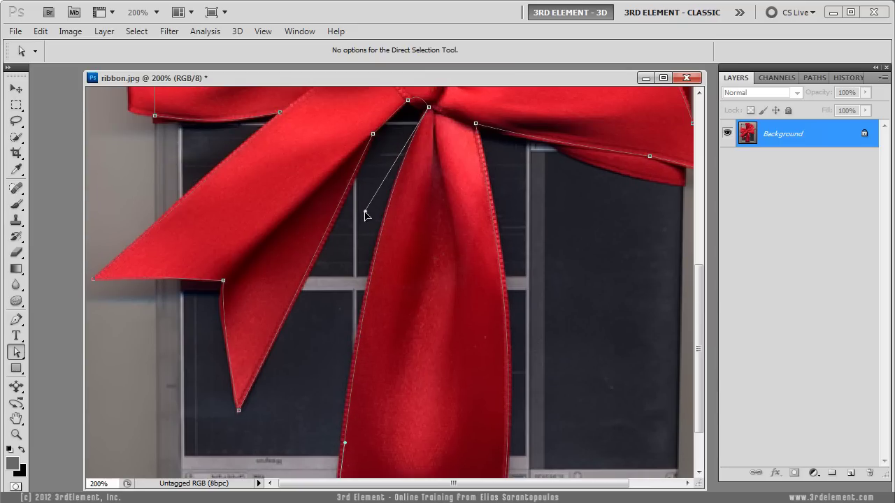
Adjust the handle of the anchor point where the left tail's inner edge meets the knot
scroll(377, 244, "up", 4)
left_click(408, 249)
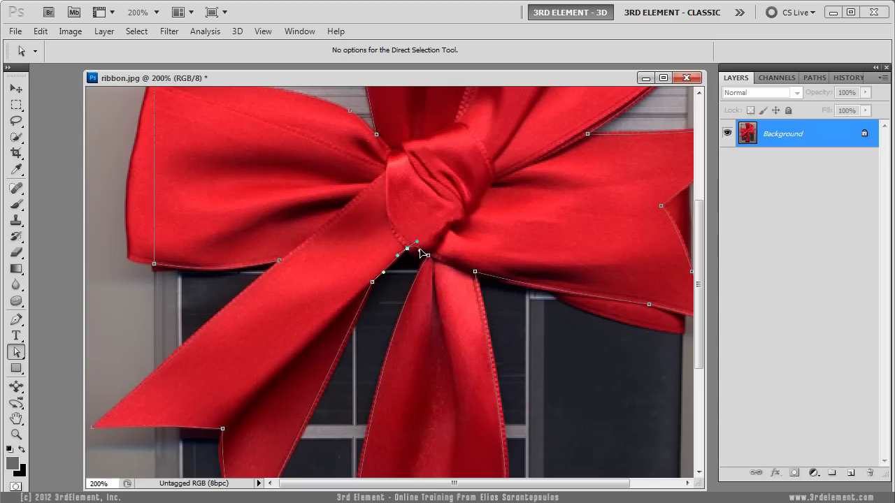
left_click_drag(415, 246, 479, 292)
left_click(16, 435)
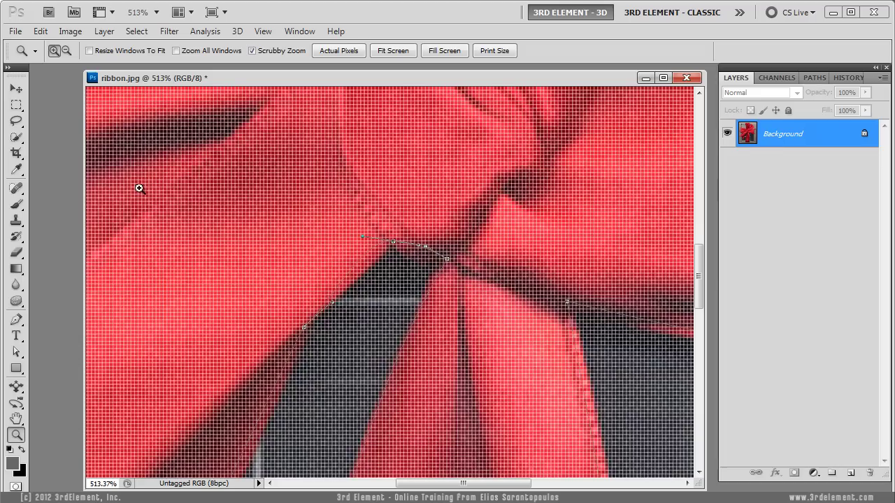
left_click_drag(402, 267, 420, 239)
left_click(16, 352)
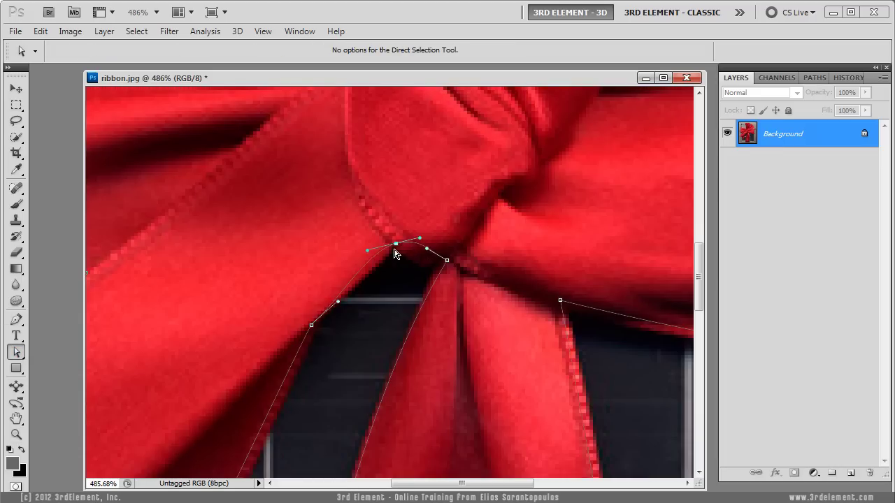
left_click_drag(420, 240, 418, 241)
Use the Convert Point tool to break that point's handles, aiming one down the tail edge and the other along the knot
left_click(17, 319)
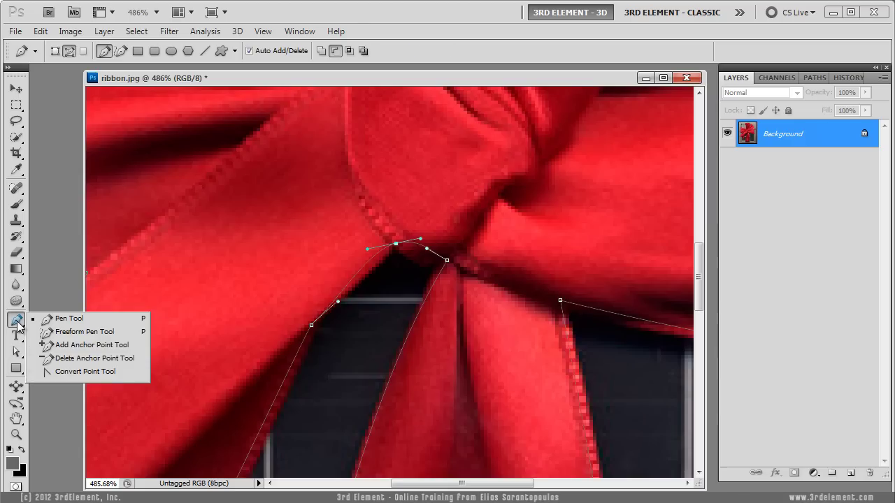
left_click(124, 372)
left_click_drag(367, 249, 358, 275)
left_click_drag(421, 240, 426, 252)
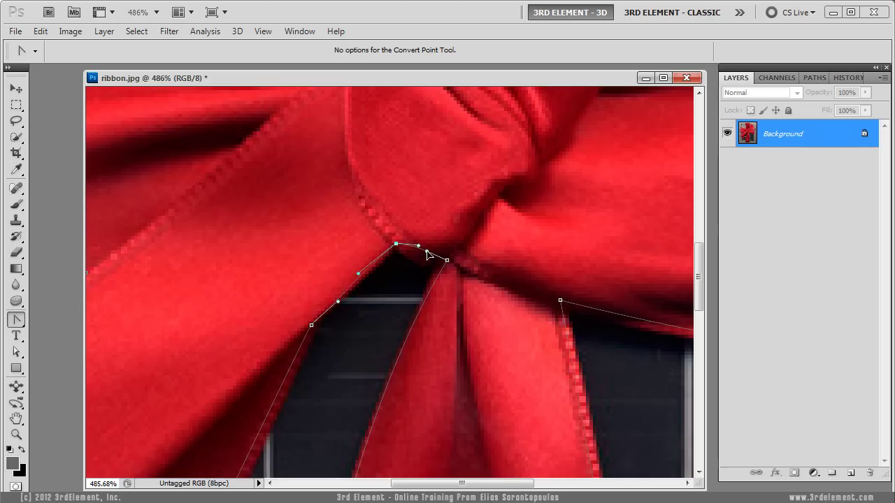
right_click(16, 320)
left_click(66, 321)
Nudge the anchor point at the top of the vertical strip slightly down and redirect its handle under the knot
left_click(16, 352)
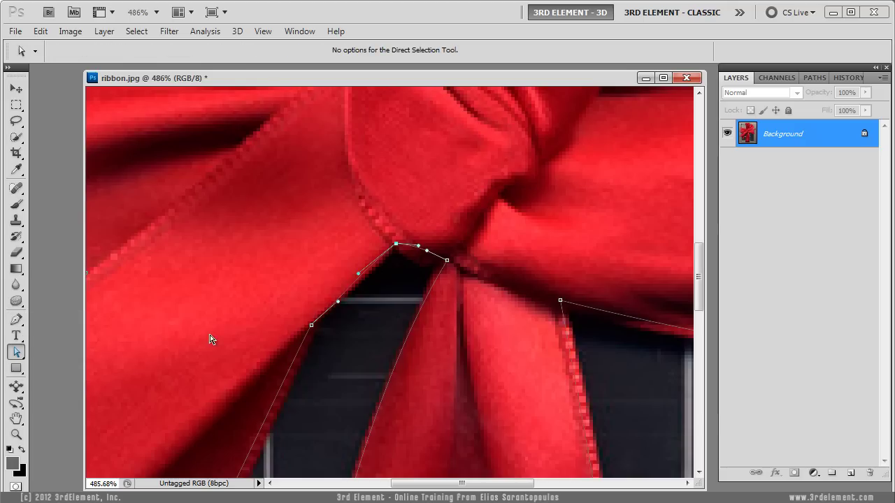
left_click(447, 263)
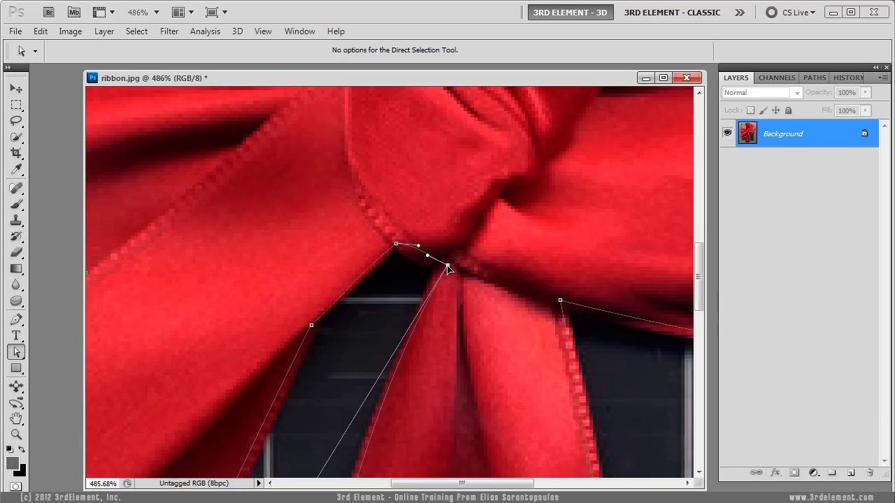
left_click_drag(427, 255, 413, 257)
Refine the handles along the left tail's inner edge below the knot and nudge the anchor point at the fold onto the ribbon
left_click(396, 243)
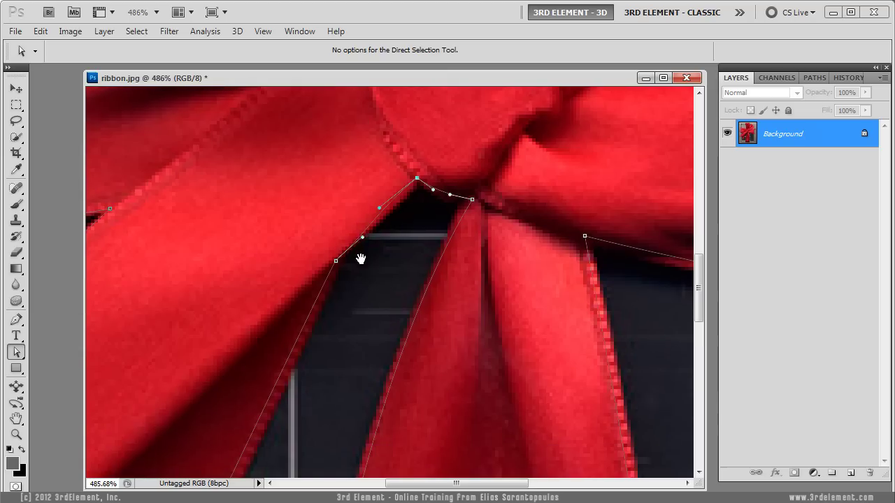
scroll(361, 258, "down", 2)
left_click_drag(362, 237, 381, 213)
left_click_drag(356, 326, 391, 241)
left_click(371, 176)
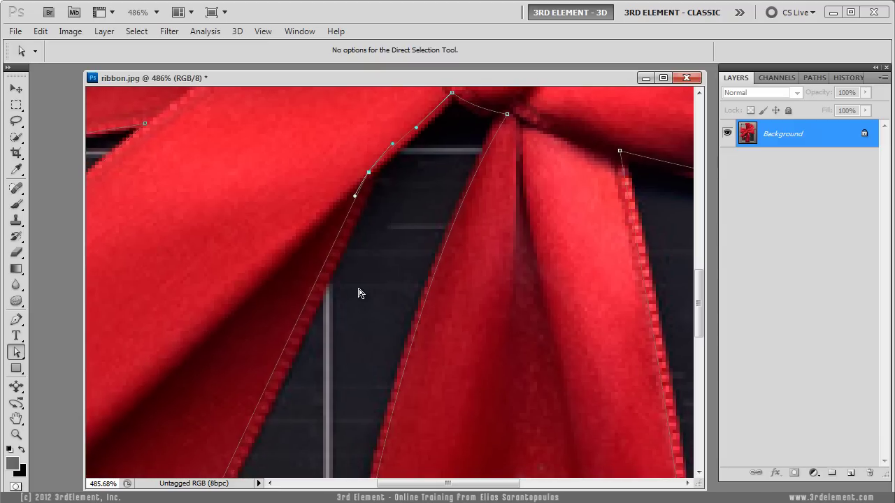
Lengthen the fold point's lower handle so the path follows the left tail's long inner edge
left_click_drag(358, 291, 385, 229)
left_click(16, 434)
left_click(304, 345, "alt")
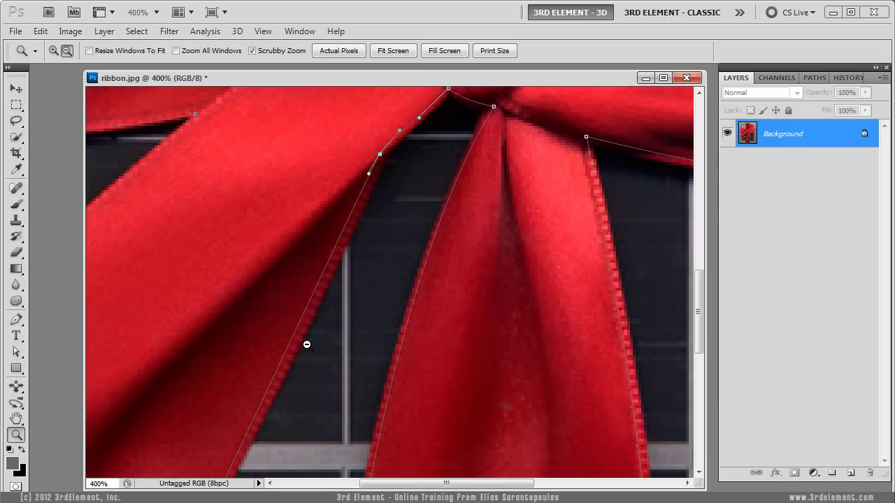
left_click(305, 343, "alt")
left_click(16, 352)
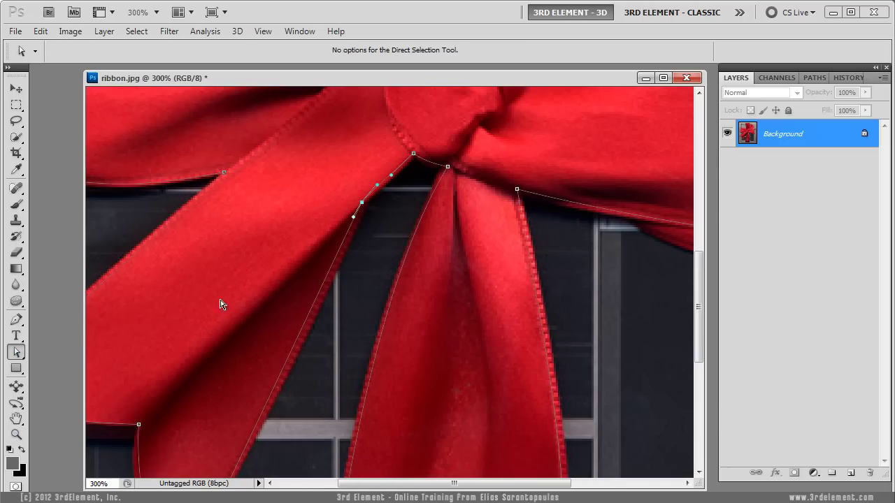
left_click_drag(355, 221, 344, 260)
scroll(330, 296, "down", 1)
scroll(330, 295, "down", 3)
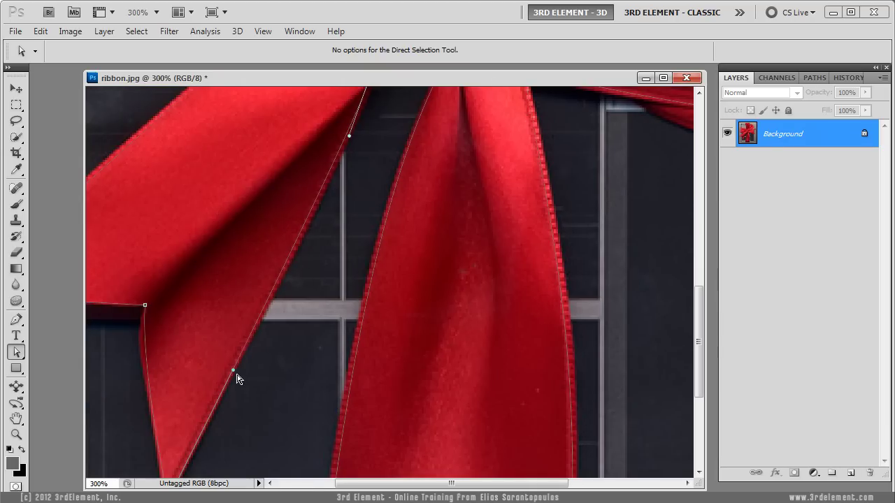
scroll(287, 303, "up", 1)
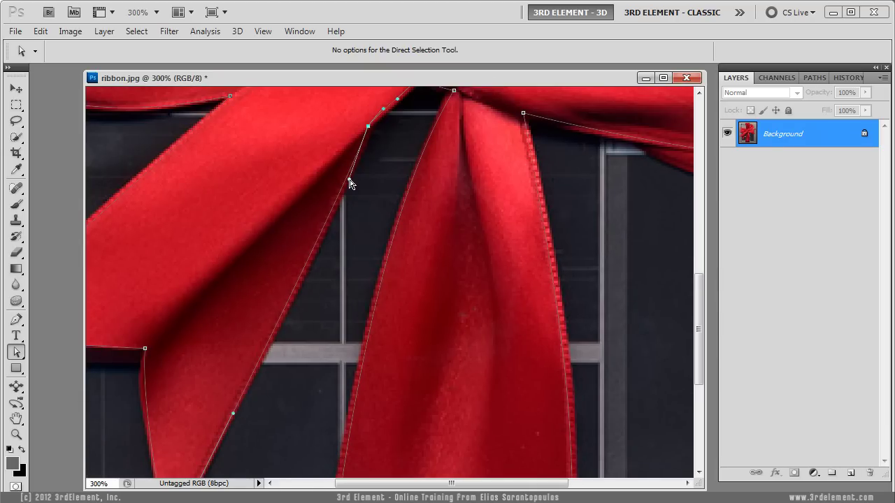
Adjust the handle beside the left tail's lower tip edge and nudge the notch corner point slightly right
scroll(258, 430, "down", 3)
scroll(258, 430, "left", 2)
left_click(242, 410)
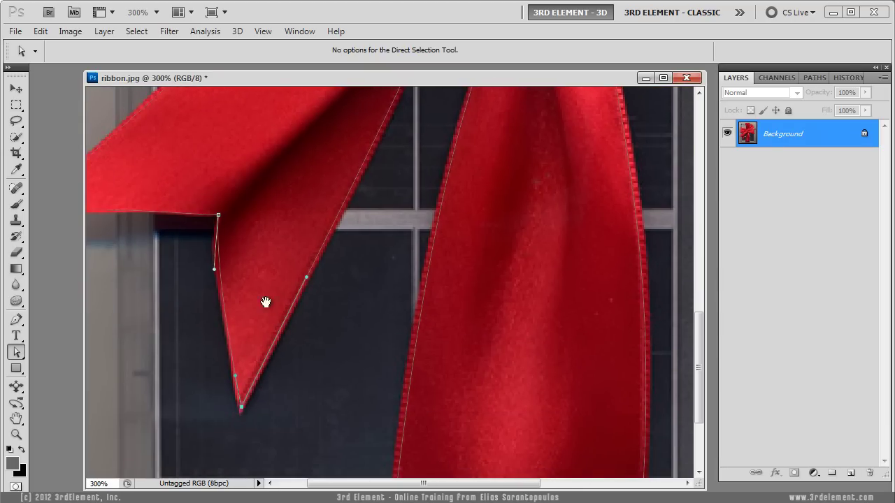
left_click_drag(265, 302, 266, 338)
left_click_drag(216, 319, 216, 331)
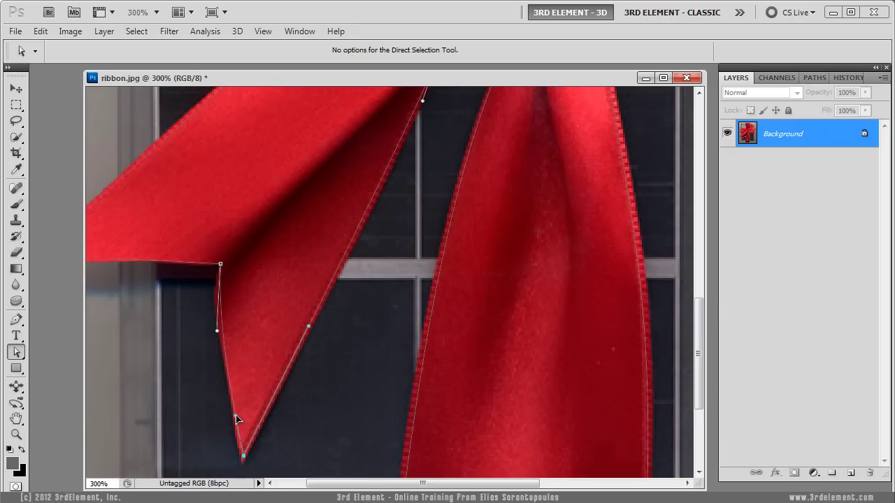
left_click_drag(220, 265, 224, 265)
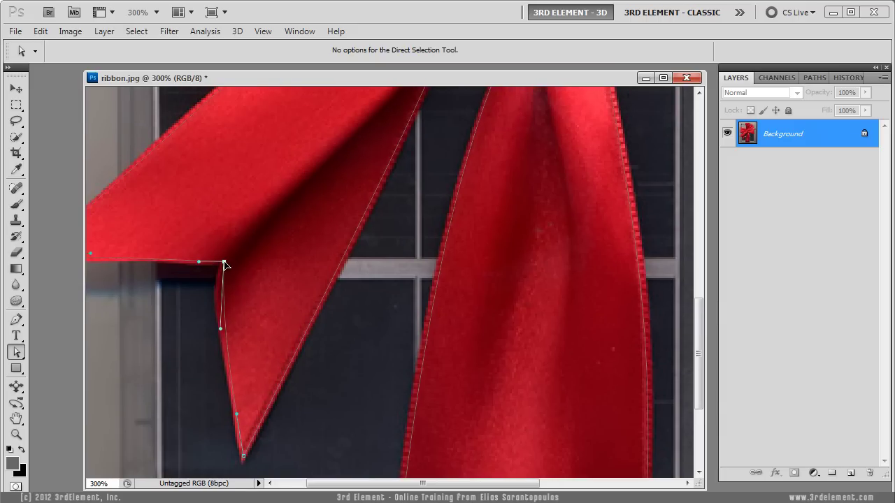
Fine-tune the left tail's end edge and nudge the points along the left loop's lower edge onto the ribbon
left_click_drag(205, 224, 303, 289)
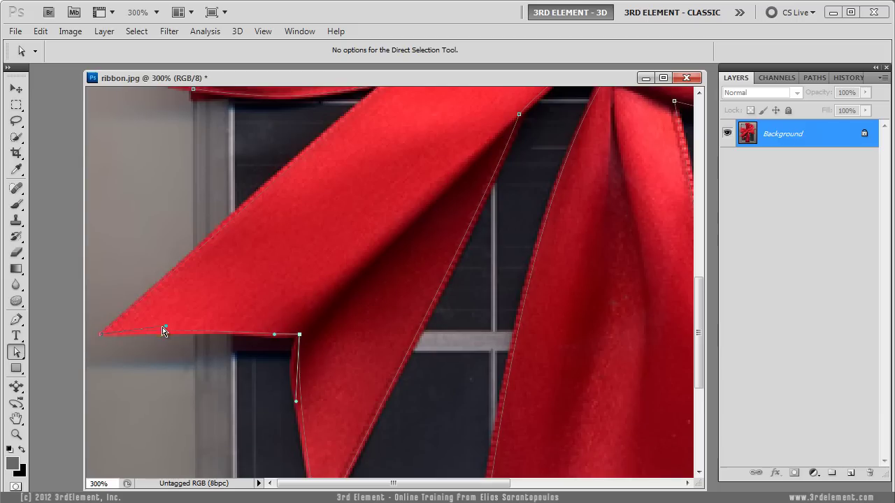
scroll(226, 317, "up", 3)
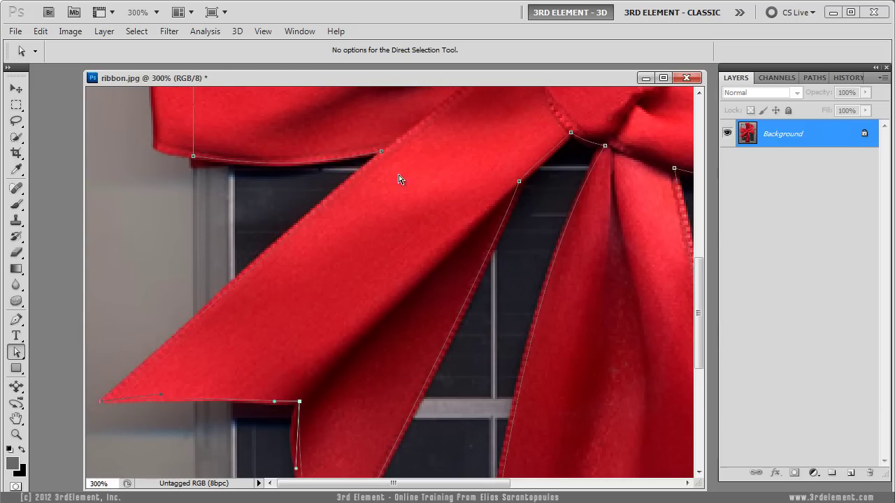
left_click(383, 154)
scroll(289, 277, "down", 1)
scroll(328, 280, "up", 1)
left_click(194, 161)
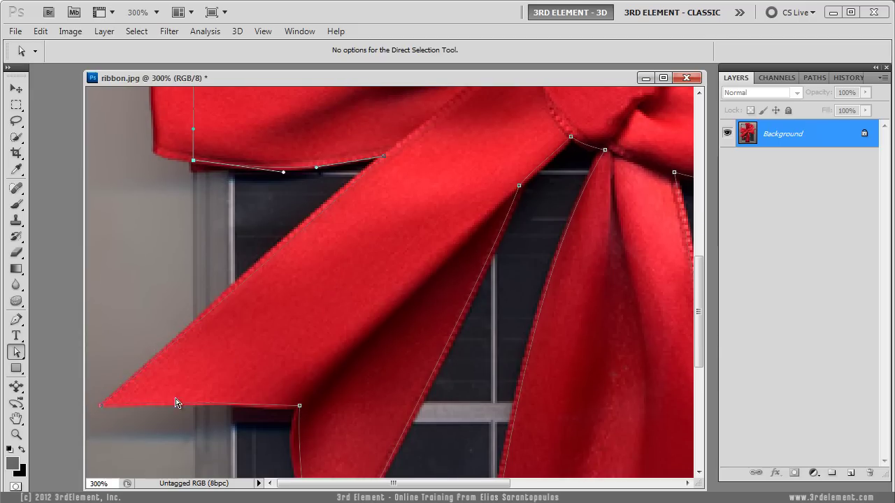
Return to 100% zoom and load the Work Path as a selection
double_click(16, 434)
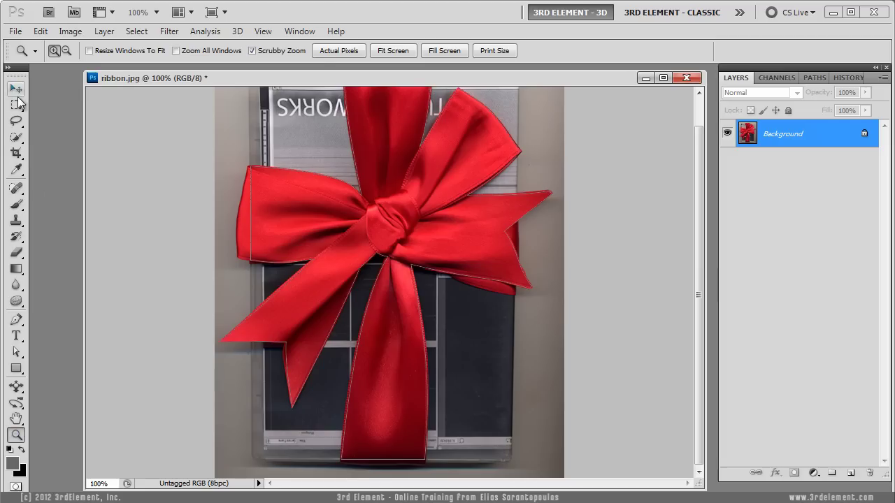
left_click(16, 88)
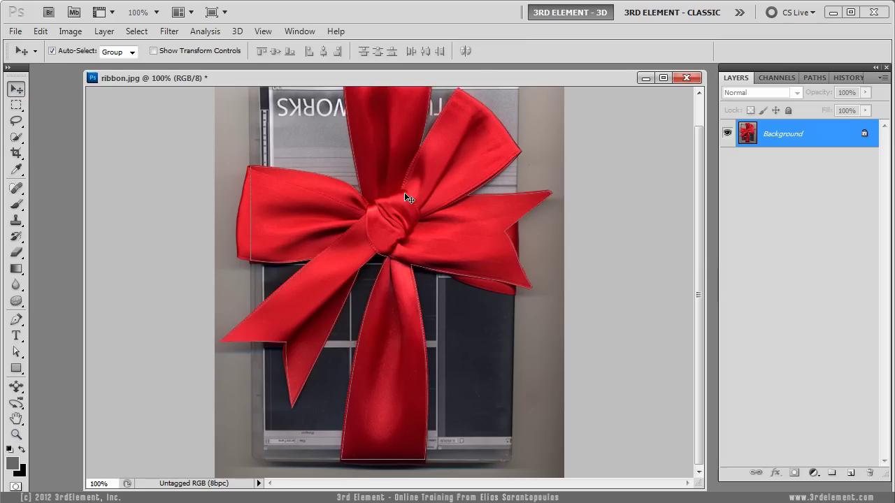
left_click(815, 78)
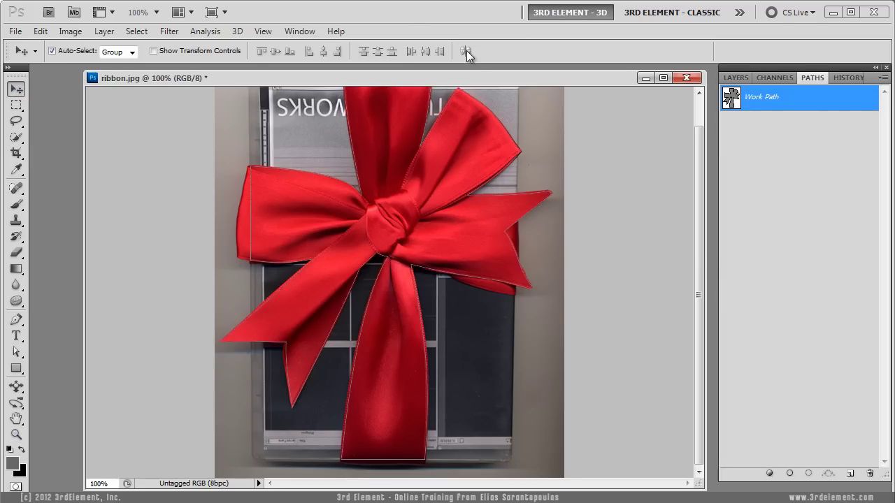
left_click(310, 31)
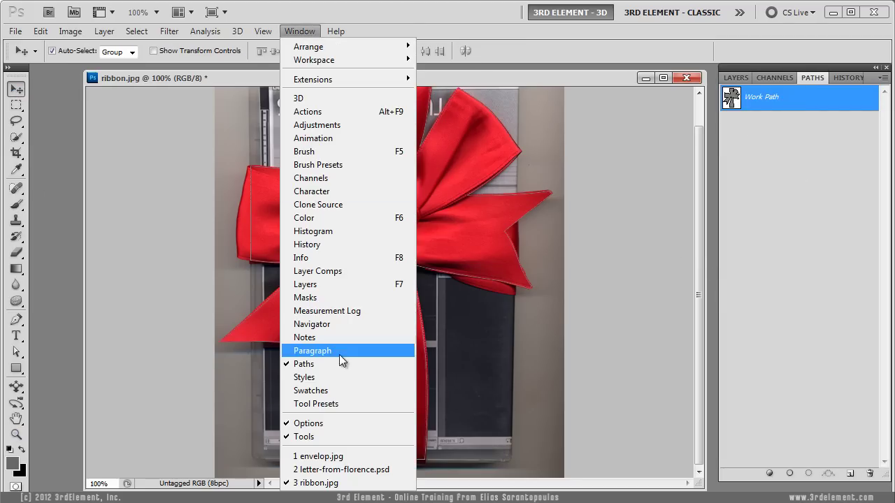
left_click(816, 239)
left_click(735, 104)
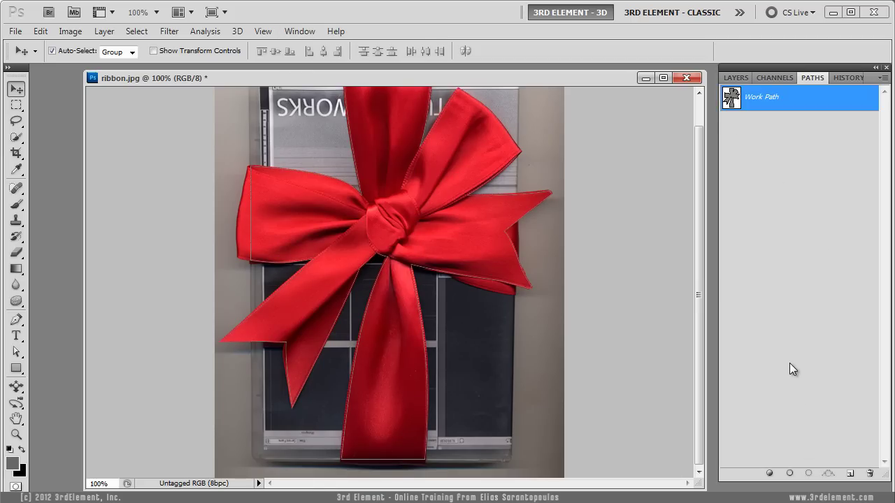
left_click(808, 475)
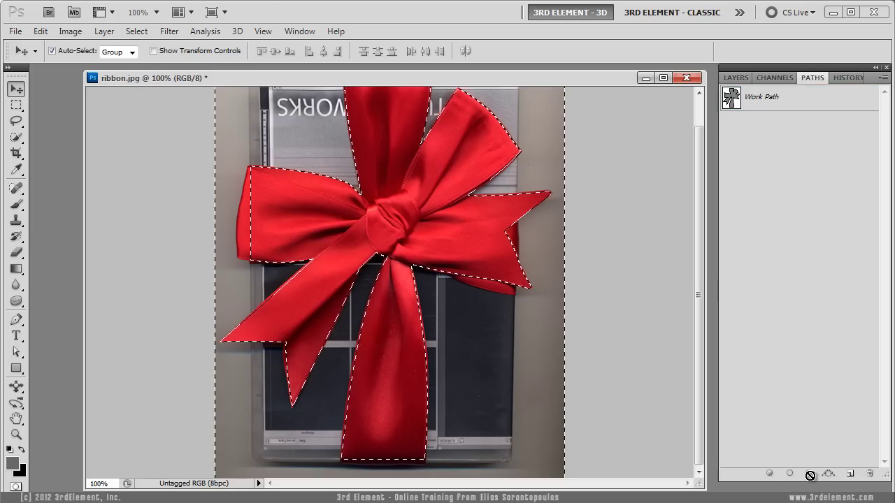
Invert the selection to copy only the ribbon, and bring up the letter-from-florence.psd document
left_click(130, 34)
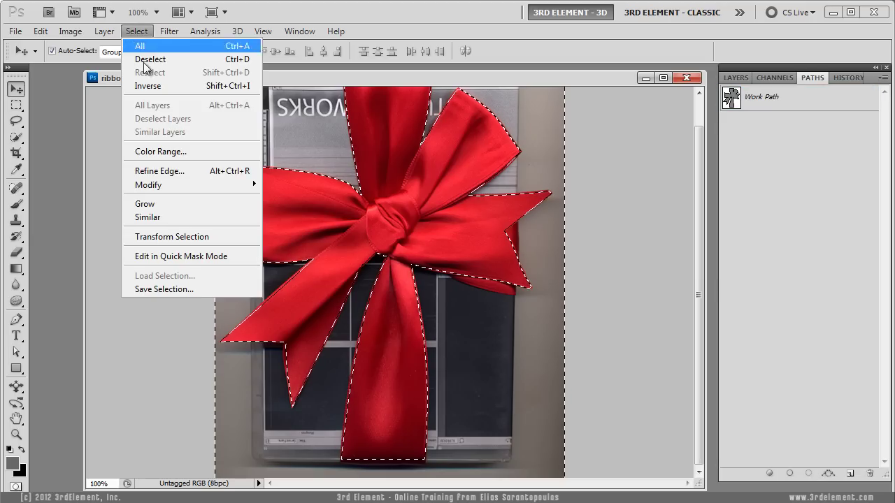
left_click(167, 89)
left_click(41, 31)
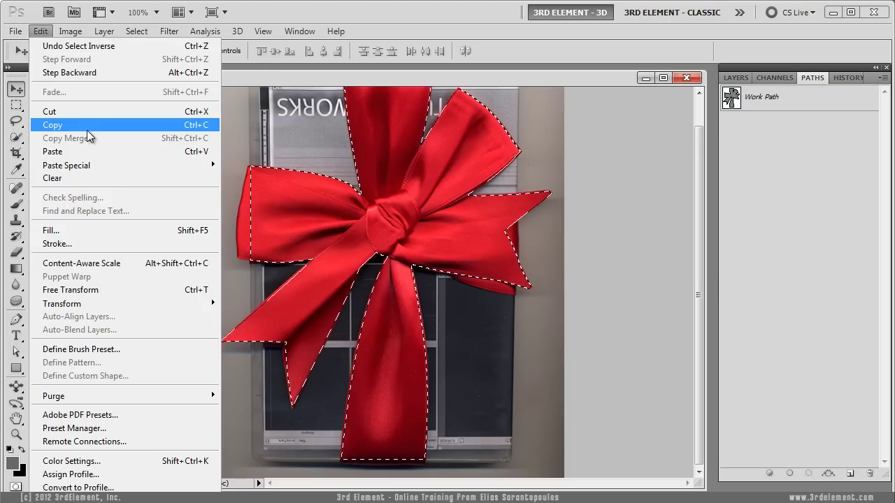
left_click(87, 126)
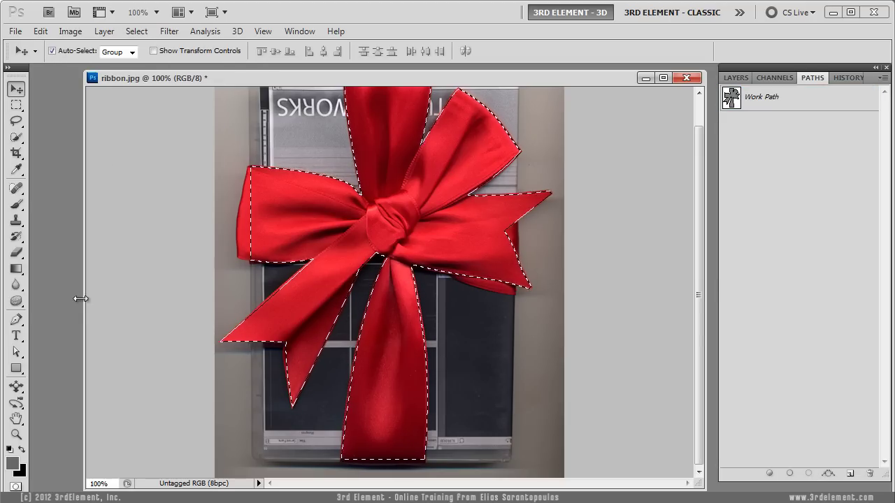
key("ctrl+Tab")
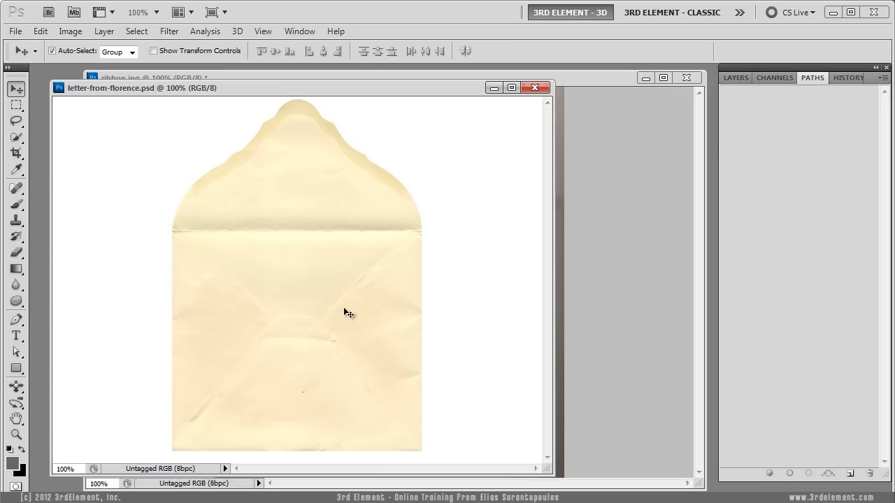
Paste the copied ribbon into letter-from-florence.psd as a new layer above Layer 2
left_click_drag(395, 92, 410, 92)
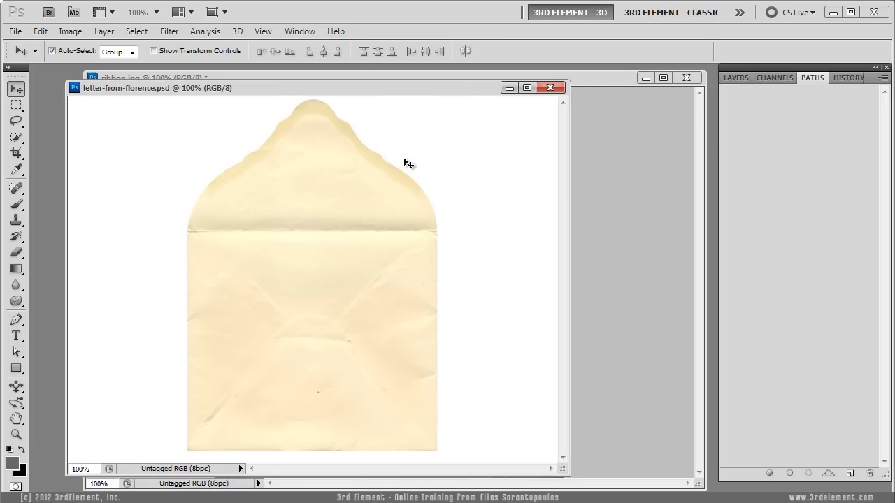
left_click(736, 77)
left_click(784, 134)
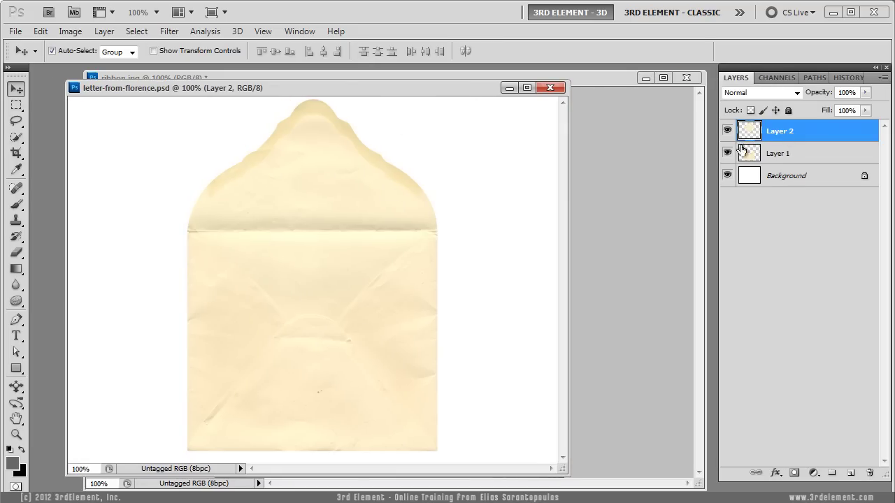
left_click(40, 31)
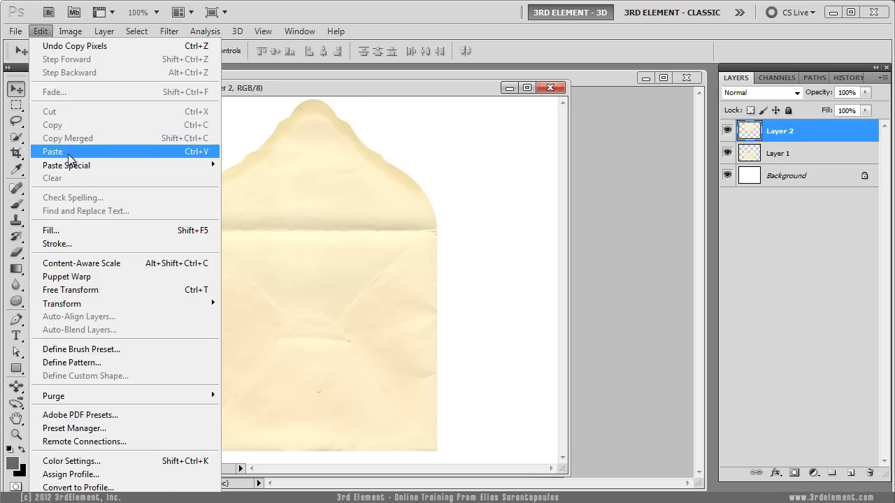
left_click(56, 150)
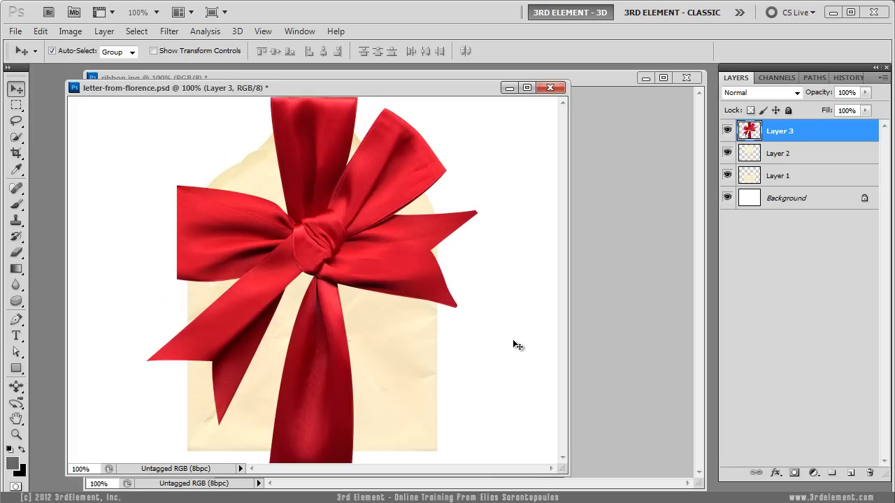
Minimize the ribbon.jpg window, then reposition and enlarge the letter-from-florence.psd window to show the whole canvas
left_click(658, 280)
left_click(646, 77)
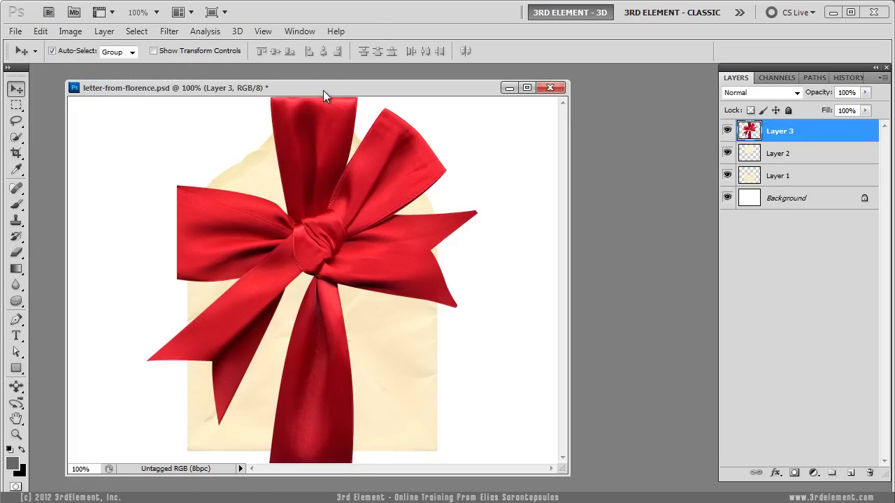
left_click_drag(323, 90, 312, 81)
left_click_drag(545, 466, 557, 482)
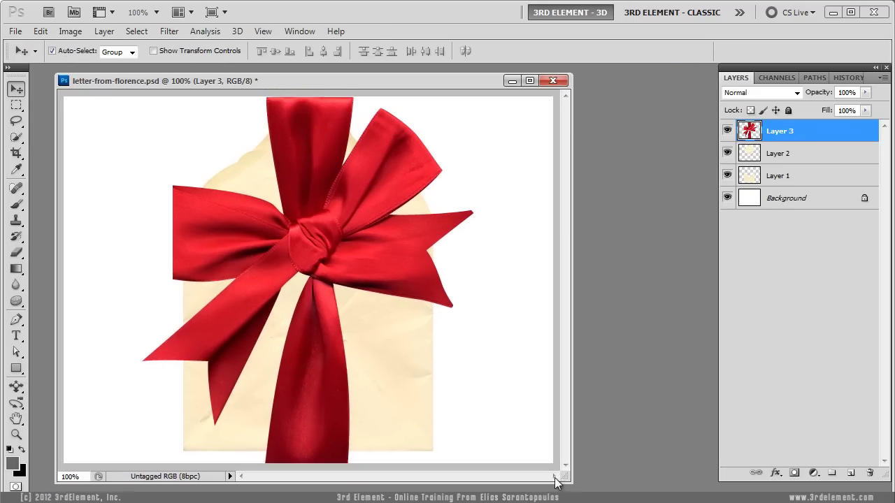
Hide the ribbon layer and scale Layer 1 and Layer 2 together about their centre to 91.66%
left_click(727, 130)
left_click(747, 153)
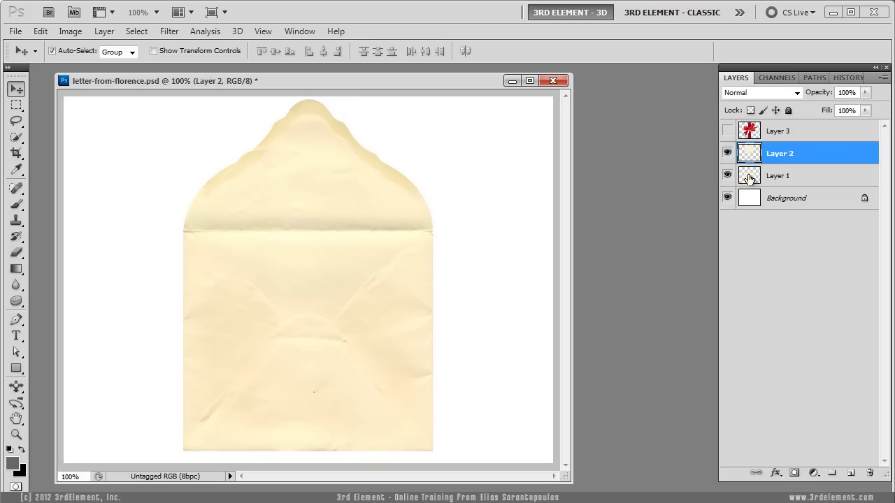
left_click(749, 176)
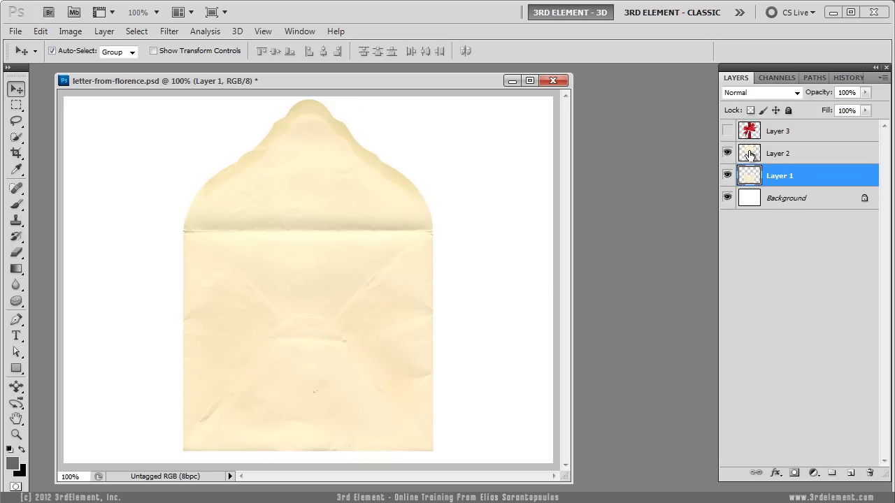
left_click(786, 155, "shift")
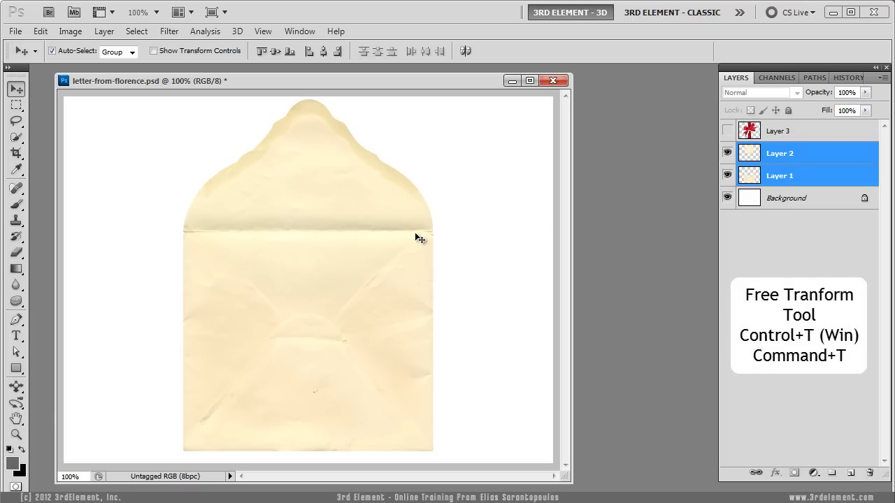
key("ctrl+t")
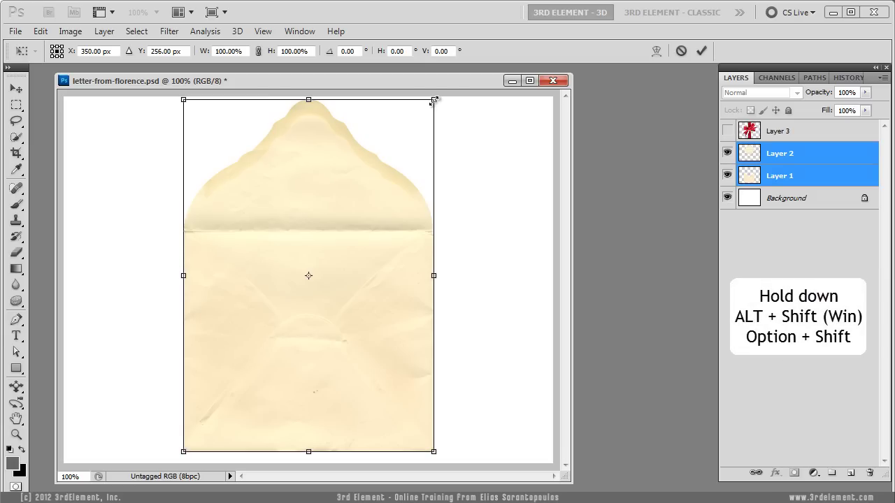
left_click_drag(434, 102, 423, 118)
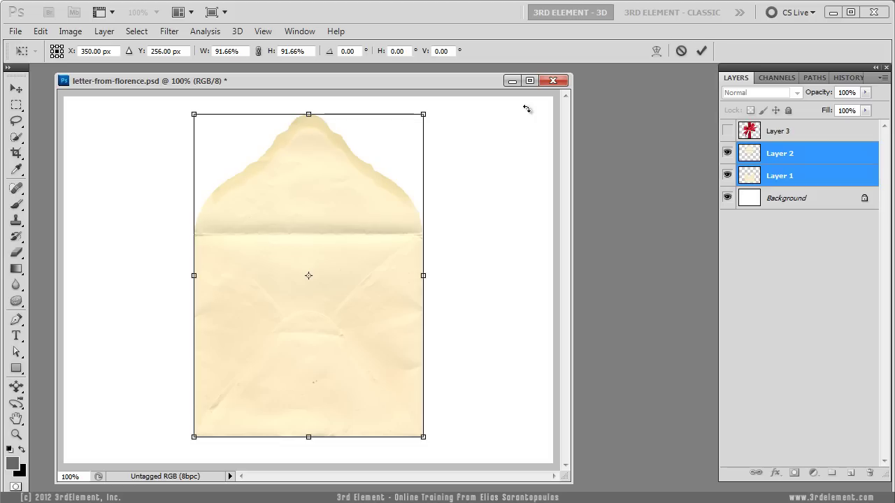
left_click(701, 50)
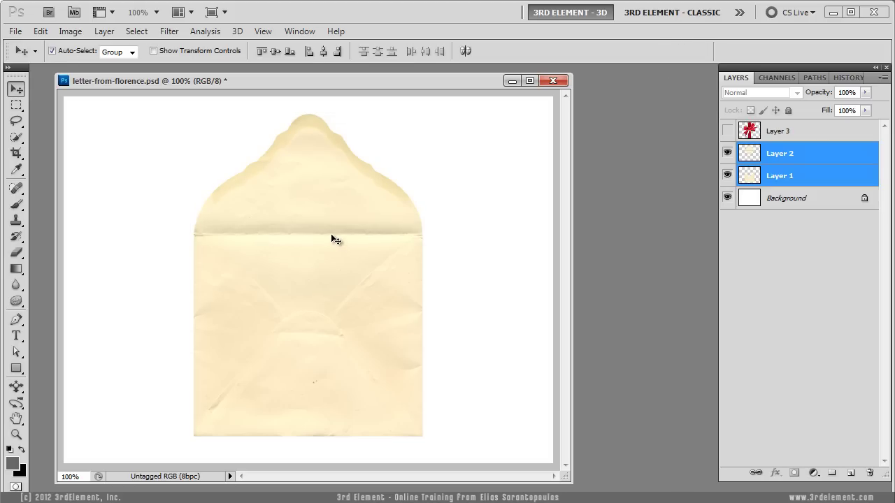
Show the ribbon layer again and rotate the ribbon 90° clockwise with Free Transform
left_click(726, 130)
left_click(749, 130)
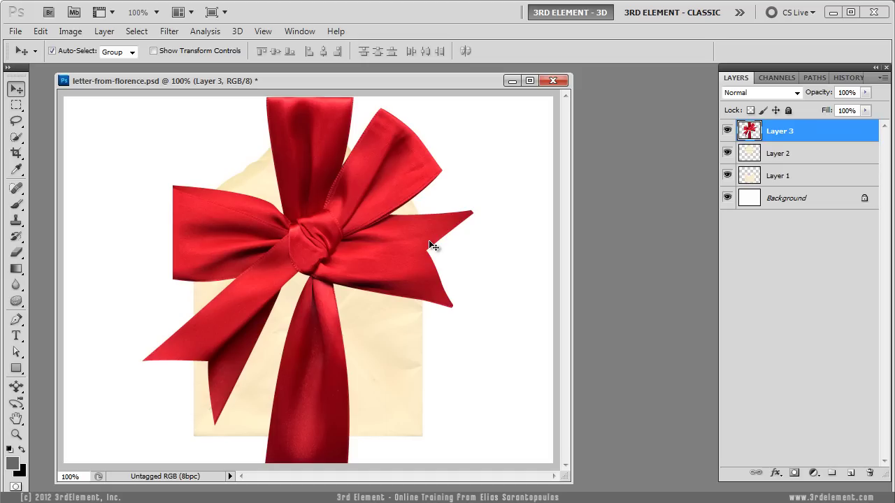
key("ctrl+t")
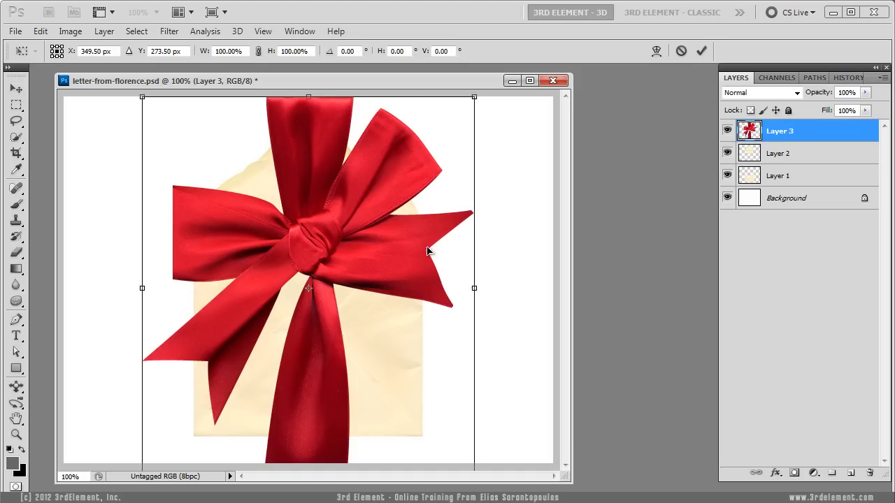
left_click_drag(513, 400, 289, 328)
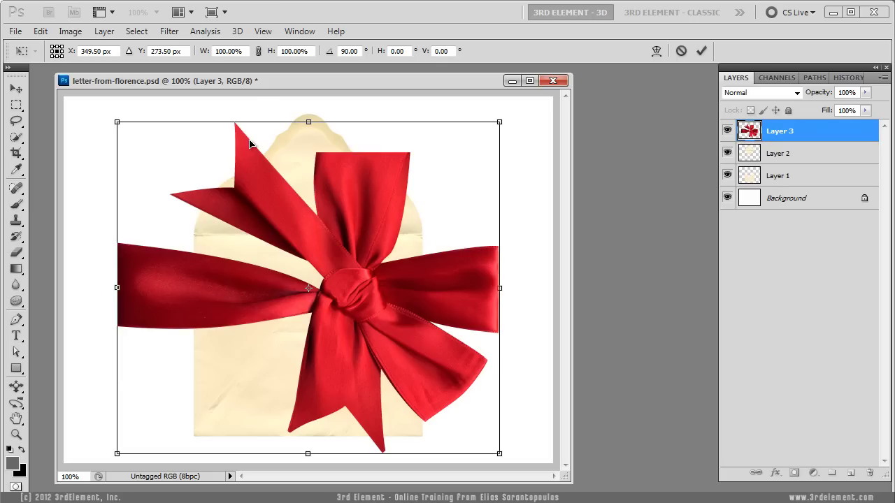
Scale the ribbon proportionally to 60% and move it down onto the lower part of the envelope body
left_click(258, 52)
left_click_drag(273, 56, 244, 65)
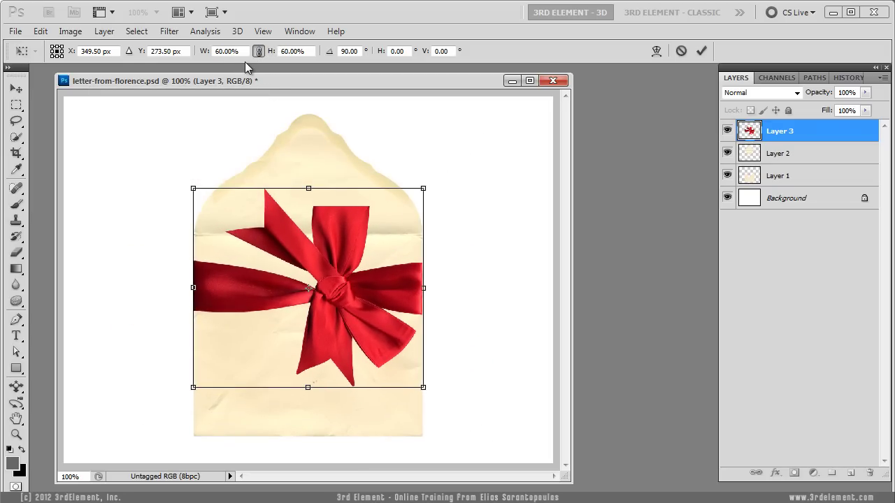
key("Return")
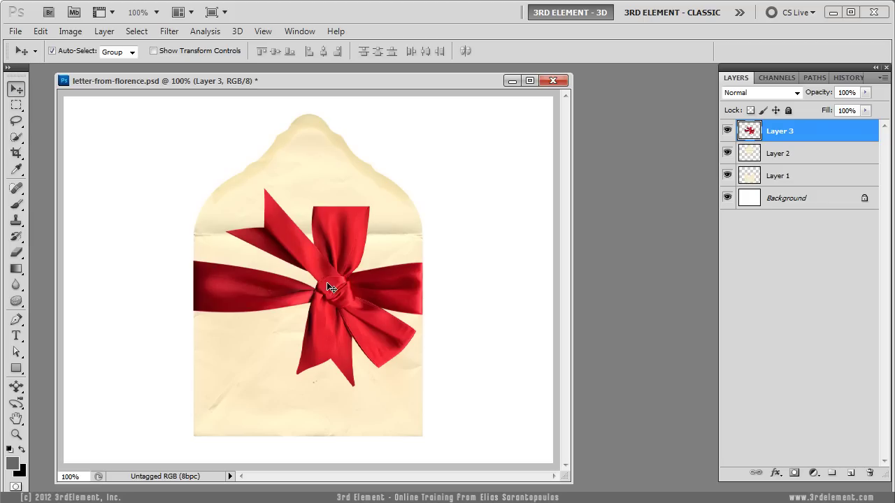
left_click_drag(327, 282, 324, 339)
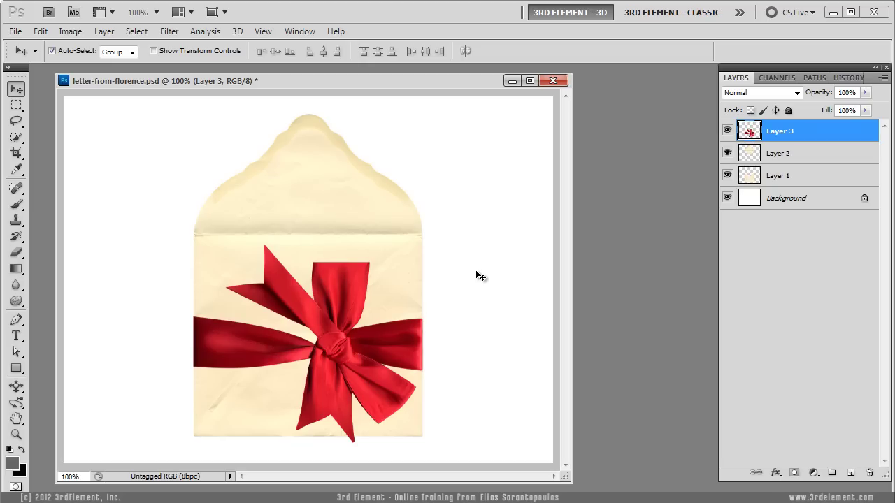
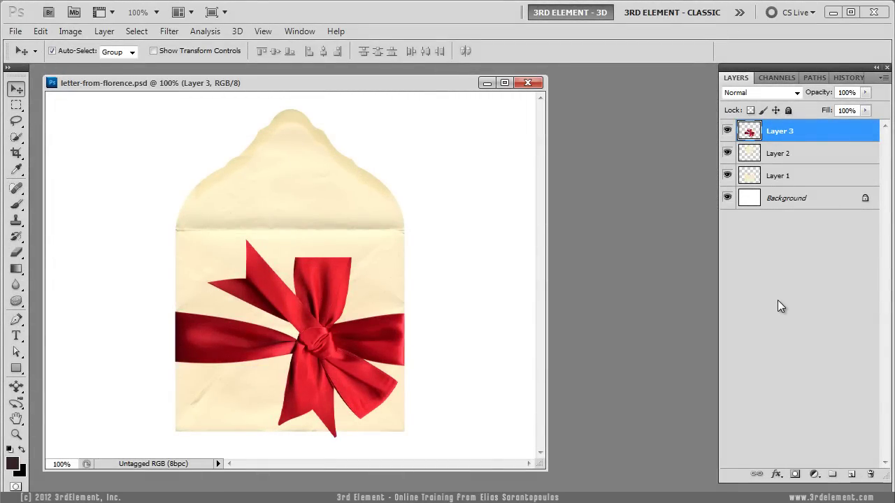
Rename Layer 3 as Ribbon
double_click(780, 132)
type("R")
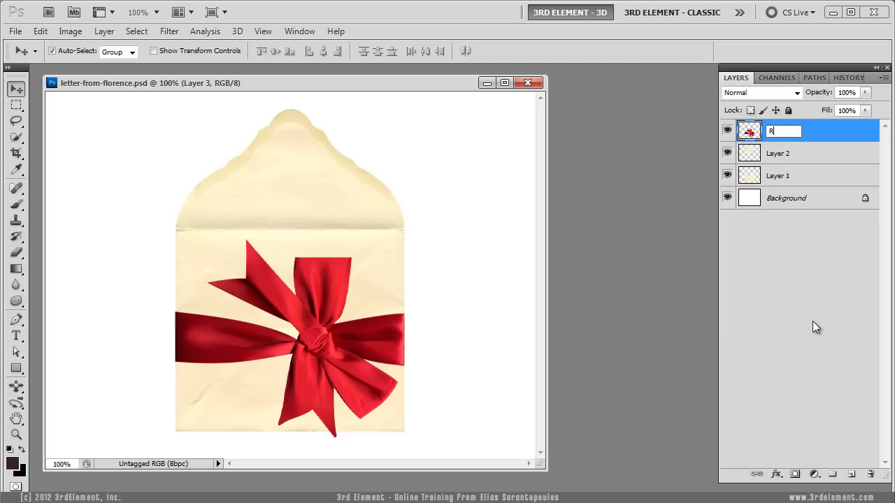
type("ibbon")
key("Return")
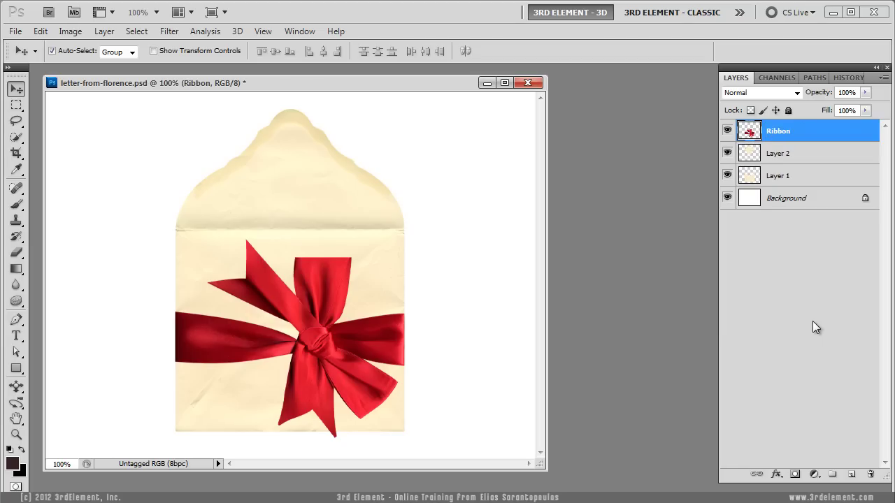
Rename Layer 2 as Top Env and Layer 1 as Bottom Env
double_click(777, 155)
type("Top Env")
key("Return")
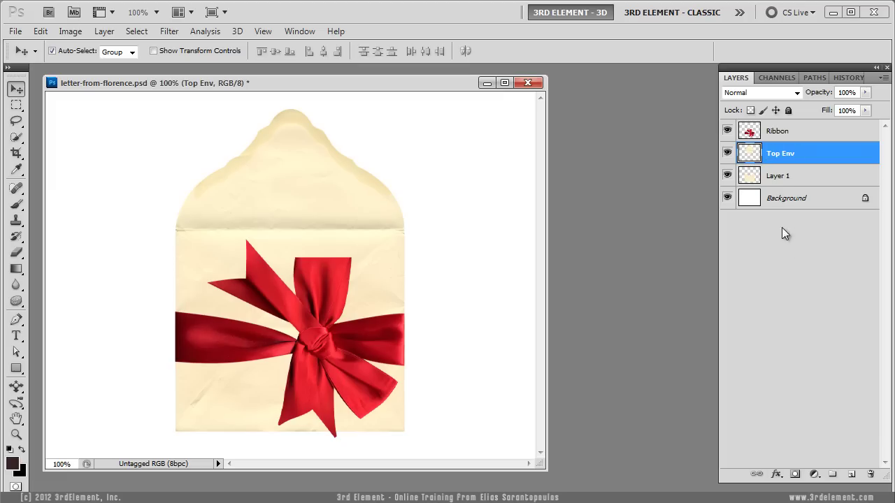
double_click(777, 176)
type("Bottom Env")
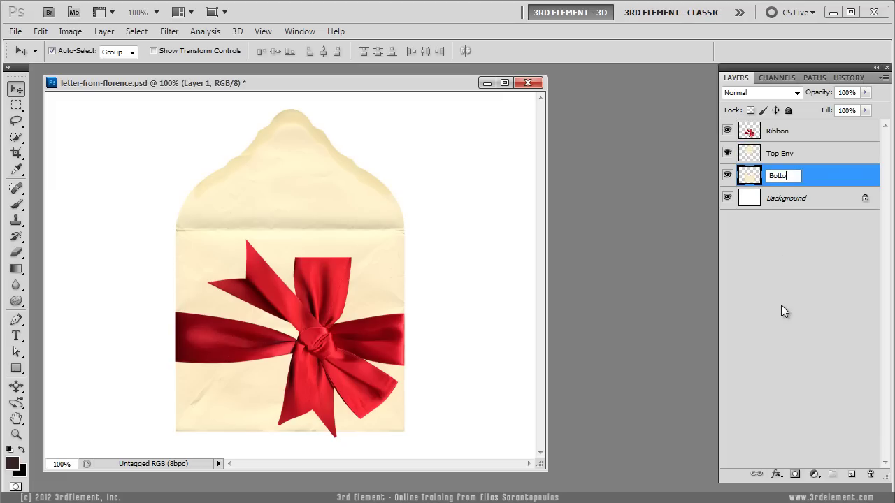
key("Return")
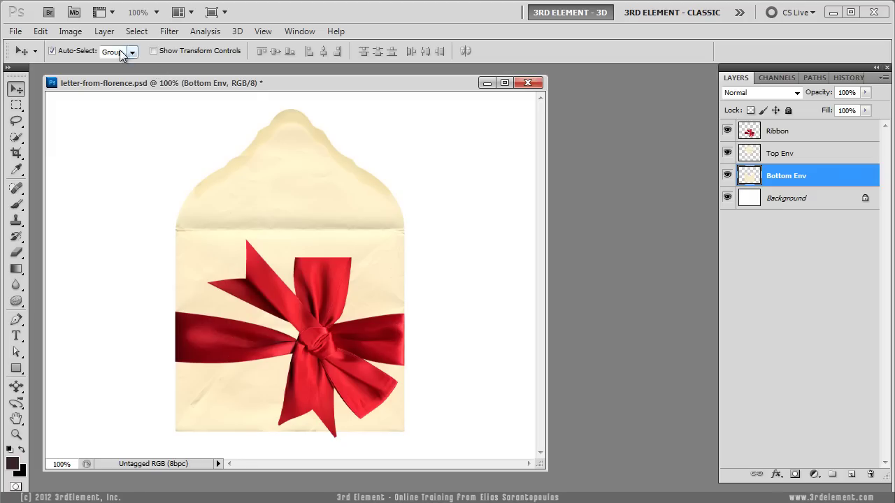
left_click(105, 31)
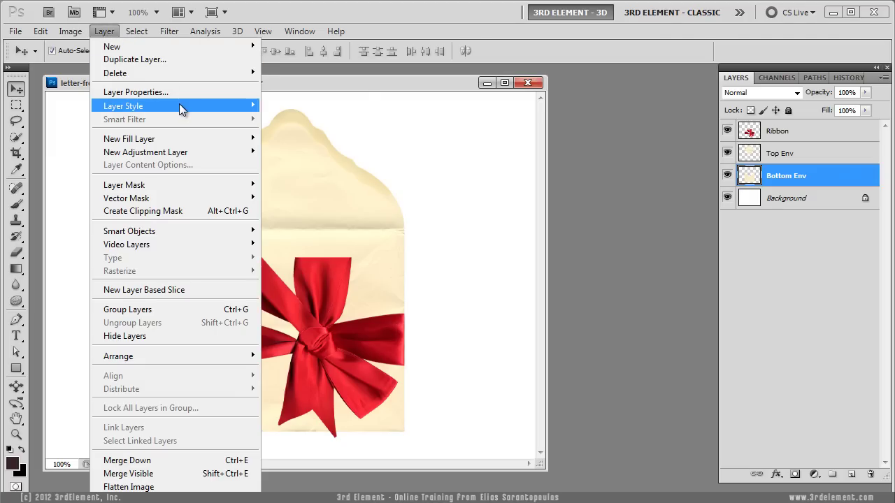
mouse_move(187, 105)
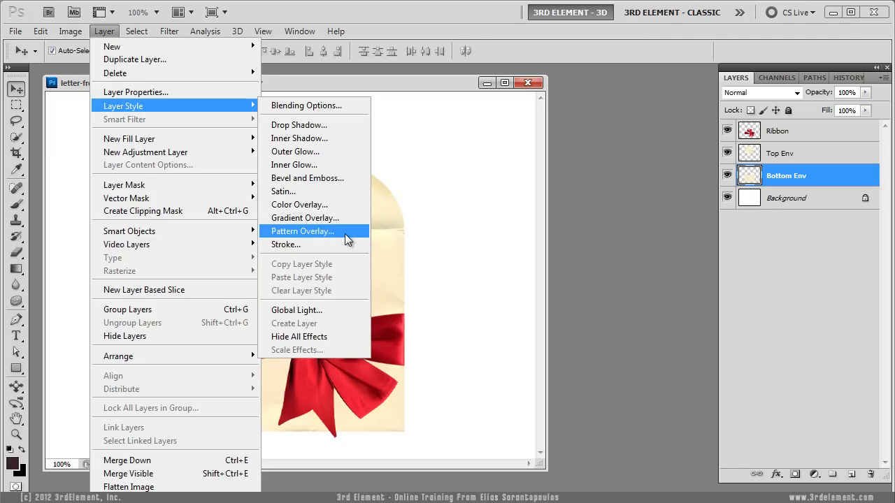
left_click(763, 238)
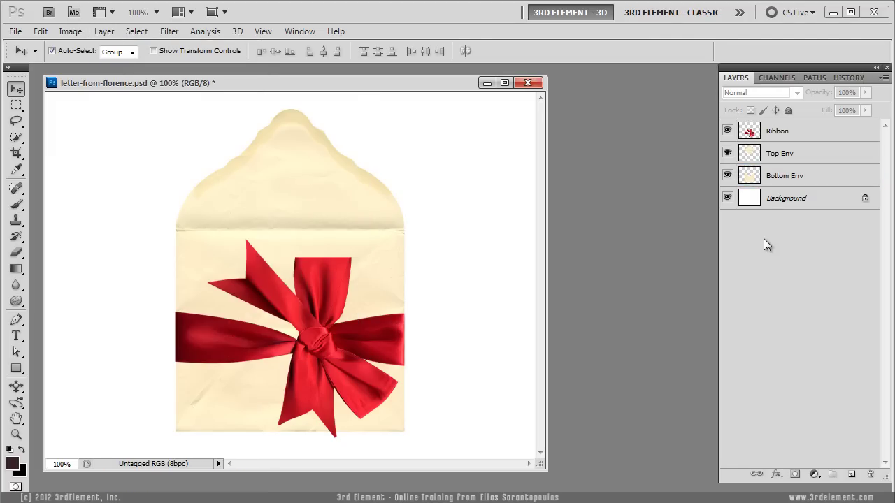
Open the layer style settings of the Bottom Env layer and enable a Pattern Overlay
left_click(748, 182)
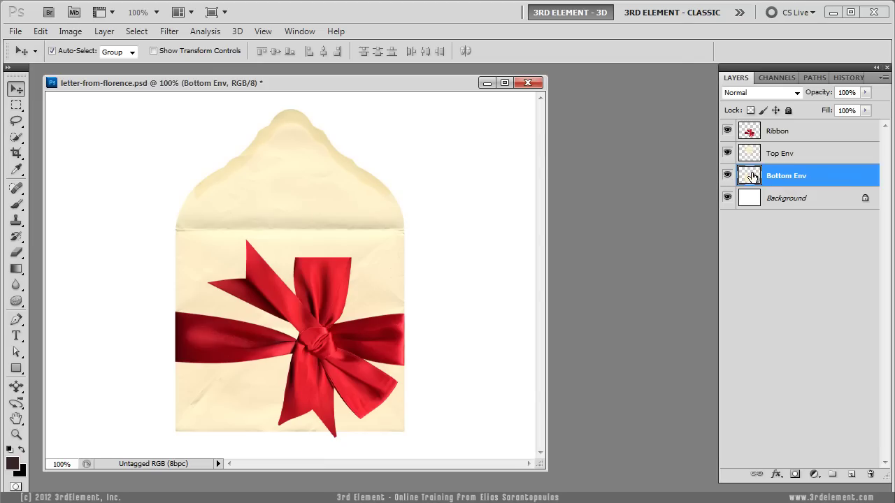
double_click(749, 177)
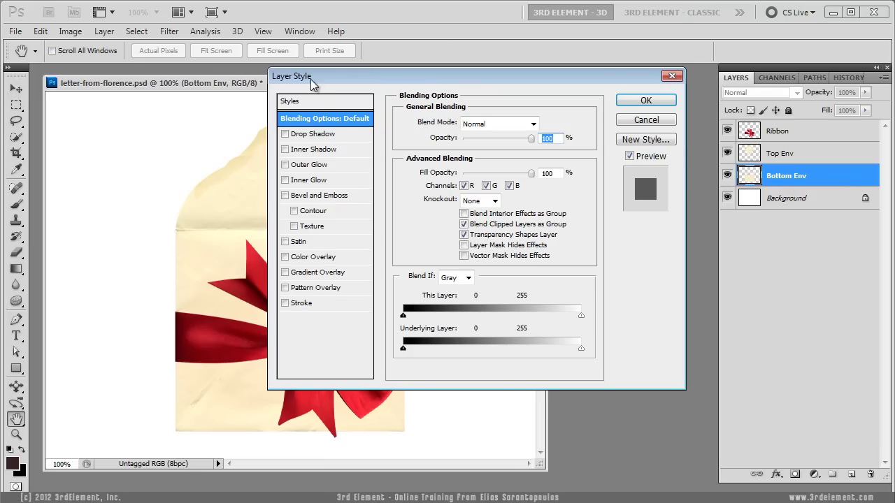
left_click(347, 291)
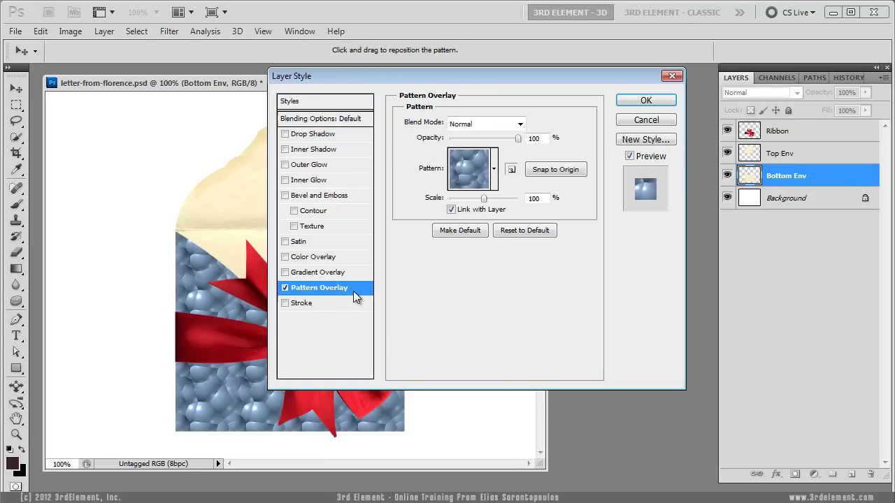
Append the Color Paper patterns to the pattern list and choose the beige speckled, crumpled paper pattern for the overlay
left_click(470, 172)
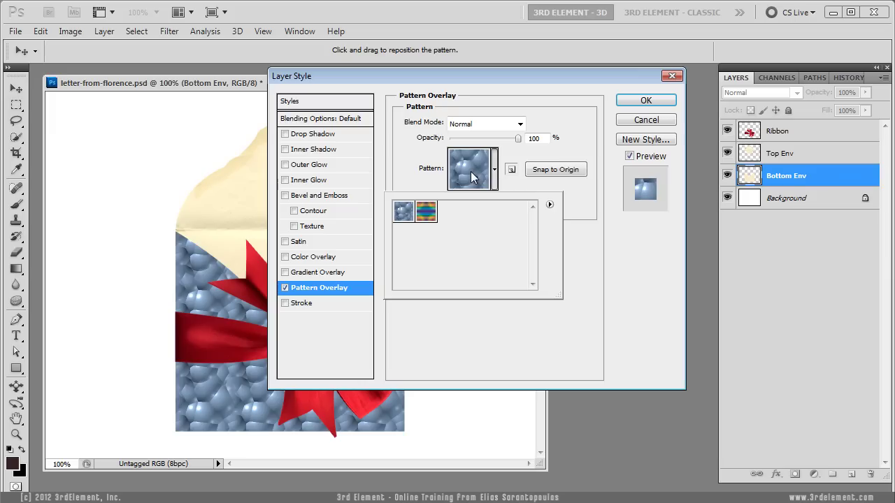
left_click(549, 205)
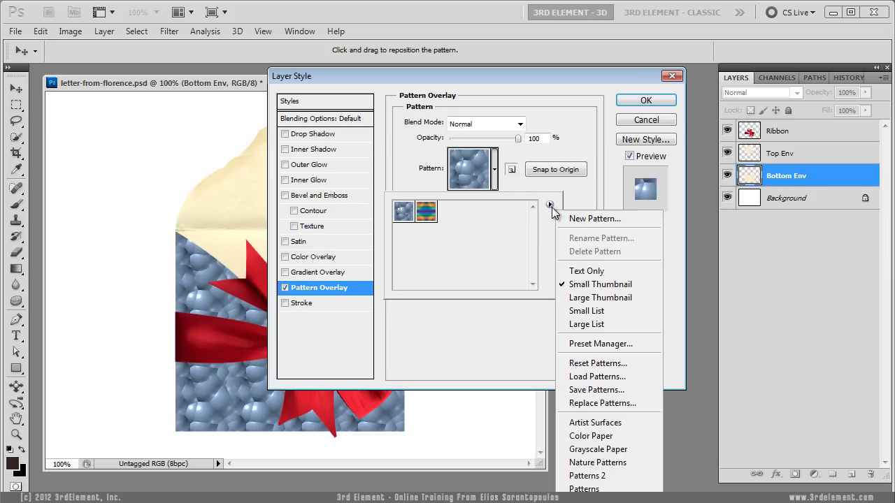
left_click(635, 434)
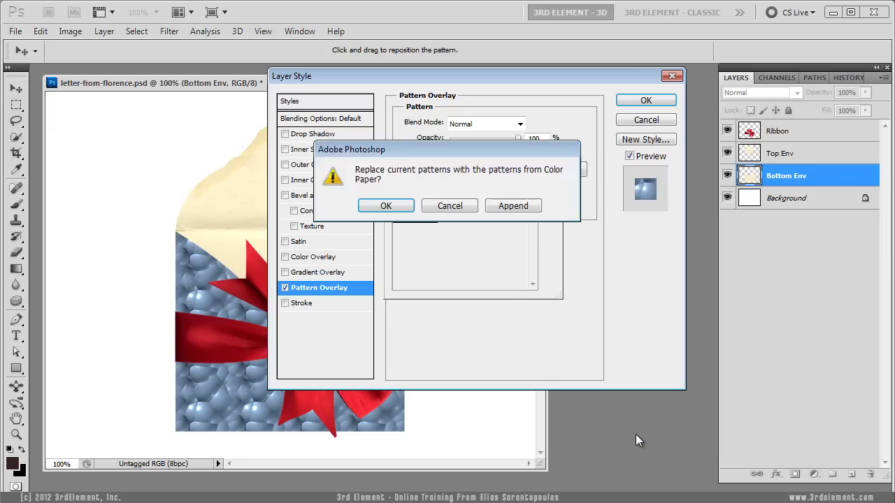
left_click(514, 205)
left_click_drag(533, 232, 536, 261)
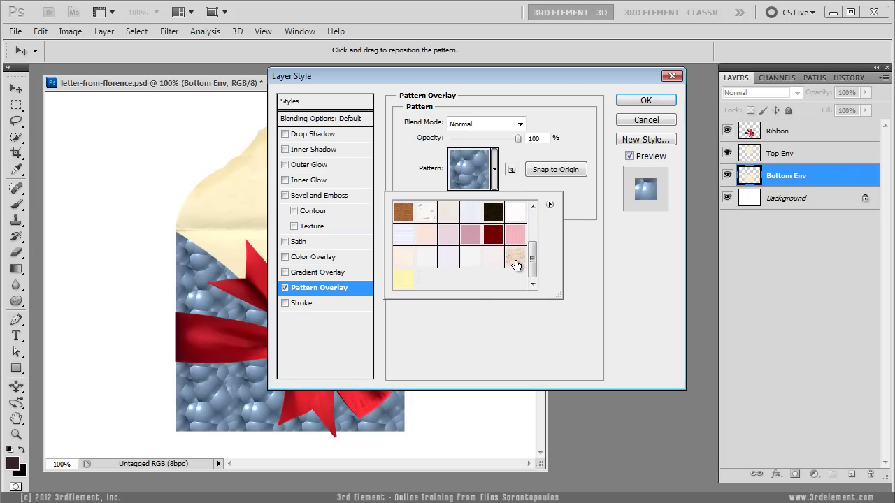
left_click(514, 259)
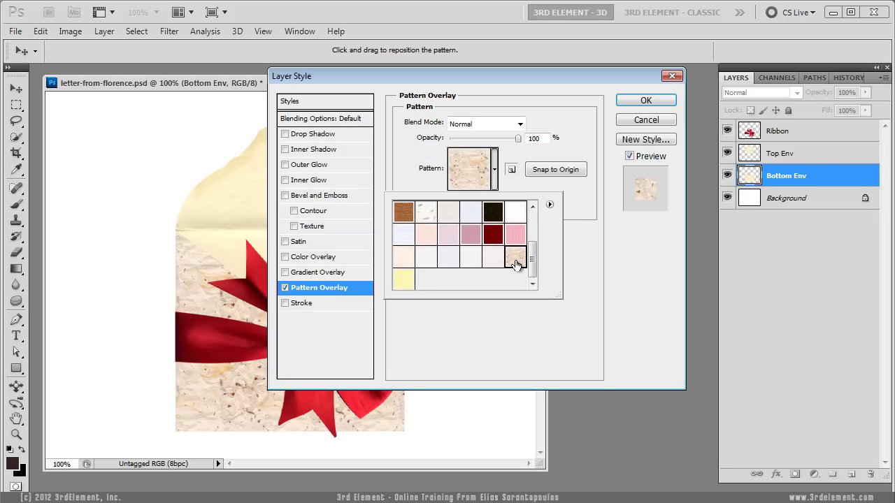
Set the Bottom Env pattern overlay's blend mode to Multiply, apply the style and collapse the layer's effects list
left_click(519, 123)
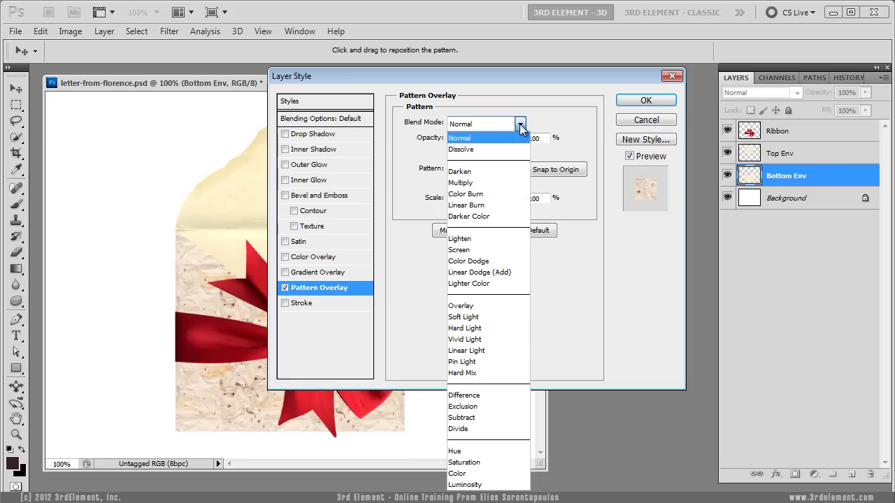
left_click(505, 181)
left_click(655, 102)
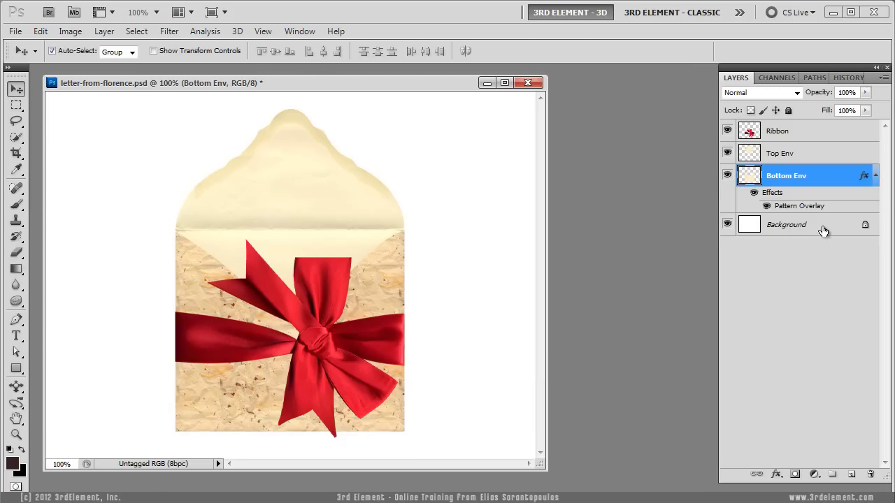
left_click(875, 176)
Enable a Pattern Overlay on the Top Env layer and choose the plain light peach paper pattern
left_click(754, 157)
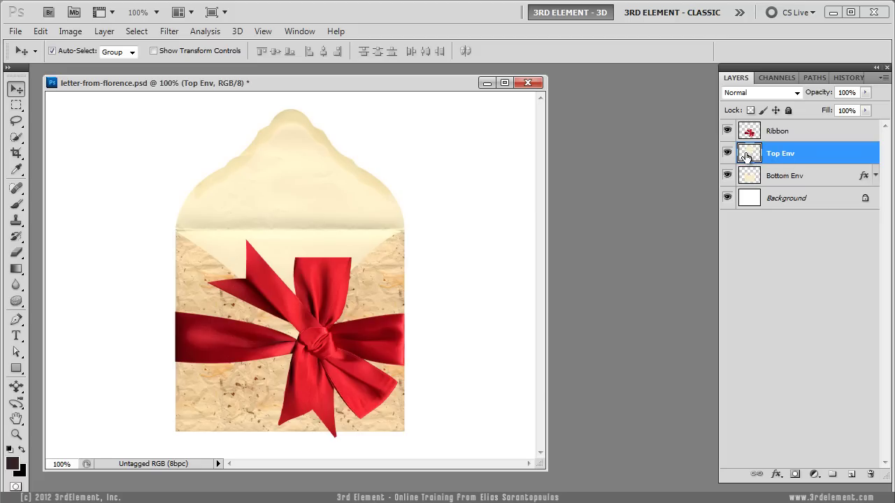
double_click(744, 158)
left_click(338, 289)
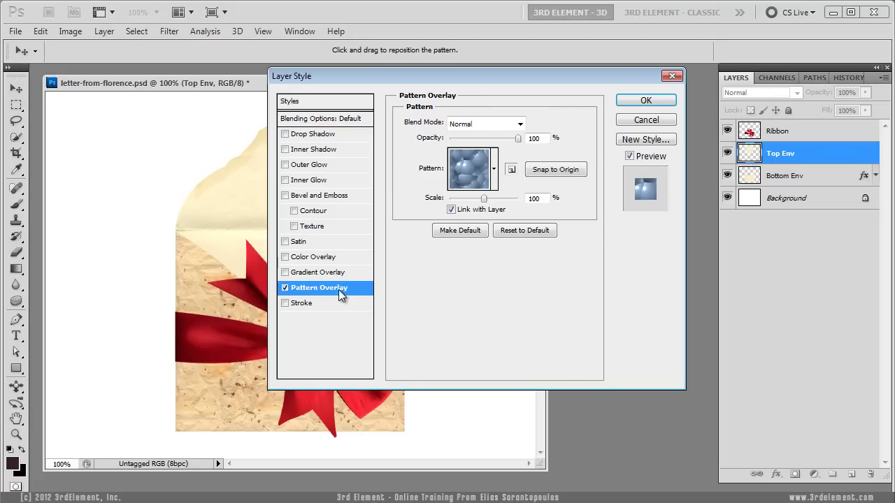
left_click(493, 171)
left_click_drag(531, 266, 536, 237)
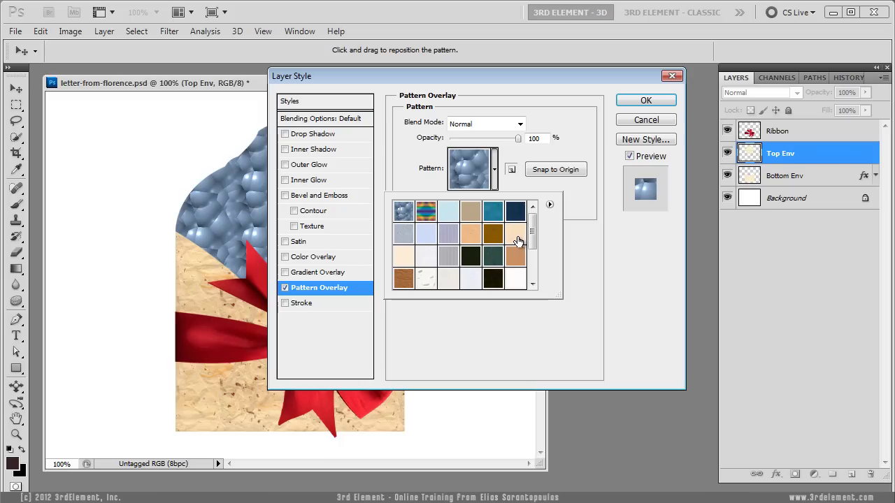
left_click(516, 237)
Set the Top Env pattern overlay's blend mode to Multiply, apply the style and collapse the layer's effects list
left_click(520, 124)
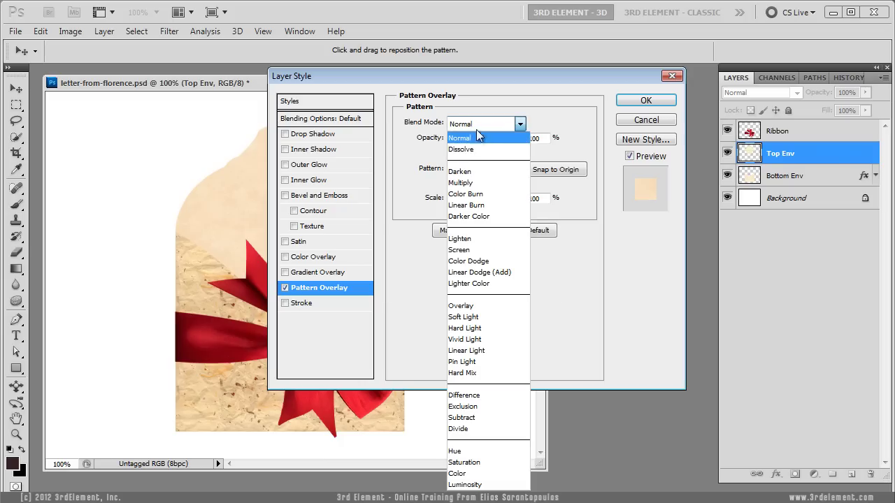
left_click(502, 184)
left_click(646, 102)
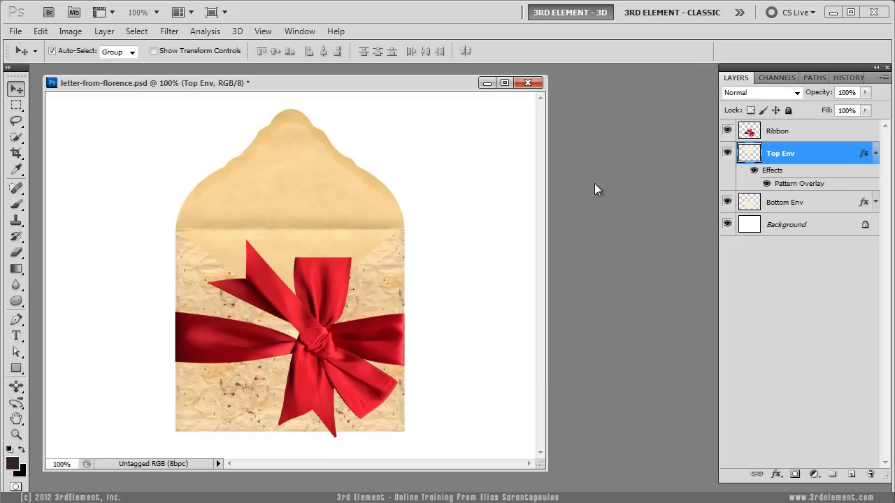
left_click(875, 153)
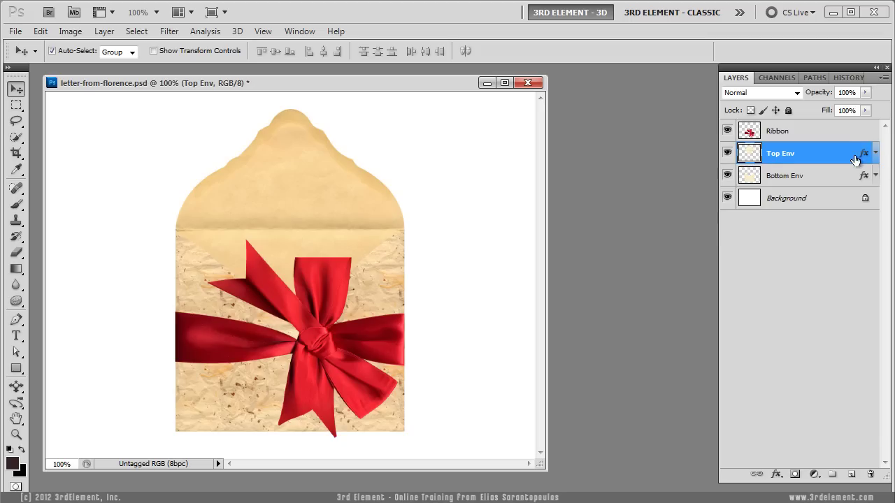
Add a Hue/Saturation adjustment layer above the Ribbon layer and set its Reds to hue +25 and saturation -50
left_click(751, 133)
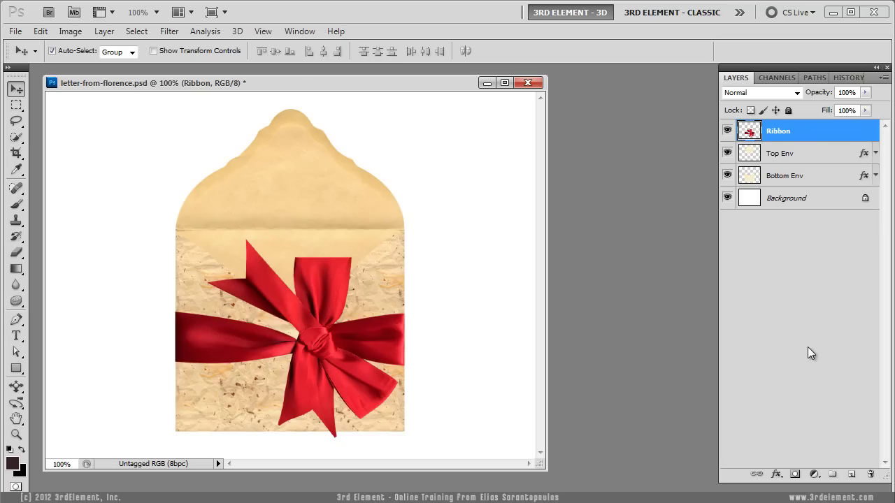
left_click(813, 474)
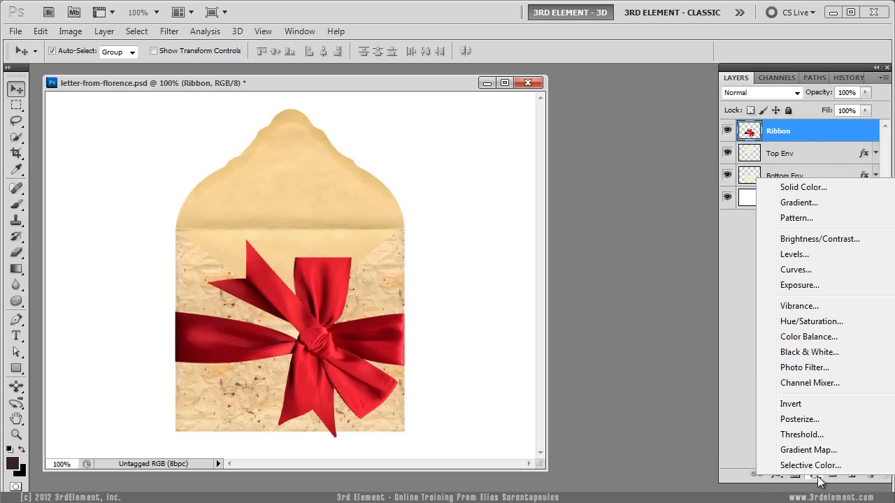
left_click(873, 323)
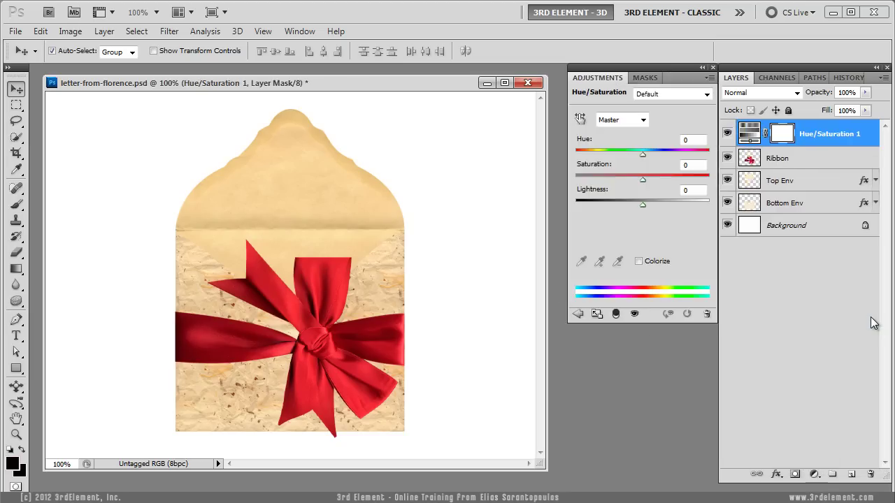
left_click(643, 119)
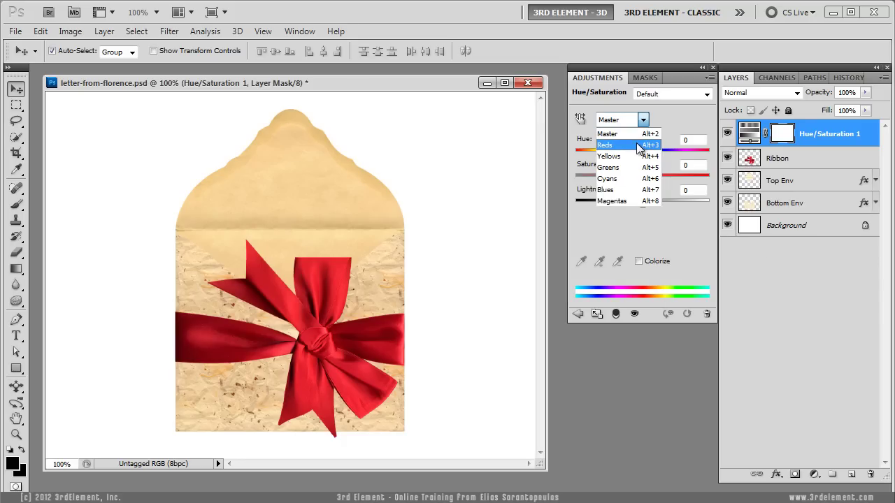
left_click(638, 146)
left_click_drag(642, 153, 658, 152)
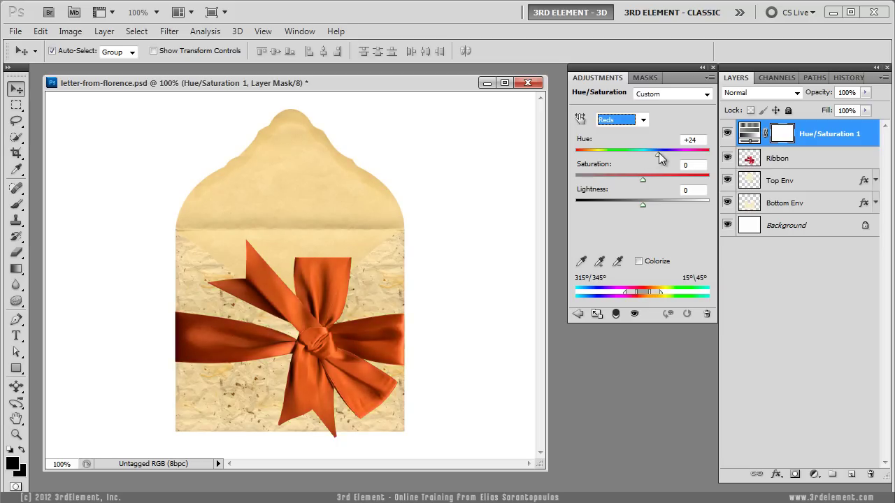
left_click_drag(621, 183, 609, 185)
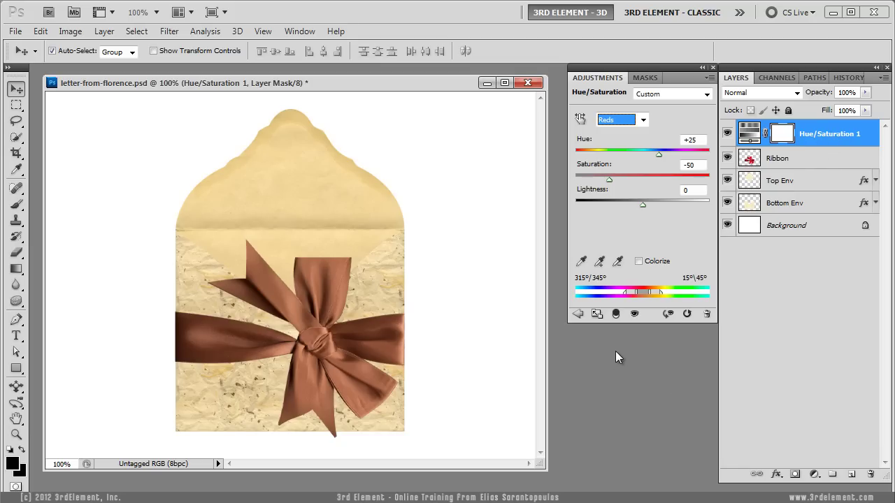
Clip the Hue/Saturation adjustment to the Ribbon layer and compare the ribbon with the adjustment hidden and shown
left_click(616, 315)
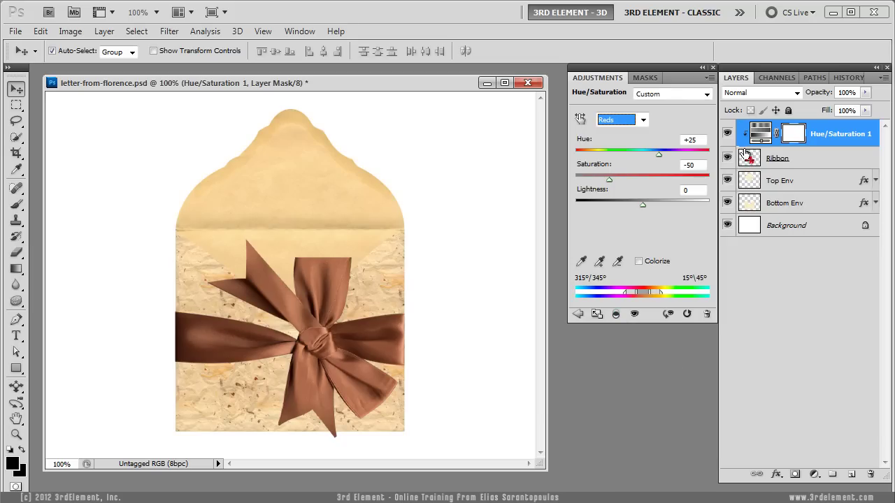
left_click(727, 134)
left_click(728, 136)
Open the texture-03 image from the Letter From Florence folder
left_click(15, 31)
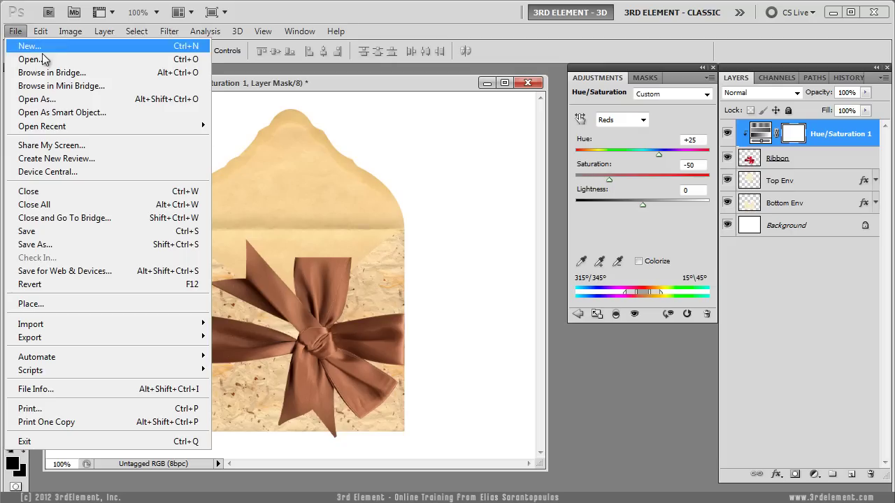
left_click(42, 58)
double_click(349, 244)
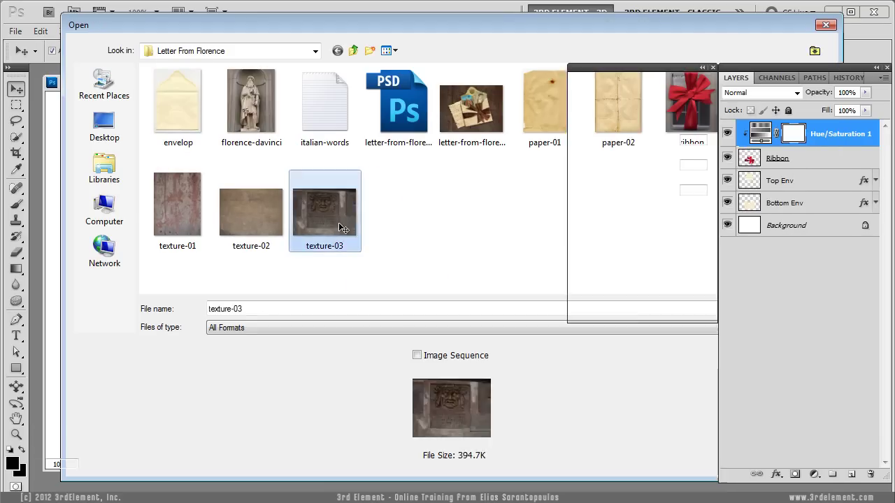
left_click_drag(185, 93, 190, 89)
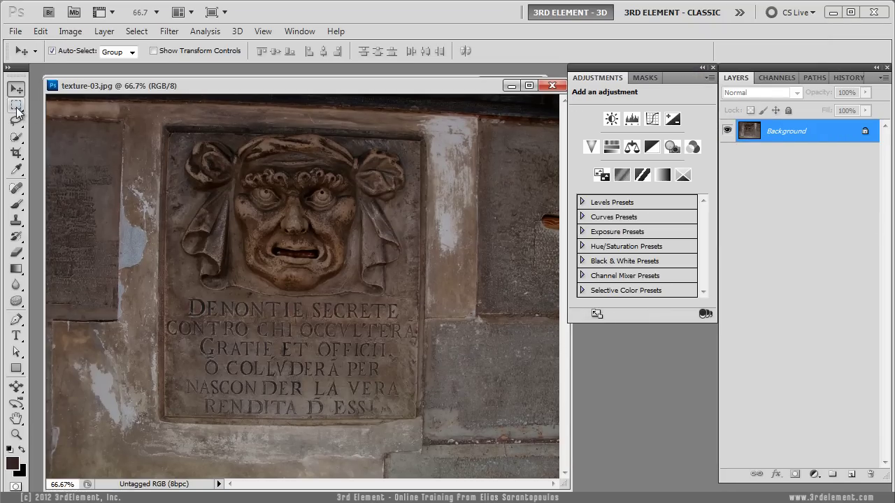
Select the carved inscription below the stone face with the Rectangular Marquee tool and copy it
left_click(17, 107)
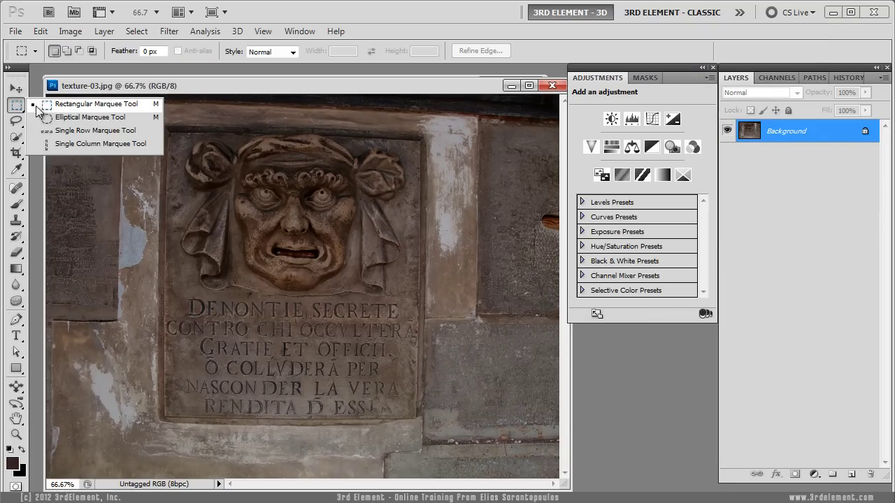
left_click(137, 109)
left_click_drag(160, 290, 418, 422)
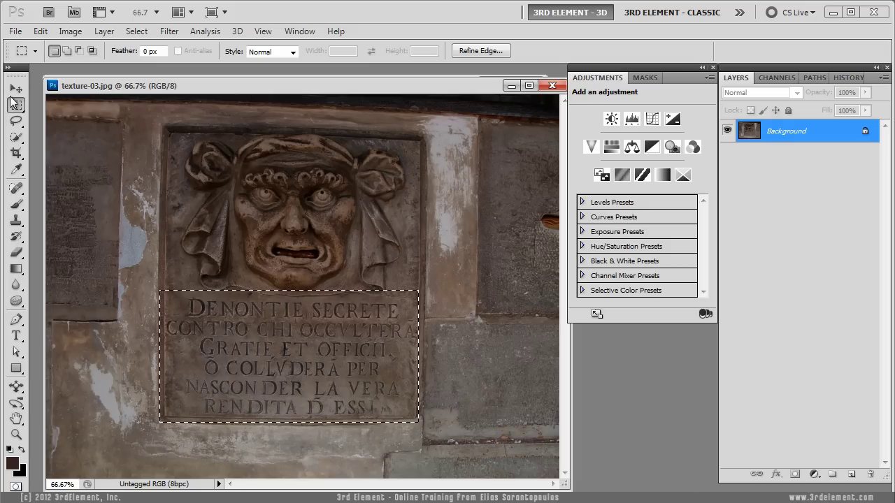
left_click(40, 30)
left_click(74, 126)
Close the texture image, paste the inscription into letter-from-florence.psd and move it down over the ribbon
left_click(552, 86)
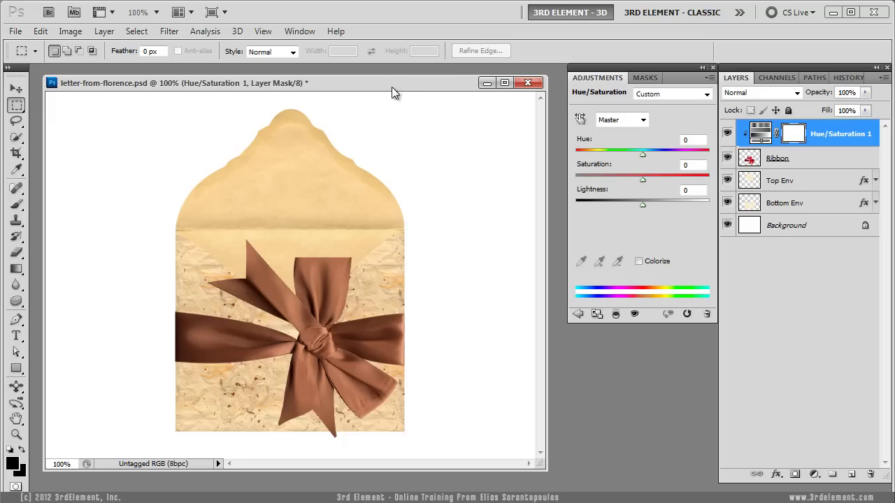
left_click(43, 31)
left_click(99, 150)
left_click(17, 89)
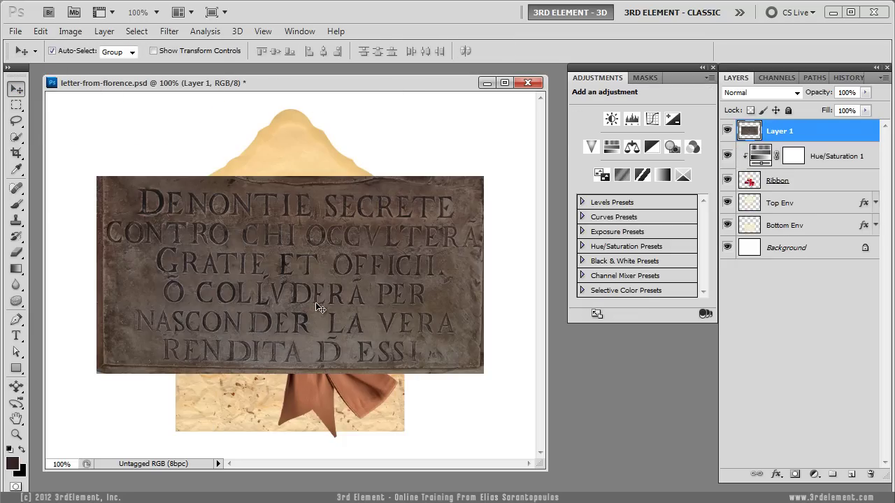
left_click_drag(302, 282, 306, 346)
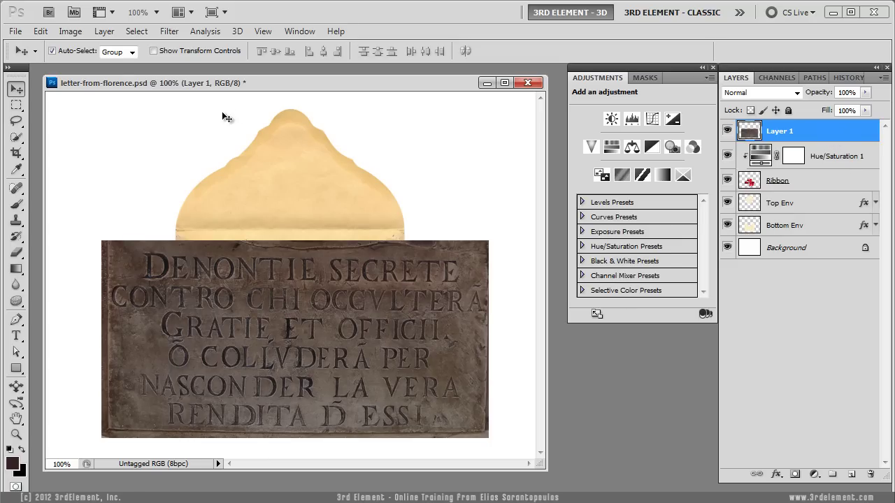
Clip the pasted inscription on Layer 1 to the Ribbon layer with a clipping mask
left_click(104, 32)
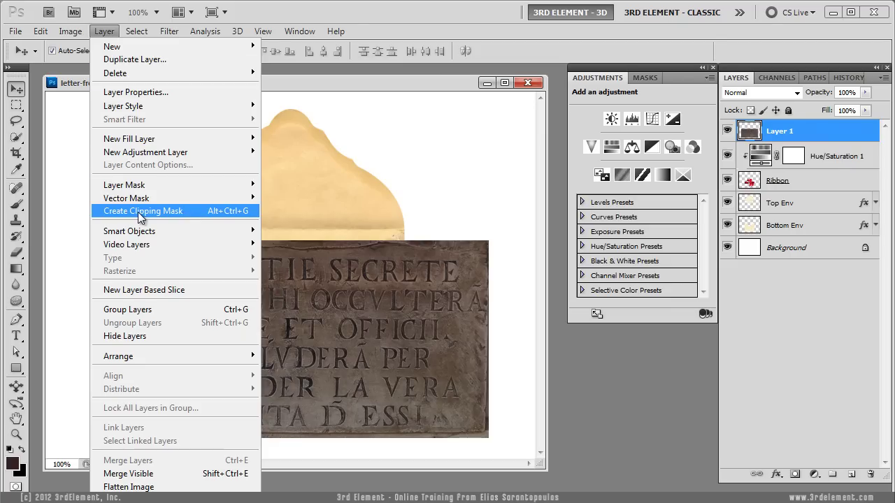
left_click(191, 213)
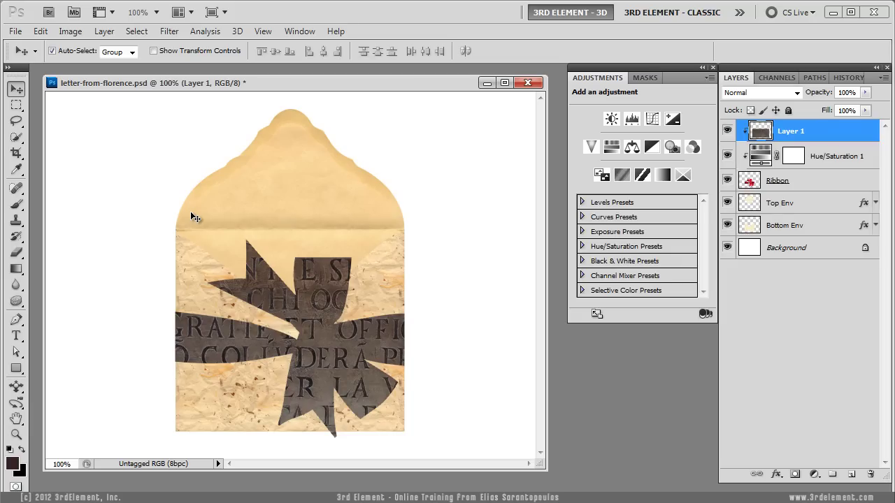
key("ctrl+alt+g")
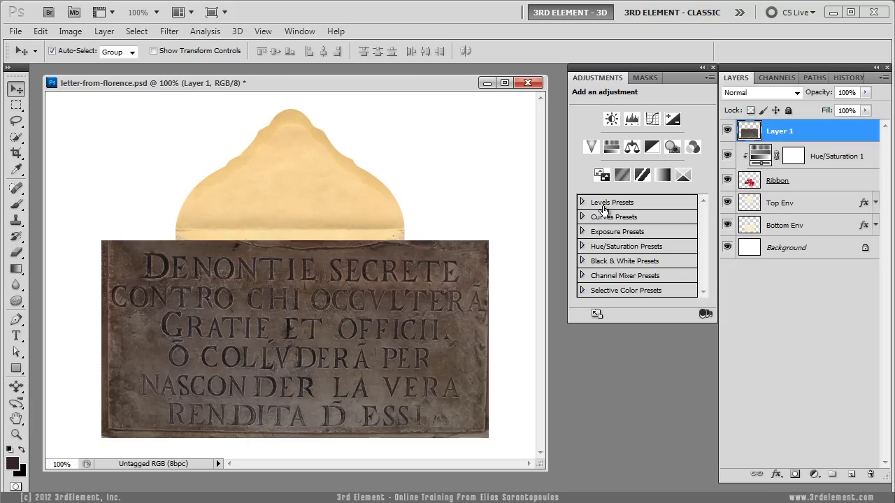
left_click(848, 143, "alt")
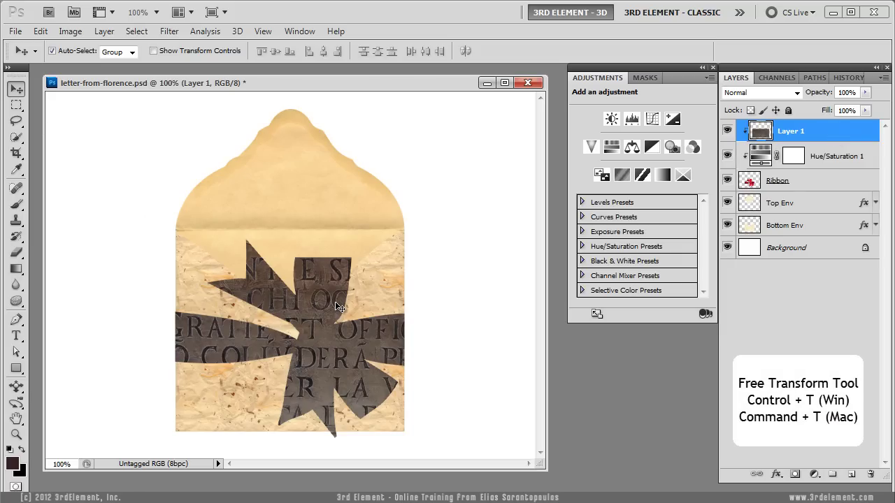
Stretch the clipped inscription upward with Free Transform to a height of 101.77% and apply the transform
key("ctrl+t")
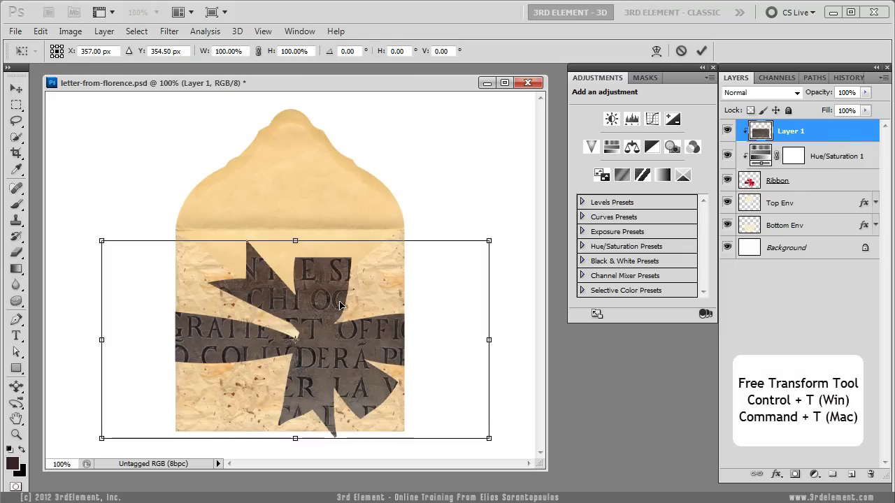
left_click_drag(296, 241, 296, 238)
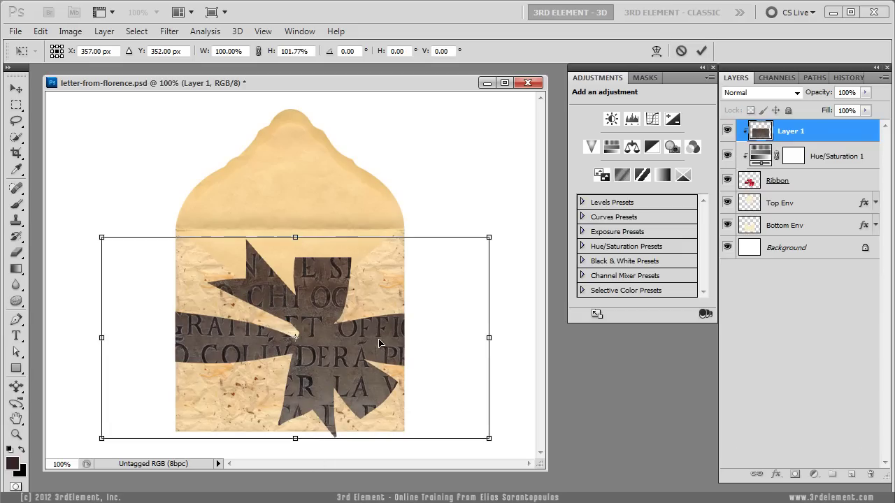
left_click(701, 51)
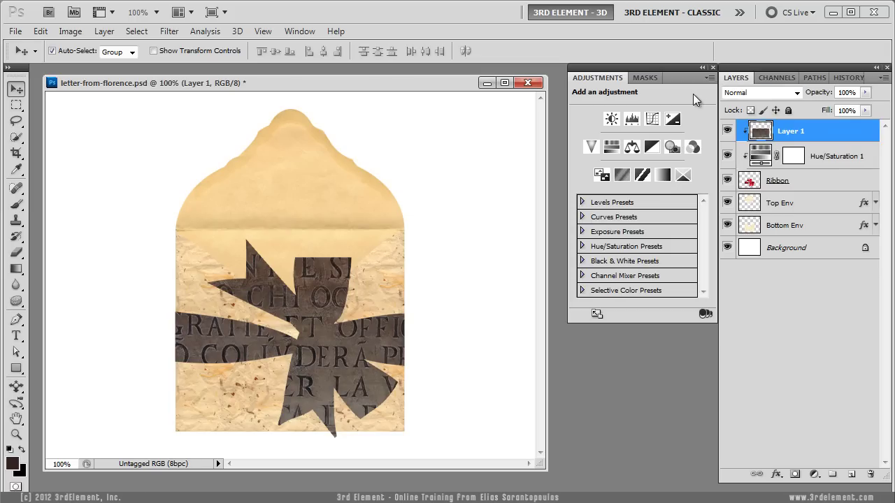
Cycle Layer 1 through the blend modes up to Hard Light, and set it back to Normal
key("shift+plus")
key("shift+plus")
key("shift+plus")
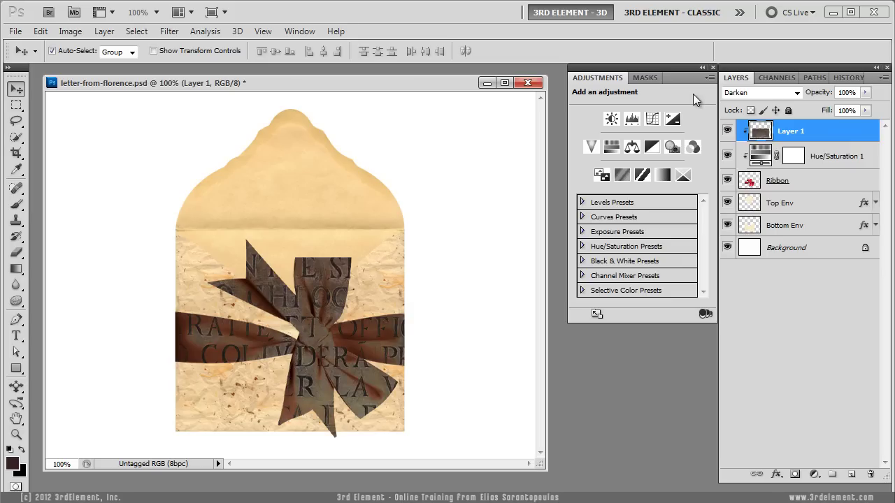
key("shift+plus")
key("shift+plus")
key("shift+plus")
key("shift+plus")
key("shift+plus")
key("shift+plus")
key("shift+plus")
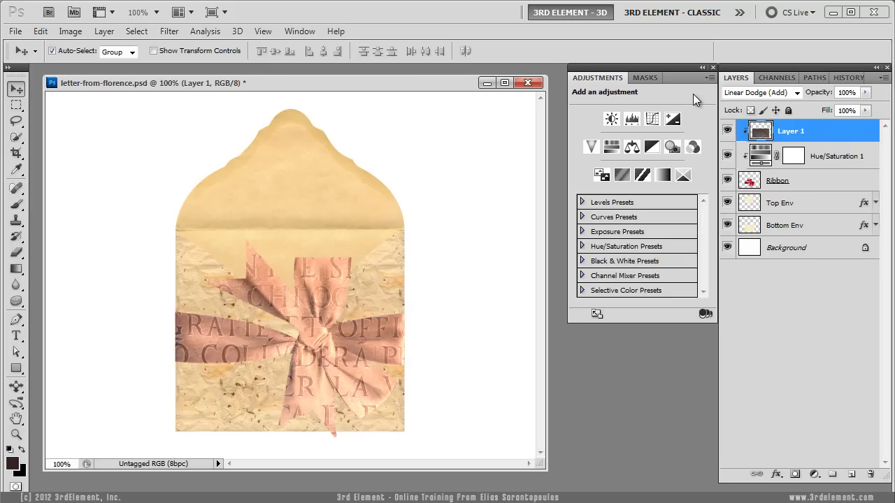
key("shift+plus")
key("shift+plus")
key("shift+plus")
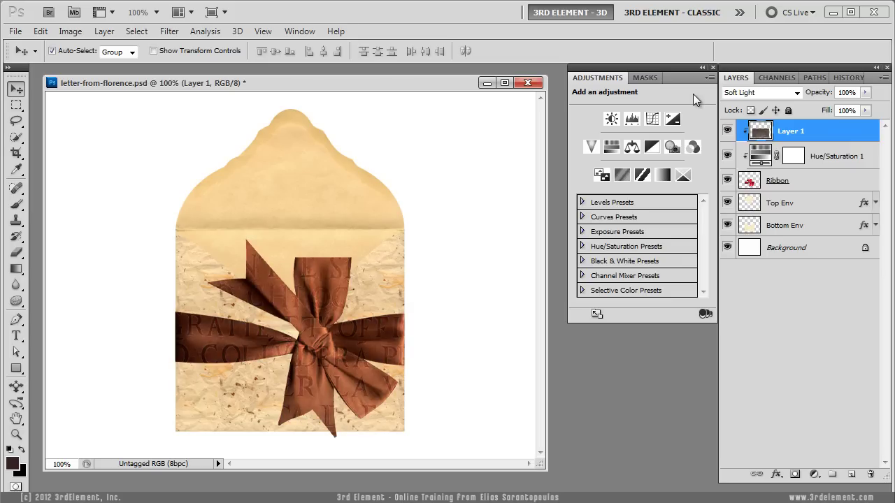
key("shift+plus")
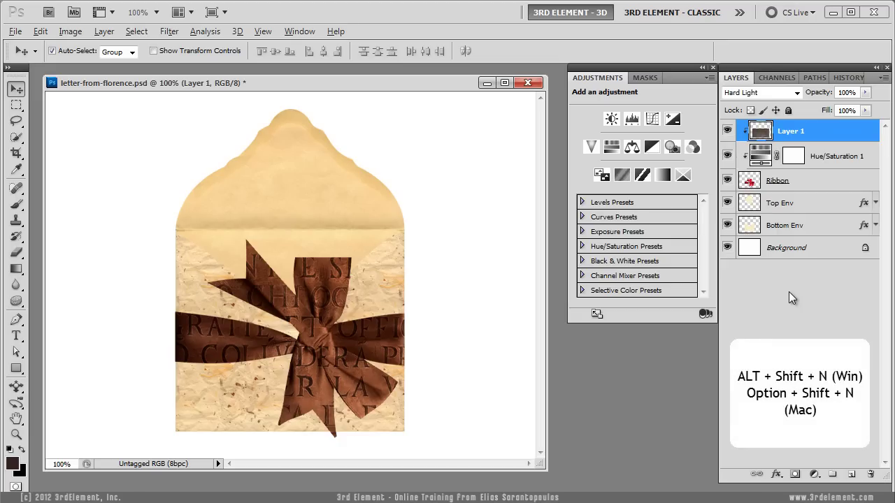
key("alt+shift+n")
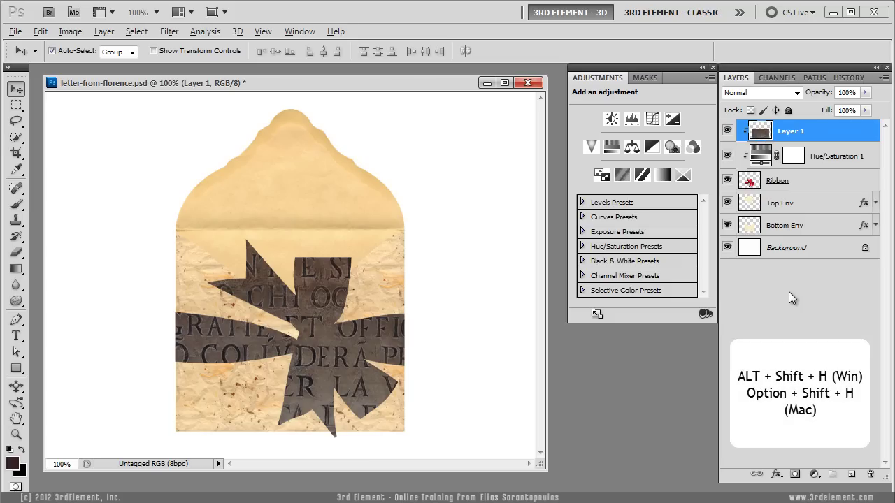
Set Layer 1's blend mode to Hard Light and rename the layer Ribbon Texture
key("alt+shift+h")
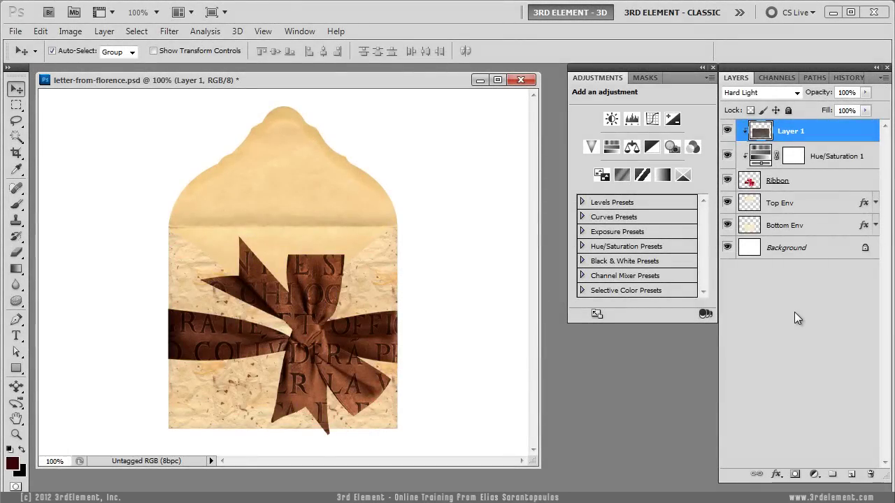
double_click(797, 131)
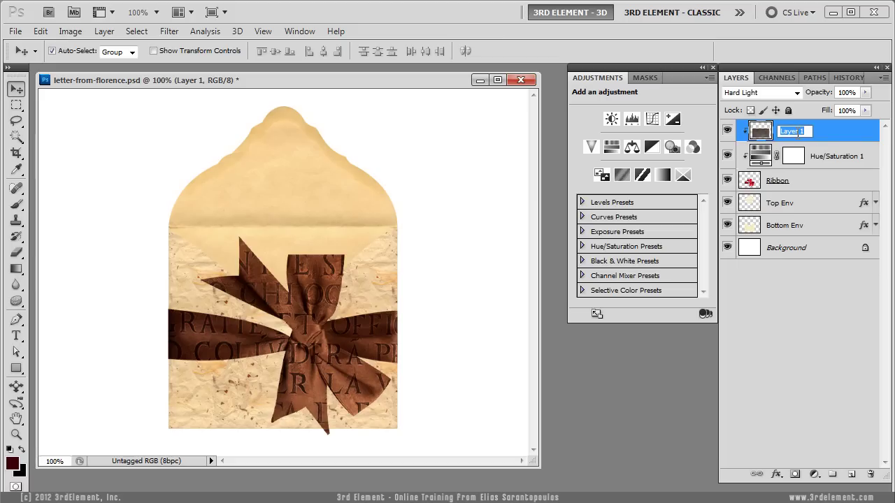
type("Ribbon Texture")
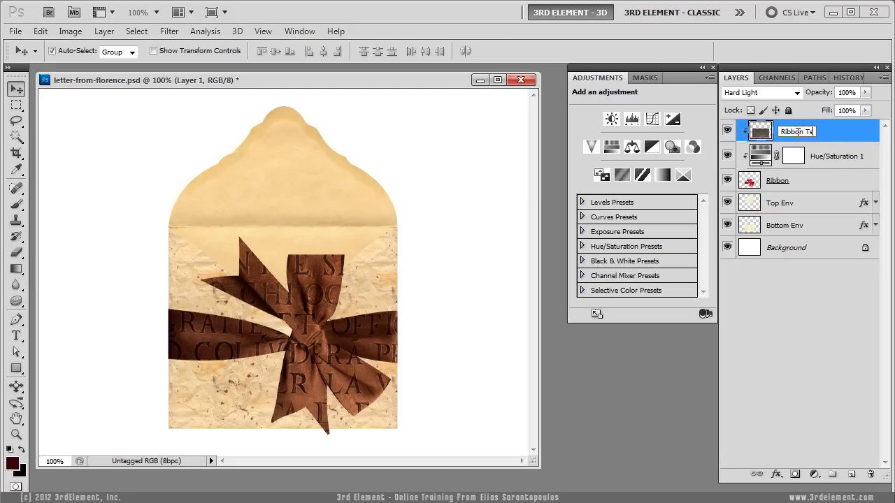
key("Return")
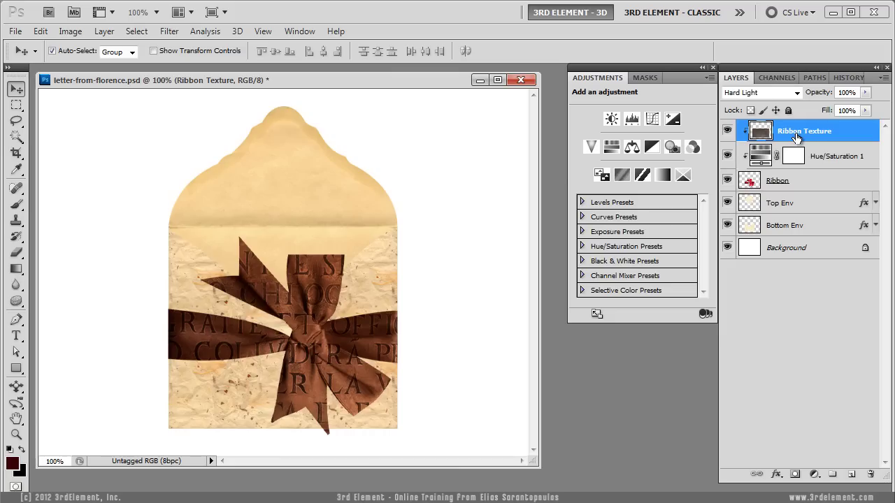
Open paper-01 from the Letter From Florence folder and copy the whole image
left_click(15, 32)
left_click(31, 60)
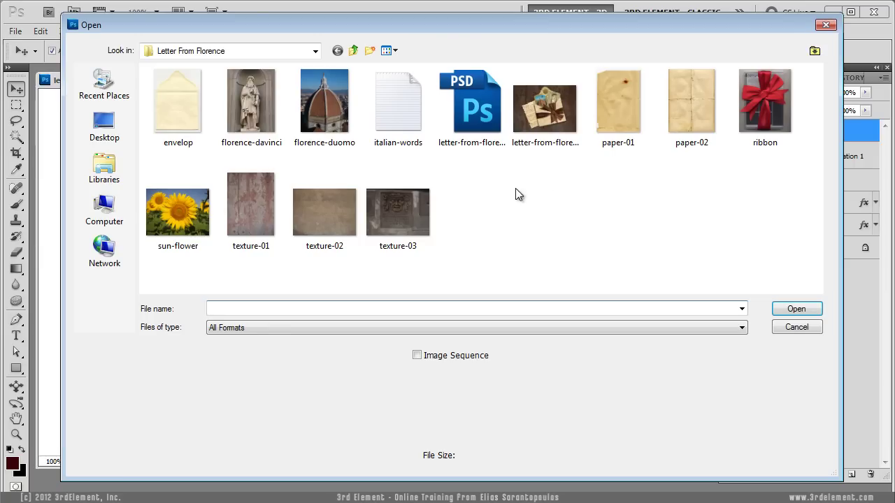
double_click(618, 125)
left_click_drag(177, 93, 415, 166)
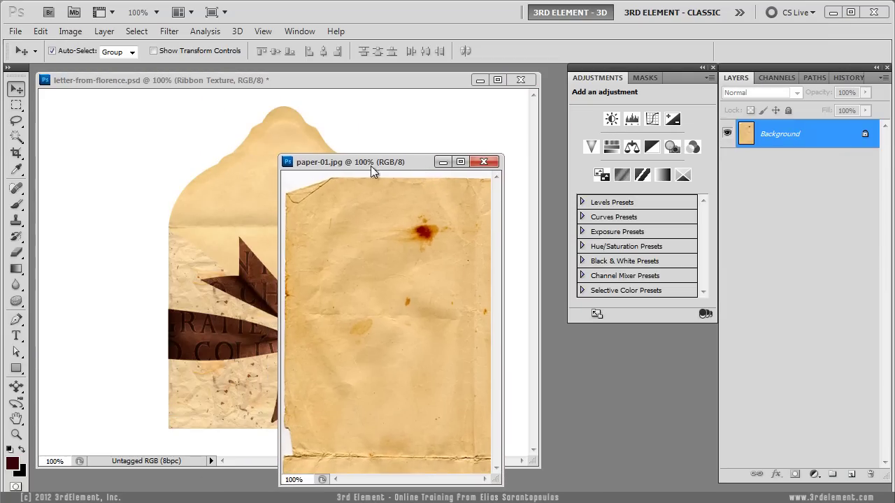
left_click(131, 33)
left_click(157, 42)
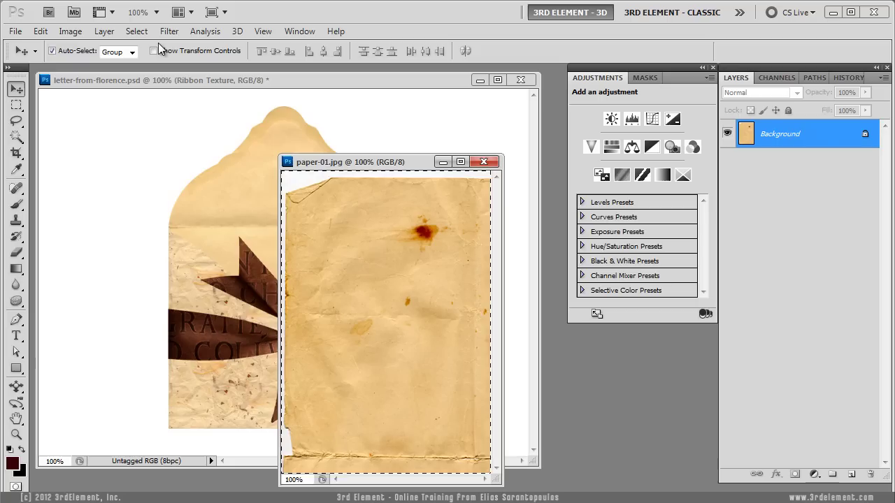
left_click(41, 31)
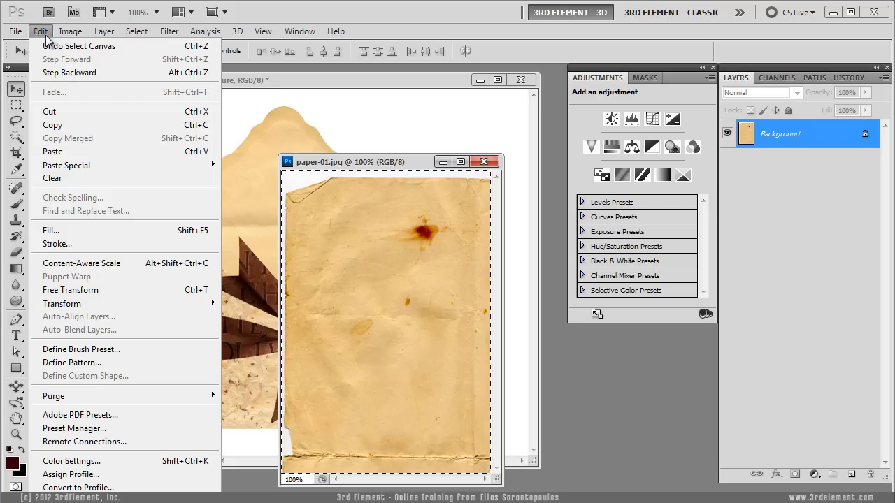
left_click(88, 125)
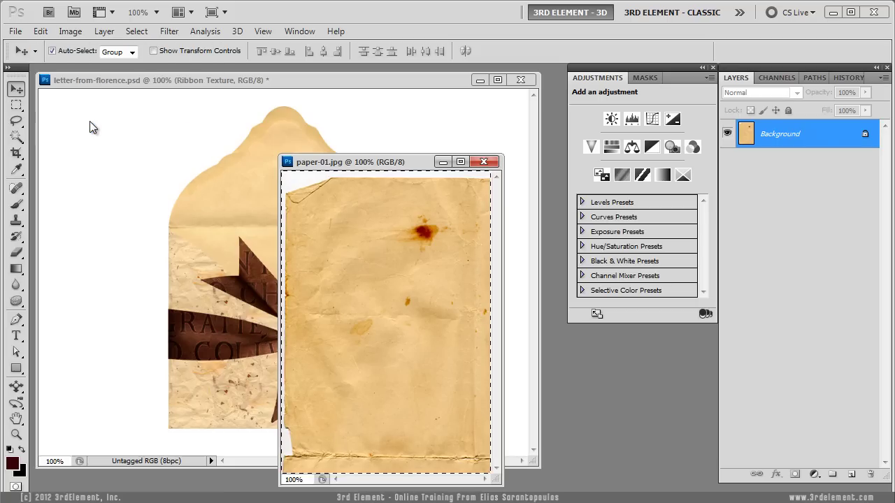
Close paper-01.jpg and paste the copied paper into letter-from-florence.psd above the Ribbon Texture layer
left_click(484, 162)
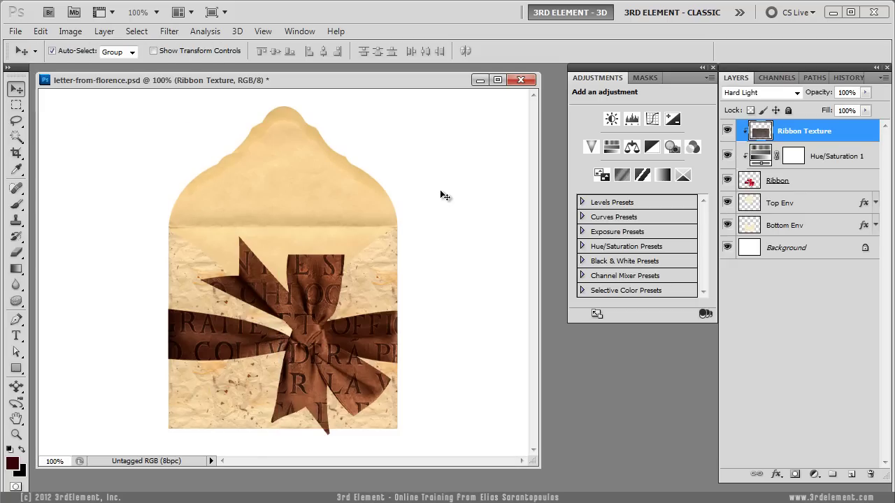
left_click(40, 31)
left_click(93, 153)
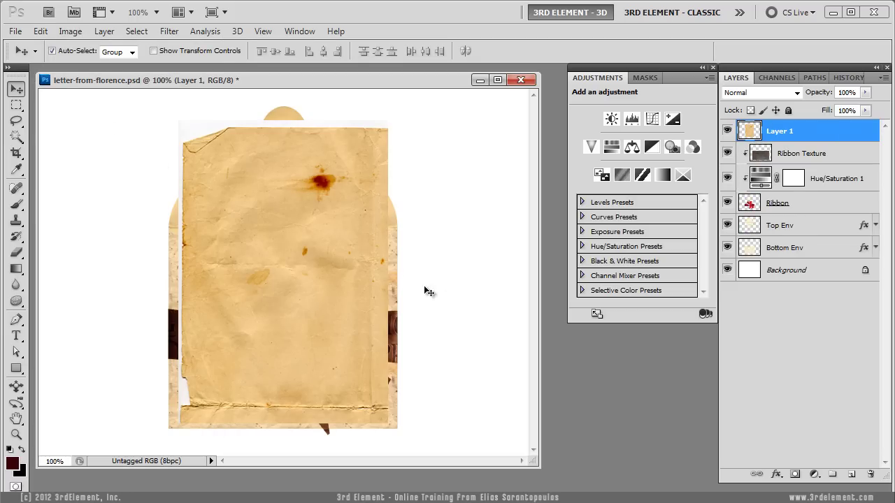
Add a new layer directly above Background and fill it with the dark red foreground color using the Paint Bucket
left_click(802, 277)
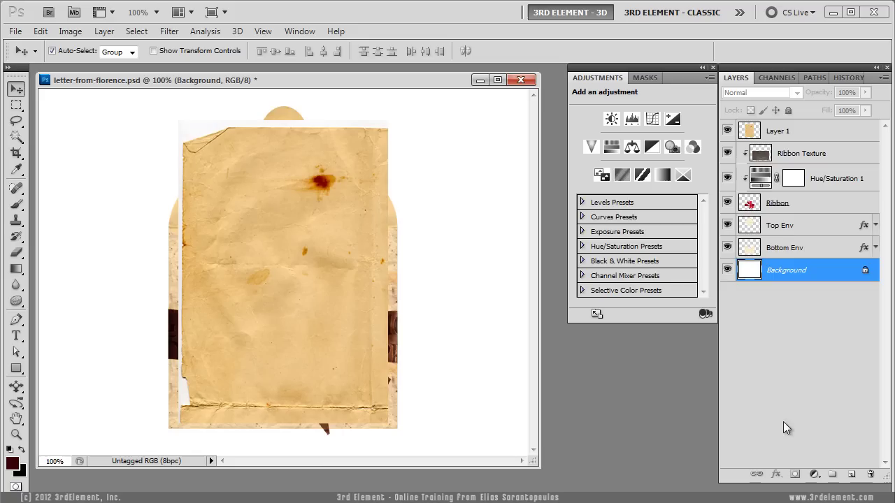
left_click(851, 474)
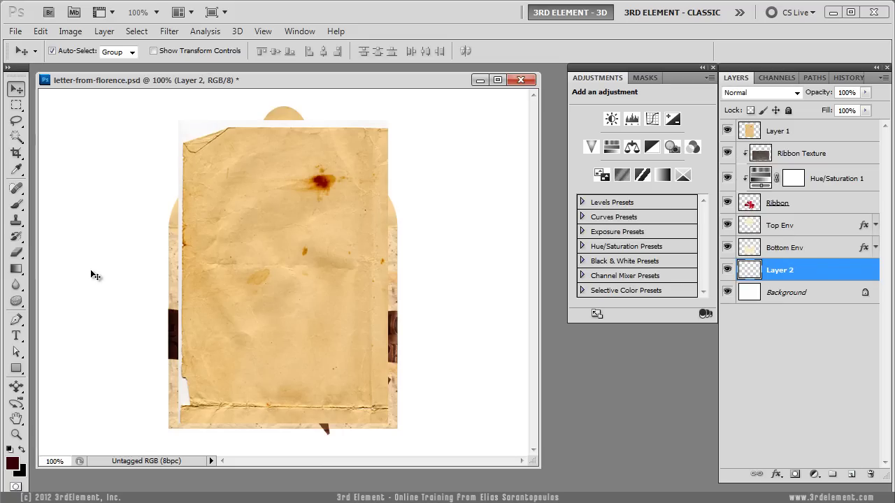
left_click(17, 270)
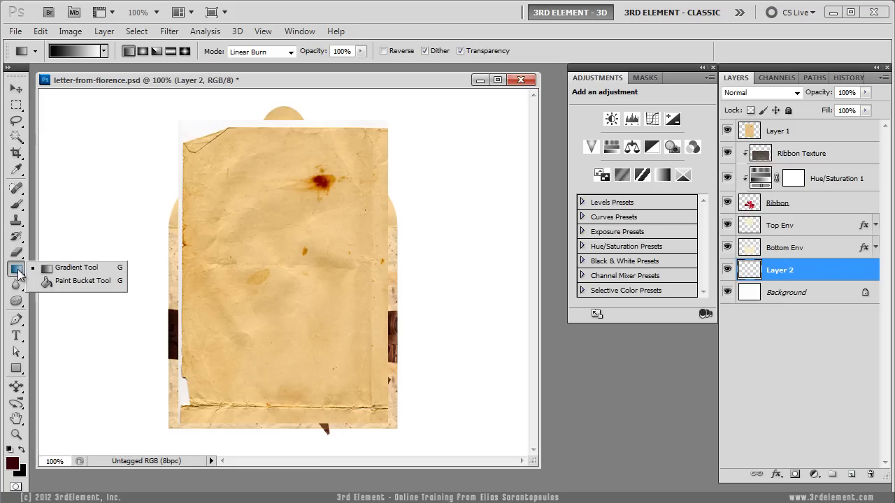
left_click(100, 284)
left_click(101, 230)
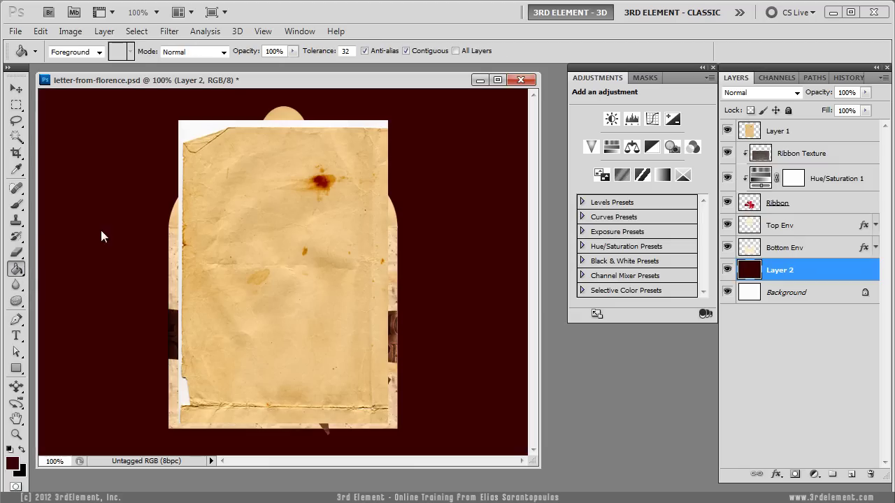
Move the pasted paper to the left of the envelope, delete its strip below the lower fold with a rectangular selection, and deselect
left_click(17, 90)
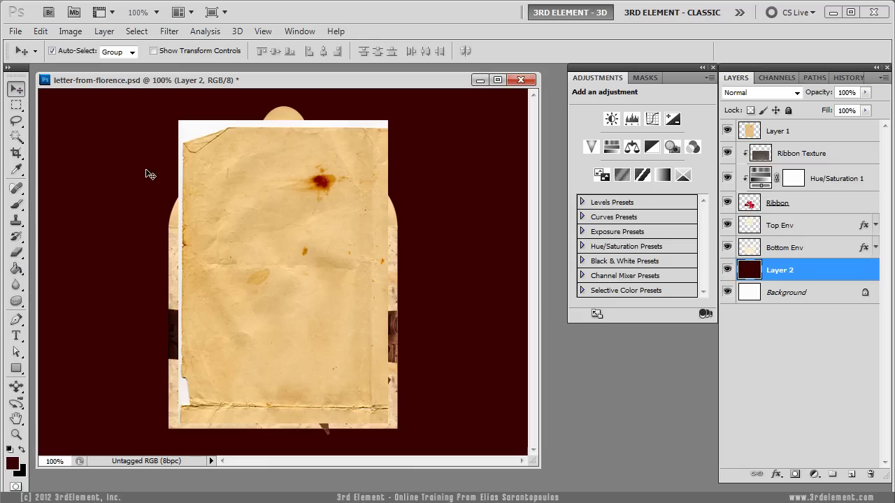
left_click_drag(271, 221, 186, 218)
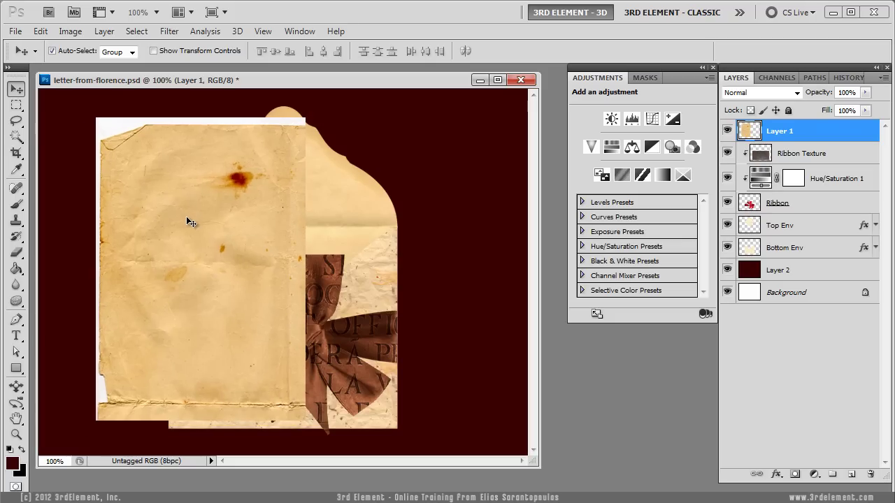
mouse_move(17, 137)
left_mouse_down()
mouse_move(110, 141)
mouse_move(119, 151)
left_mouse_up()
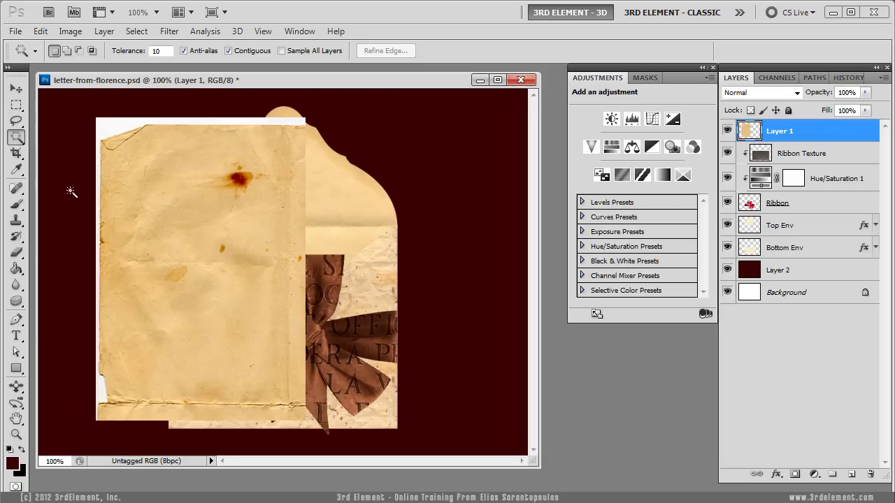
left_click_drag(16, 105, 134, 107)
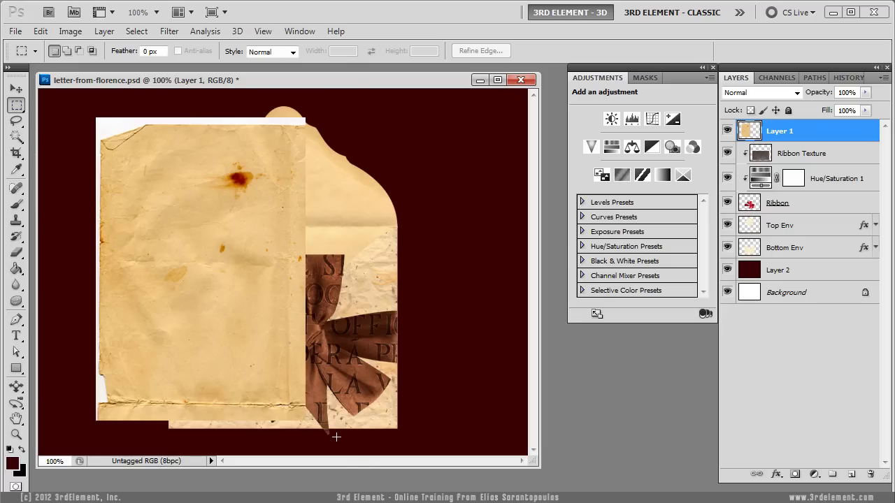
left_click_drag(143, 416, 77, 398)
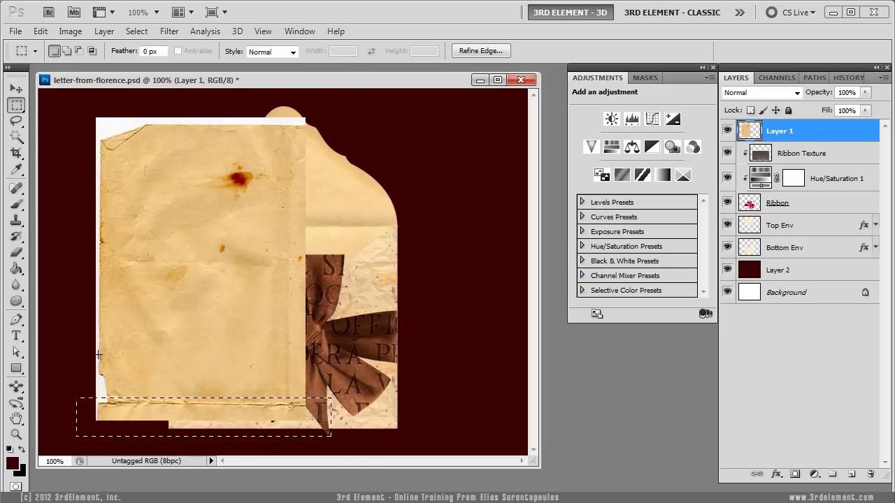
key("Delete")
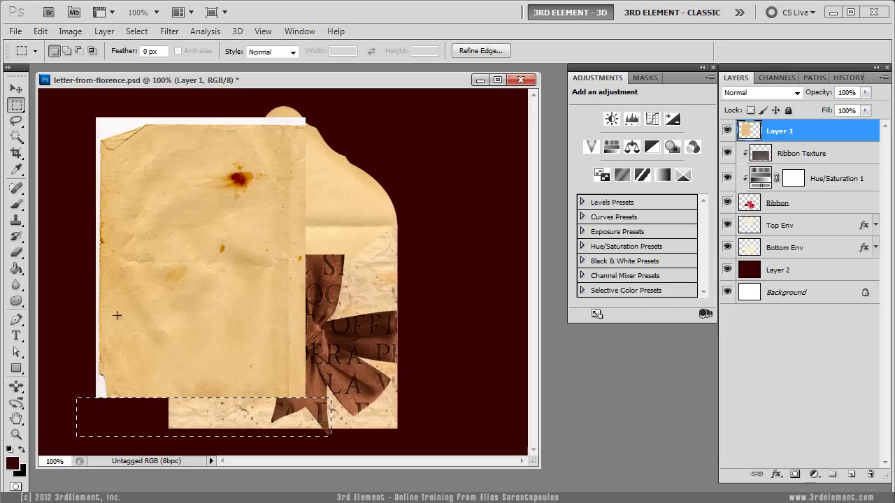
left_click(136, 32)
left_click(150, 59)
key("v")
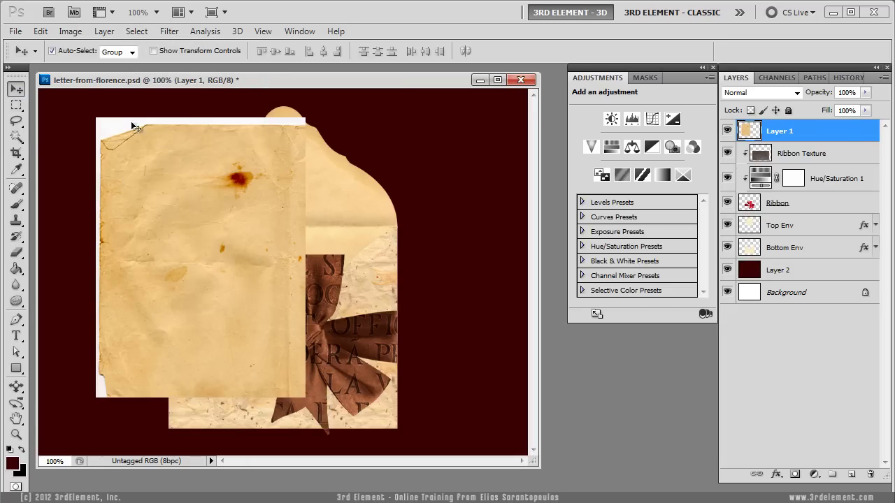
Select the paper's white borders along its top and left edges with the Magic Wand at tolerance 10, delete them and deselect
left_click(16, 137)
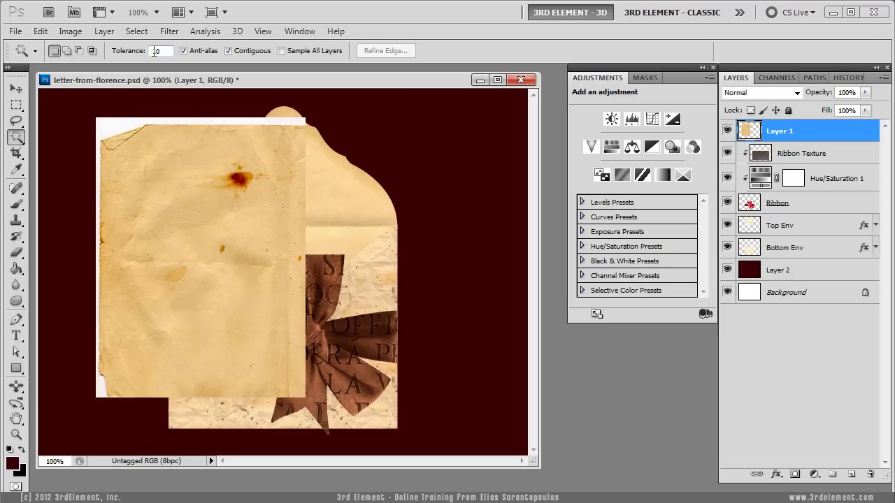
left_click(111, 131)
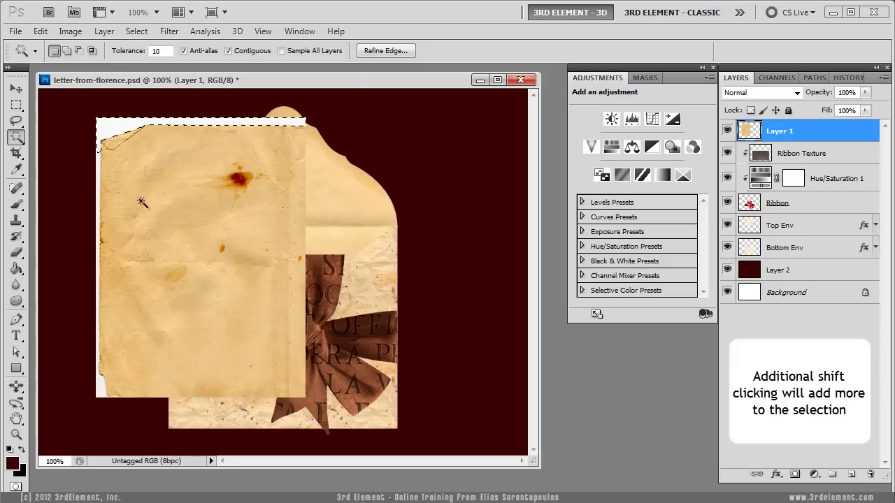
key("shift")
left_click(100, 190, "shift")
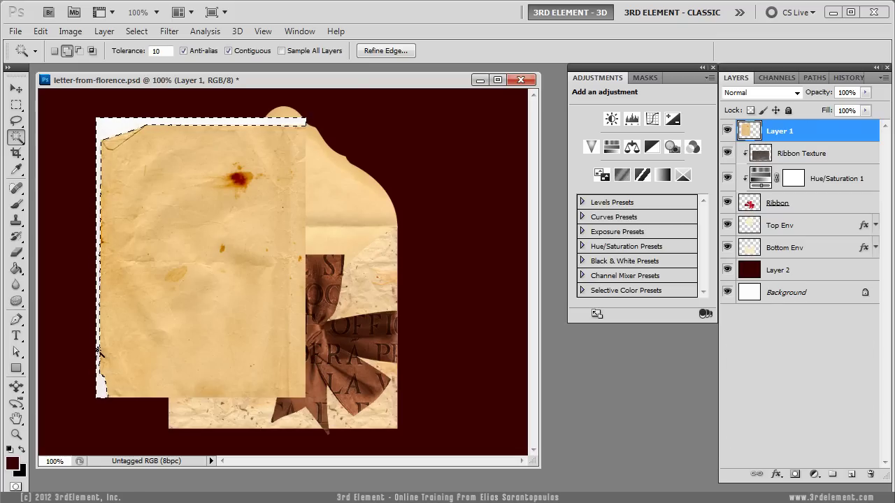
left_click(137, 33)
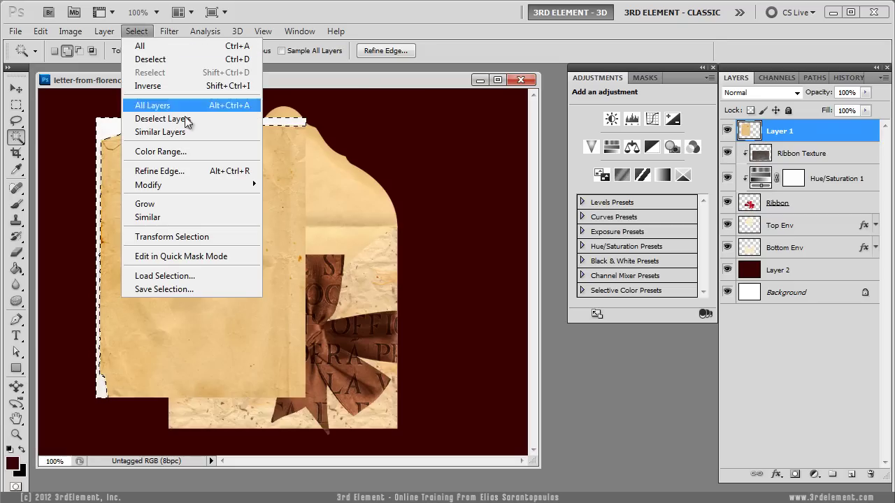
left_click(217, 218)
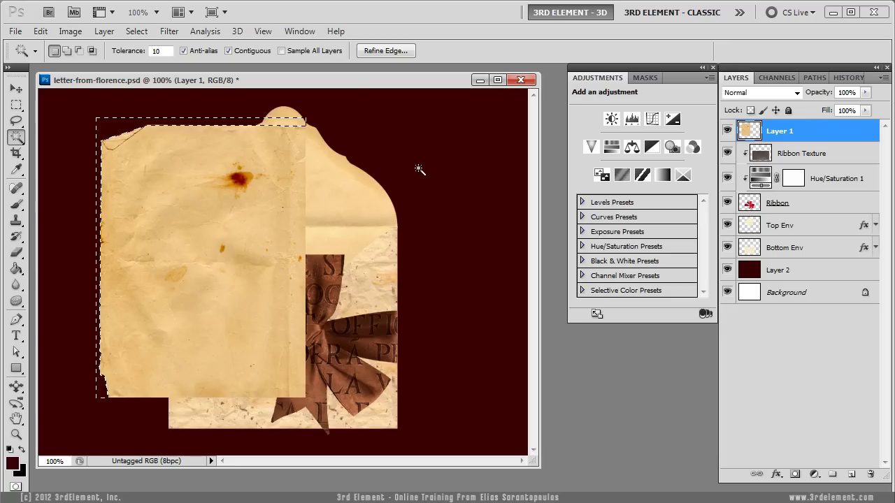
left_click(136, 32)
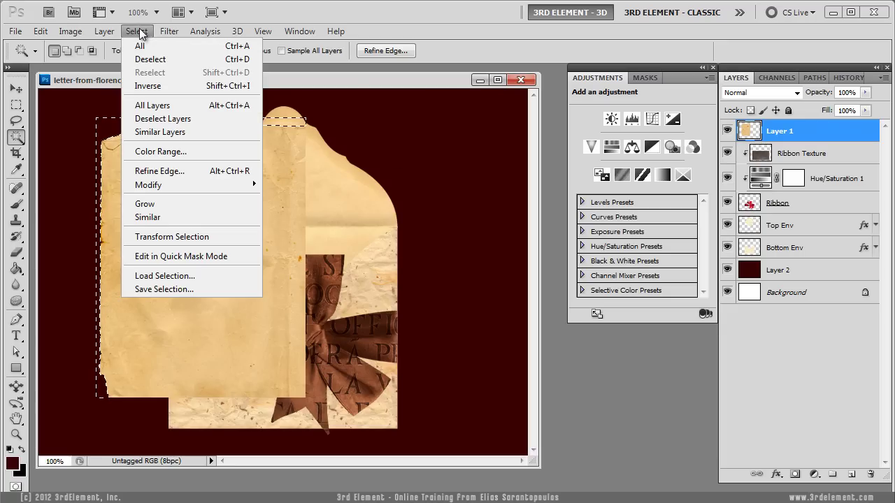
left_click(150, 60)
Scale the paper on Layer 1 to 50% with Free Transform and move it up beside the envelope's flap
left_click(16, 88)
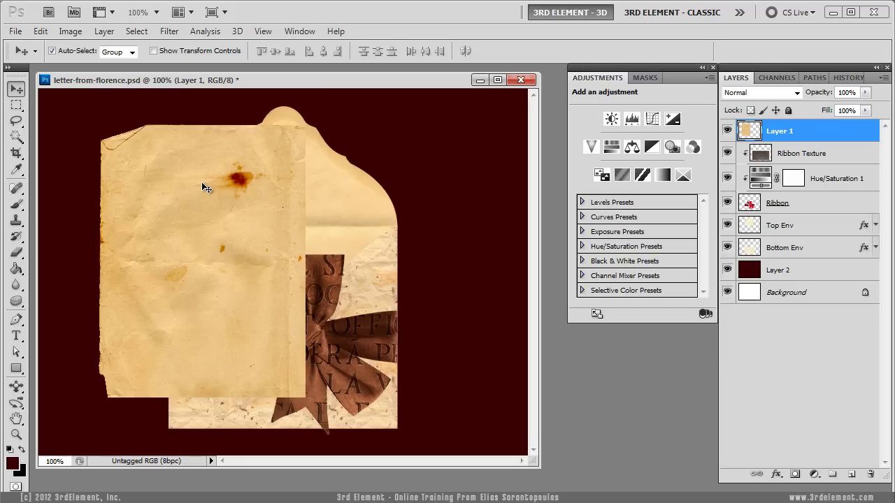
key("ctrl+t")
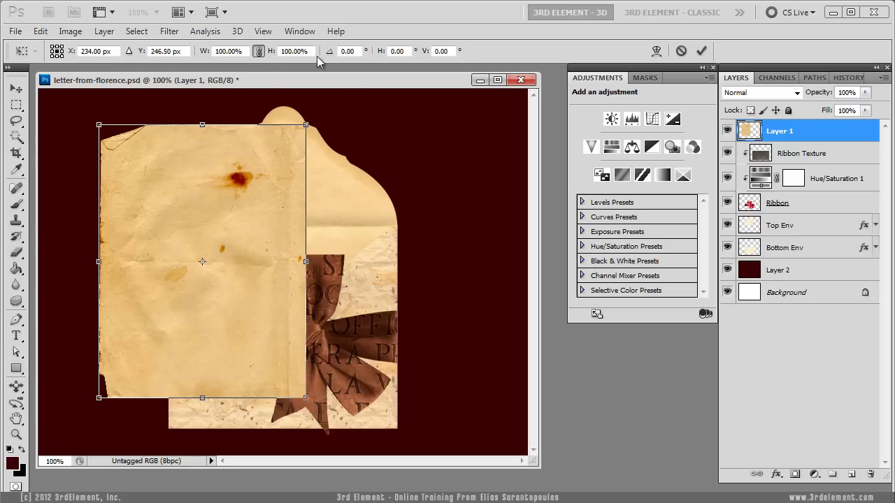
left_click(271, 55)
type("50")
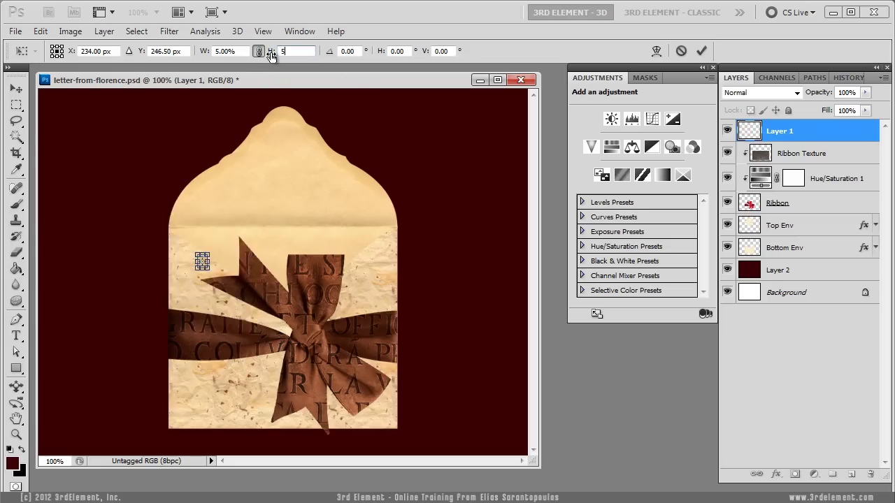
left_click(701, 51)
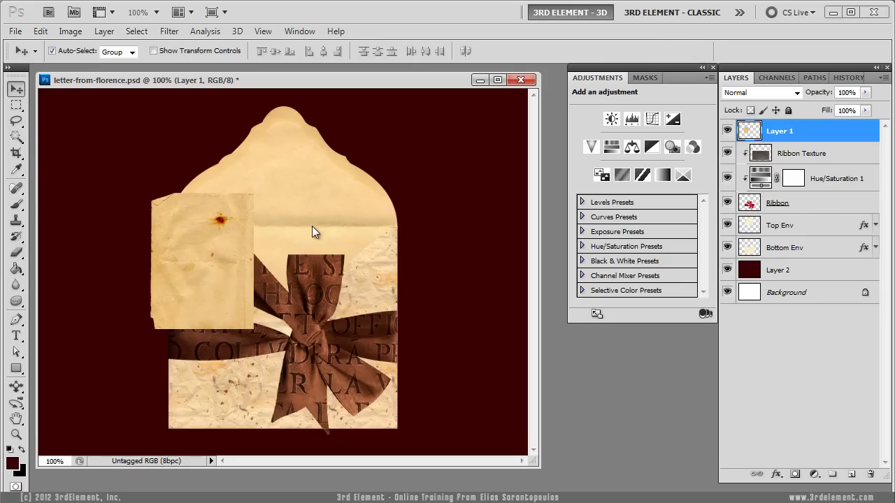
left_click_drag(226, 250, 216, 197)
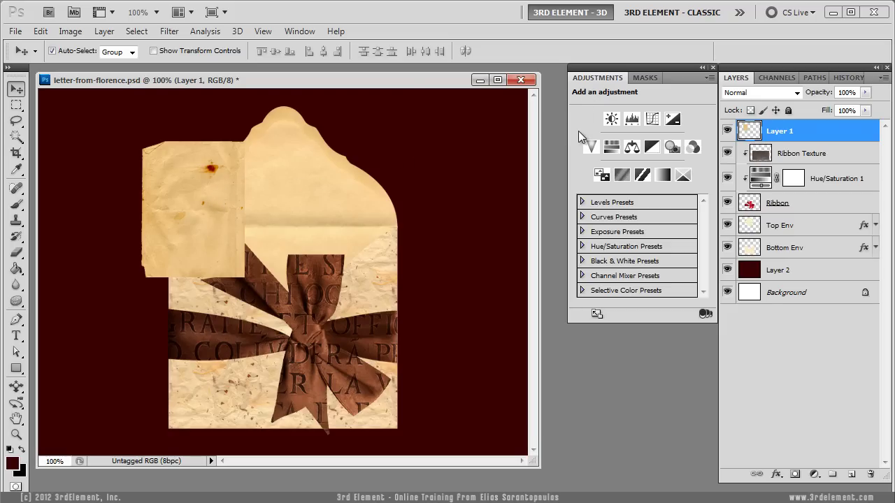
Add a Hue/Saturation adjustment layer above Layer 1 and set its Yellows to hue +17 and saturation -59
left_click(611, 147)
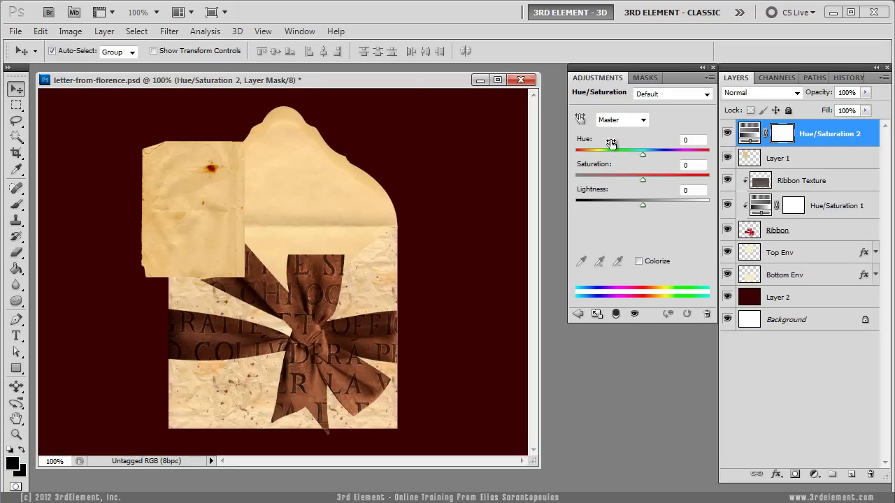
left_click(643, 122)
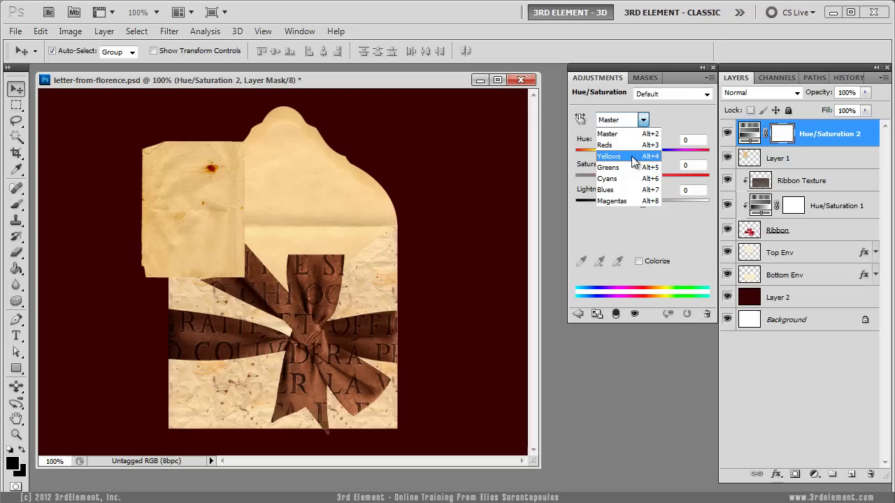
left_click(633, 156)
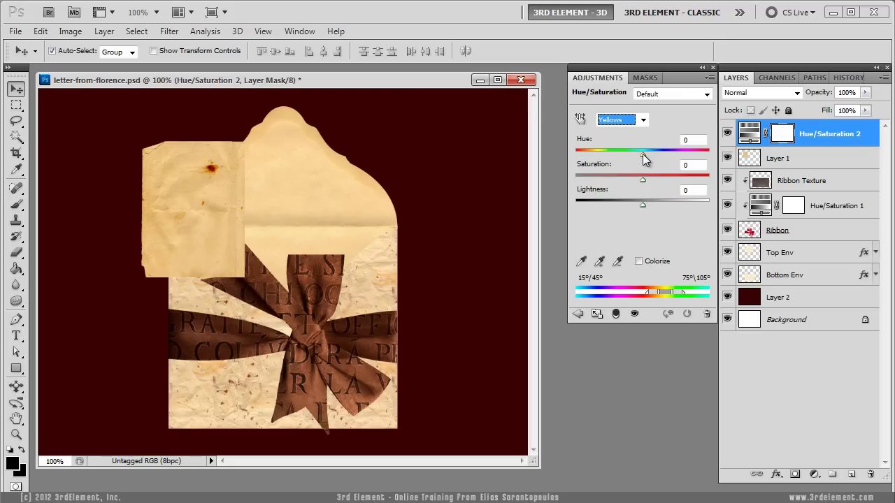
left_click_drag(642, 154, 605, 182)
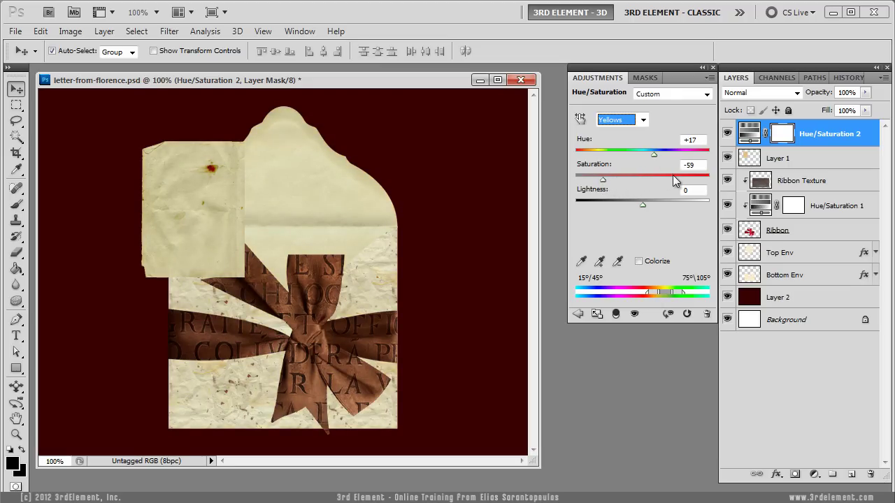
Clip the Hue/Saturation 2 adjustment to the paper layer and add a clipped Levels adjustment with the shadow input set to 45
left_click(615, 314)
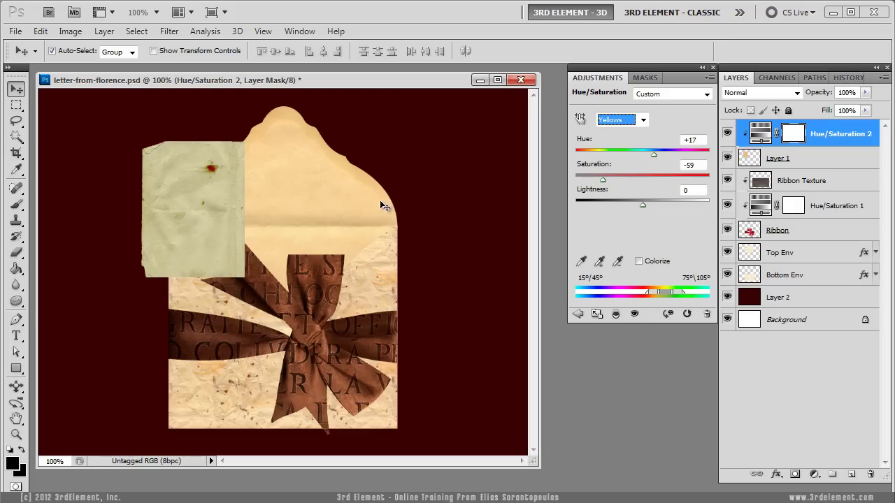
left_click(577, 318)
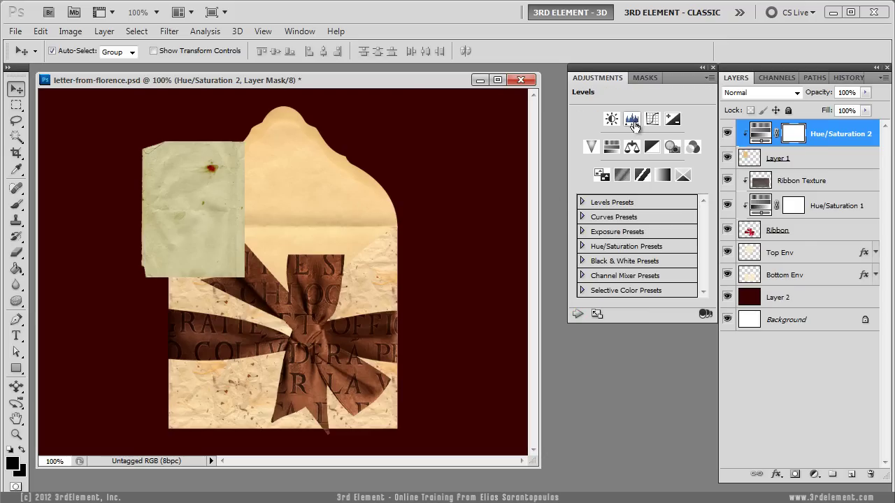
left_click(632, 120)
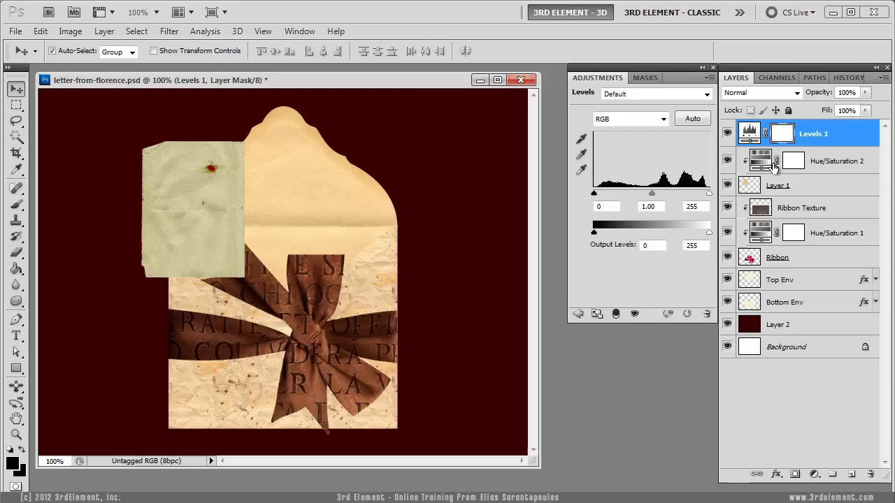
left_click(617, 315)
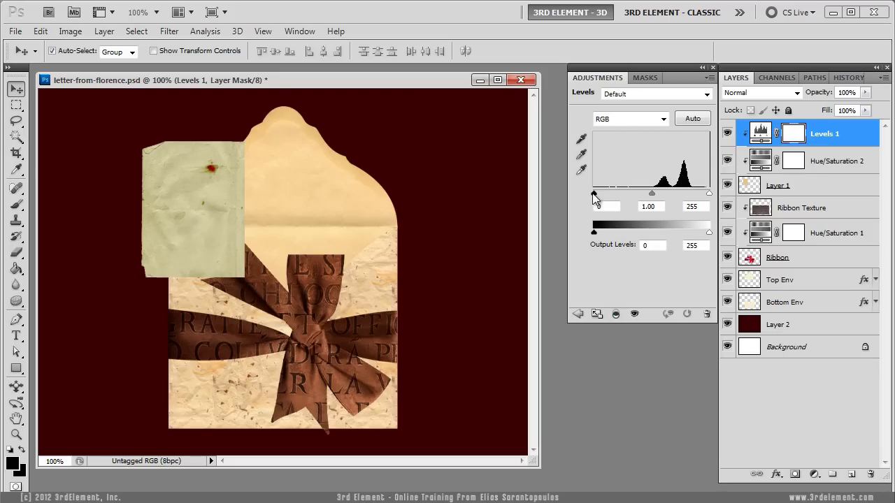
left_click_drag(593, 192, 614, 185)
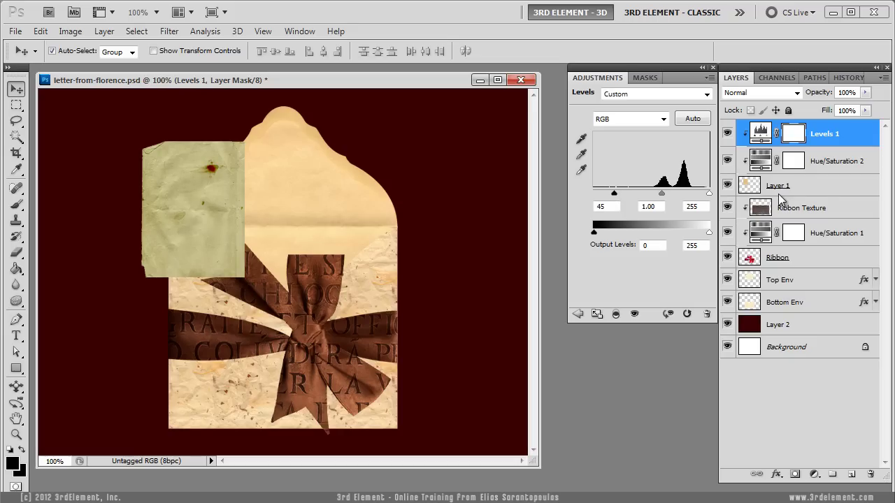
Merge Levels 1, Hue/Saturation 2 and Layer 1 into one layer and release its clipping mask
left_click(839, 186, "shift")
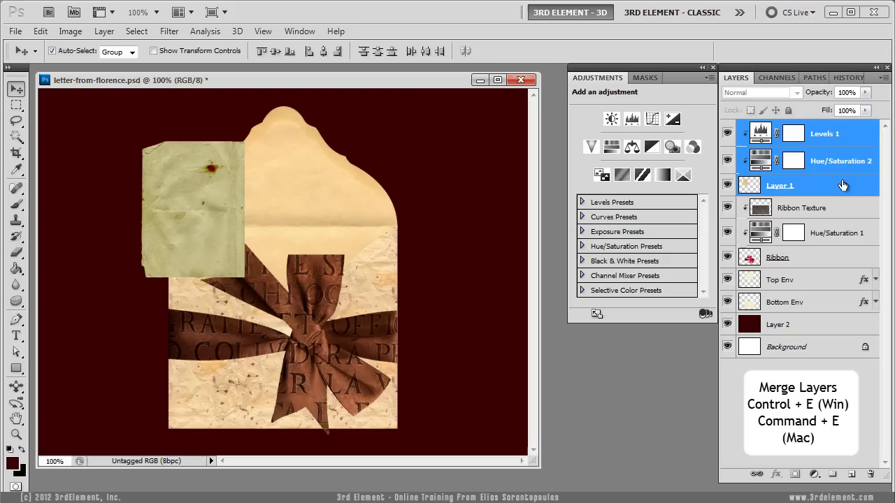
key("ctrl+e")
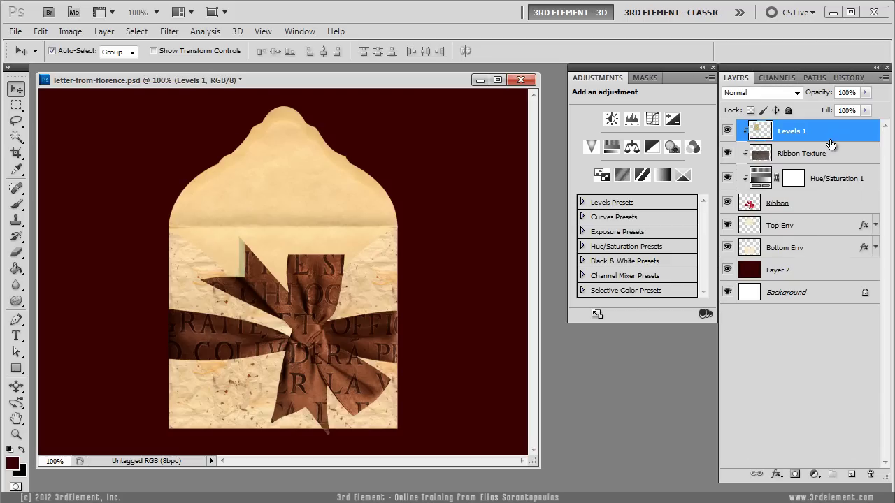
left_click(105, 32)
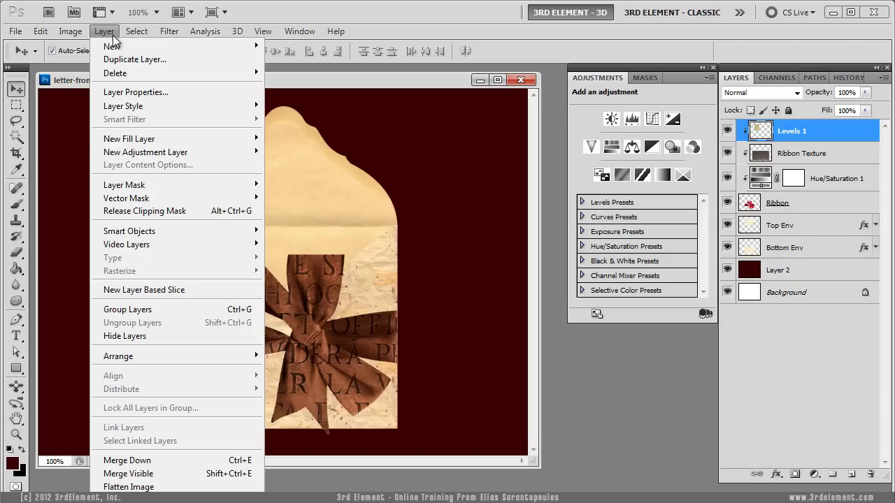
left_click(204, 209)
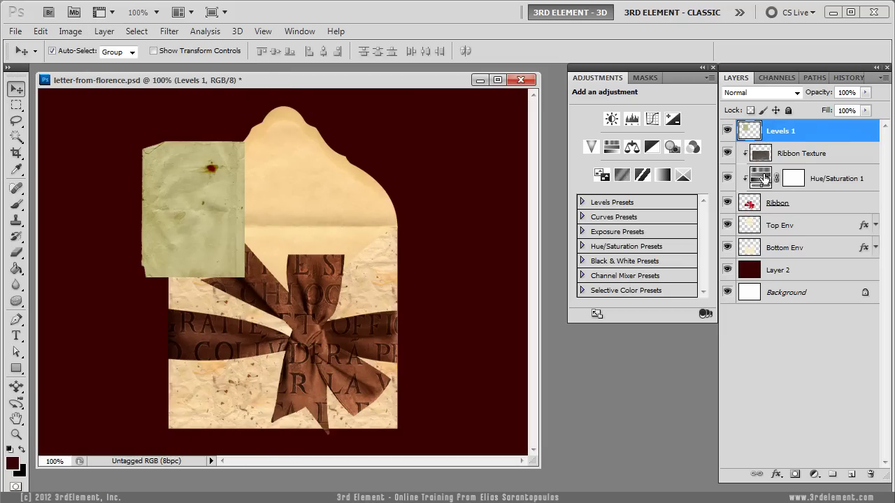
Rename the merged paper layer as Paper Texture
double_click(778, 133)
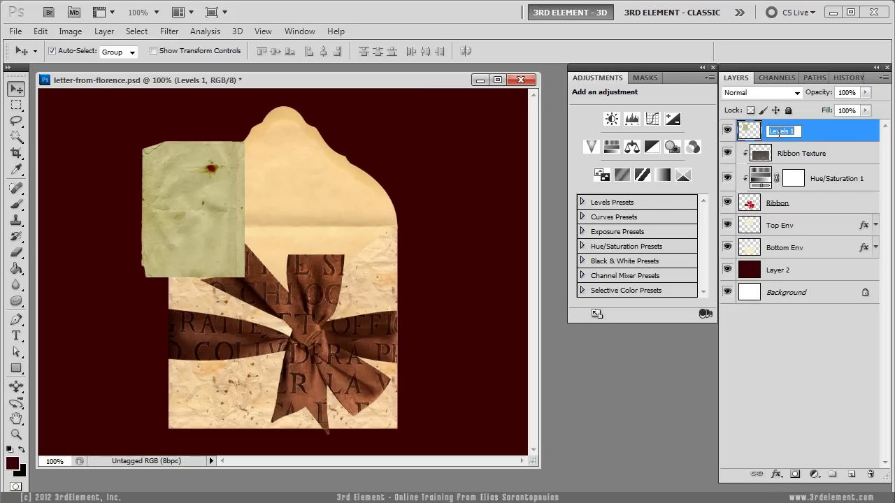
type("Paper Texture")
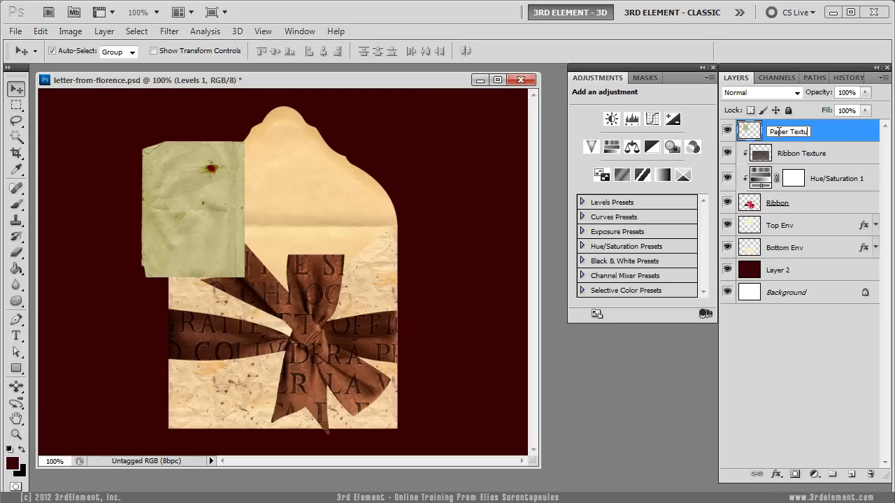
key("Return")
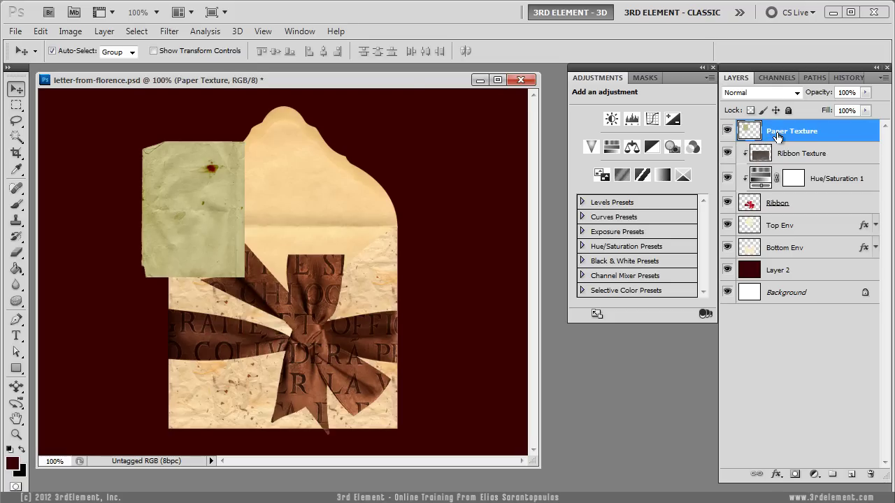
Open the florence-duomo image from the Letter From Florence folder
left_click(17, 32)
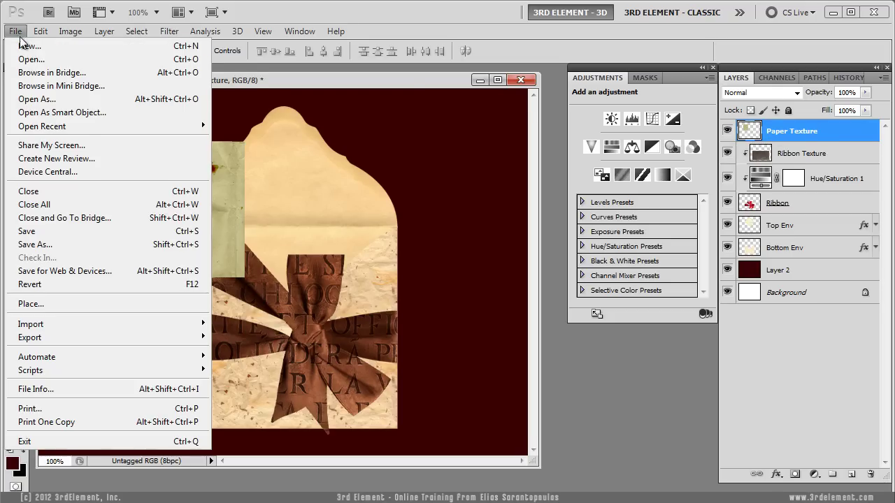
left_click(70, 60)
double_click(340, 140)
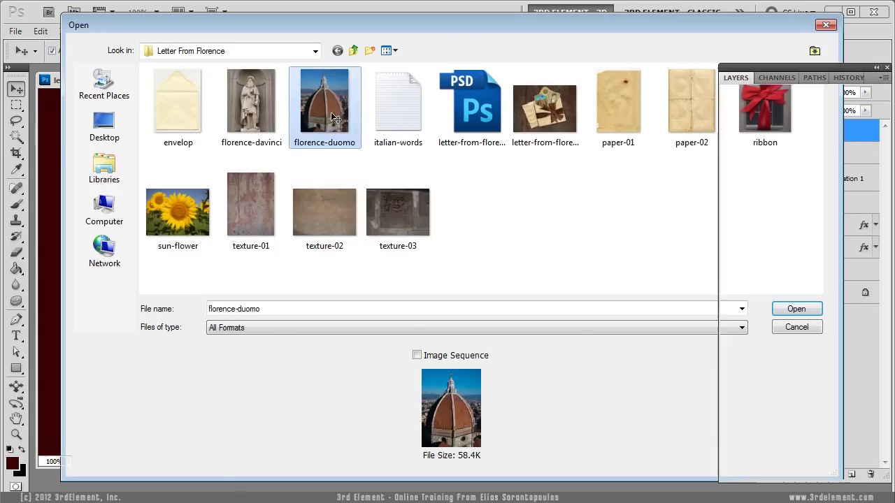
Copy the duomo photo into letter-from-florence.psd as a new layer and position it over the paper piece
left_click_drag(175, 96, 493, 195)
left_click_drag(466, 244, 283, 204)
left_click(558, 193)
left_click(558, 193)
left_click_drag(335, 240, 284, 216)
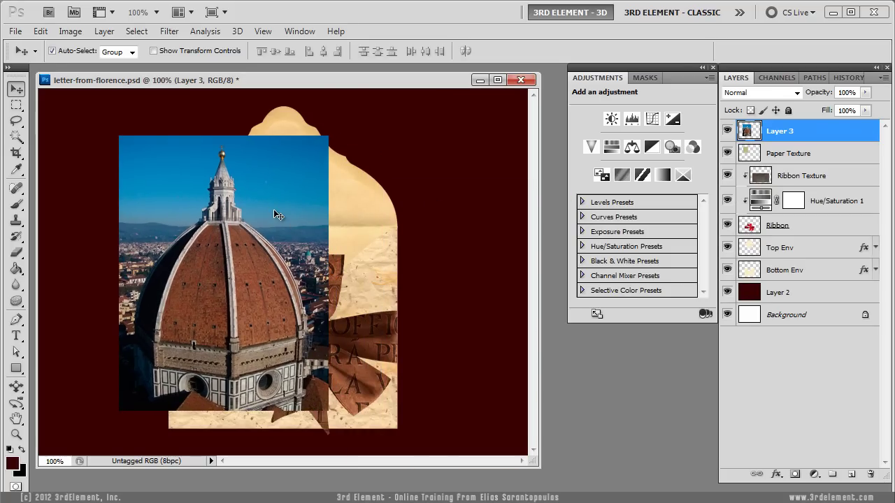
Scale the duomo photo proportionally to 40% with Free Transform
key("ctrl+t")
left_click(259, 51)
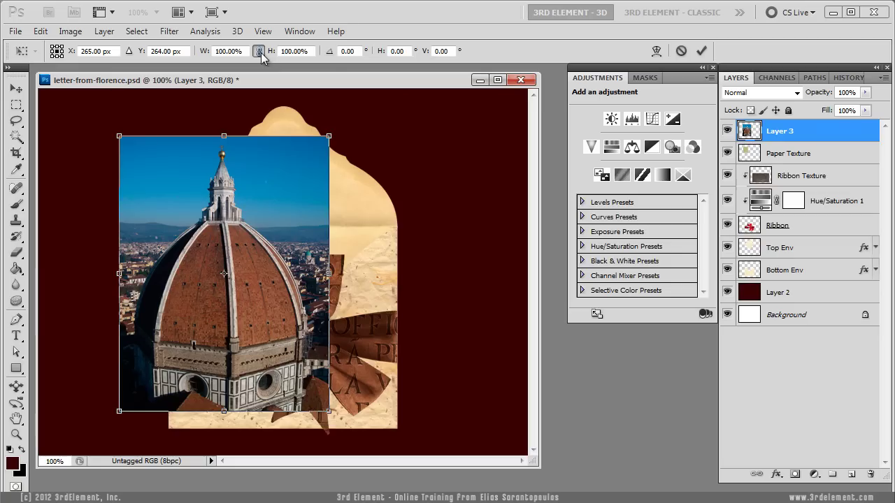
left_click(312, 51)
type("40")
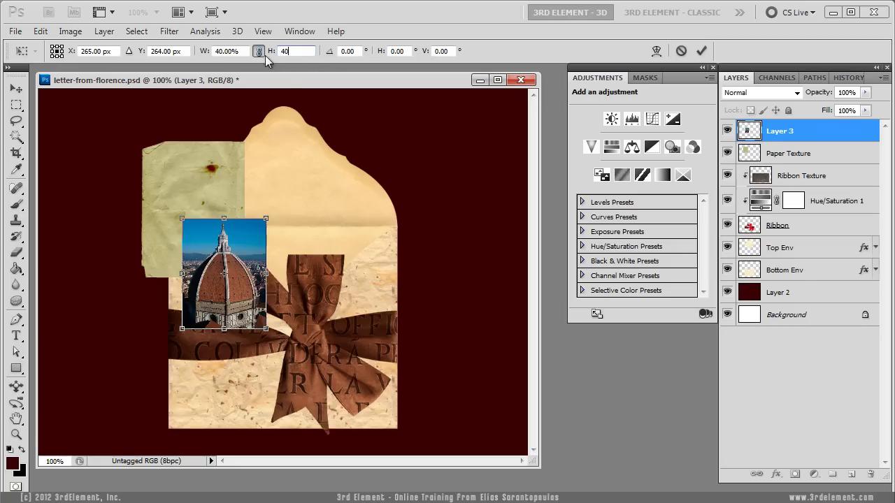
left_click(704, 53)
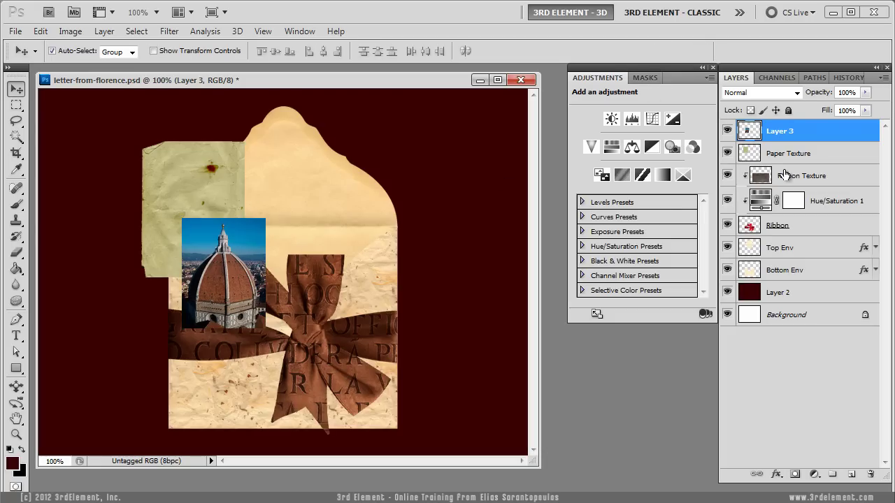
Align the duomo photo and the Paper Texture layer by their horizontal and vertical centers
left_click(826, 155, "shift")
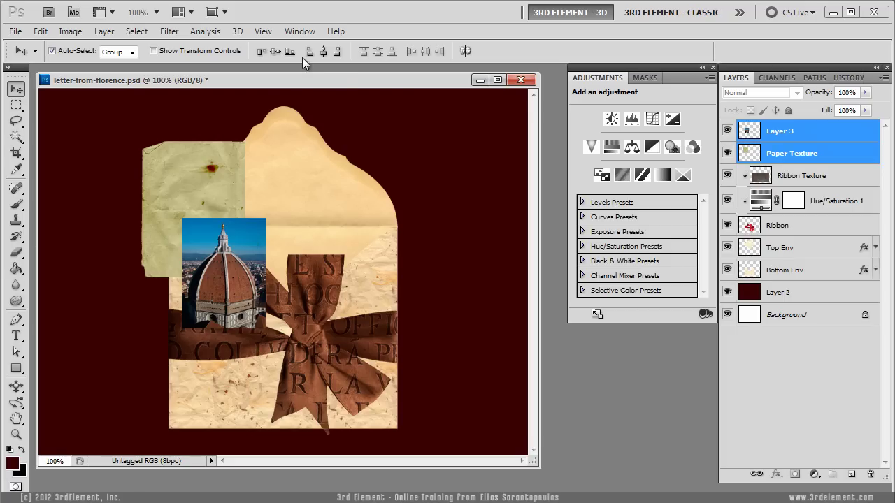
left_click(324, 51)
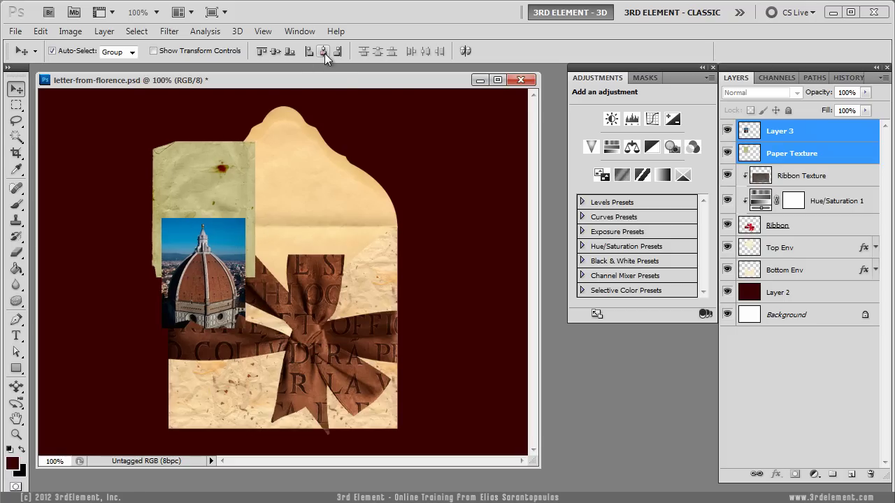
left_click(276, 52)
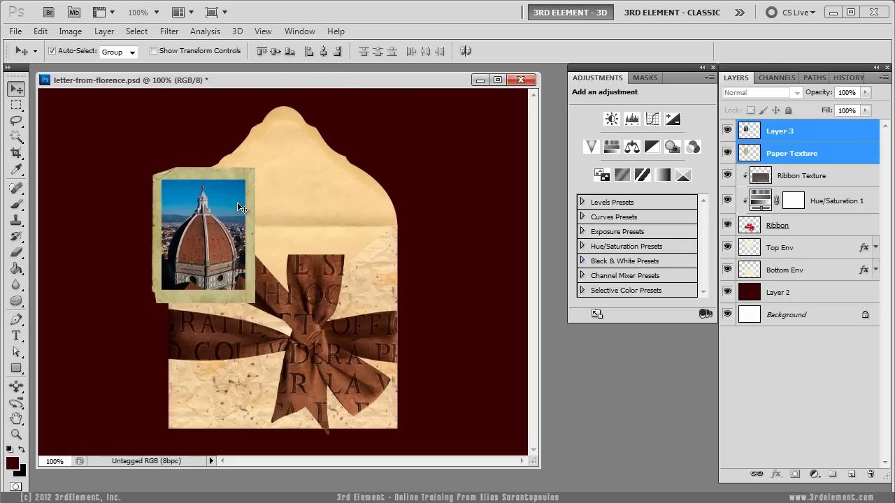
Nudge the duomo photo layer down by 3 px within the paper frame
left_click(800, 133)
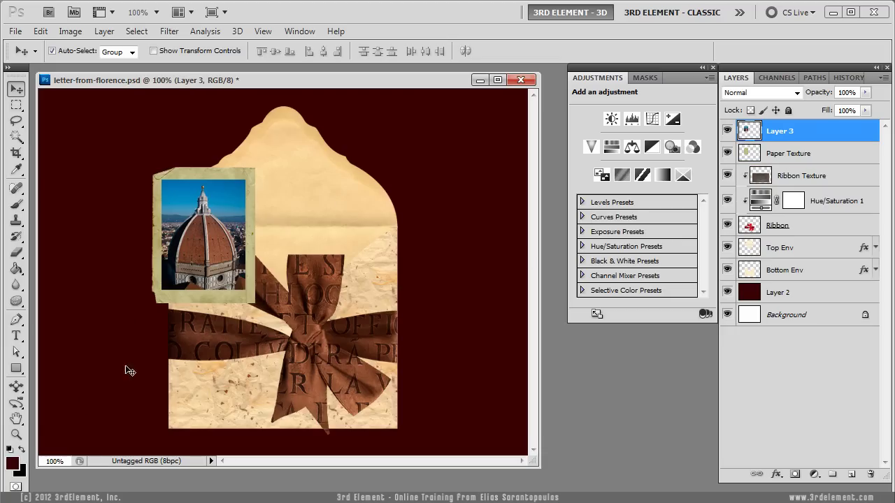
left_click(16, 434)
left_click(228, 221)
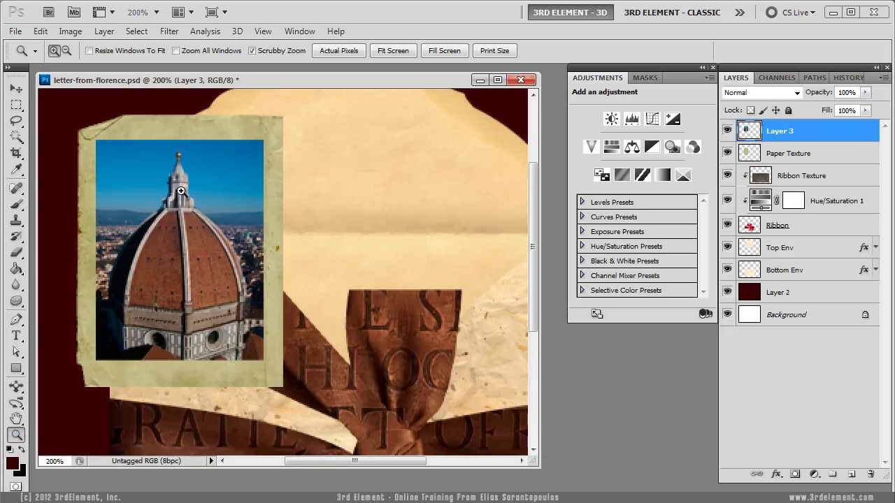
left_click_drag(180, 191, 260, 217)
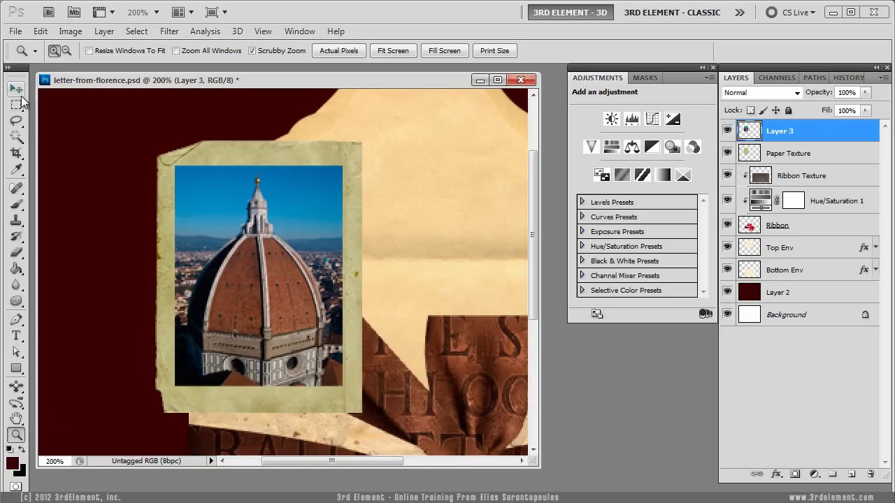
left_click(16, 88)
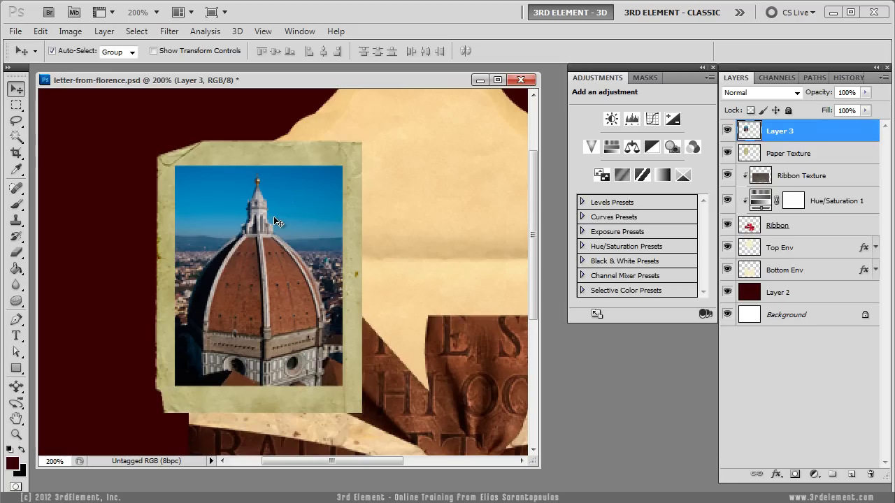
key("Down")
key("Down")
key("Down")
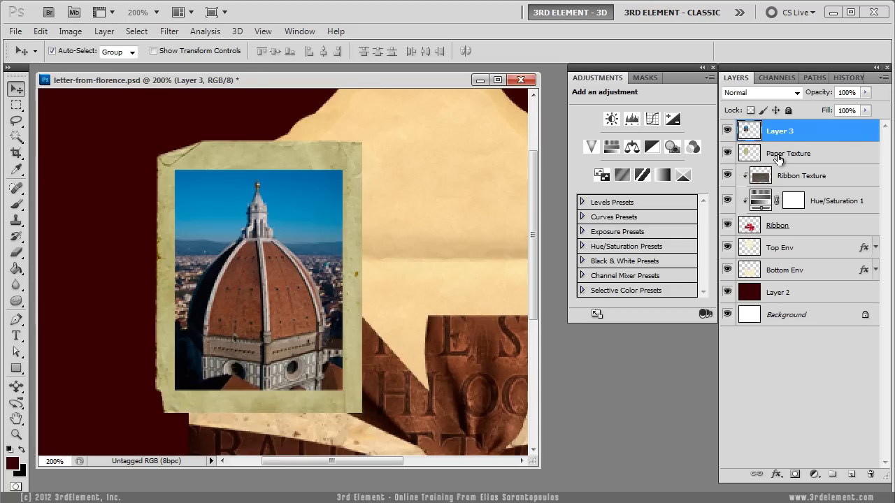
Load the Paper Texture layer's outline as a selection and subtract the duomo photo's rectangle to leave only the border
left_click(746, 153)
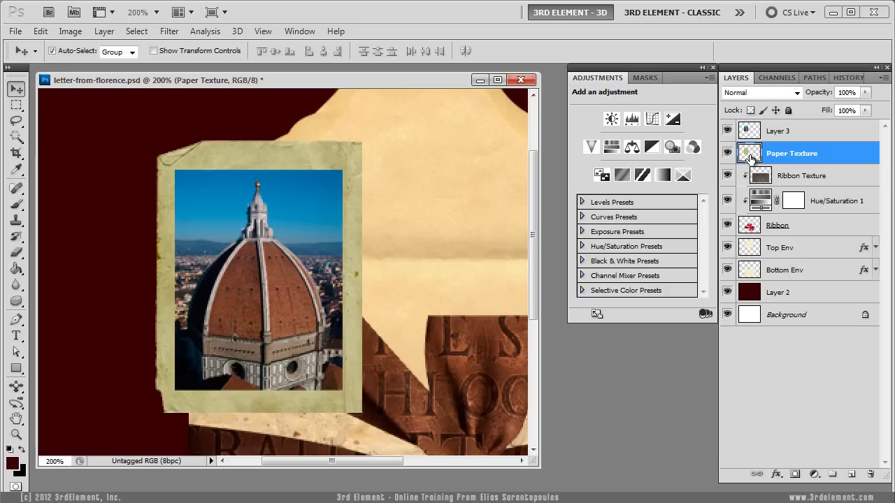
left_click(749, 157, "ctrl")
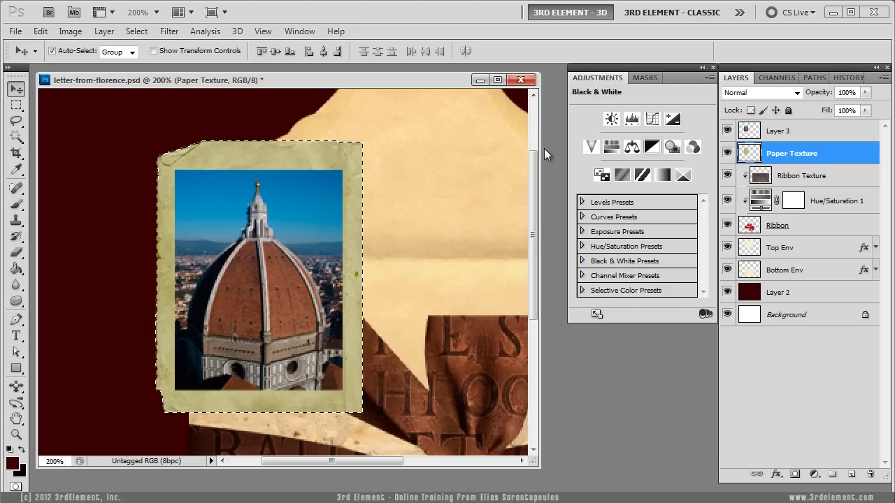
left_click(16, 105)
left_click(124, 106)
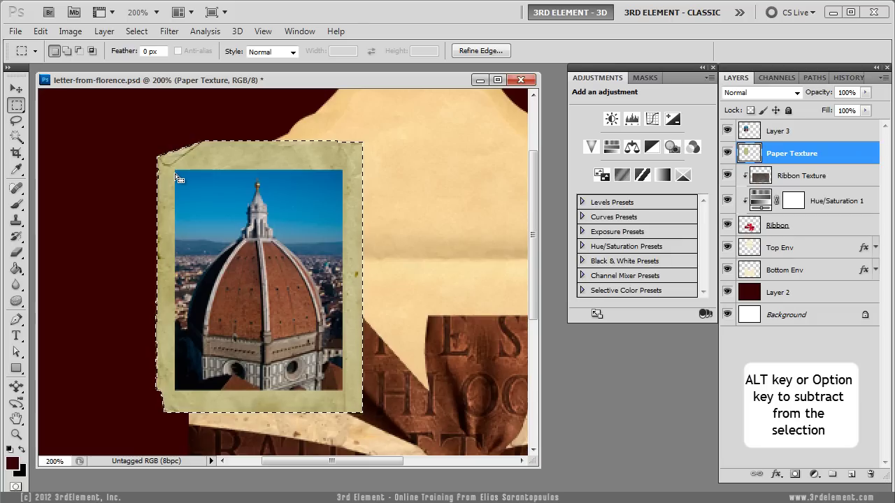
key("alt")
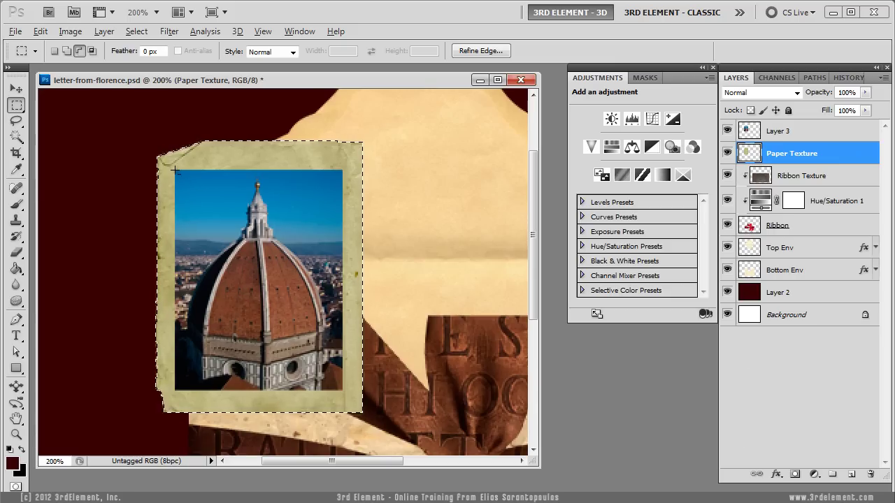
left_click_drag(175, 170, 346, 389)
Copy the selected paper border from Paper Texture and paste it as a new layer
left_click(41, 32)
left_click(100, 122)
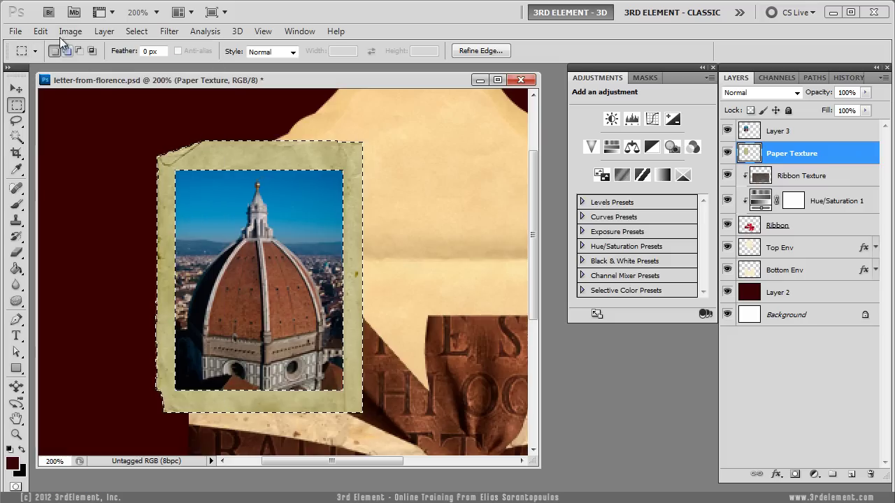
left_click(41, 31)
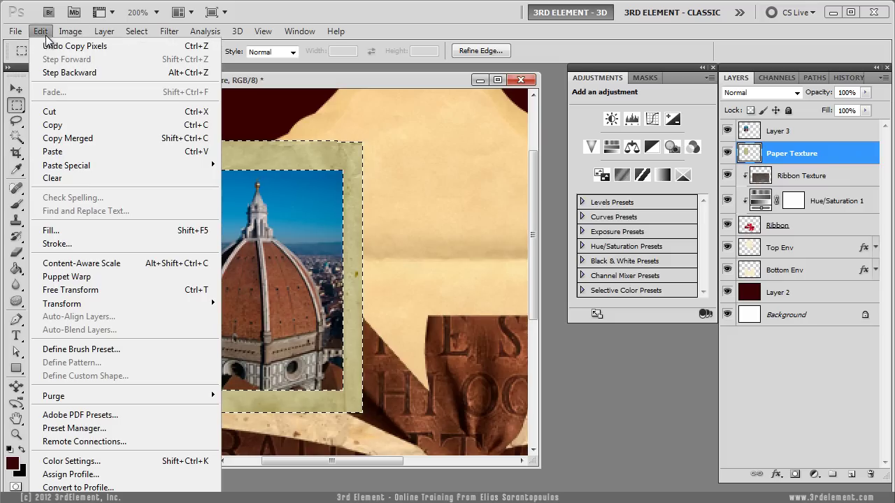
left_click(105, 149)
Move the pasted paper border aside to check its cut-out center, and undo the move
left_click(15, 88)
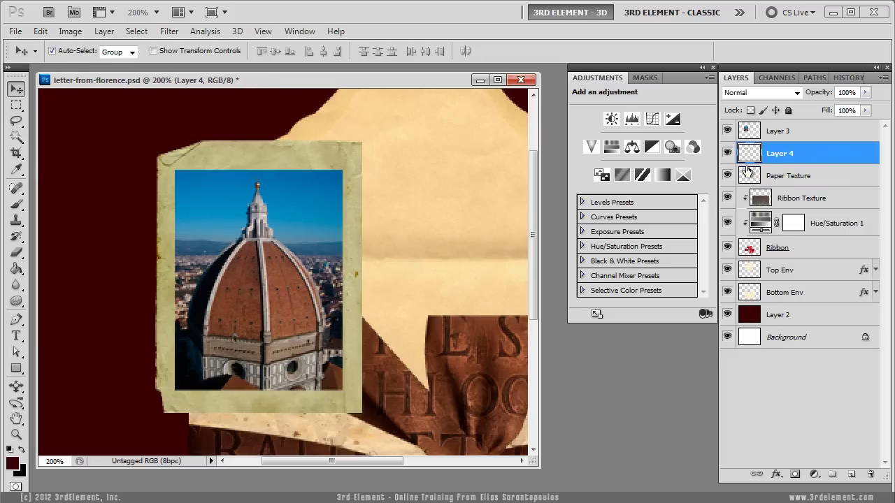
left_click_drag(311, 163, 458, 157)
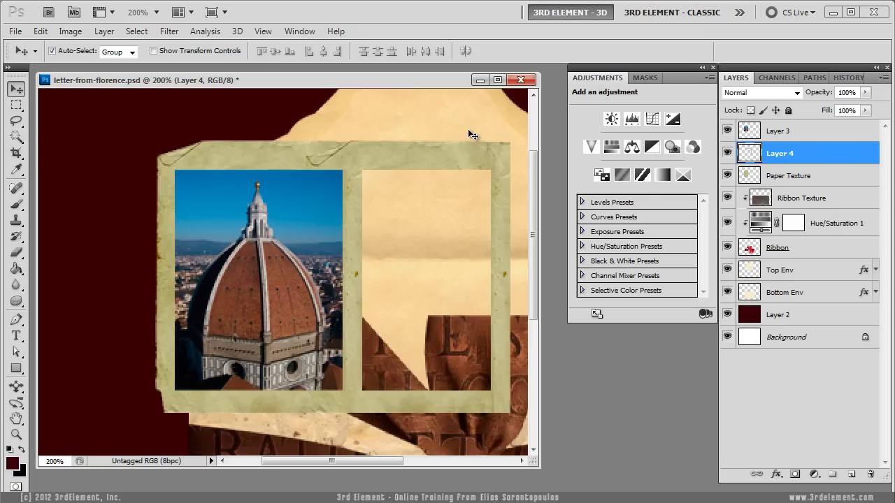
key("ctrl+z")
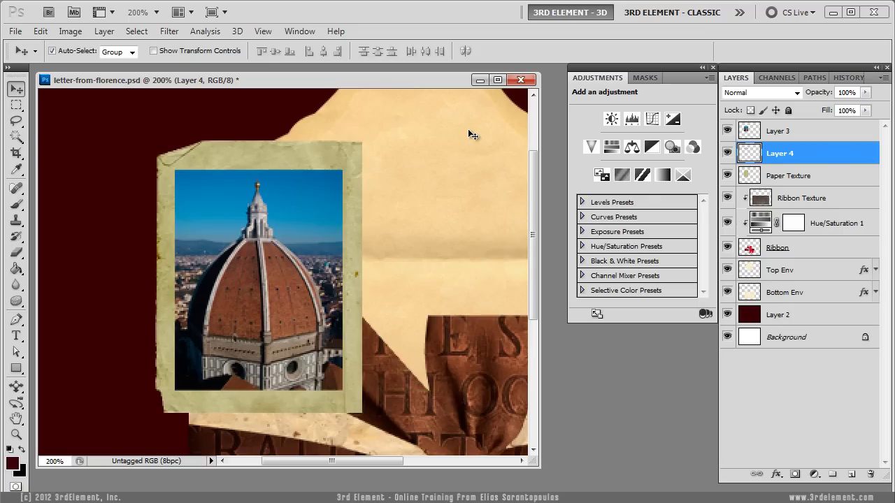
Start a Pattern Overlay on Layer 4 and append the Rock Patterns set to the available patterns
left_click(108, 32)
mouse_move(176, 107)
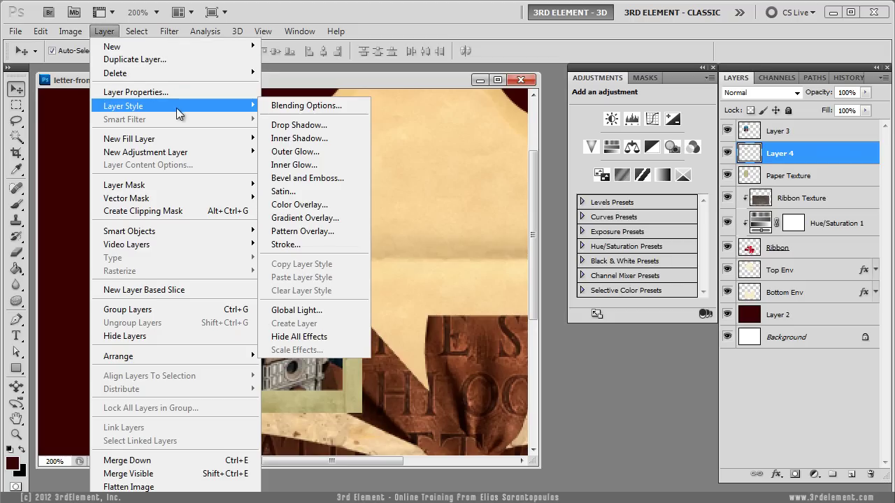
left_click(338, 230)
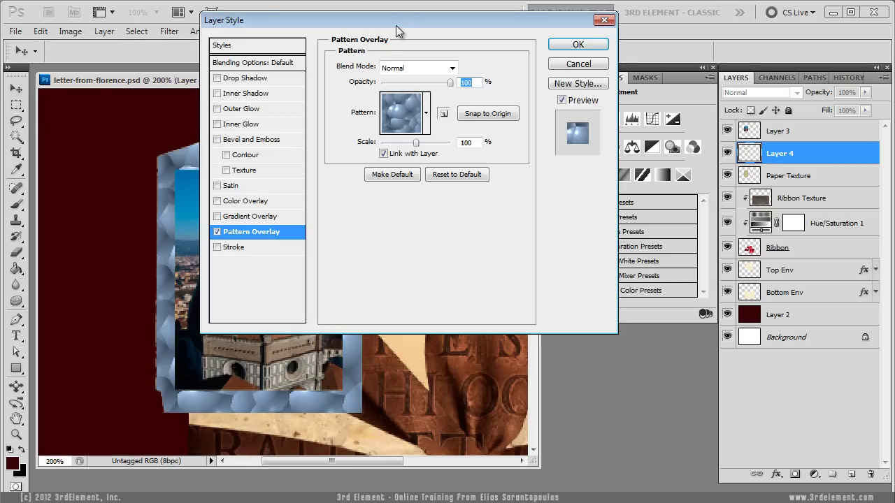
left_click_drag(395, 31, 407, 40)
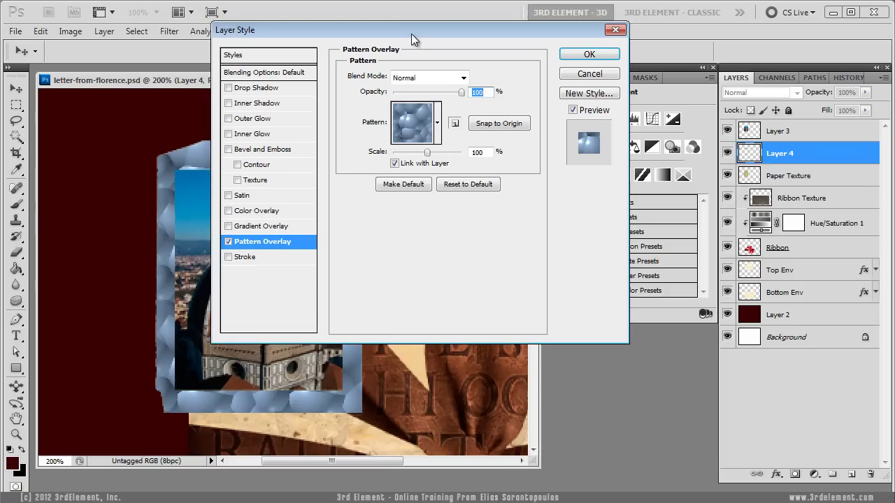
left_click(413, 125)
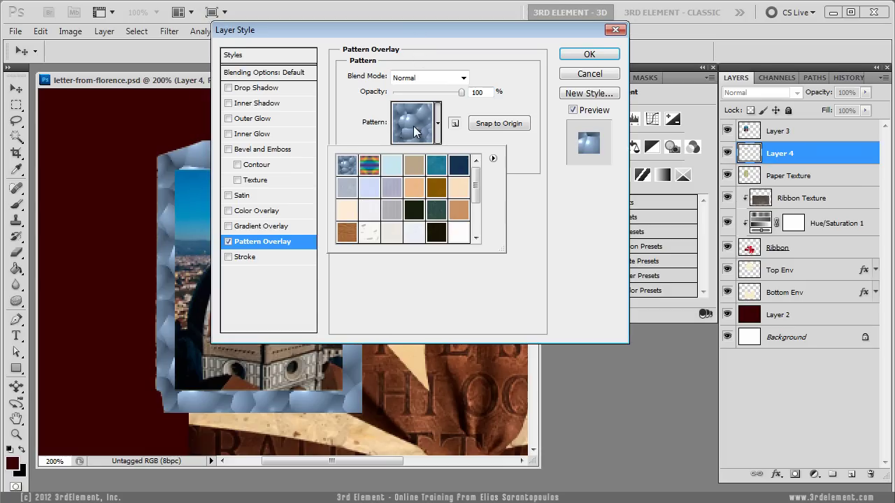
left_click(493, 159)
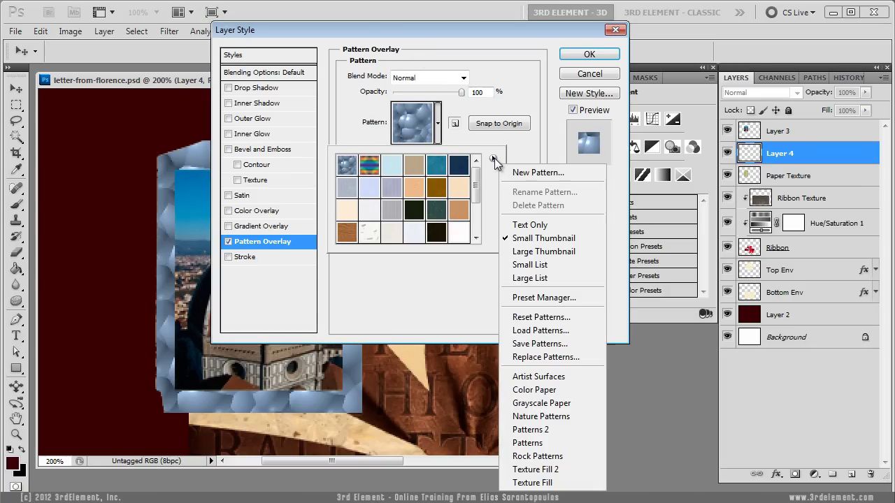
left_click(589, 458)
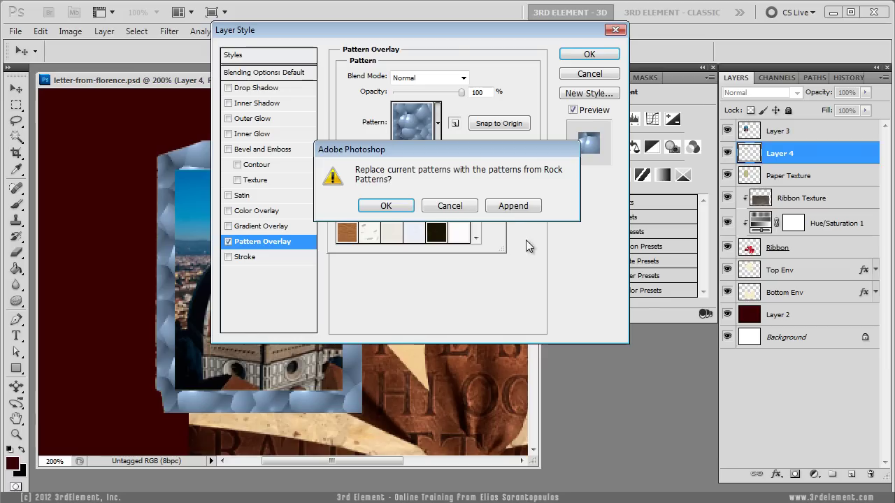
left_click(513, 206)
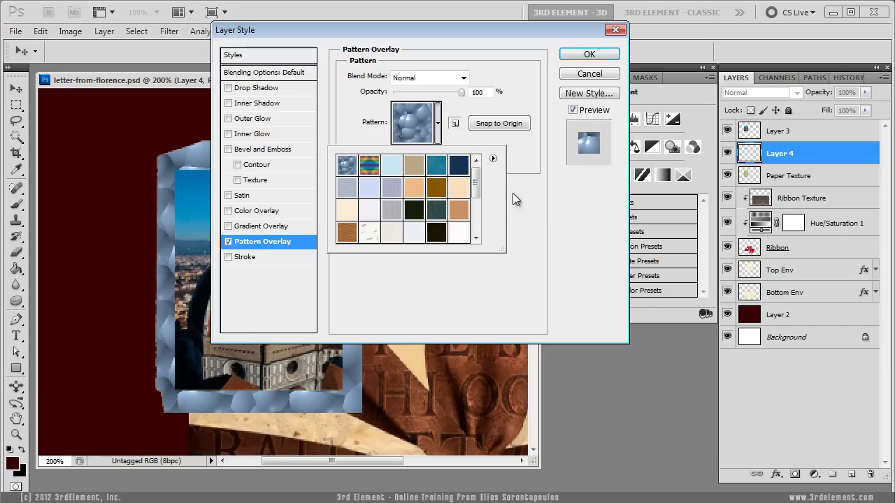
Apply the pale grey-green rock pattern to Layer 4's Pattern Overlay with the Color Burn blend mode and collapse its effects list
left_click_drag(478, 176, 473, 223)
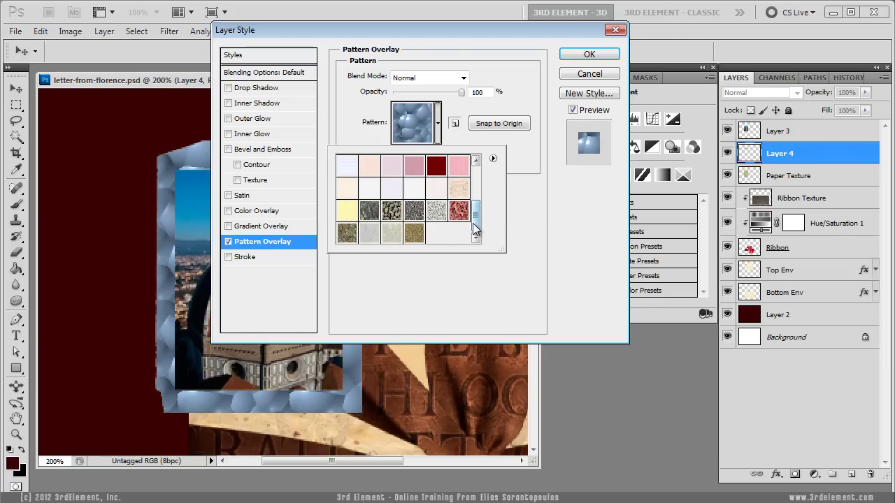
left_click(392, 239)
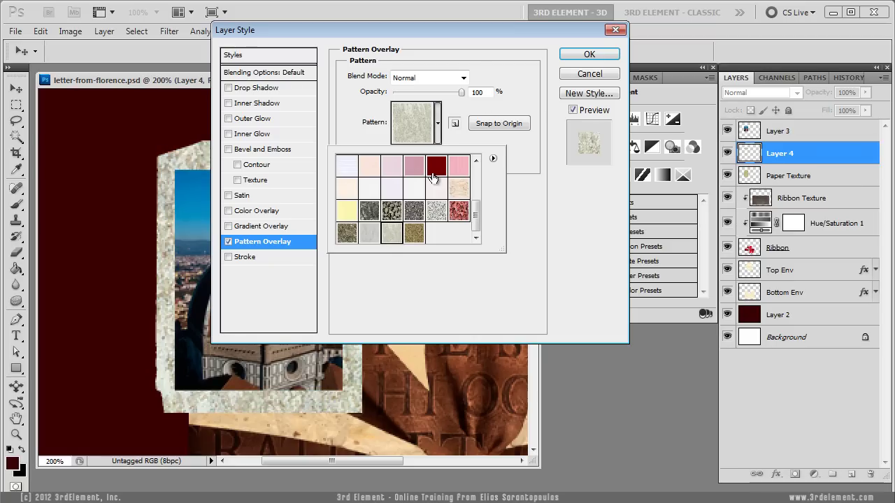
left_click(464, 77)
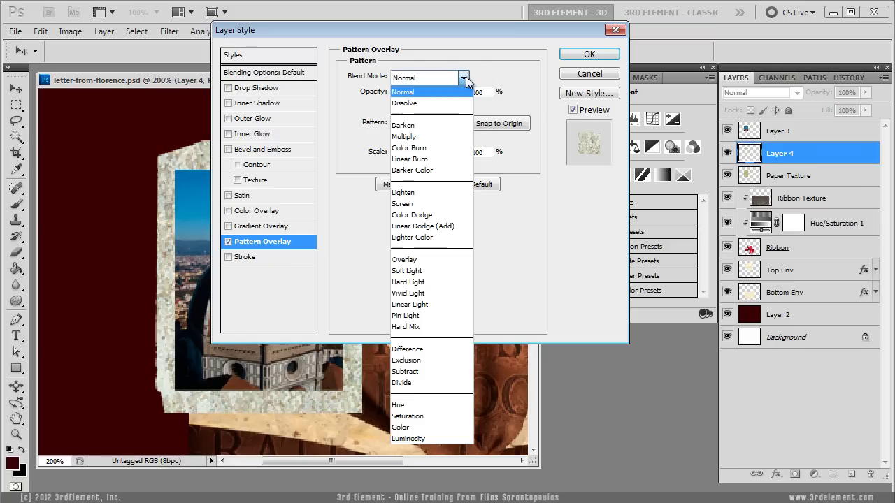
left_click(443, 148)
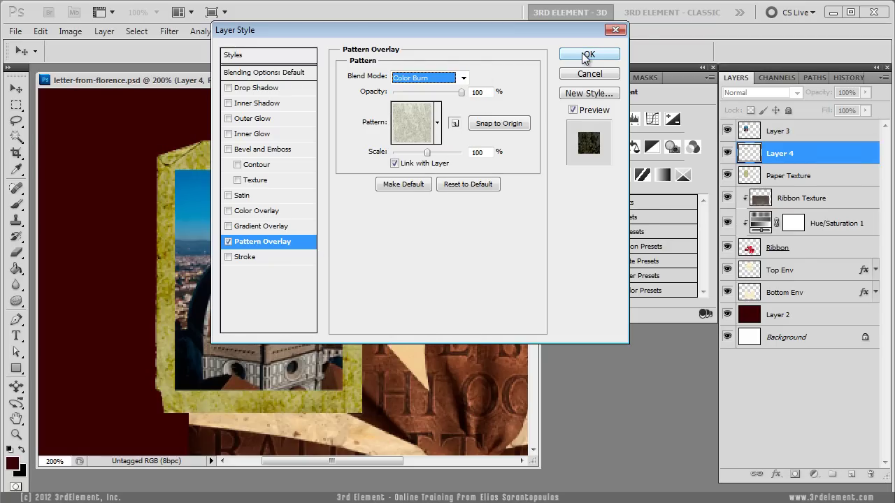
left_click(587, 54)
left_click(875, 153)
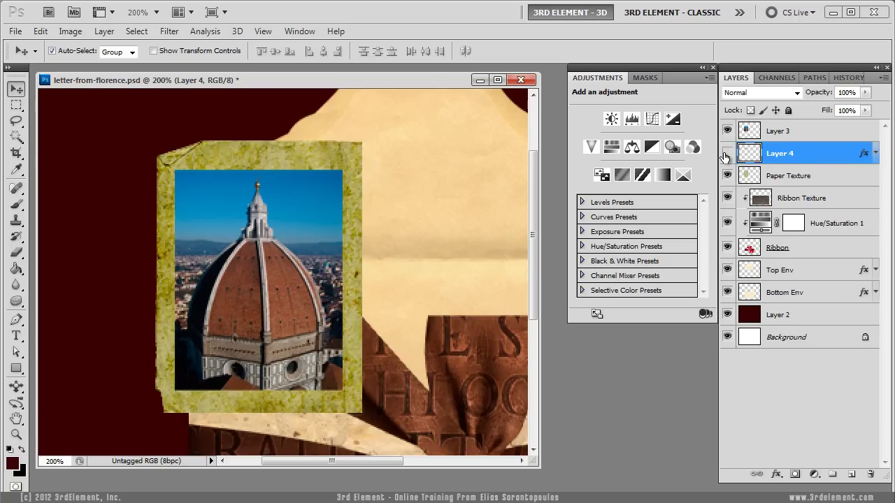
Rename Layer 4 as Frame and Layer 3 as Duomo
double_click(780, 154)
type("Frame")
key("Return")
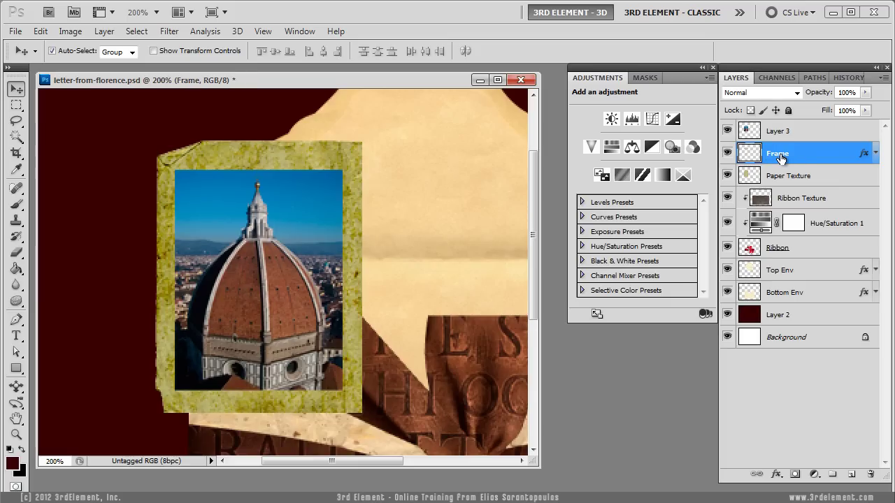
double_click(780, 131)
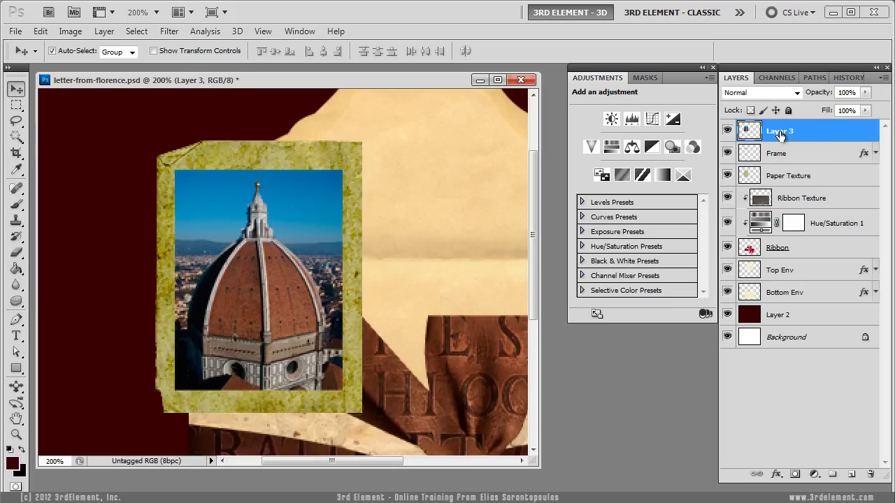
type("Duomo")
key("Return")
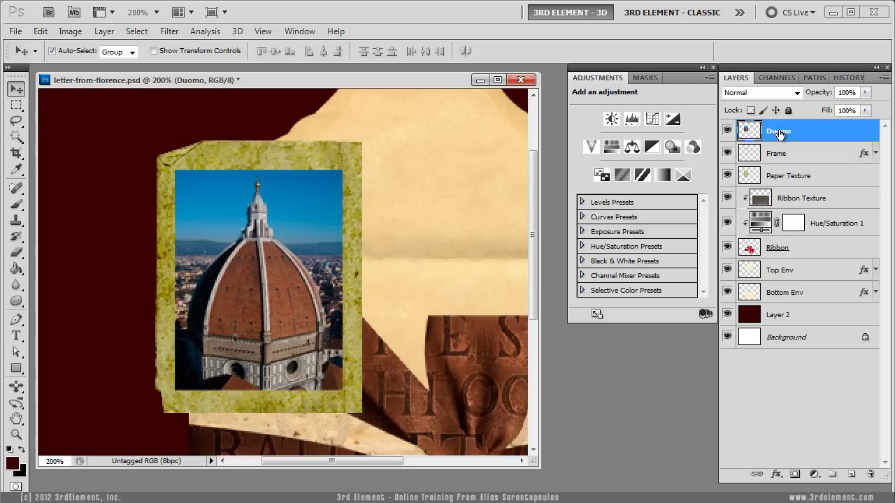
Set the Duomo layer's blend mode to Hard Light
double_click(22, 433)
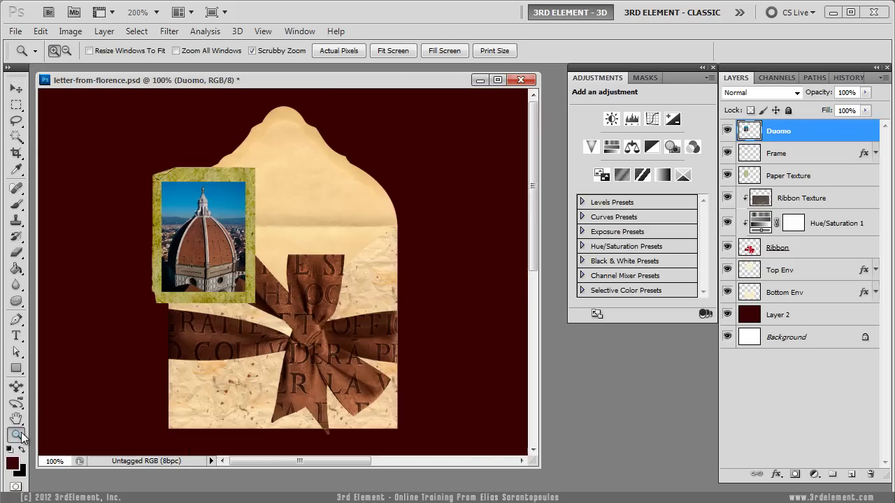
key("v")
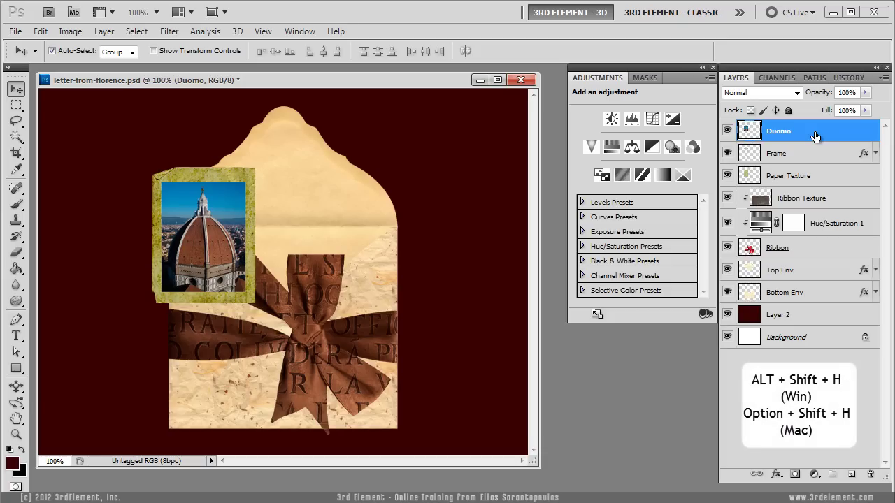
key("alt+shift+h")
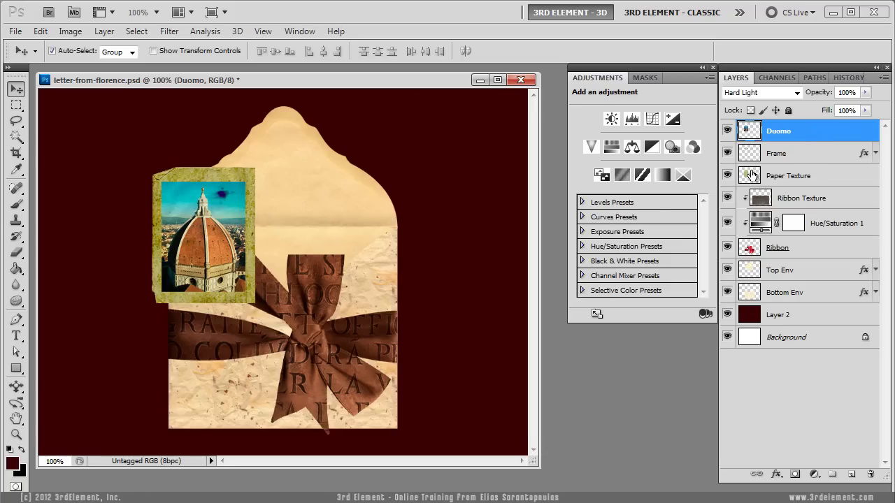
Link the Duomo, Frame and Paper Texture layers and shift them together to the right over the envelope
left_click(809, 181, "shift")
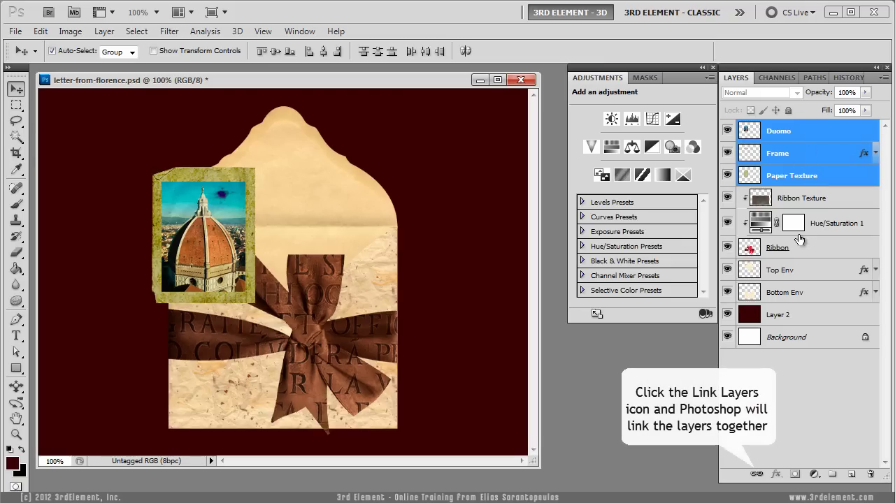
left_click(756, 474)
left_click_drag(191, 241, 216, 239)
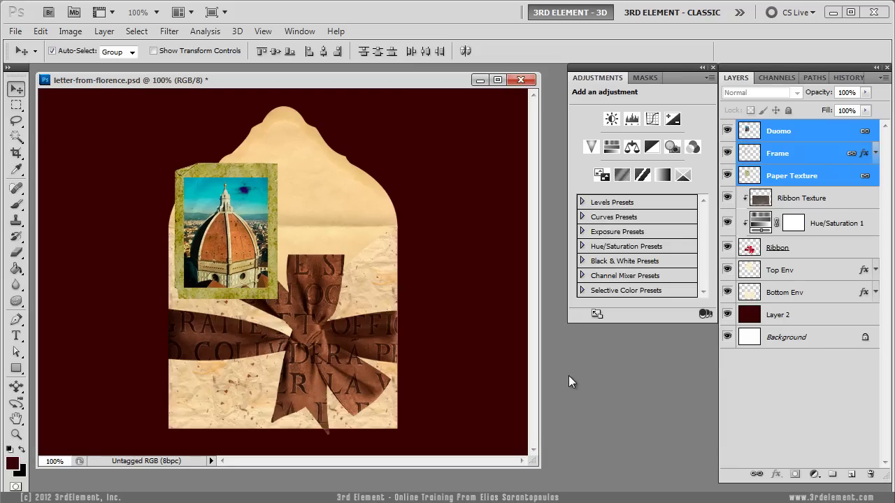
Open letter-from-florence-final.jpg to examine how the photos sit in the finished envelope, and minimize it
key("ctrl+o")
double_click(545, 112)
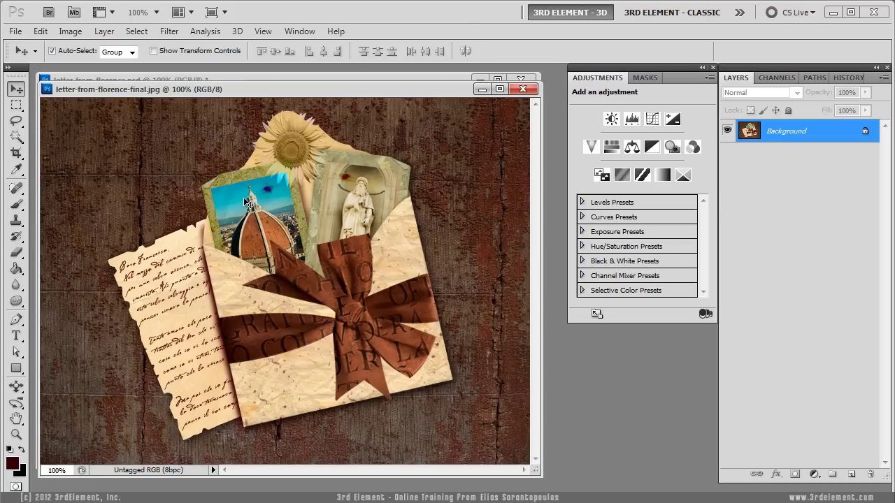
left_click(482, 91)
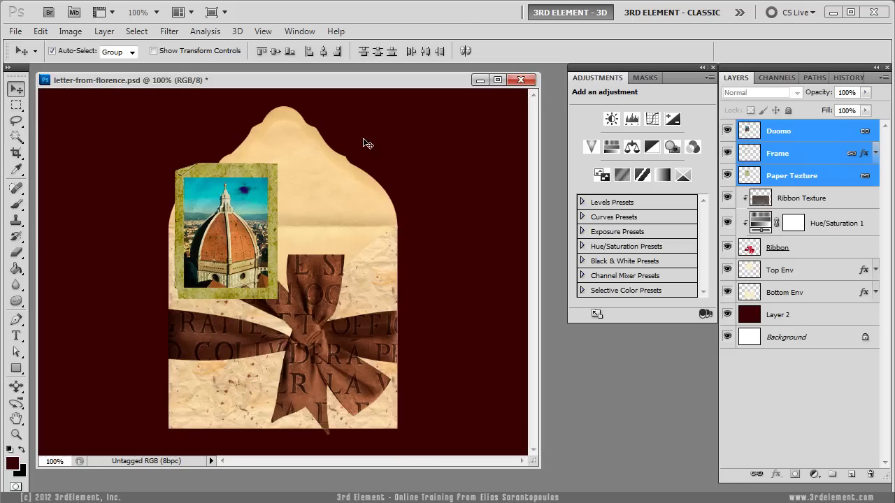
Move Ribbon Texture, Hue/Saturation 1, Ribbon and Bottom Env above the Duomo layer, leaving only Ribbon Texture selected
left_click(838, 201)
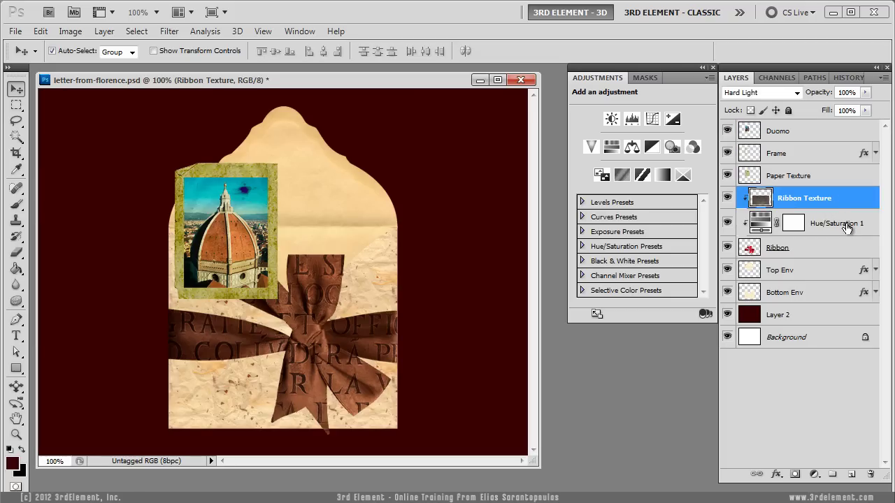
left_click(842, 224, "shift")
left_click(834, 249, "shift")
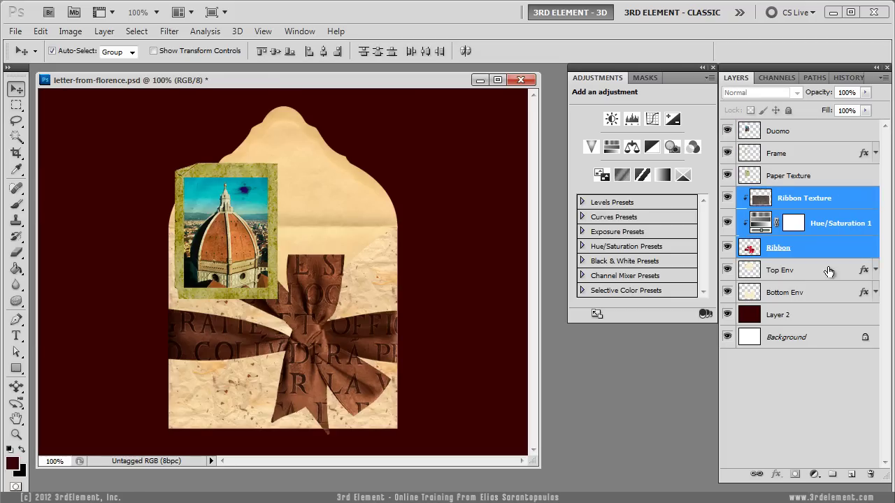
left_click(827, 273, "shift")
left_click(825, 301, "shift")
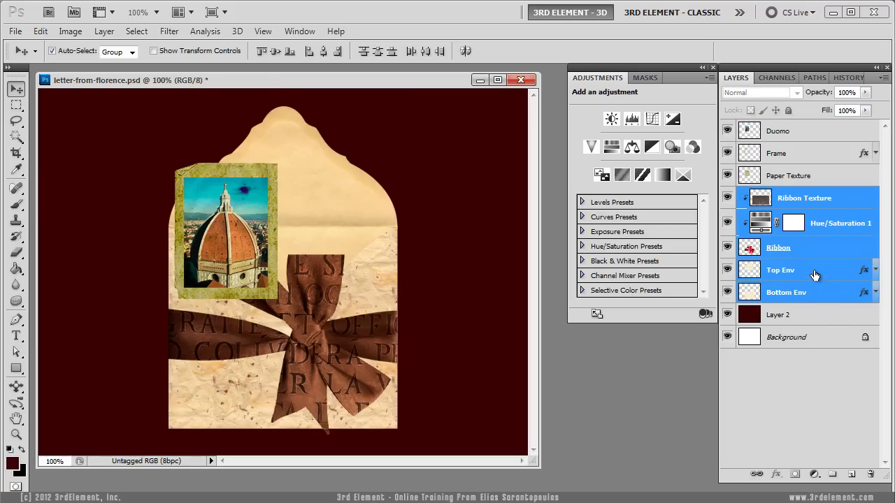
left_click(814, 271, "ctrl")
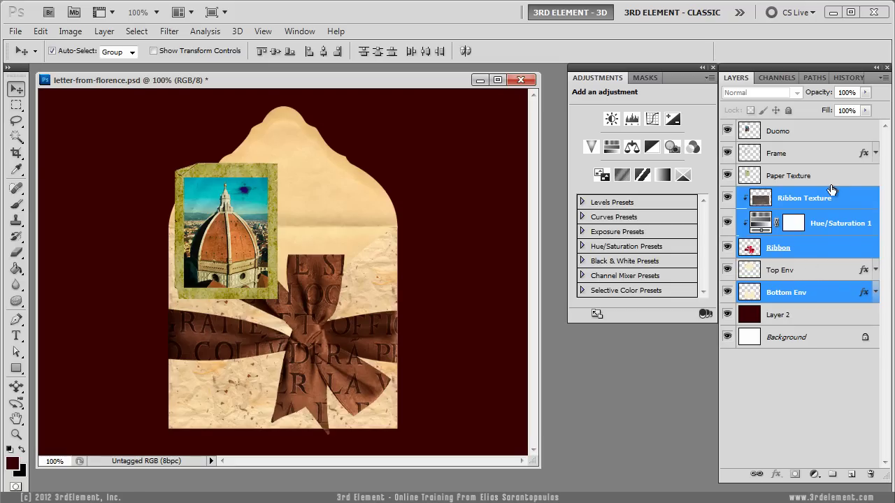
left_click_drag(838, 199, 830, 123)
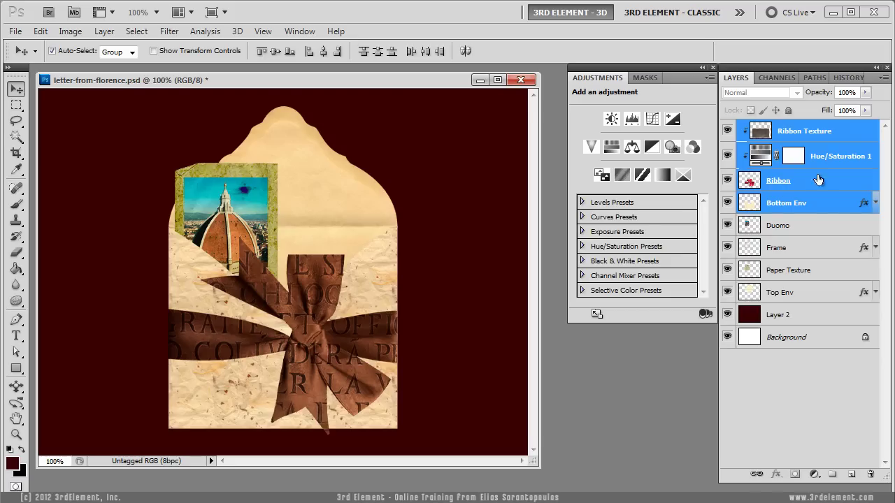
left_click(829, 134)
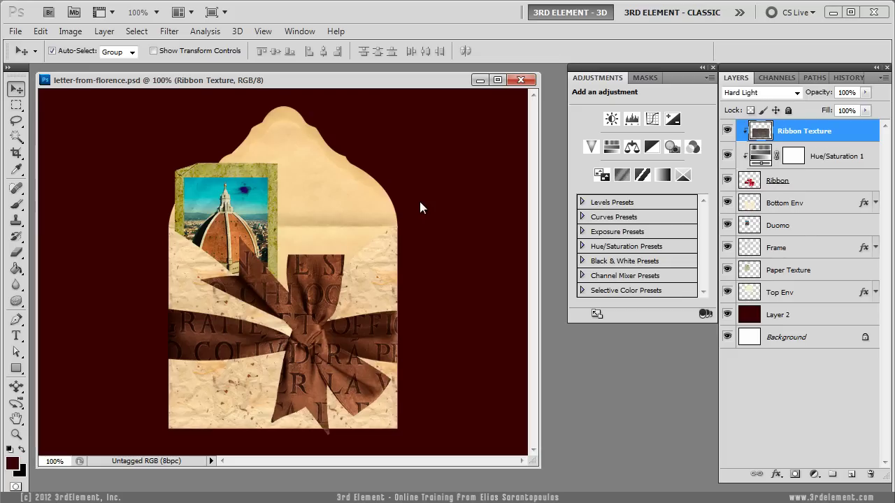
Open the florence-davinci image and move its window clear of the duomo photo
left_click(16, 31)
left_click(43, 60)
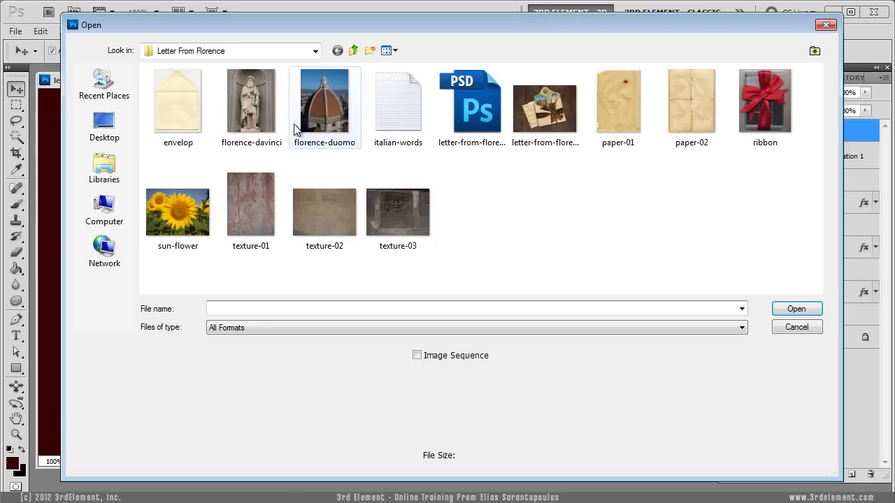
double_click(265, 107)
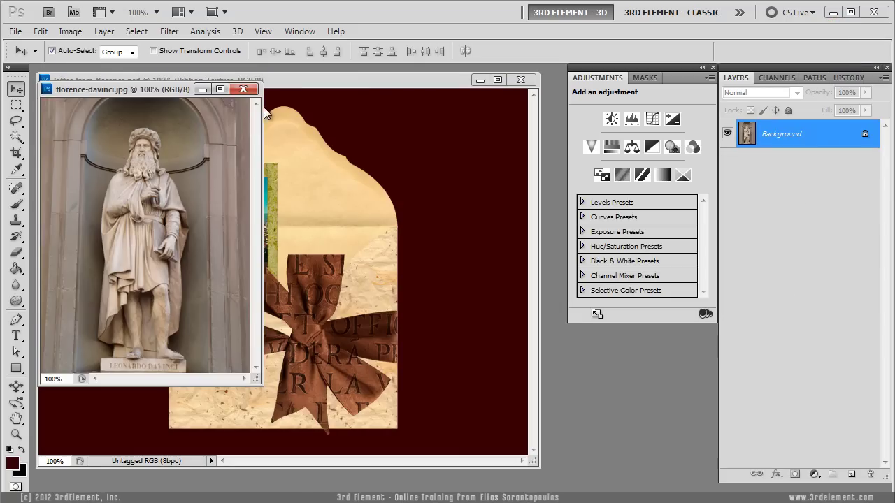
left_click_drag(169, 92, 458, 191)
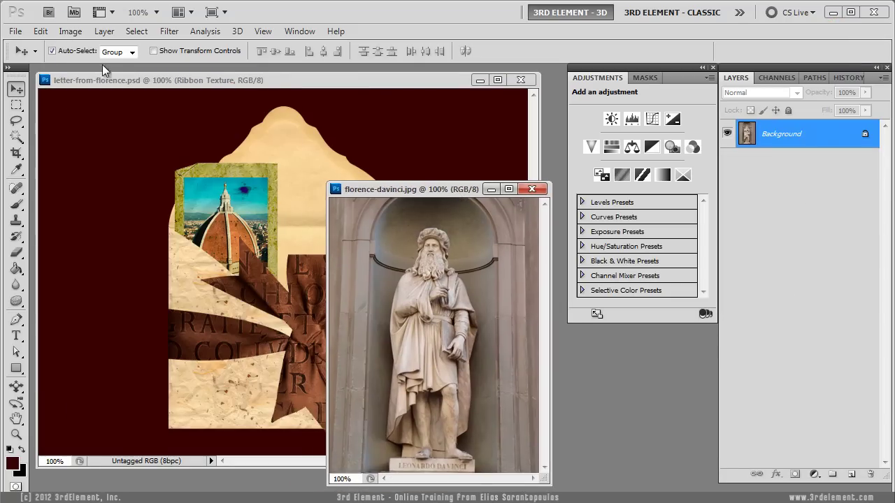
Copy the entire florence-davinci image and close its file
left_click(136, 31)
left_click(148, 42)
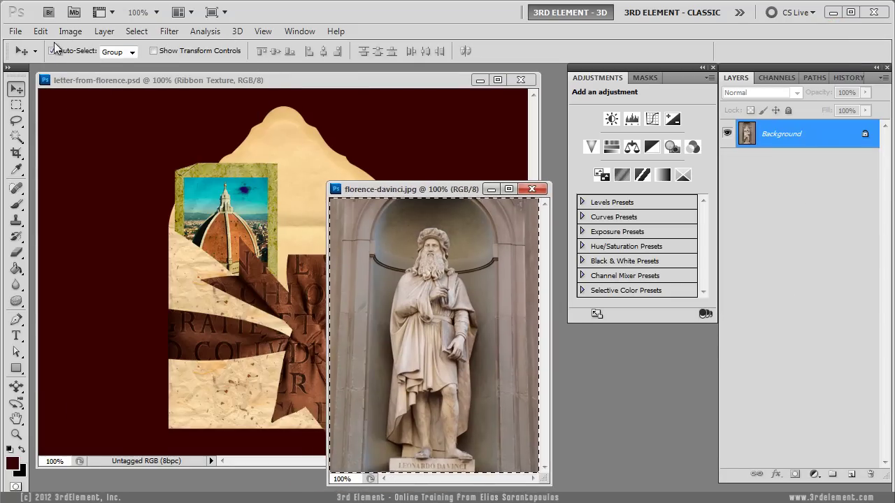
left_click(41, 30)
left_click(95, 124)
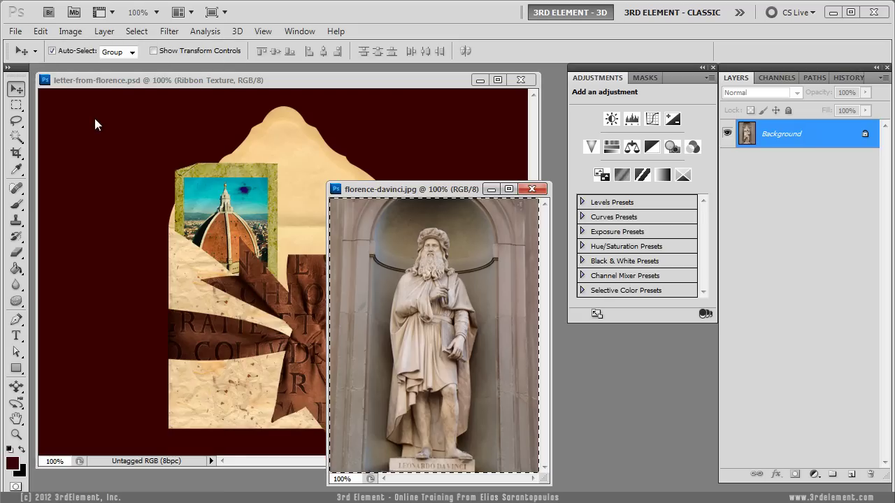
left_click(529, 190)
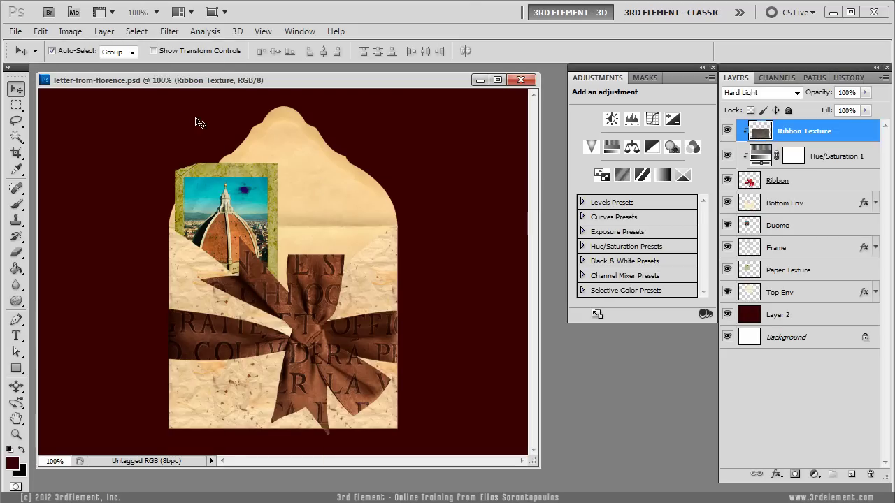
Paste the statue image above the Ribbon Texture layer and move it over the envelope's right side
left_click(42, 31)
left_click(94, 138)
left_click_drag(296, 219, 385, 227)
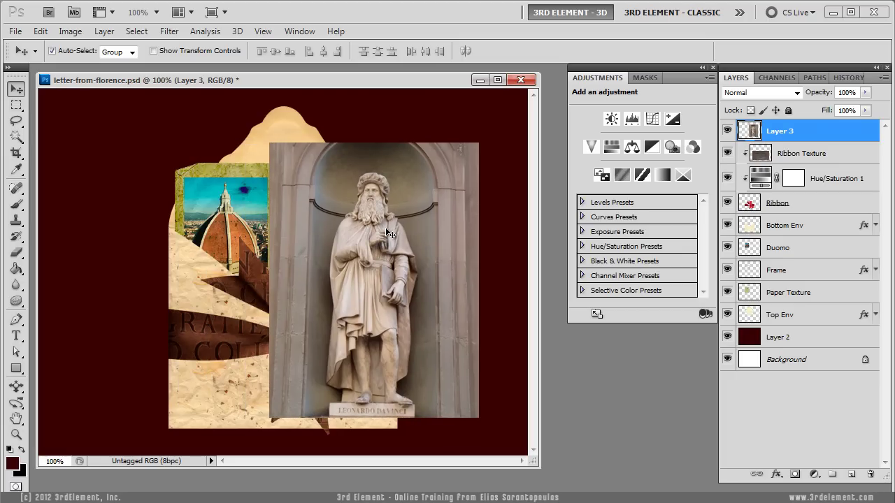
Scale the statue photo proportionally to 40% and move it over the right side of the envelope flap, beside the duomo
key("ctrl+t")
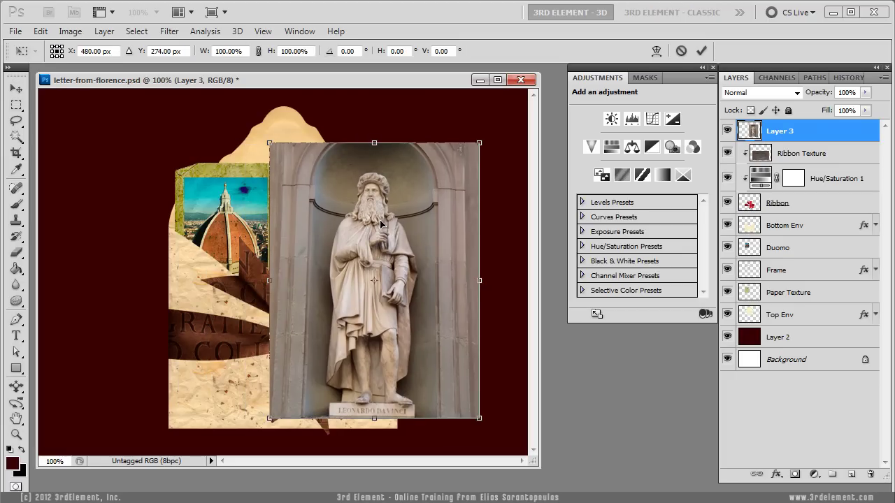
left_click(259, 51)
type("40")
left_click(702, 51)
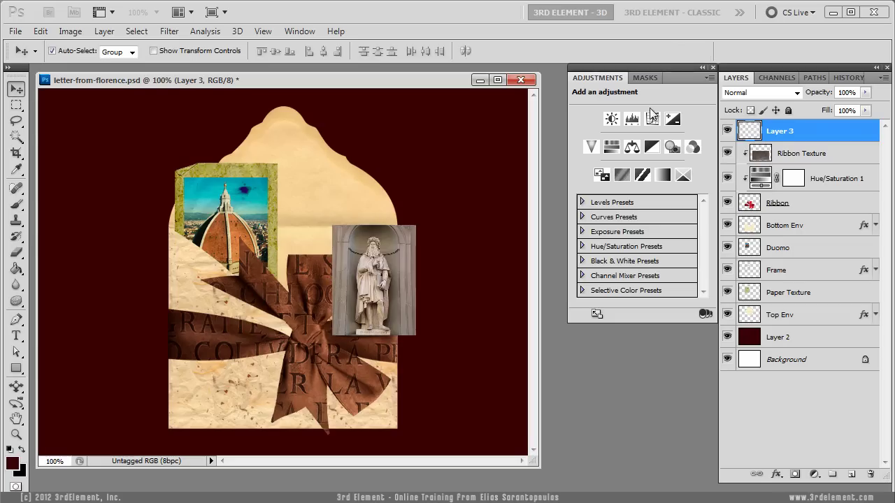
left_click_drag(385, 279, 356, 222)
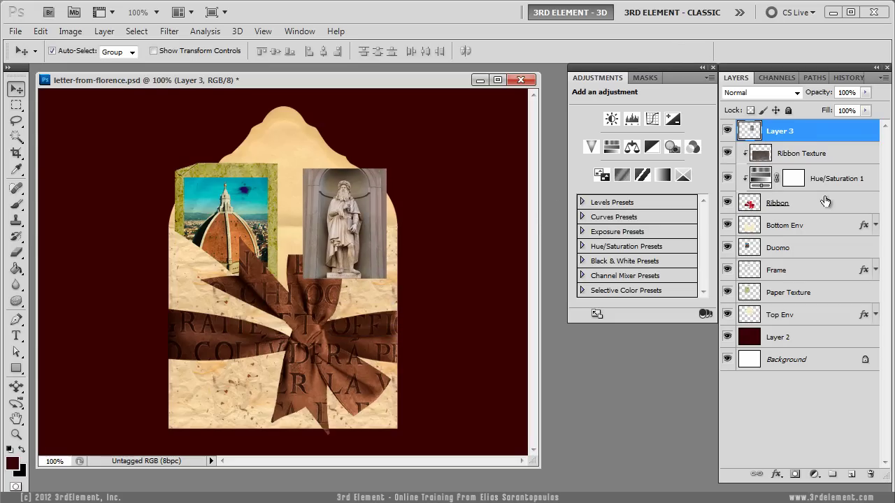
Rename the statue photo's layer as Davinci
double_click(780, 132)
type("DaVinci")
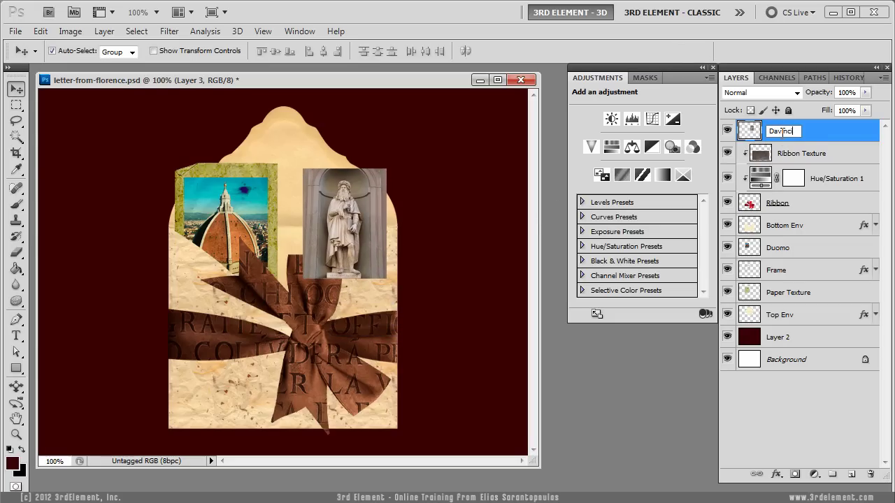
key("Return")
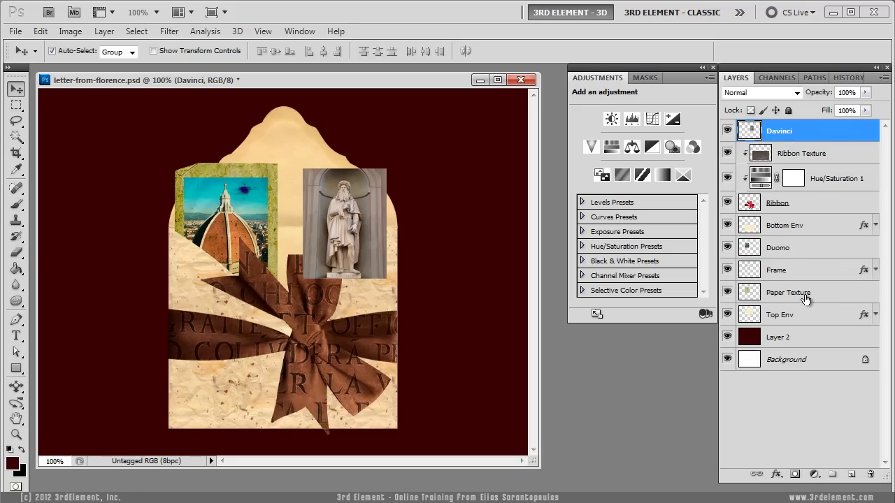
Rename the Frame layer as Frame L and the Paper Texture layer as Paper Texture L
double_click(778, 271)
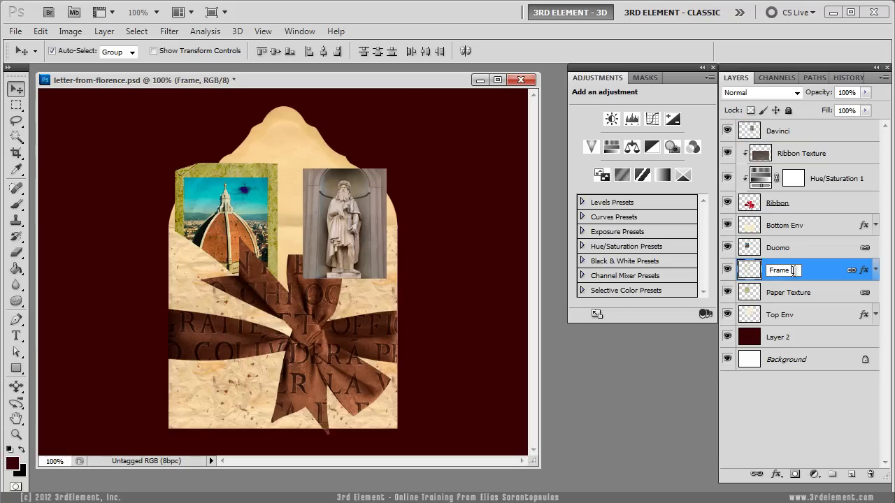
double_click(801, 293)
left_click(816, 292)
type("L")
key("Return")
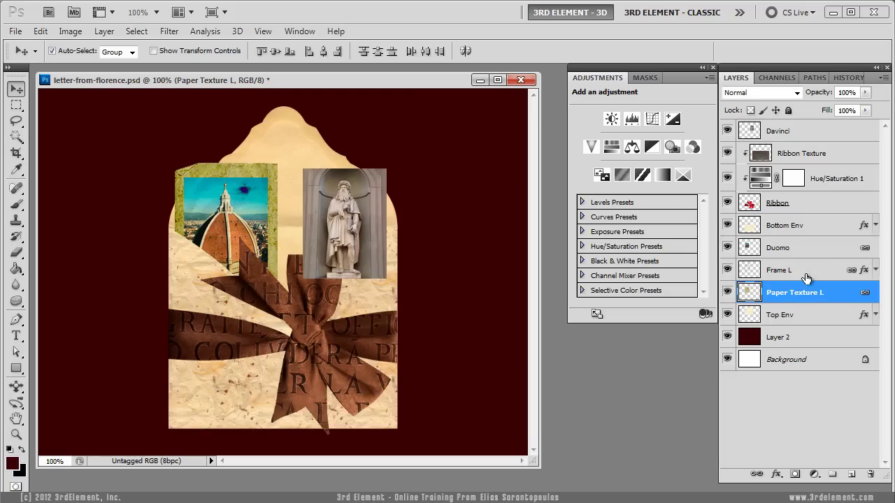
Duplicate the Frame L and Paper Texture L layers together and place the copies directly beneath the Davinci layer
left_click(805, 274, "shift")
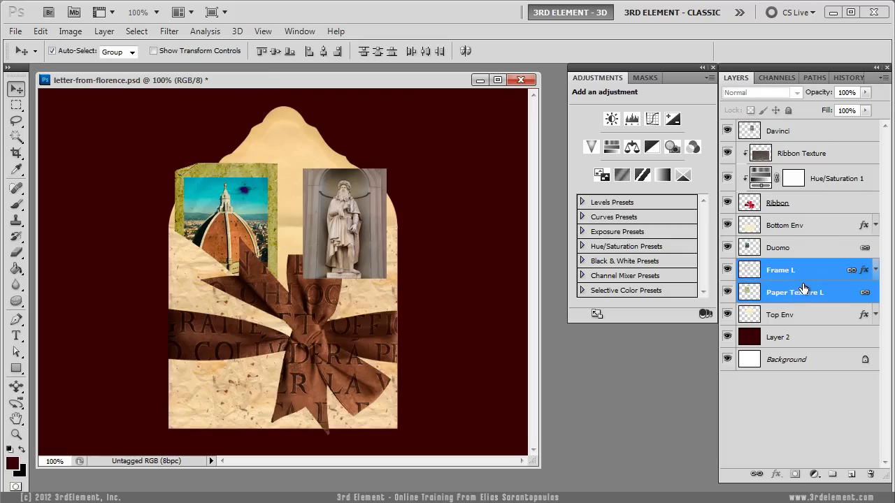
left_click_drag(803, 293, 852, 475)
left_click_drag(803, 292, 803, 143)
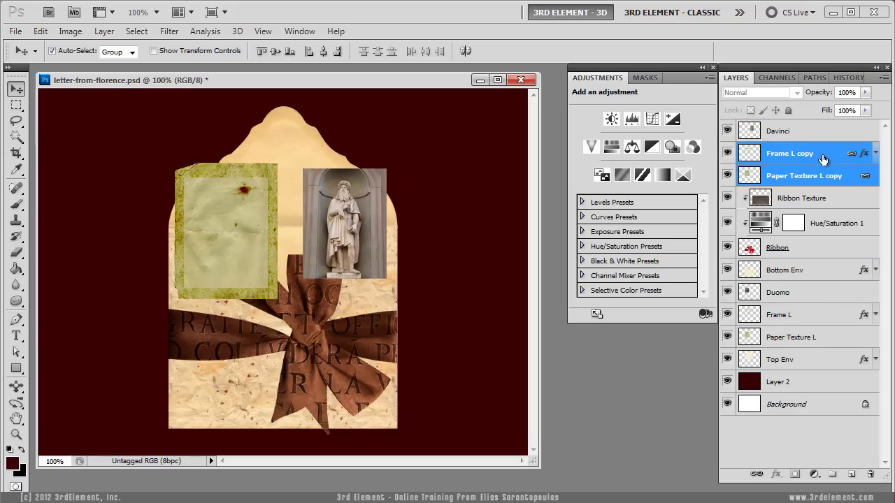
Rename the duplicated frame layer as Frame R and the duplicated paper layer as Paper Texture R
double_click(799, 155)
type("Frame R")
double_click(807, 178)
left_click_drag(815, 177, 834, 176)
type("R")
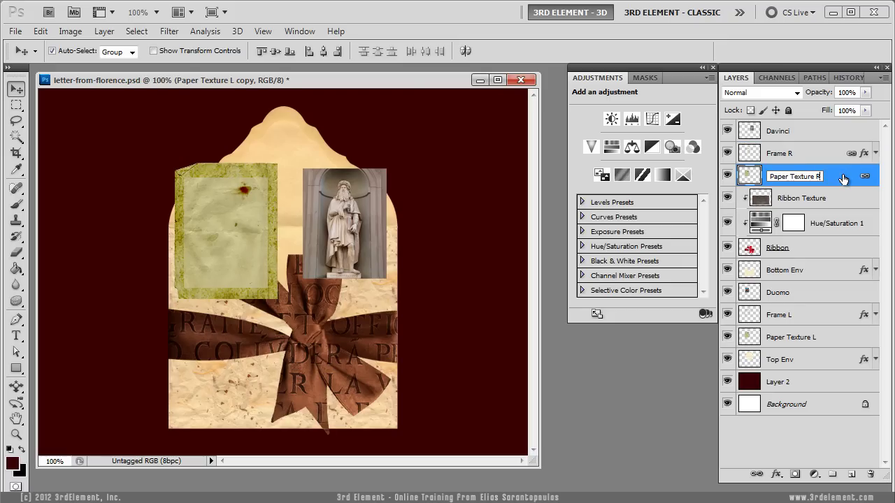
key("Return")
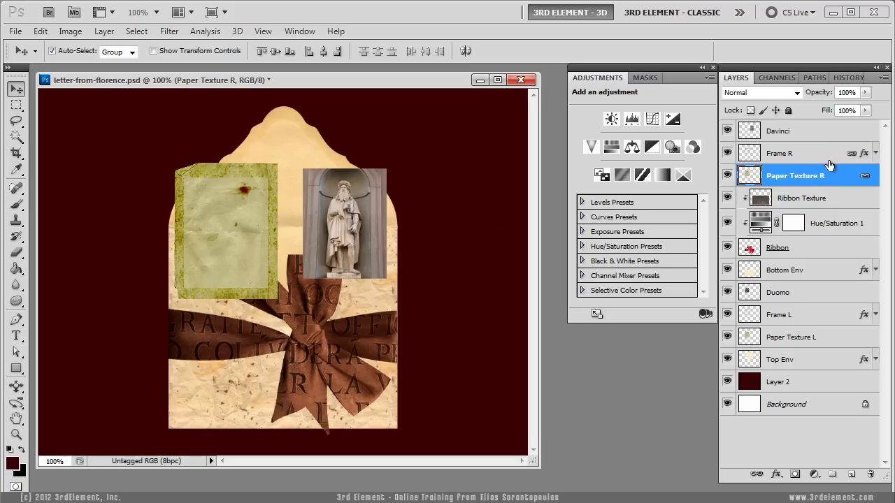
Move the linked Frame R and Paper Texture R layers behind the statue photo, level with the duomo's frame
left_click_drag(235, 238, 342, 241)
key("Right")
key("Right")
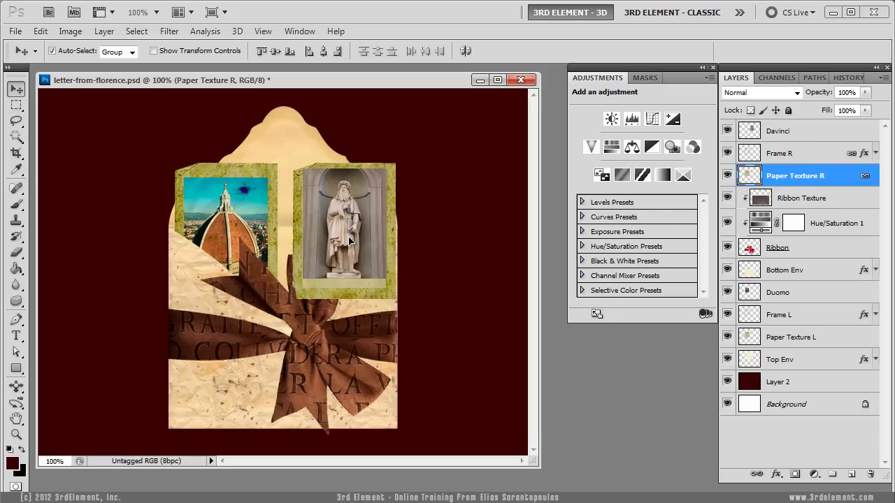
Nudge the Davinci photo left and down to fit its frame opening and set its blend mode to Hard Light
key("z")
left_click(306, 262)
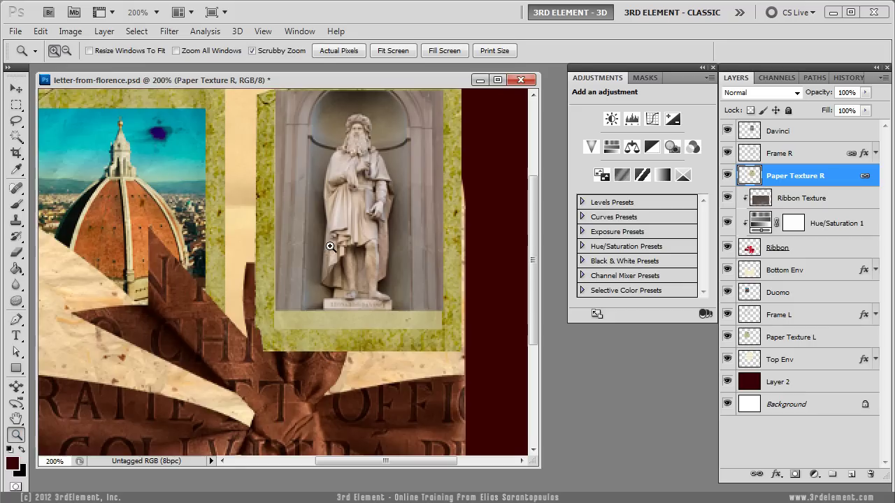
scroll(315, 236, "up", 3)
left_click(15, 88)
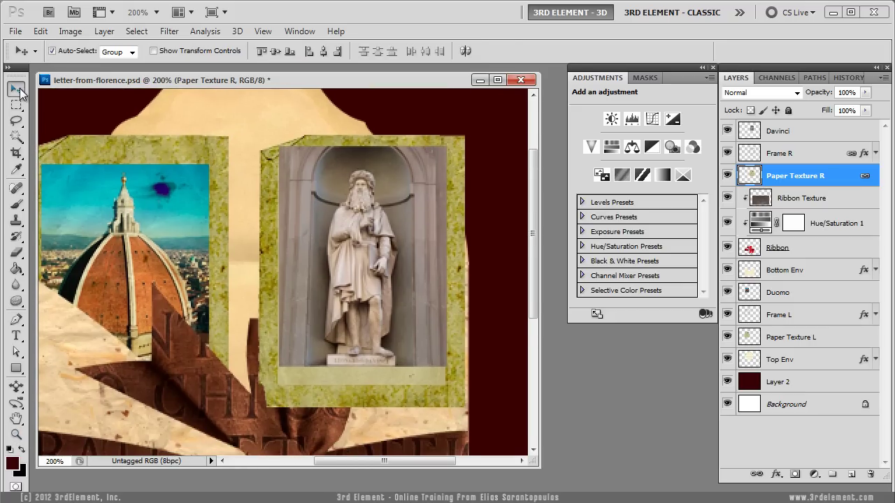
left_click(386, 252)
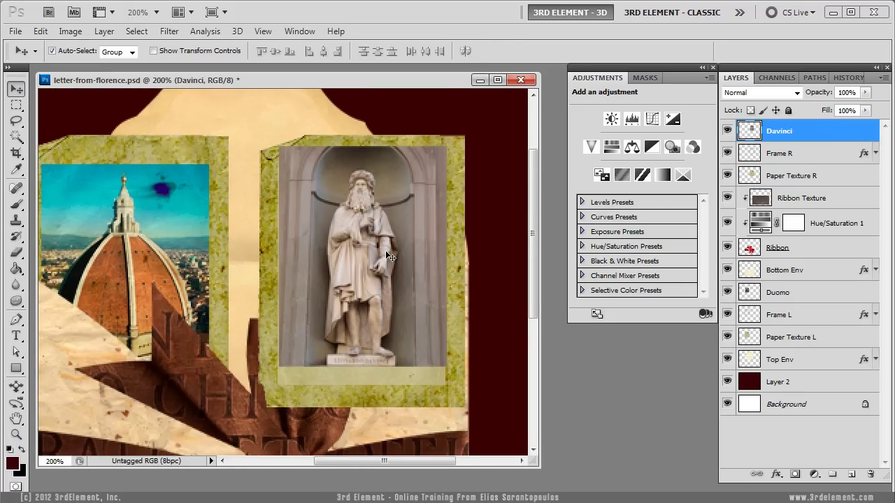
key("Left")
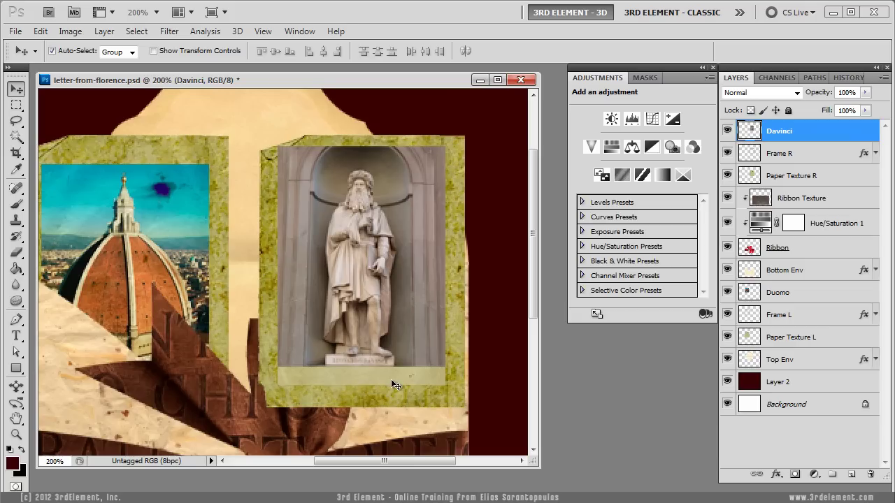
key("Down")
key("Down")
key("Down")
key("Down")
key("Down")
key("Down")
key("Down")
key("Down")
key("Down")
key("Down")
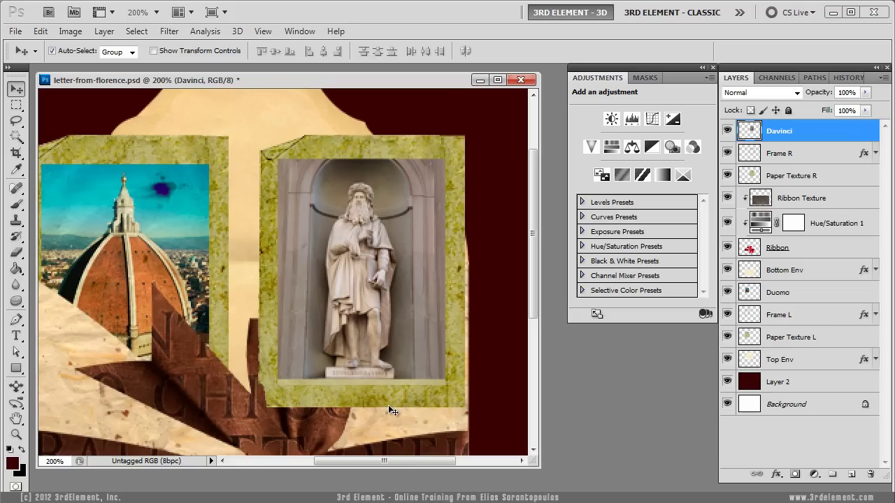
key("Down")
key("Down")
key("Down")
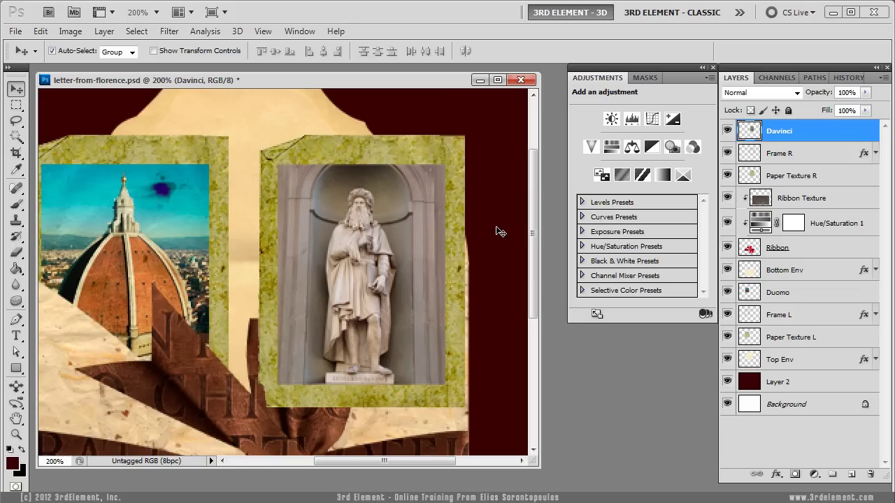
key("alt+shift+h")
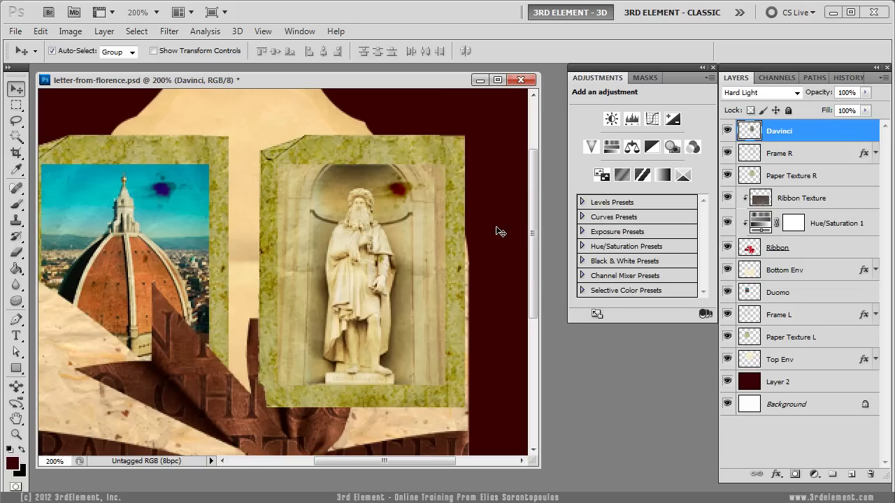
Change Frame R's Pattern Overlay to the dark grey stone pattern with the Soft Light blend mode
left_click(823, 161)
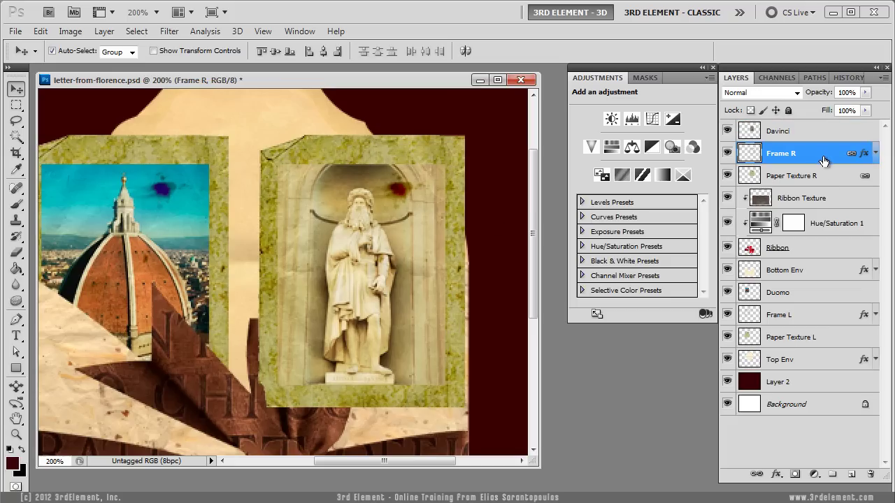
double_click(864, 154)
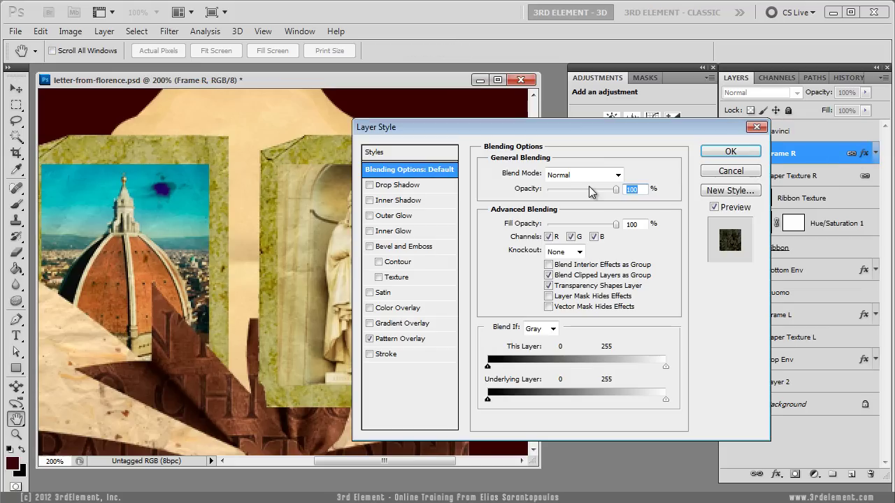
left_click(420, 340)
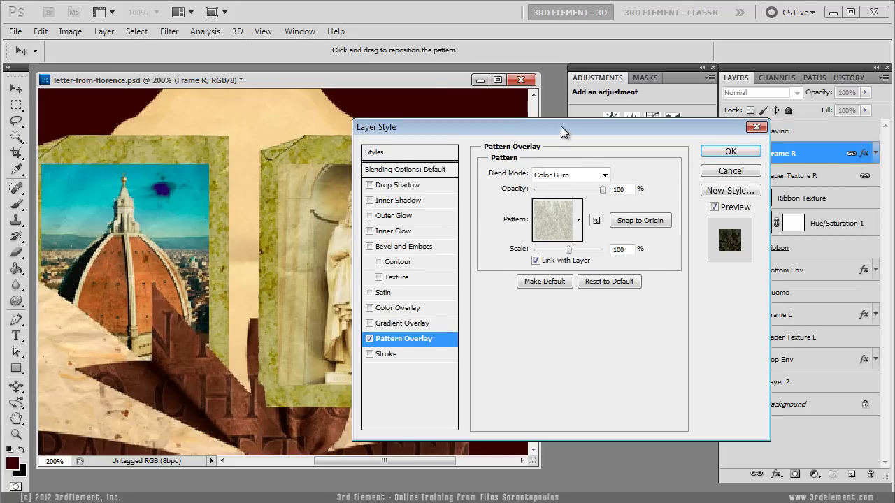
left_click_drag(562, 131, 522, 113)
left_click(508, 201)
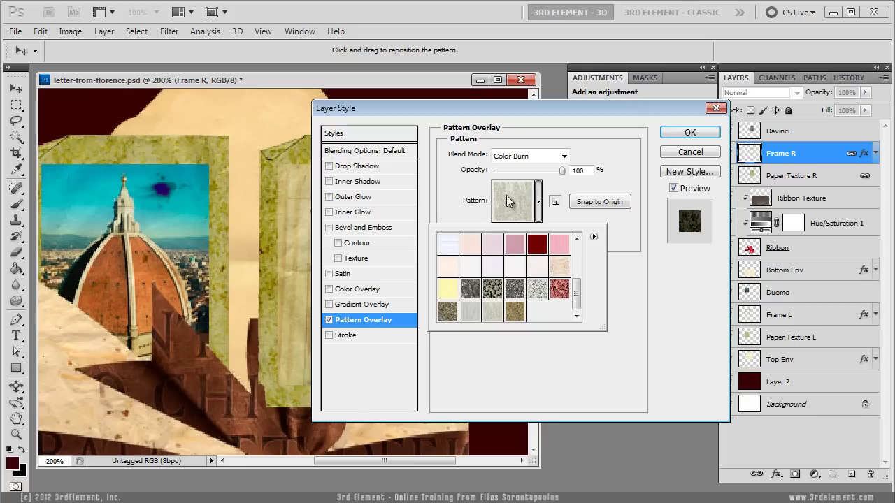
left_click(470, 289)
left_click_drag(555, 109, 603, 117)
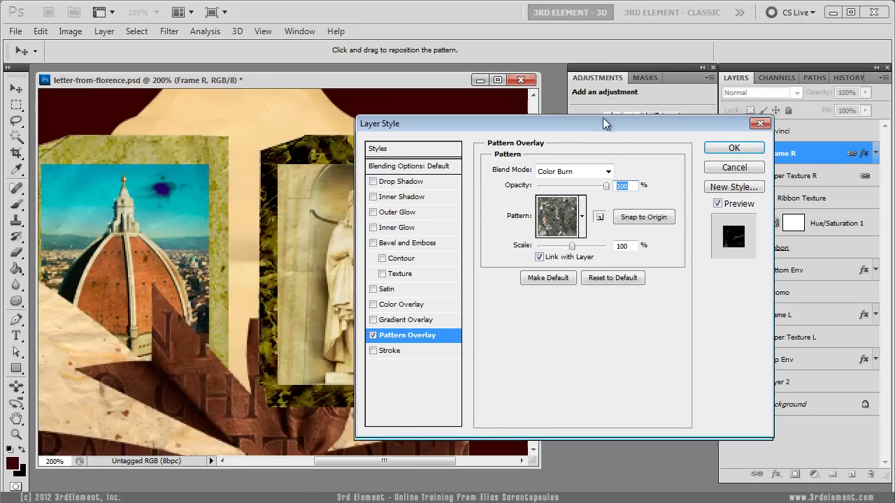
left_click(615, 159)
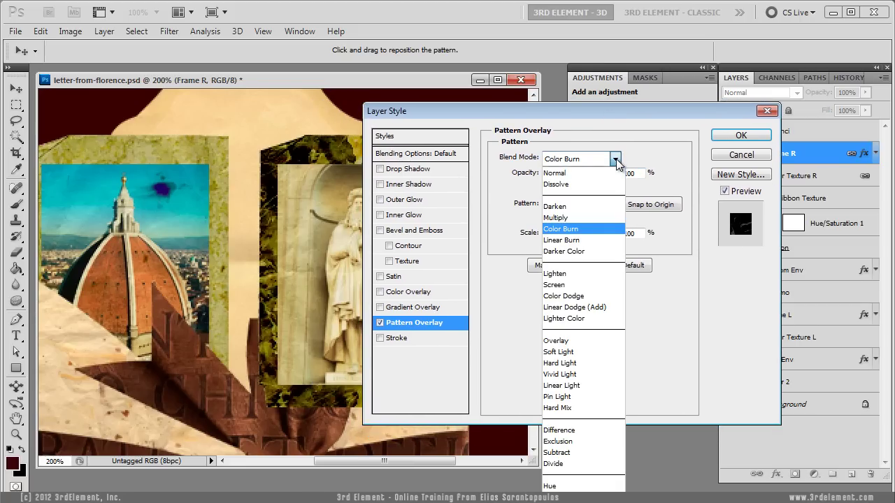
left_click(582, 352)
left_click(740, 136)
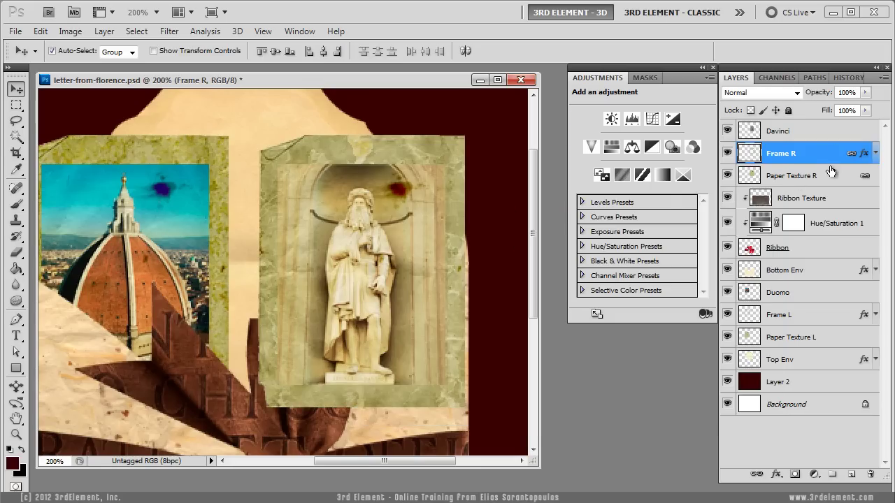
Flip Frame R and its linked paper texture horizontally, mirroring the duomo's frame
key("ctrl+t")
right_click(453, 181)
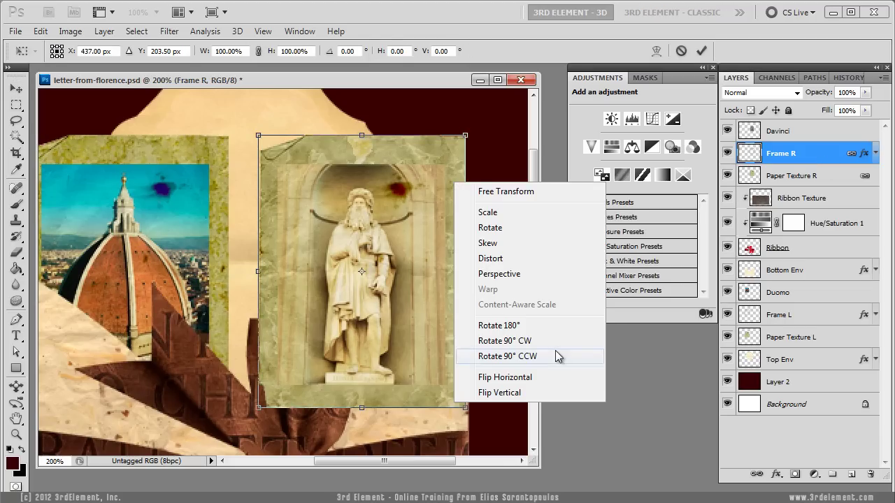
left_click(555, 378)
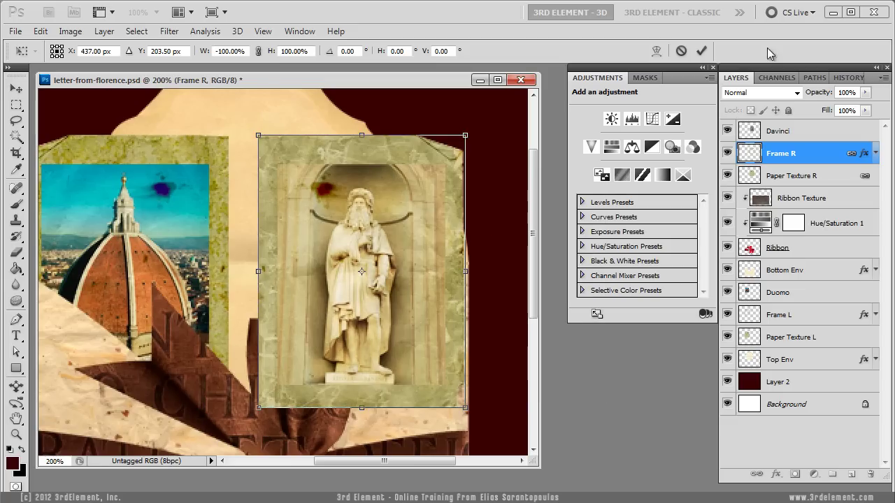
left_click(701, 50)
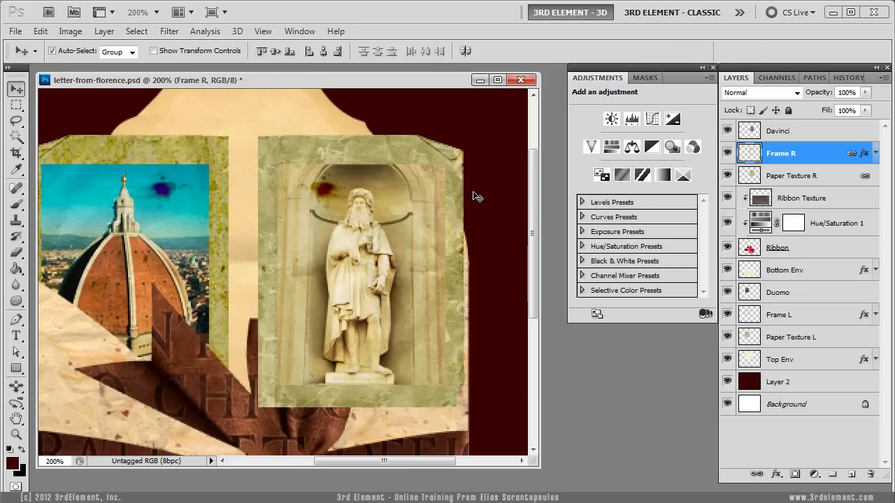
Select the Frame L layer and set the Eraser to Brush mode with a 45 px tip at maximum hardness
mouse_move(350, 189)
left_mouse_down()
mouse_move(378, 188)
mouse_move(358, 175)
left_mouse_up()
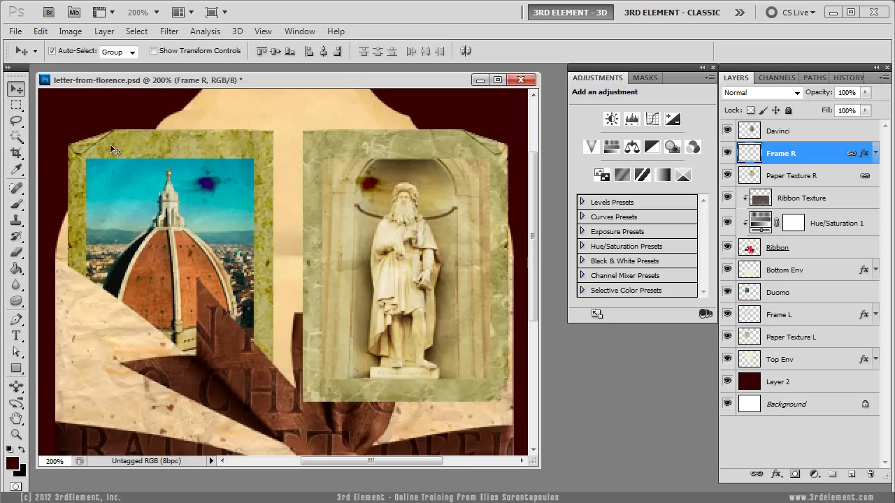
left_click(788, 316)
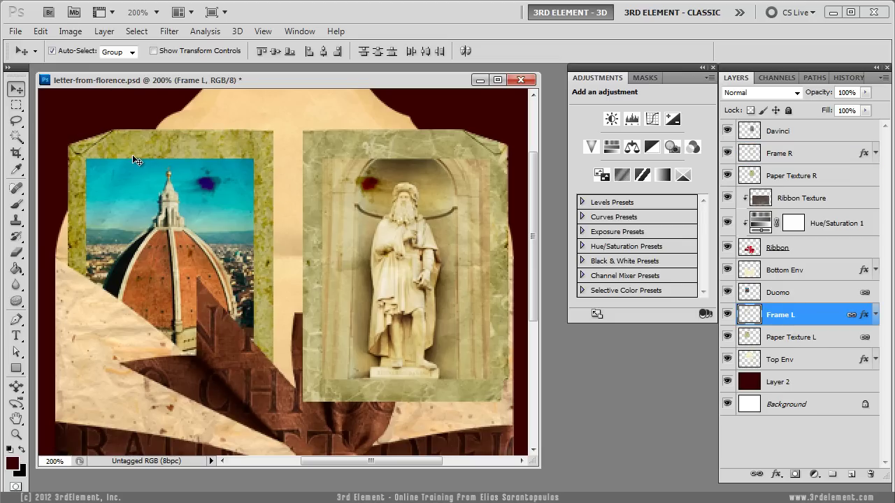
left_click(19, 256)
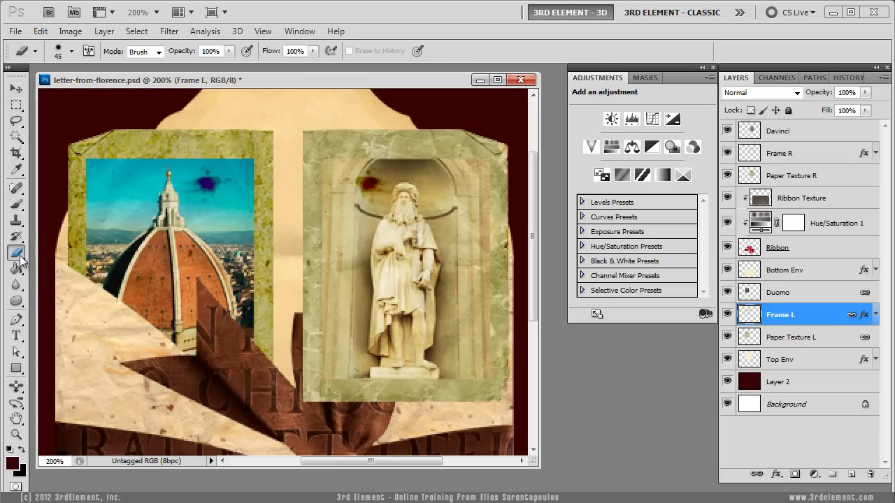
left_click(158, 52)
left_click(142, 66)
left_click(72, 53)
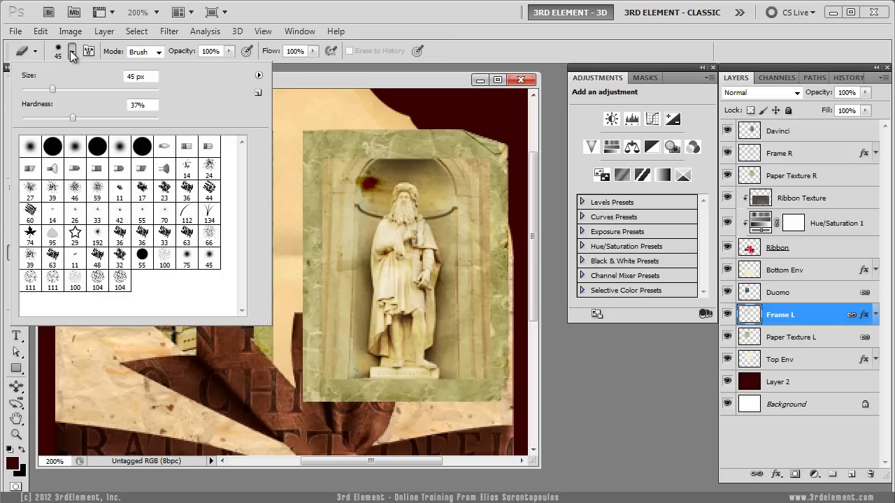
left_click_drag(73, 117, 231, 116)
left_click(290, 83)
Reduce the Eraser tip to 8 px for detail work on the folded corner of the duomo photo's frame
left_click_drag(126, 185, 155, 211)
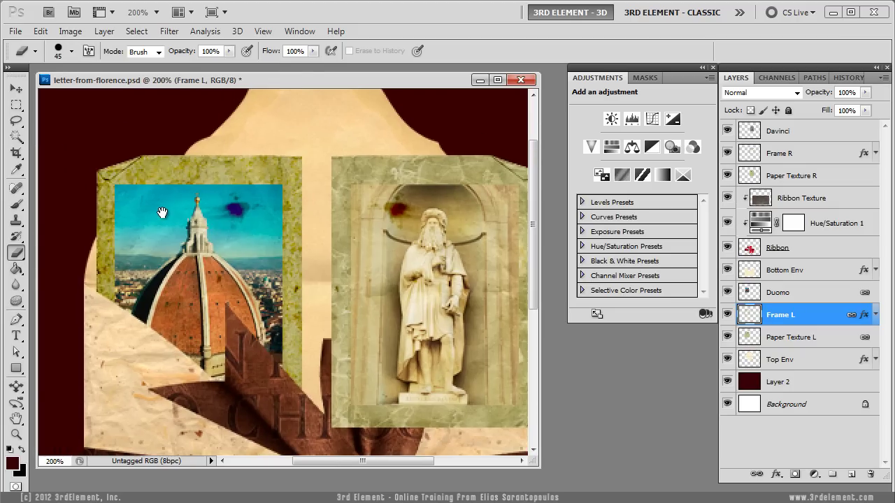
left_click(19, 435)
left_click(117, 180)
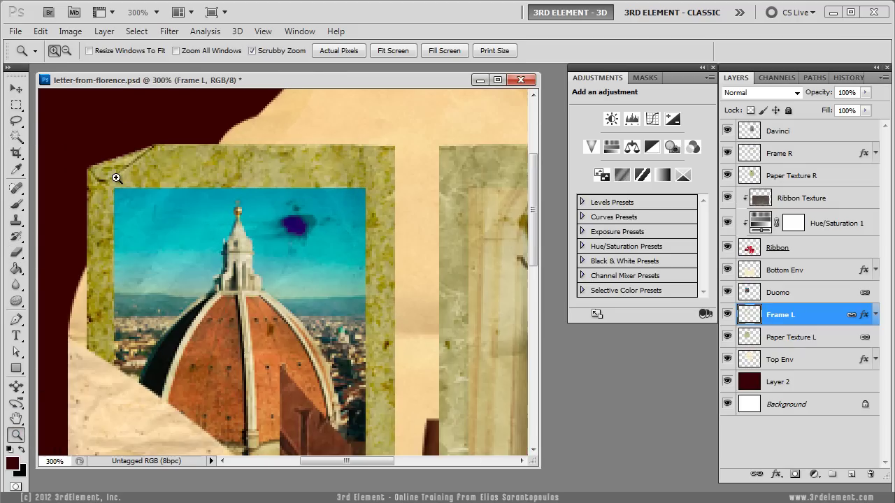
left_click_drag(146, 191, 182, 199)
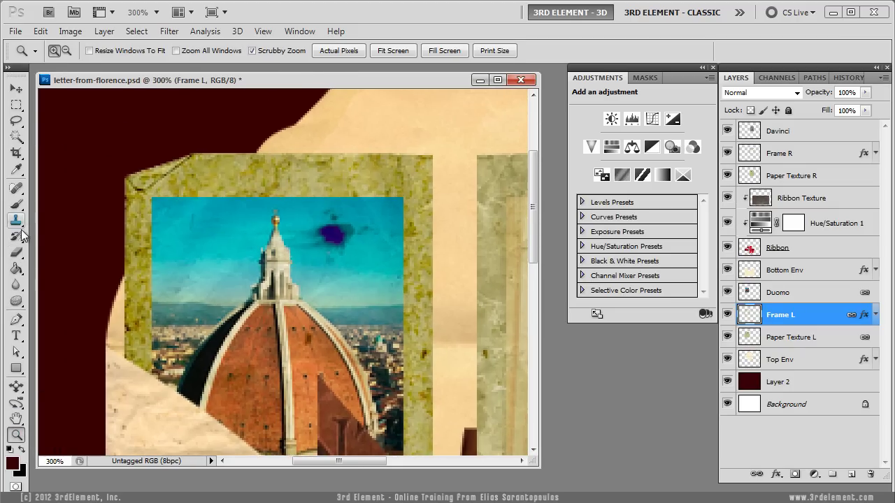
left_click(18, 254)
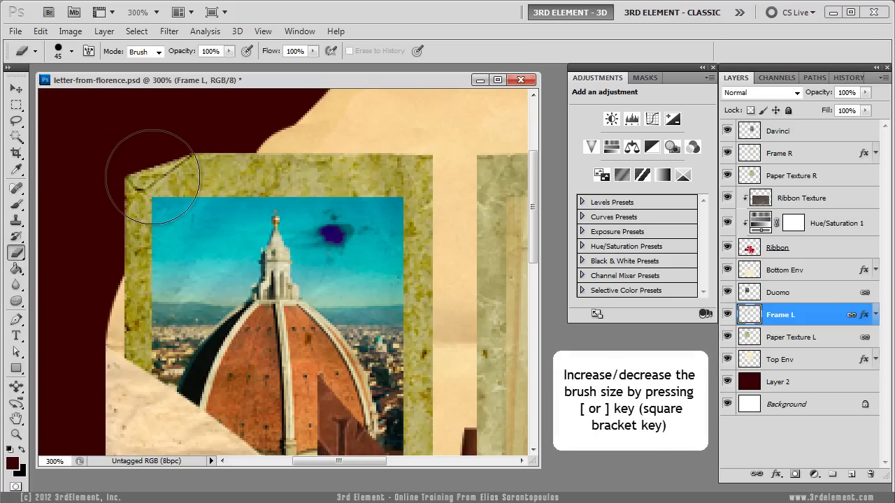
key("bracketleft")
key("bracketleft")
key("bracketleft")
key("bracketleft")
key("bracketleft")
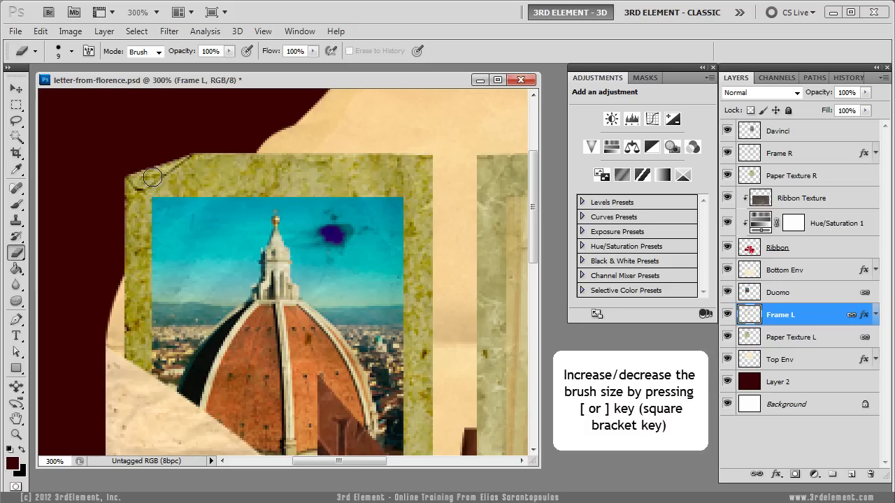
key("bracketright")
key("bracketright")
key("bracketleft")
key("bracketleft")
key("bracketleft")
key("bracketleft")
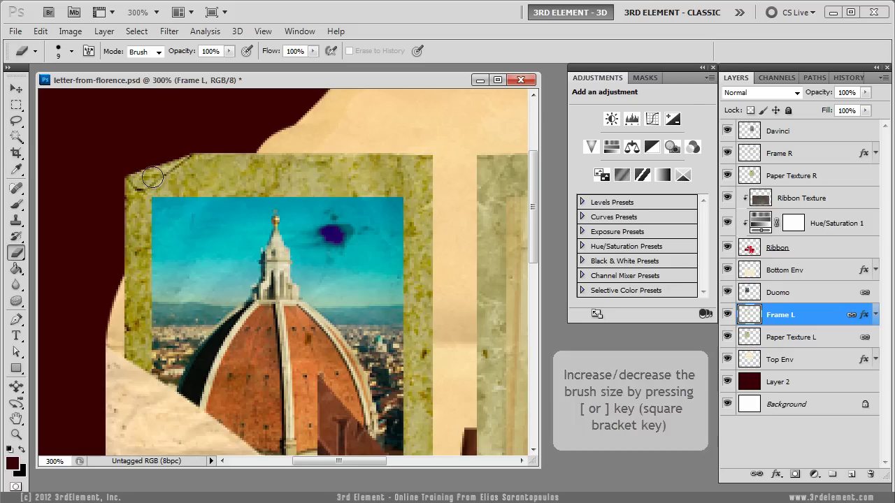
Erase the Frame L and Frame R layers over the folded outer corners of the duomo and da Vinci paper frames
mouse_move(152, 176)
left_mouse_down()
mouse_move(144, 169)
mouse_move(183, 148)
mouse_move(131, 171)
mouse_move(142, 172)
left_mouse_up()
key("space")
mouse_move(361, 188)
left_mouse_down()
mouse_move(128, 183)
mouse_move(232, 177)
left_mouse_up()
left_click(785, 157)
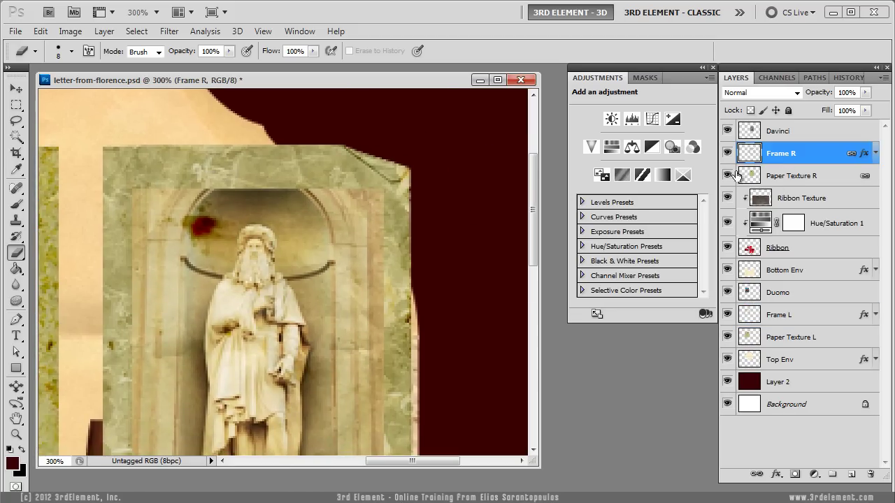
mouse_move(411, 176)
left_mouse_down()
mouse_move(360, 145)
mouse_move(403, 164)
mouse_move(352, 143)
mouse_move(414, 151)
mouse_move(383, 157)
left_mouse_up()
Link the Davinci, Frame R and Paper Texture R layers and move them directly below Bottom Env
double_click(16, 434)
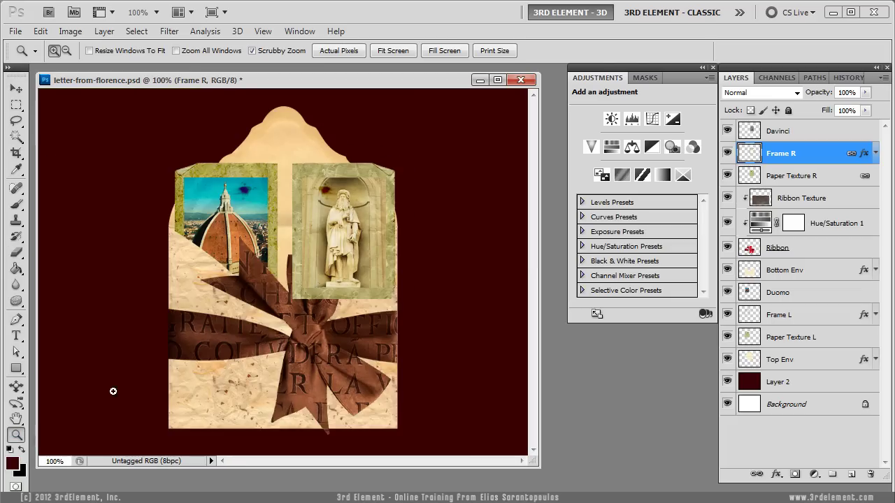
left_click(17, 89)
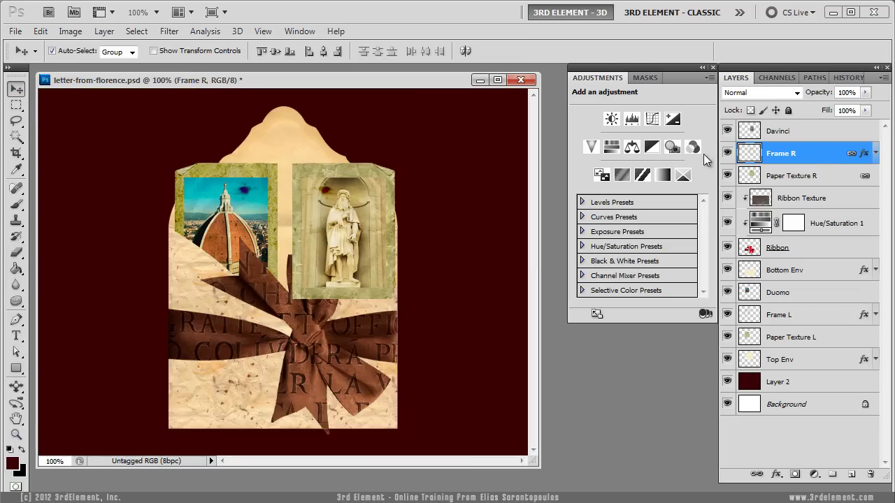
left_click(798, 131, "ctrl")
left_click(814, 178, "ctrl")
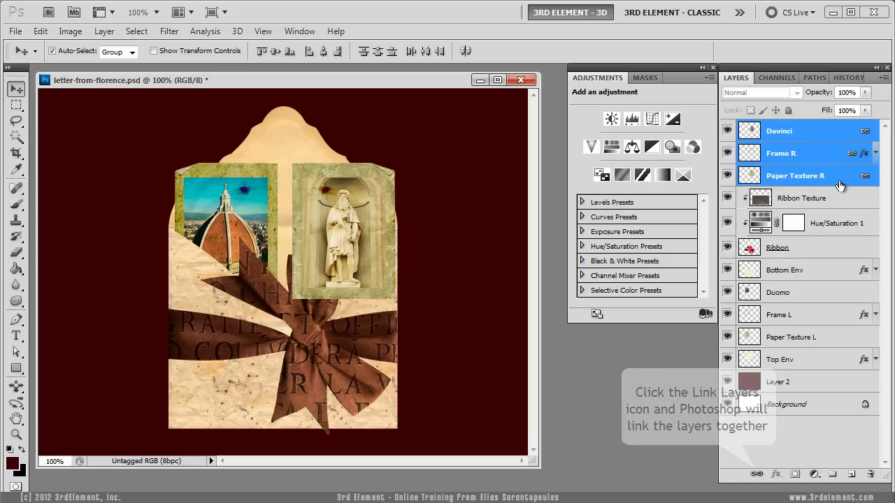
left_click_drag(830, 181, 815, 283)
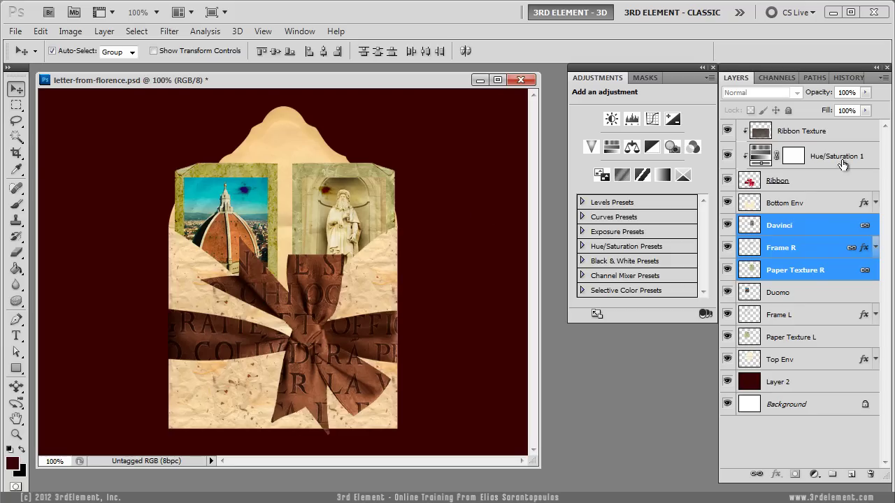
Transform all layers from Ribbon Texture through Top Env together: rotate -12.54°, scale to 92.28% and move slightly up
left_click(842, 134)
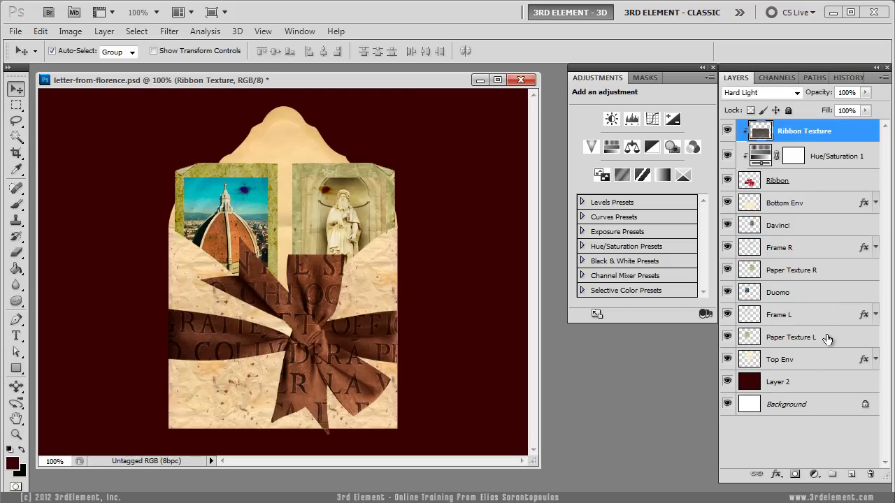
left_click(808, 360, "shift")
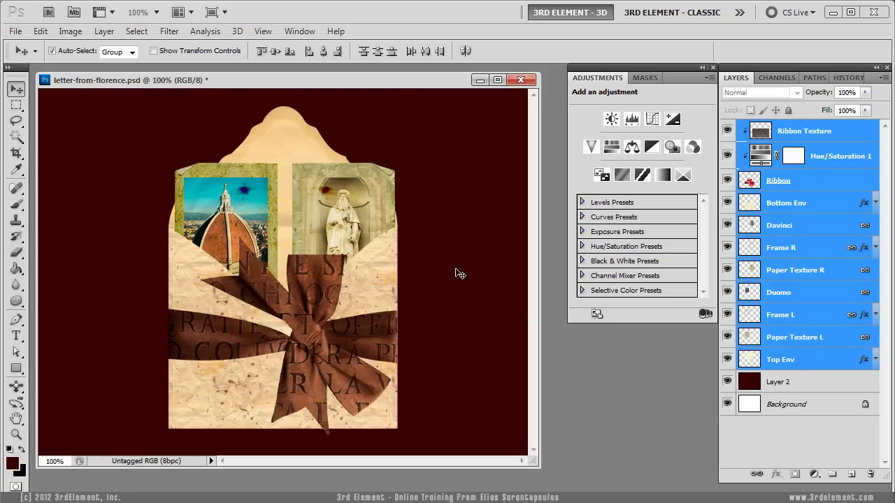
key("ctrl+t")
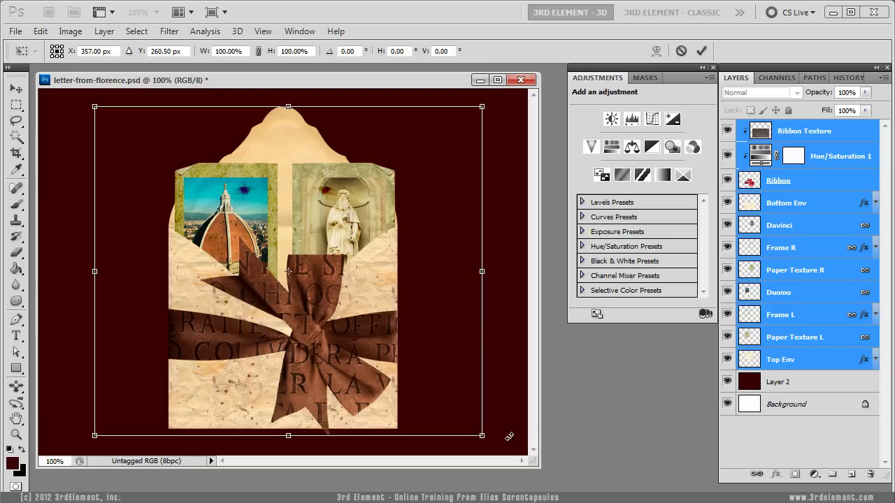
left_click_drag(499, 440, 535, 388)
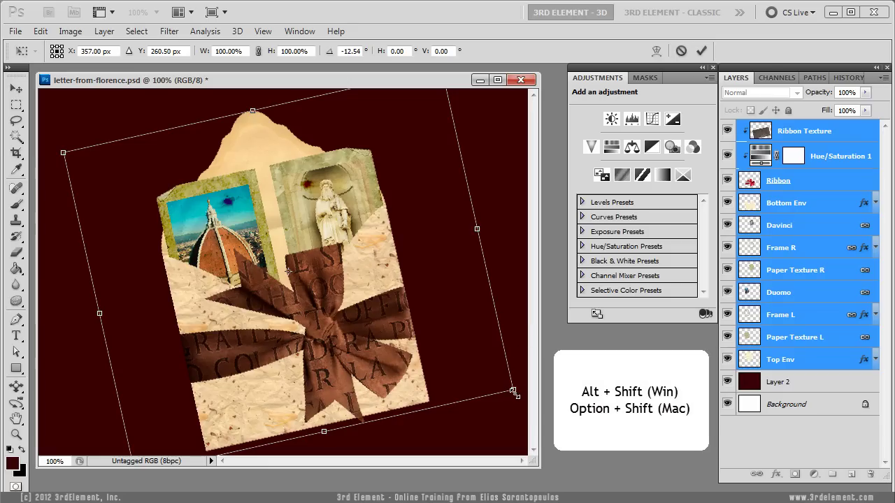
left_click_drag(512, 390, 494, 382)
left_click_drag(318, 342, 320, 334)
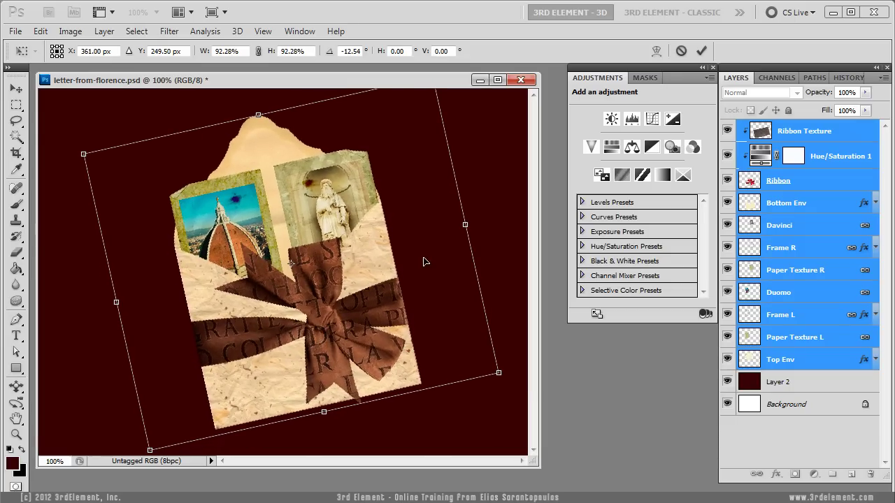
left_click(702, 50)
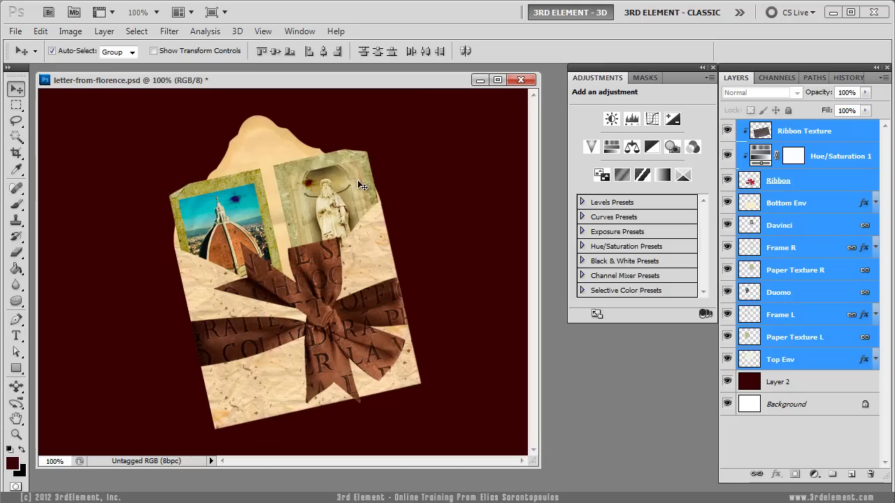
Rotate the Davinci photo and its linked frame layers by 19.37°
left_click(789, 226)
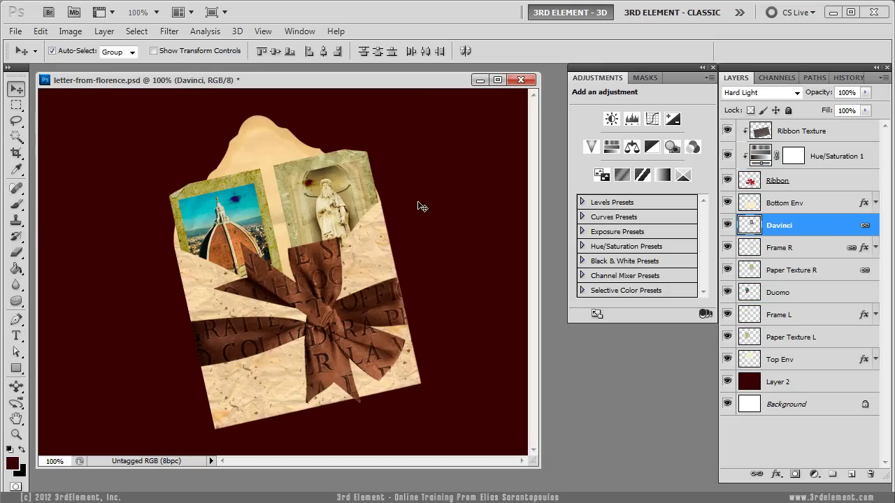
key("ctrl+t")
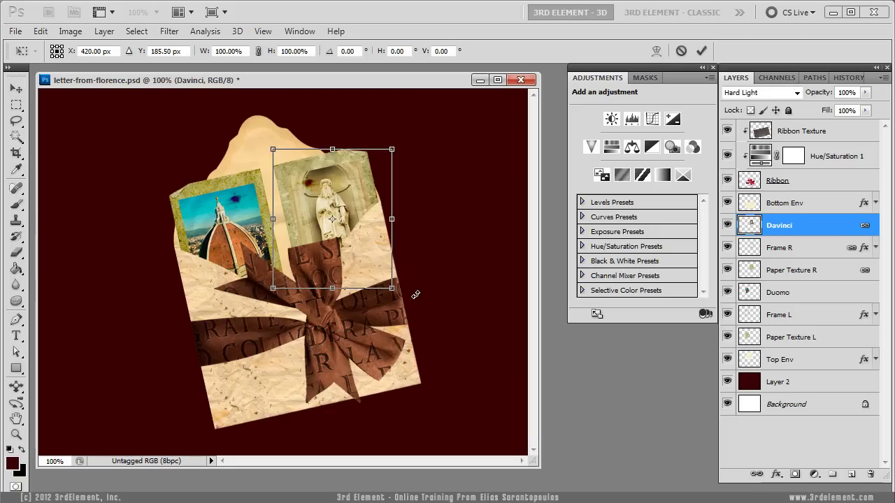
left_click_drag(415, 294, 374, 298)
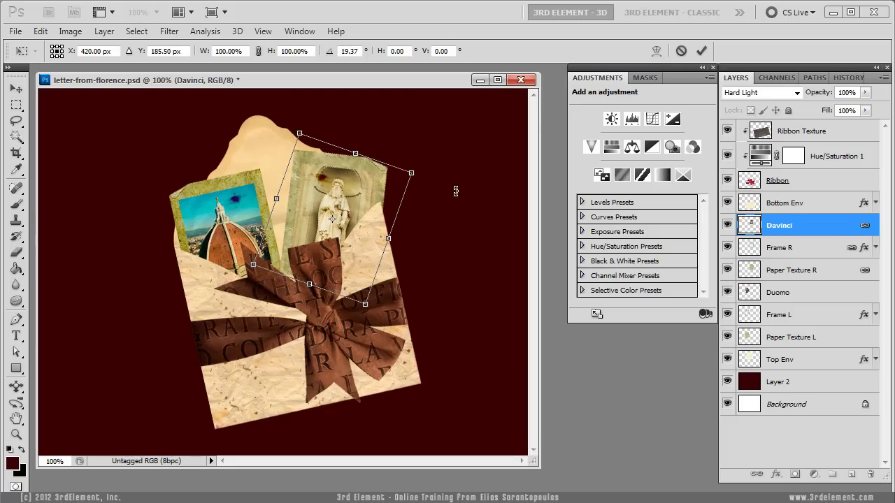
left_click(700, 50)
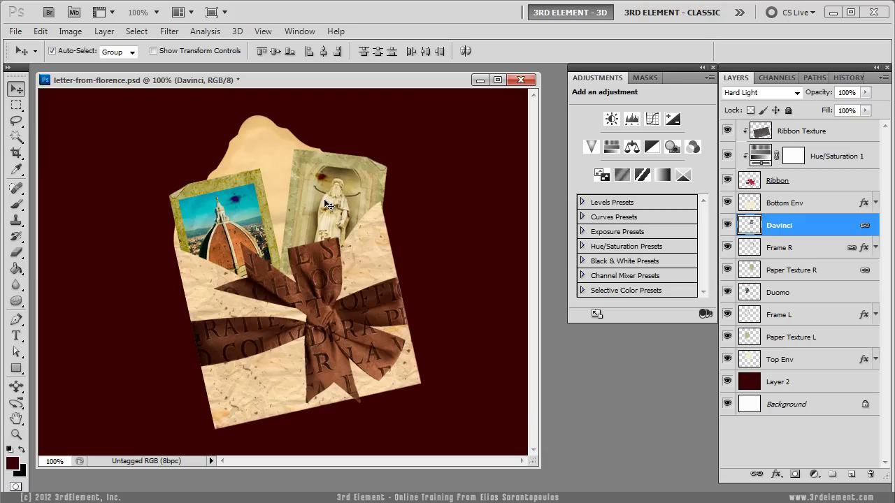
Nudge the framed da Vinci photo about 6 px left and the framed duomo photo about 5 px right
key("Left")
key("Left")
key("Left")
key("Left")
key("Left")
key("Left")
left_click(248, 233)
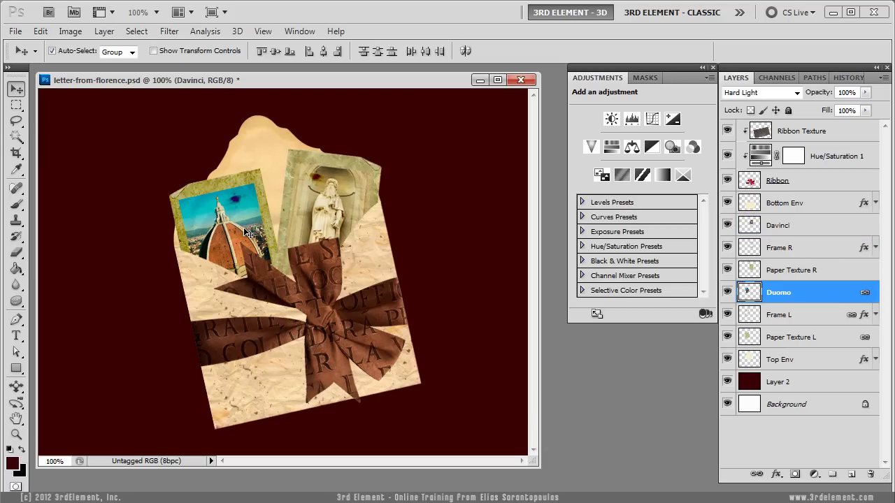
key("Right")
key("Right")
key("Right")
key("Right")
key("Right")
left_click(329, 210)
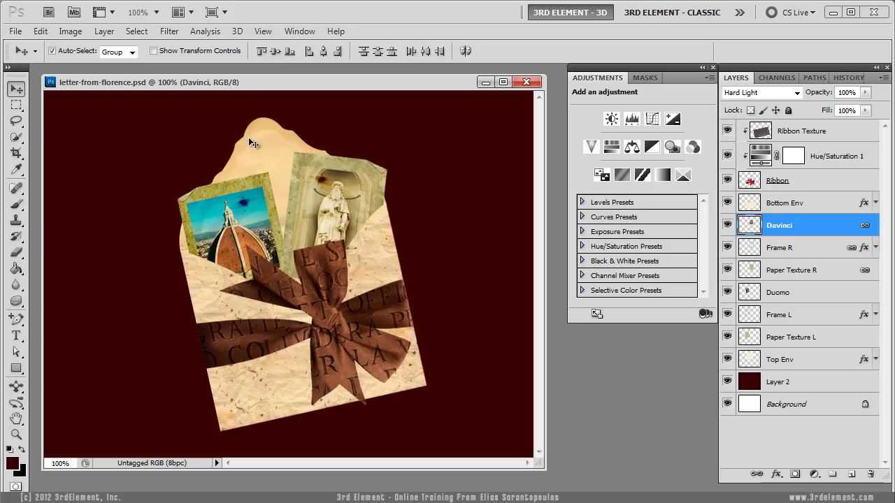
Open sun-flower.psd from the Letter From Florence folder
left_click(15, 30)
left_click(61, 61)
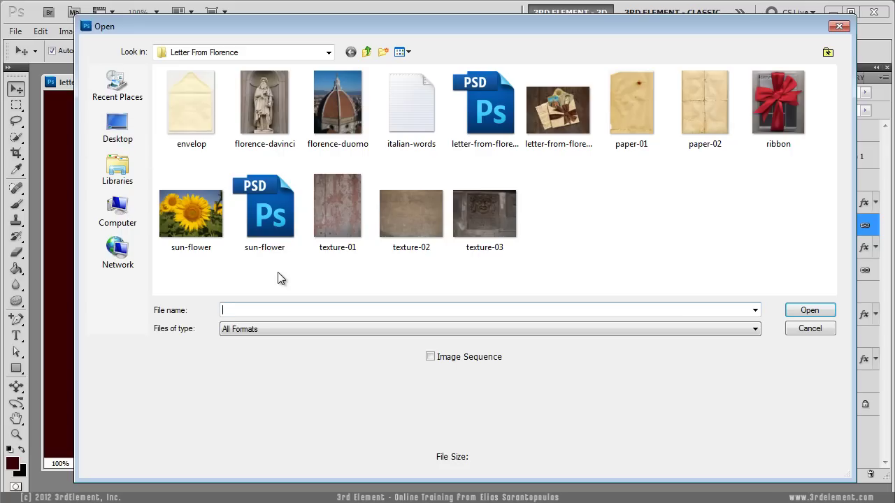
double_click(276, 221)
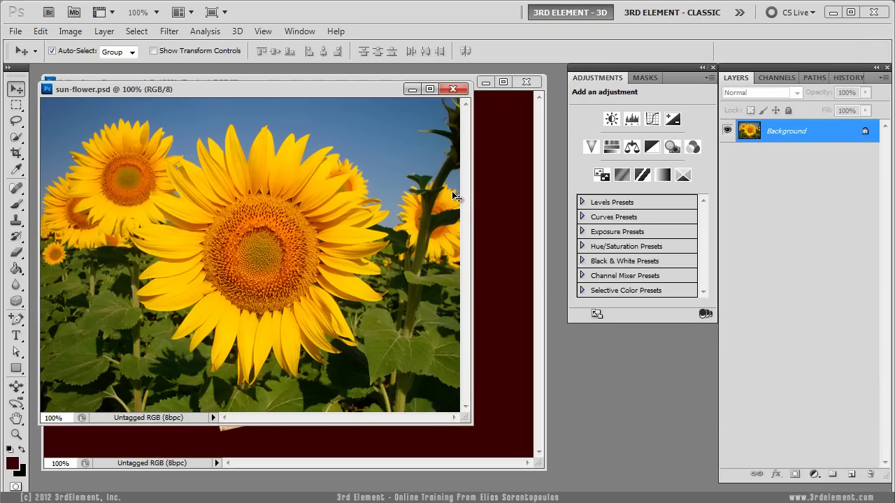
Load the Sun Flower path as a selection and invert it to select only the large flower
left_click(814, 78)
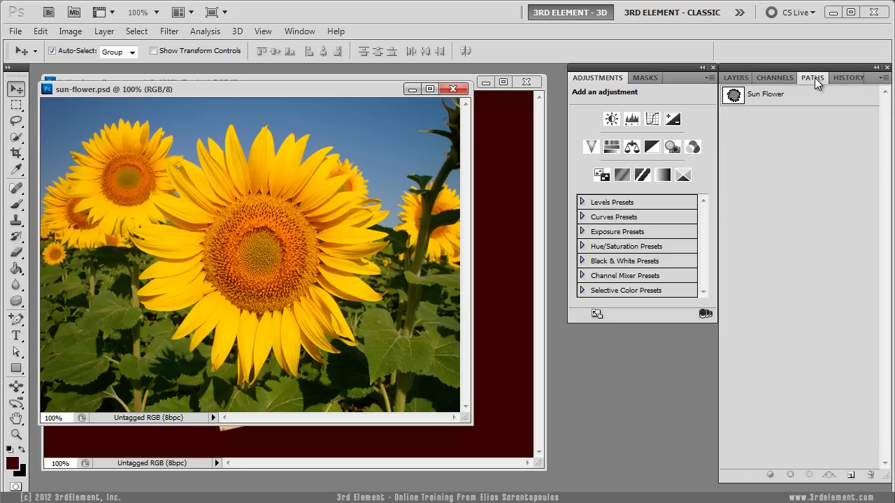
left_click(306, 31)
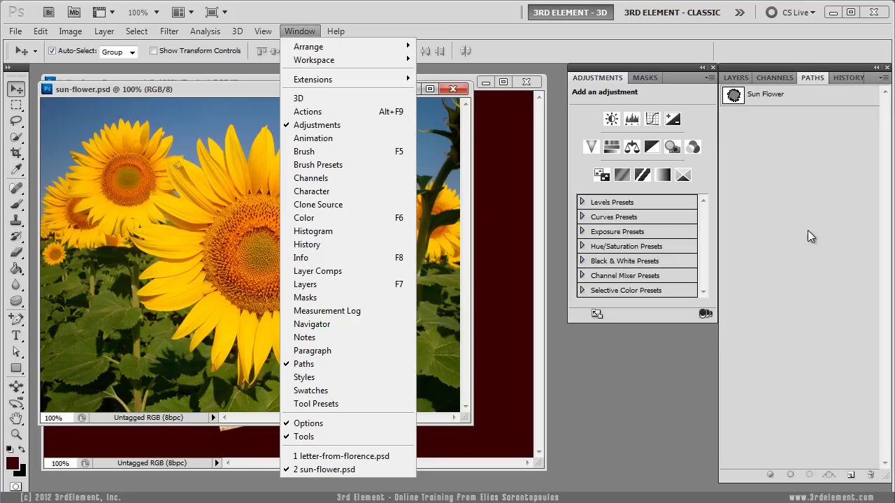
left_click(769, 102)
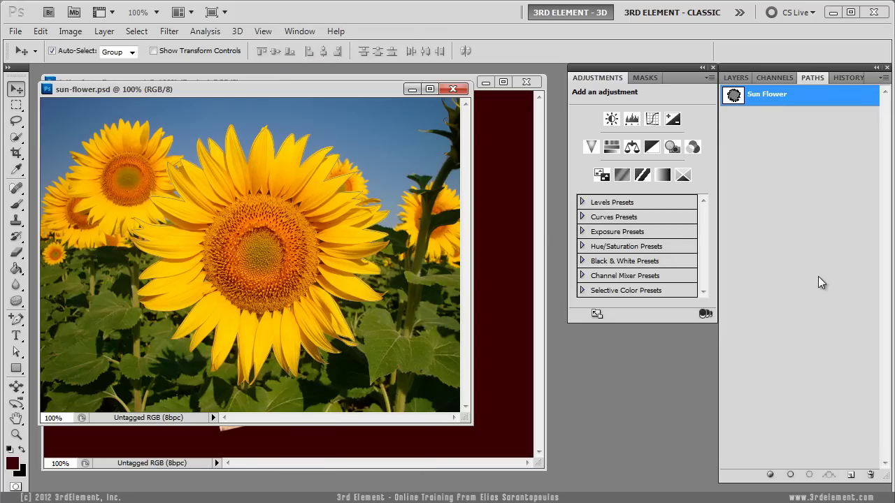
left_click(809, 480)
left_click(136, 32)
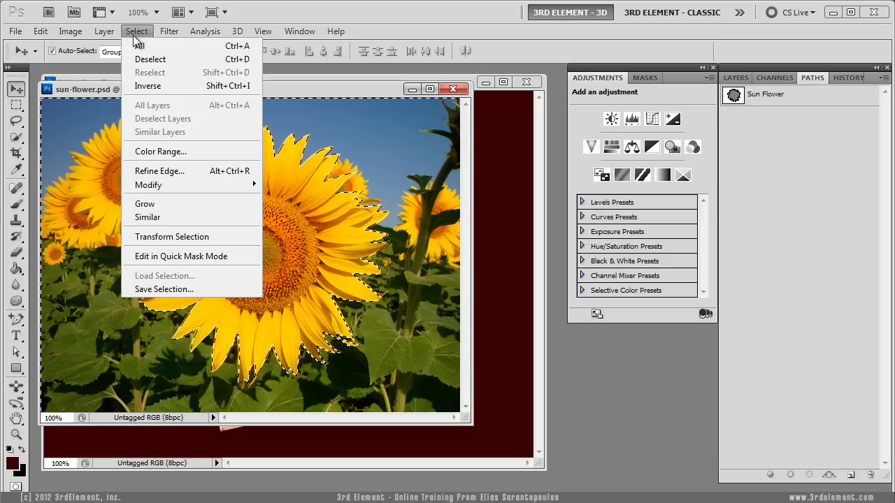
left_click(166, 86)
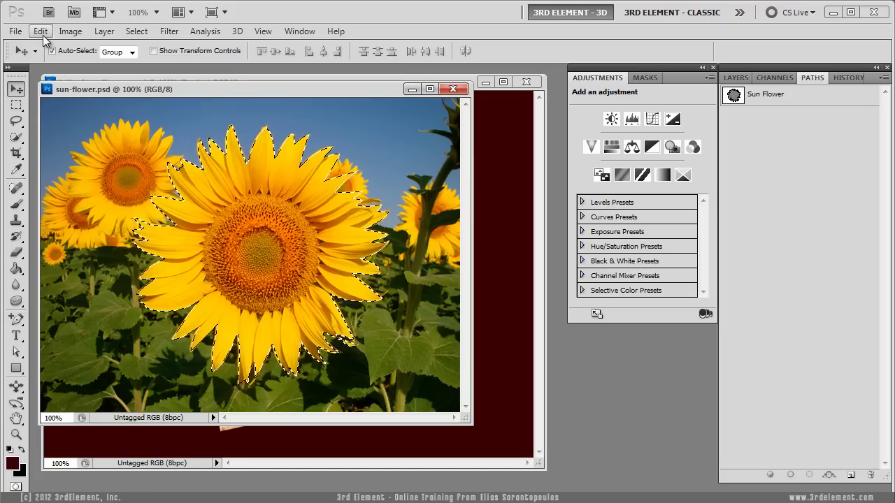
Copy the selected sunflower and close sun-flower.psd
left_click(41, 32)
left_click(122, 122)
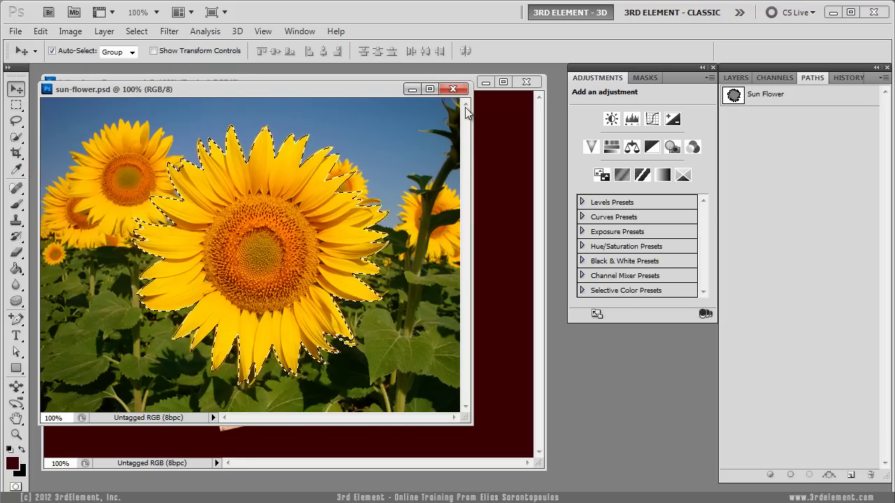
left_click(468, 114)
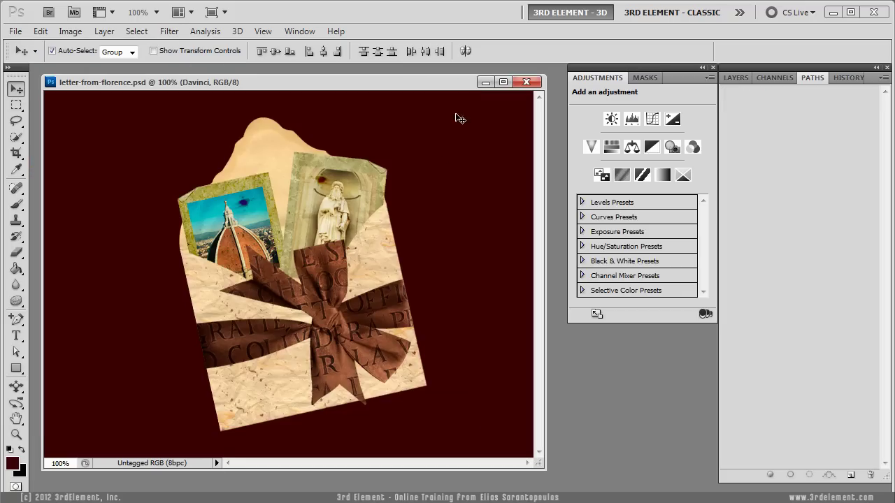
Paste the sunflower as a new layer above Ribbon Texture in letter-from-florence.psd
left_click(728, 77)
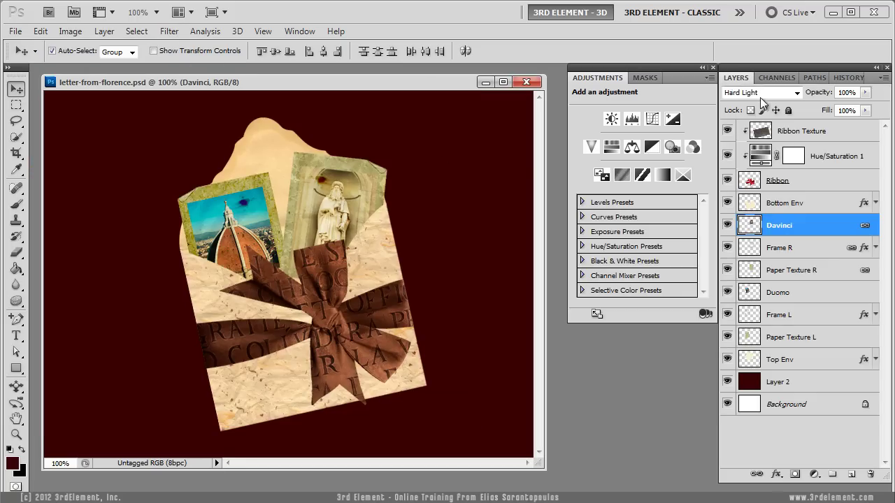
left_click(840, 132)
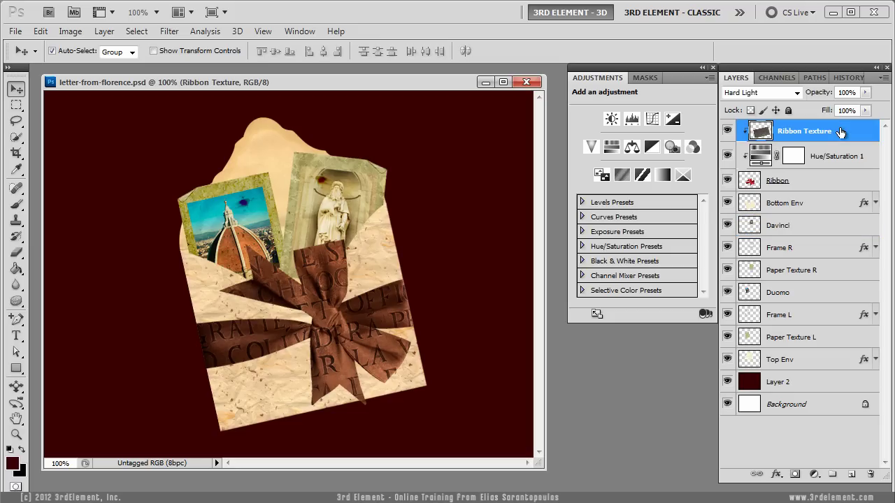
left_click(42, 31)
left_click(98, 150)
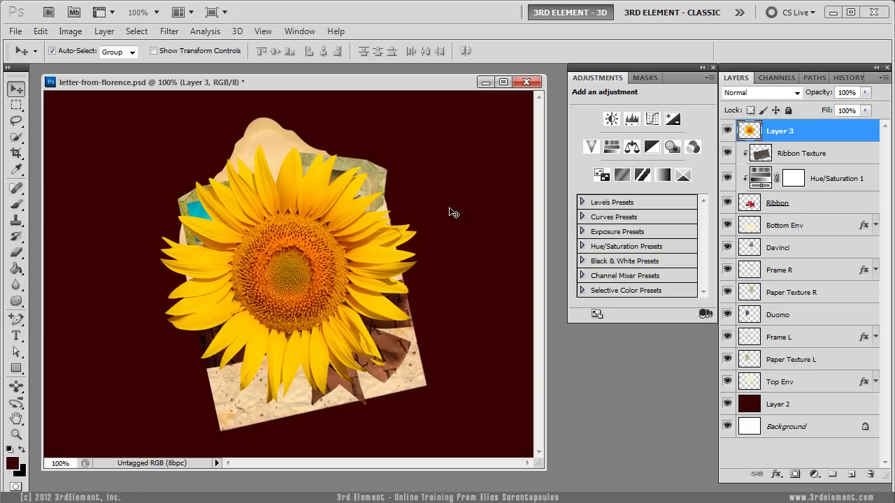
Scale the pasted sunflower to 32% and position it over the tip of the envelope's open flap
key("ctrl+t")
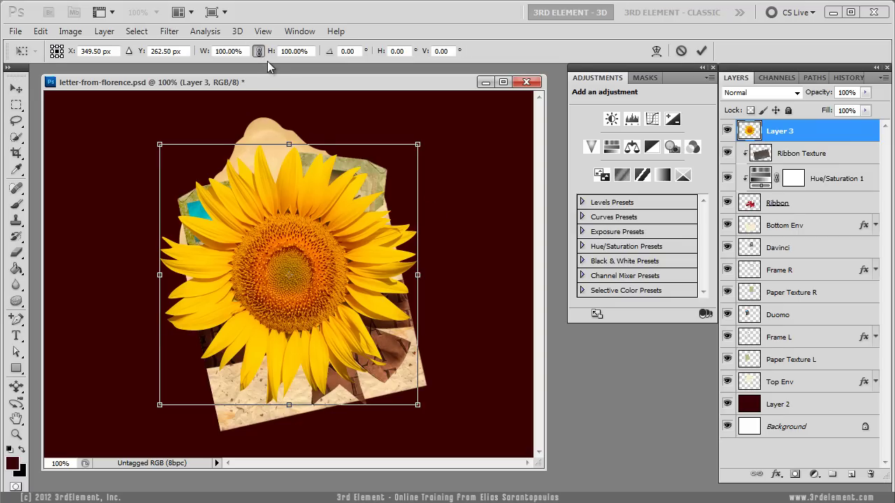
left_click_drag(271, 55, 223, 64)
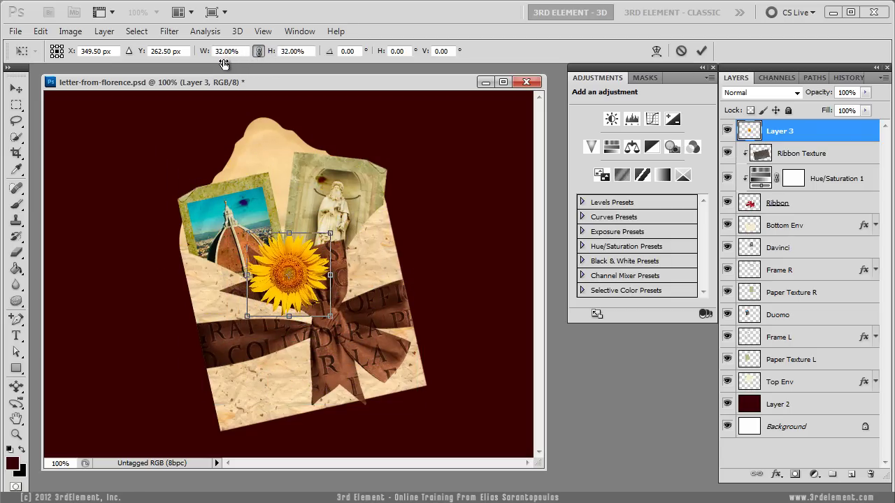
left_click_drag(308, 270, 286, 148)
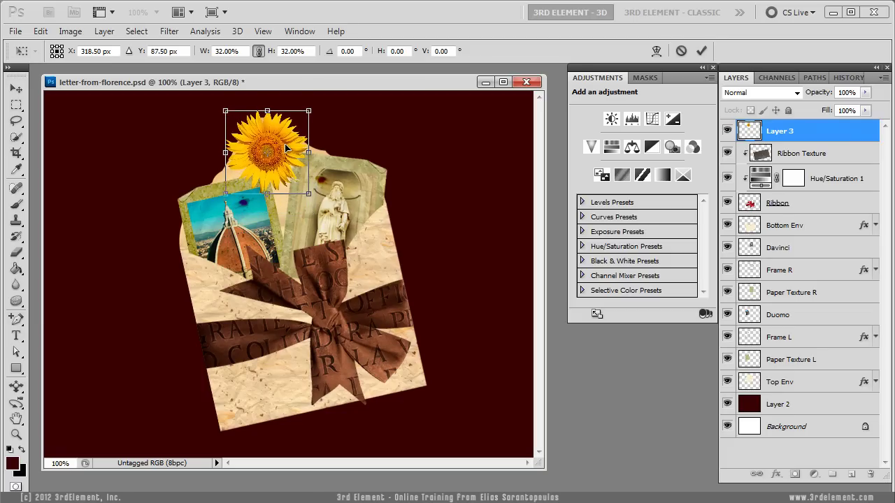
left_click(700, 51)
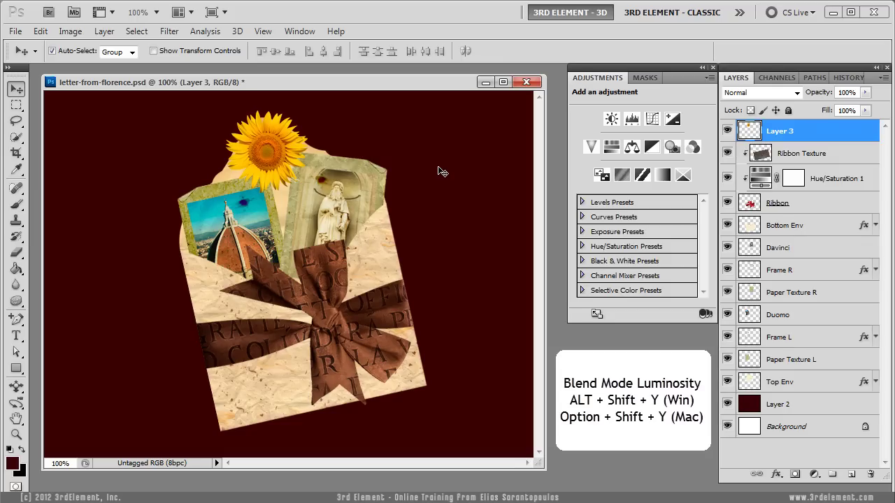
Set the sunflower layer's blend mode to Luminosity and rename the layer Sun Flower
key("alt+shift+y")
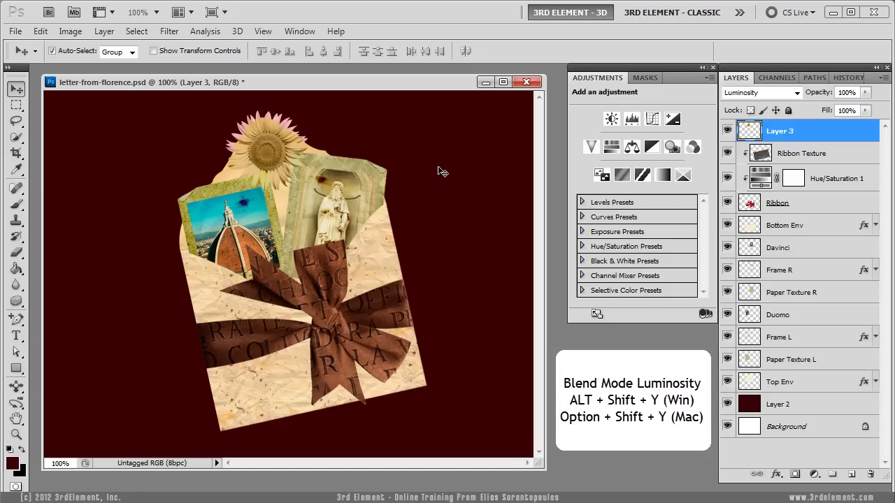
double_click(781, 130)
type("Su")
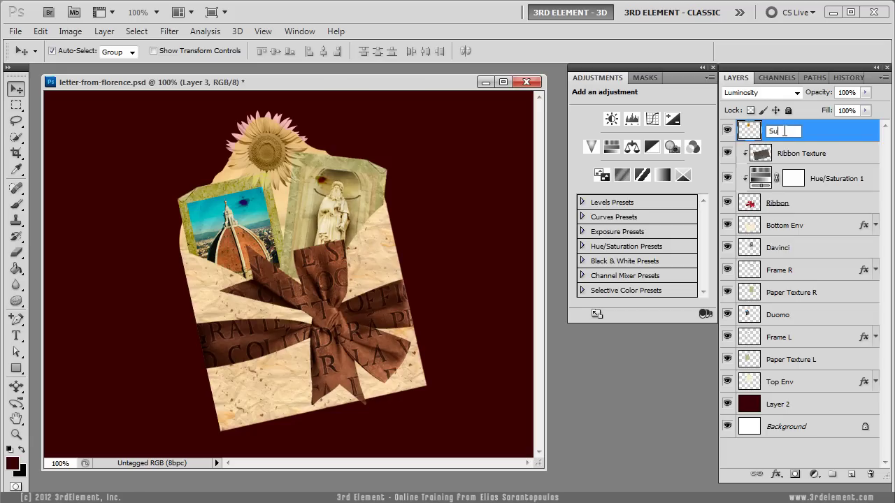
type("n Flower")
key("Return")
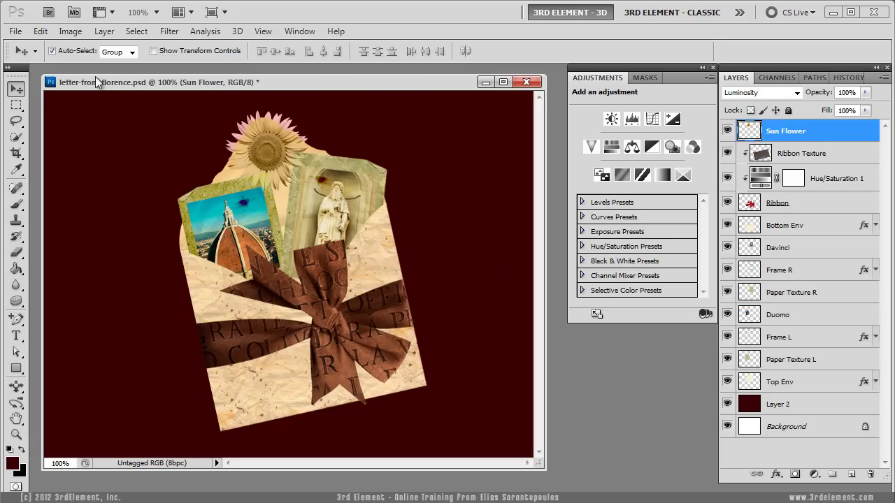
Open the paper-02.jpg image
left_click(15, 31)
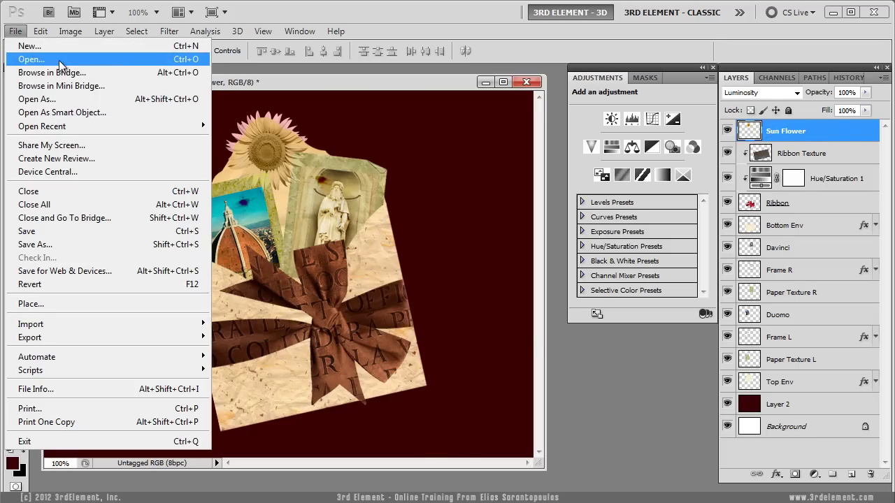
left_click(60, 62)
left_click(696, 131)
double_click(697, 130)
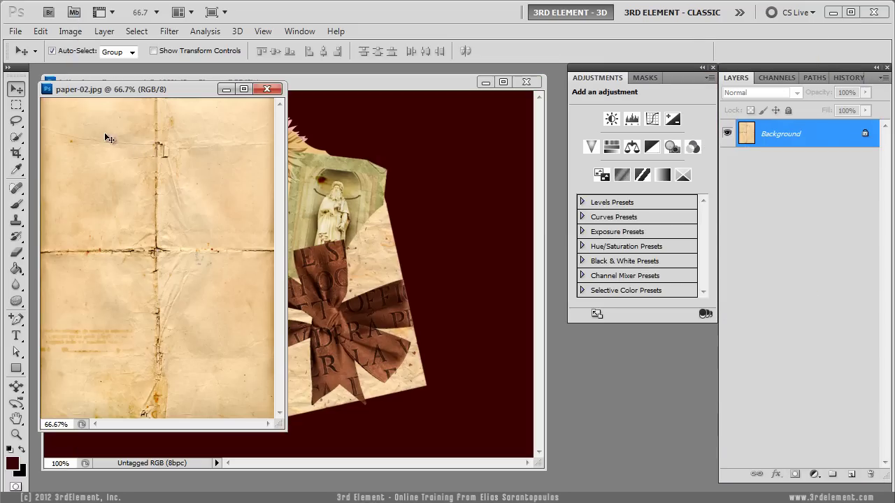
Copy a rectangular area of the paper above its horizontal fold, close paper-02.jpg, and paste the piece into letter-from-florence.psd
left_click(16, 104)
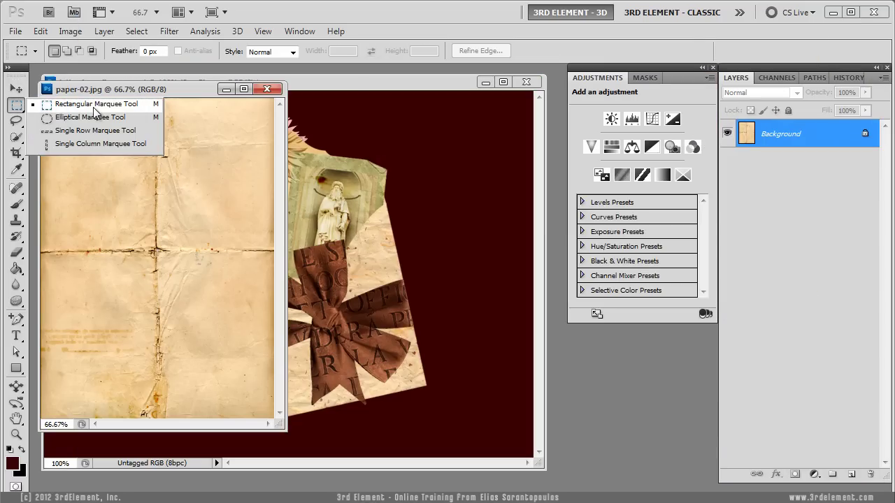
left_click(95, 106)
left_click_drag(72, 130, 265, 241)
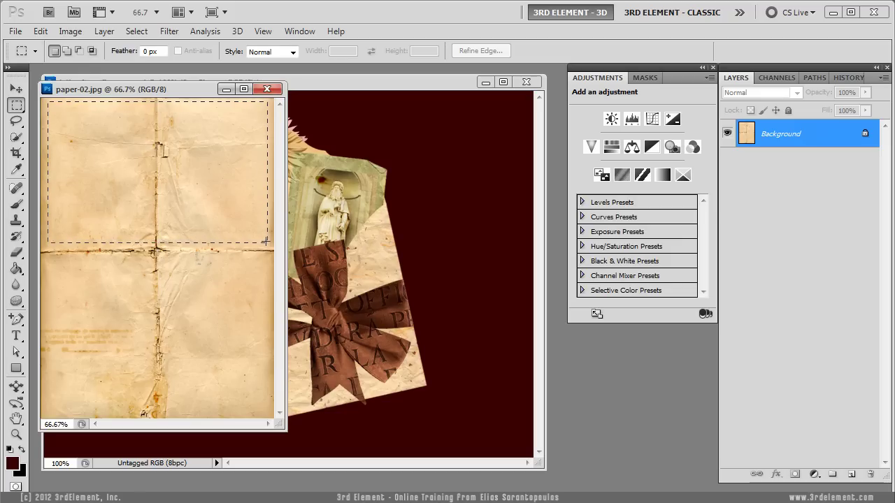
left_click(40, 31)
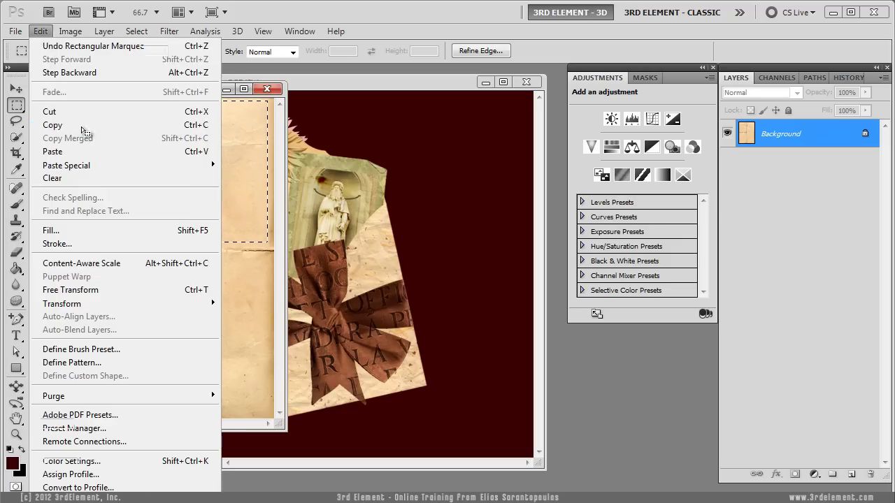
left_click(82, 131)
left_click(267, 89)
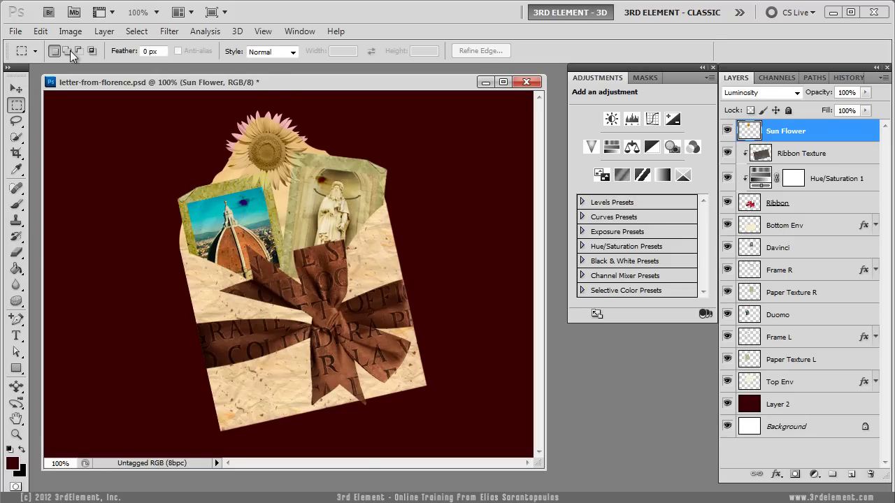
left_click(41, 30)
left_click(96, 148)
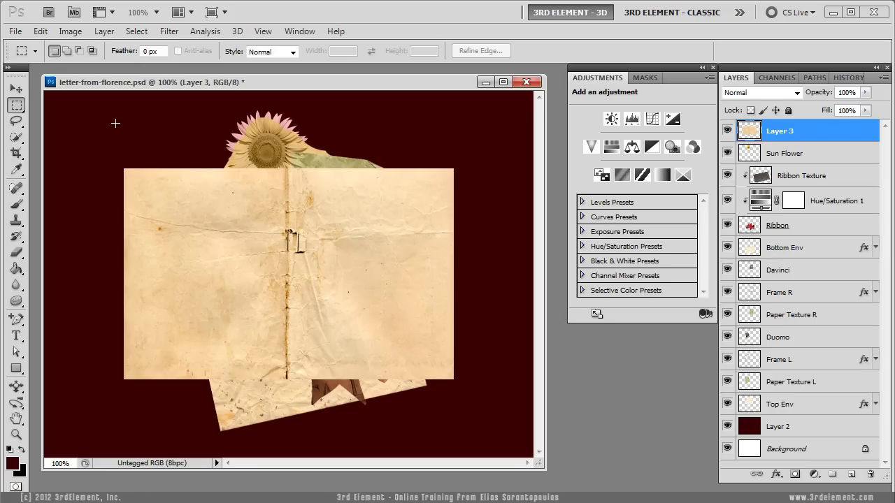
Trim a thin strip off the pasted paper's upper edge and shift the paper slightly to the left
left_click_drag(346, 180, 498, 192)
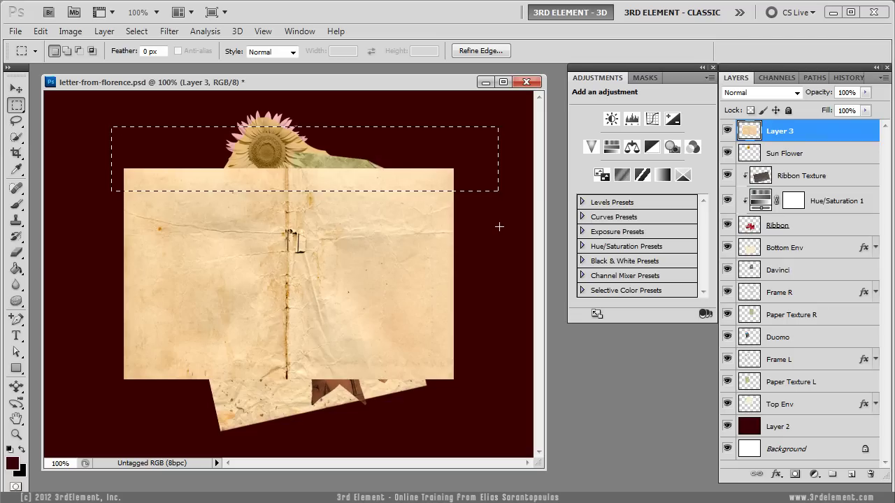
key("Delete")
left_click(134, 31)
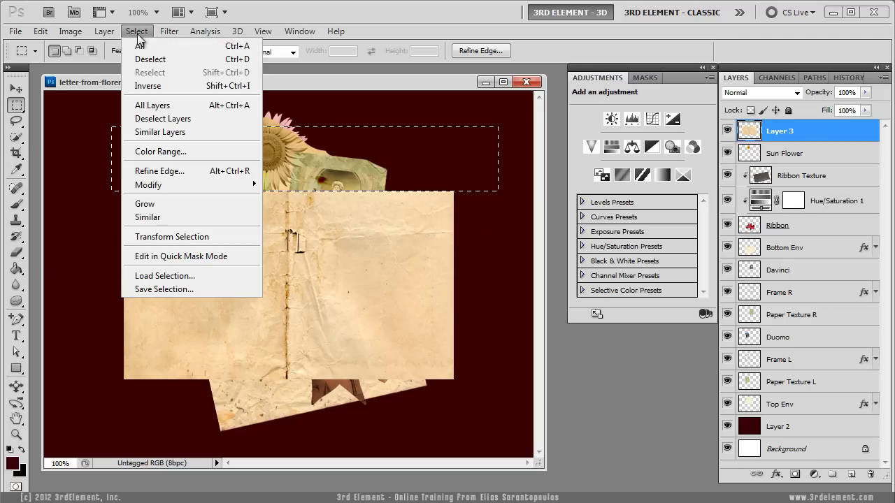
left_click(160, 61)
key("v")
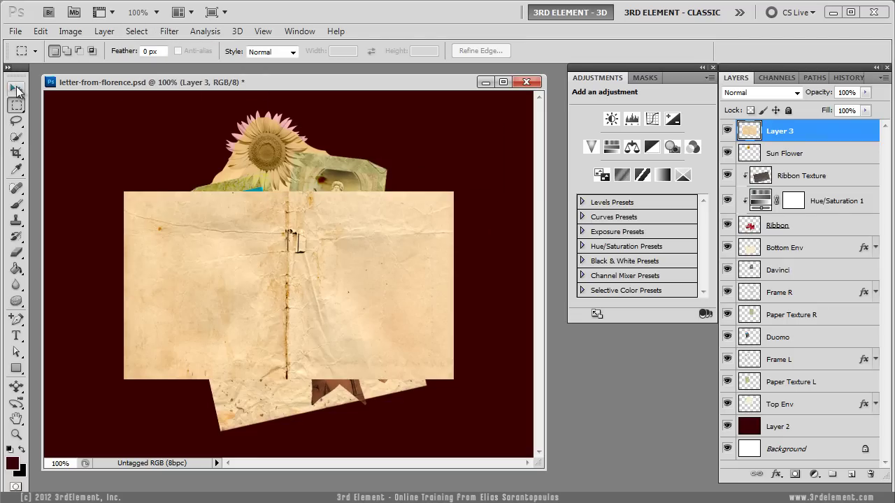
left_click_drag(313, 258, 290, 259)
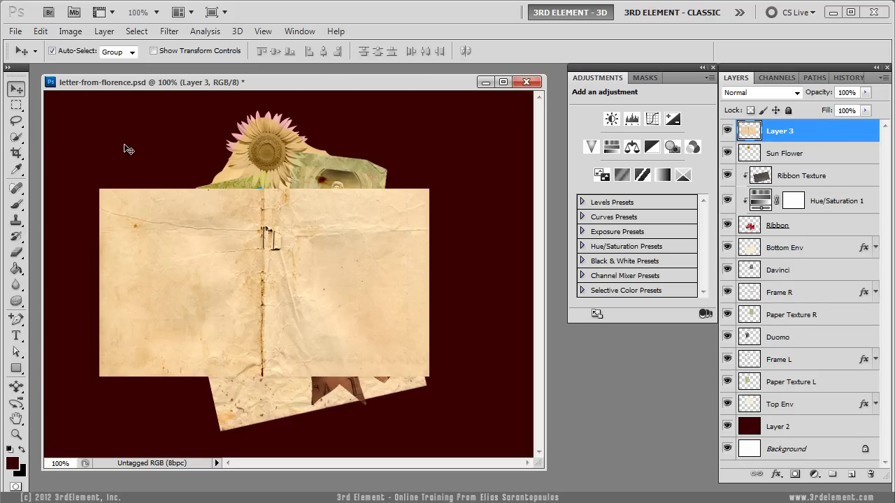
Create a paragraph text box over the paper's left half and fill it with the whole italian-words text from WordPad
left_click(16, 336)
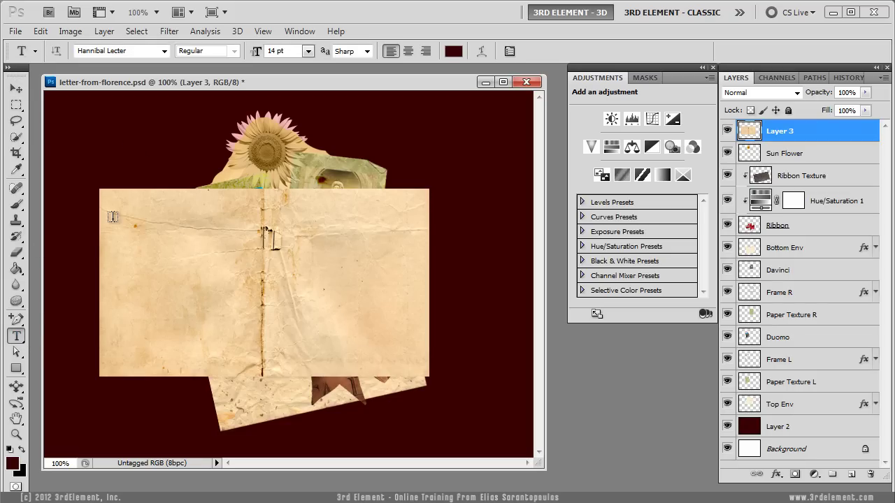
left_click_drag(104, 195, 255, 370)
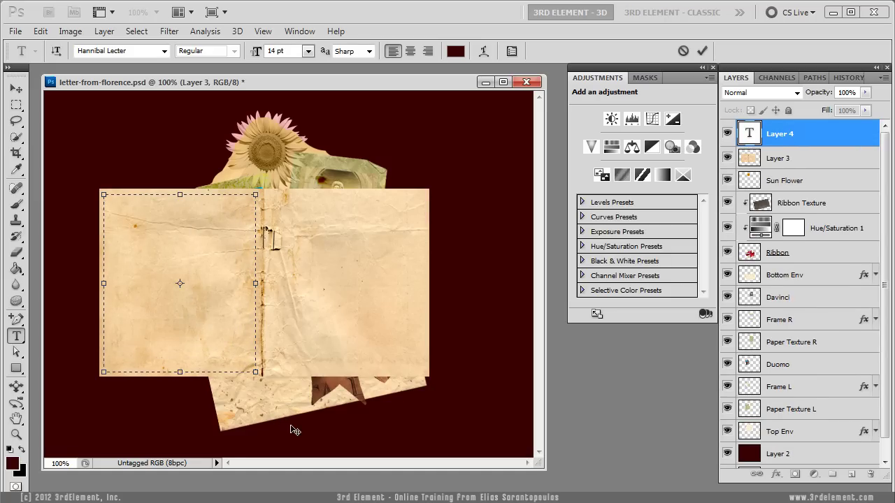
key("alt+Tab")
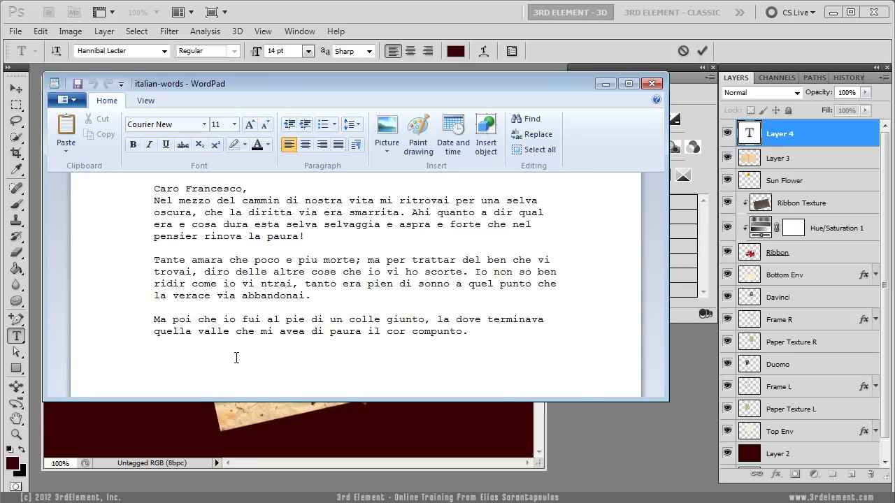
key("ctrl+a")
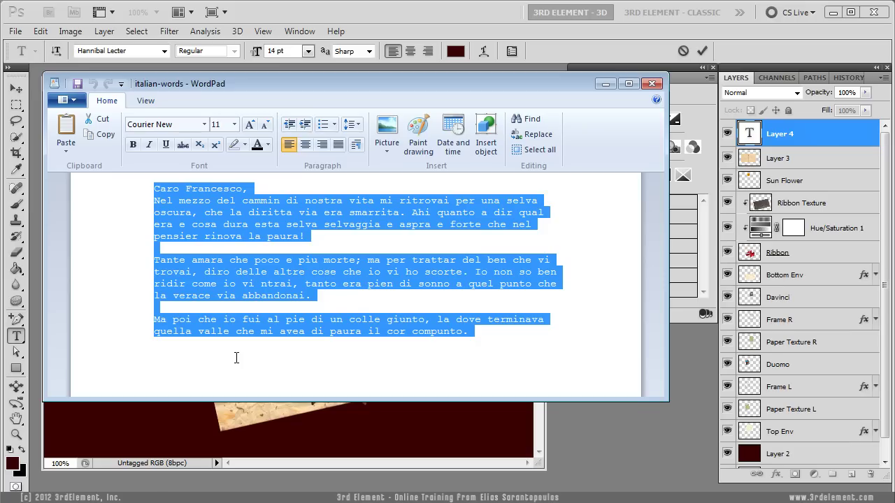
left_click(607, 86)
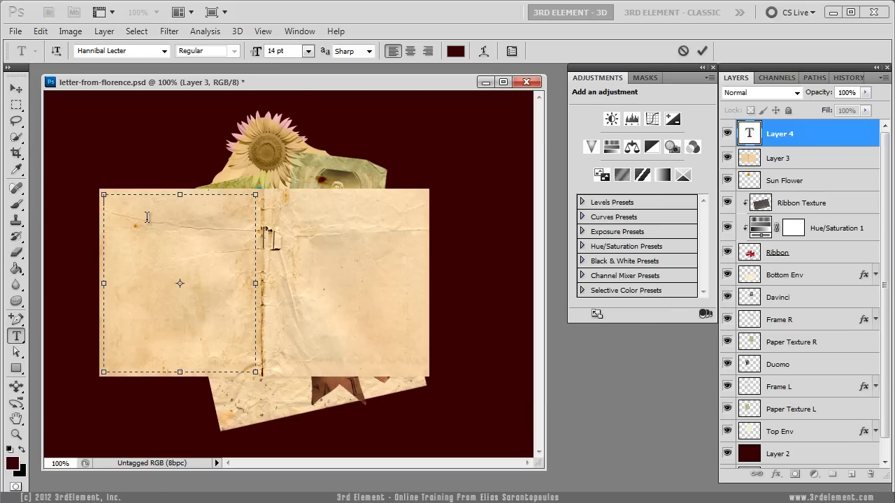
key("ctrl")
key("ctrl+v")
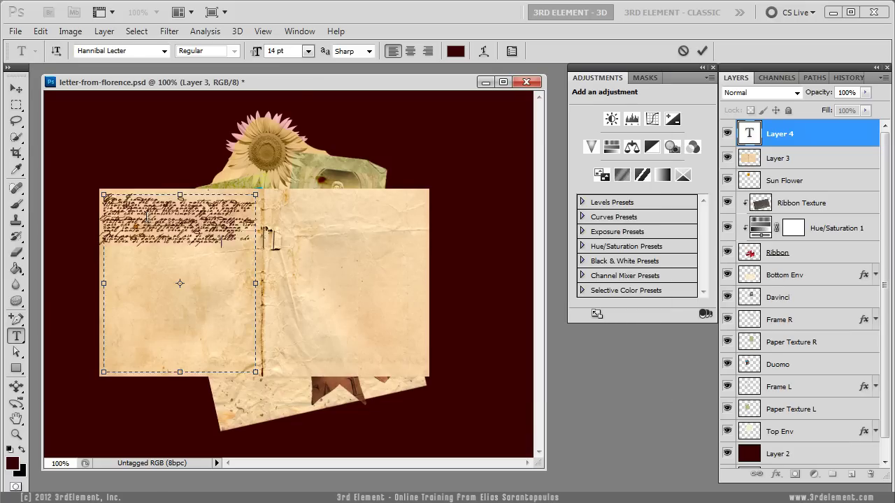
left_click(16, 89)
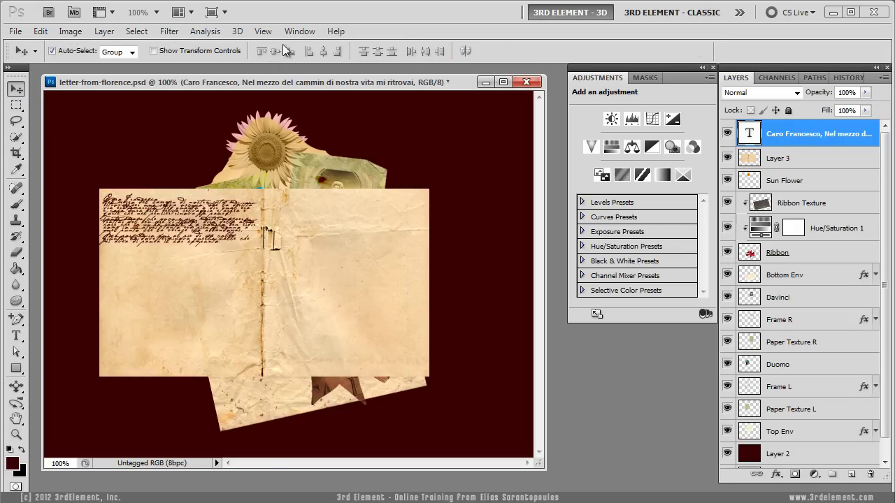
Show the character settings and set the letter text's leading to 17 pt
left_click(299, 31)
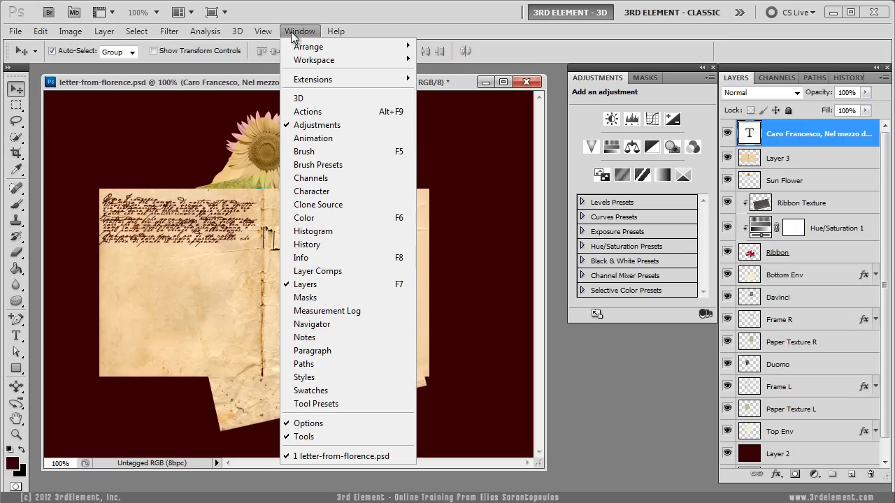
left_click(371, 188)
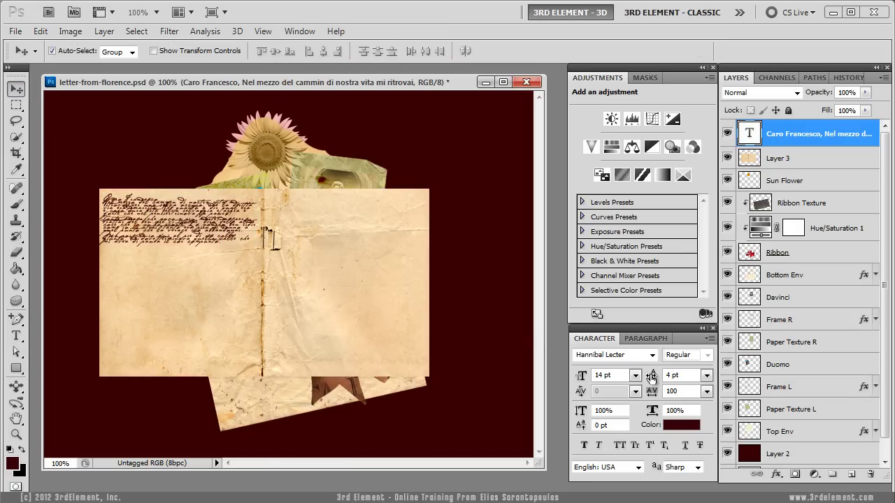
left_click_drag(653, 379, 658, 379)
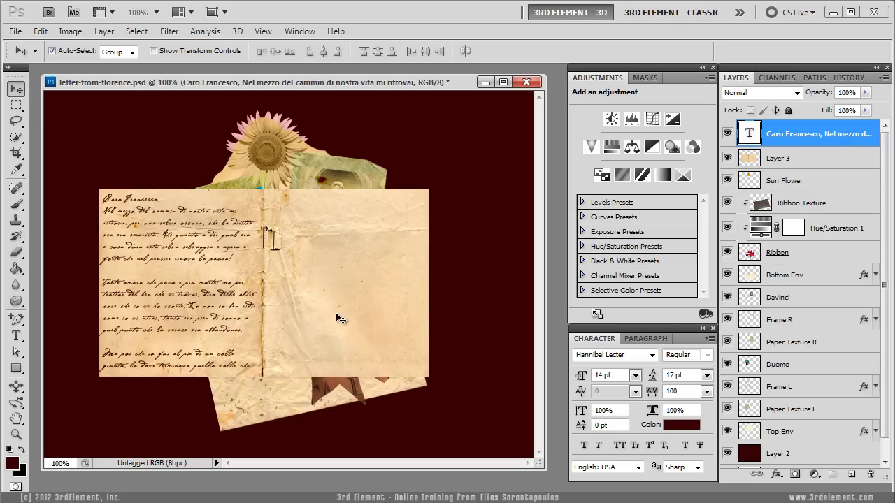
Widen the letter's text box to the right, past the paper's central crease, so all the text fits
left_click(17, 337)
left_click(142, 293)
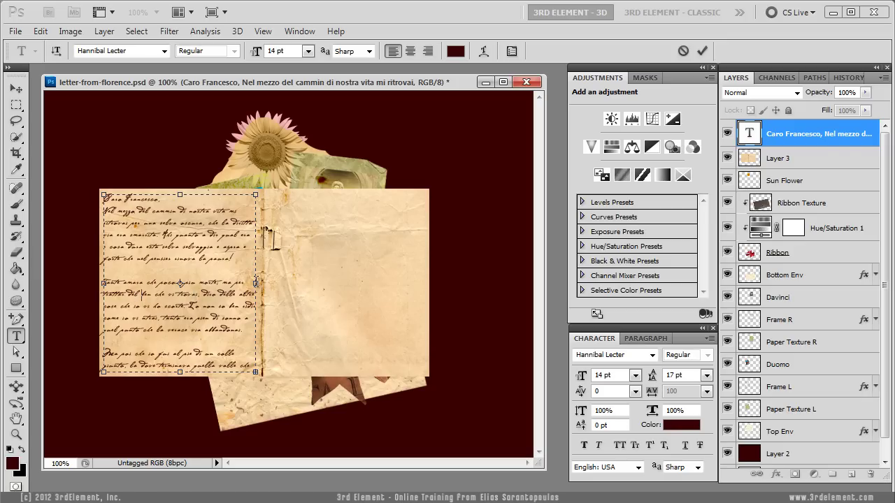
left_click_drag(256, 284, 290, 285)
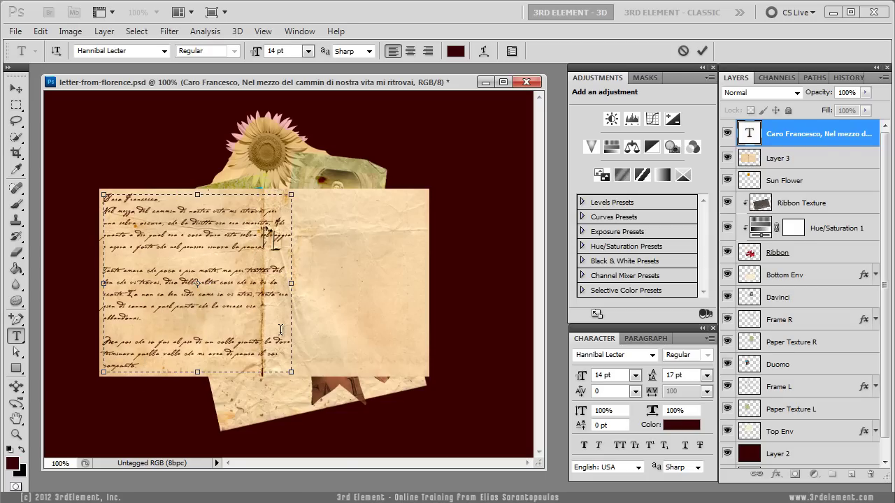
left_click(703, 51)
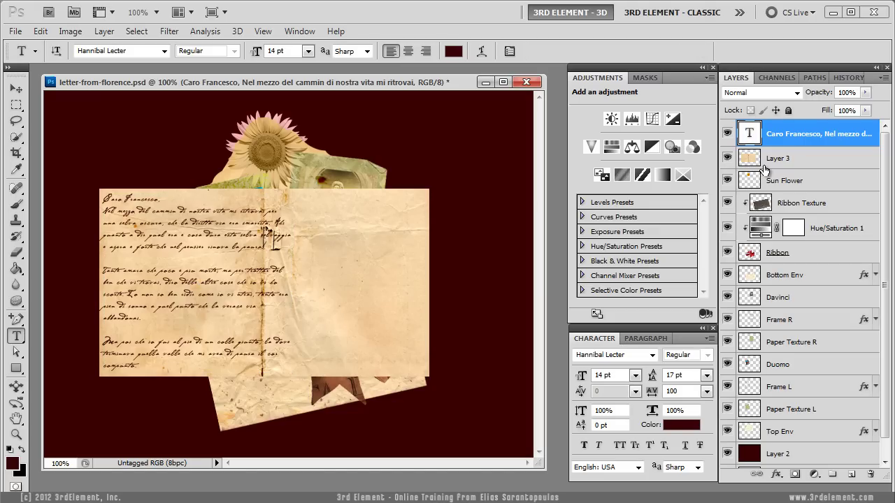
Nudge the letter text slightly to the right, away from the paper's left edge
left_click(20, 88)
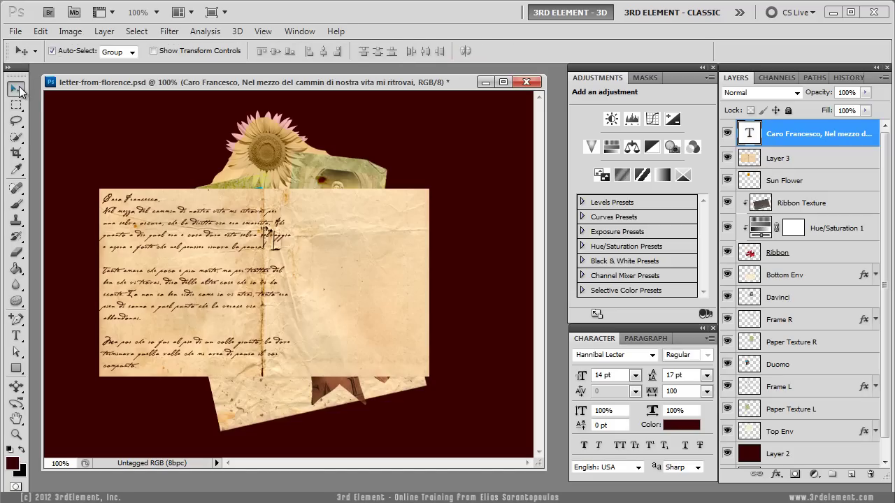
key("Right")
key("Right")
key("Right")
key("Right")
key("Right")
key("Right")
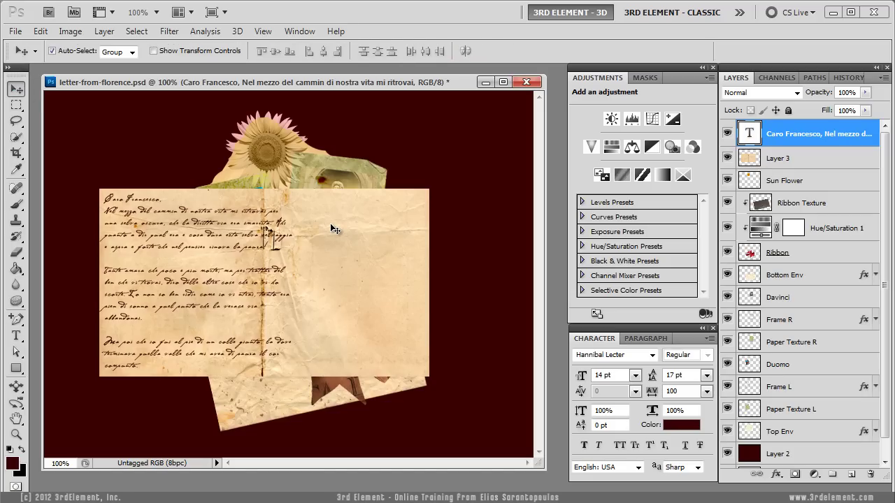
key("Right")
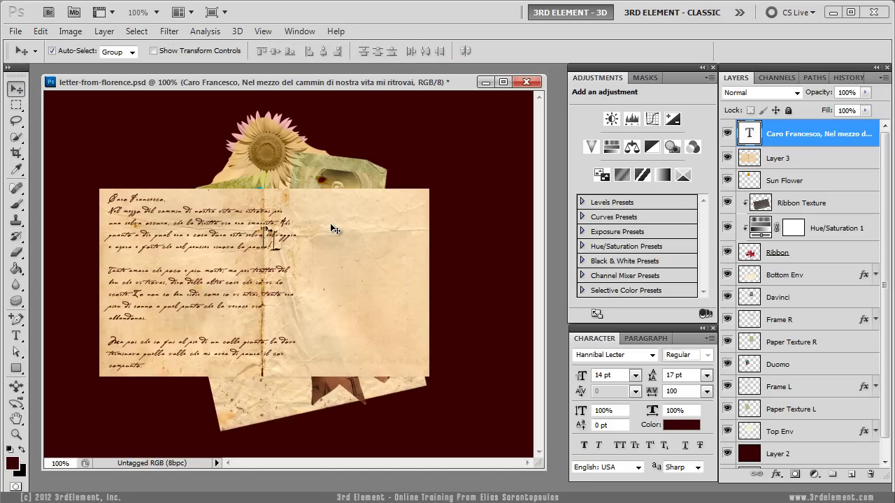
Rename the paper layer, Layer 3, as Torn Paper
double_click(778, 158)
type("Torn Paper")
key("Return")
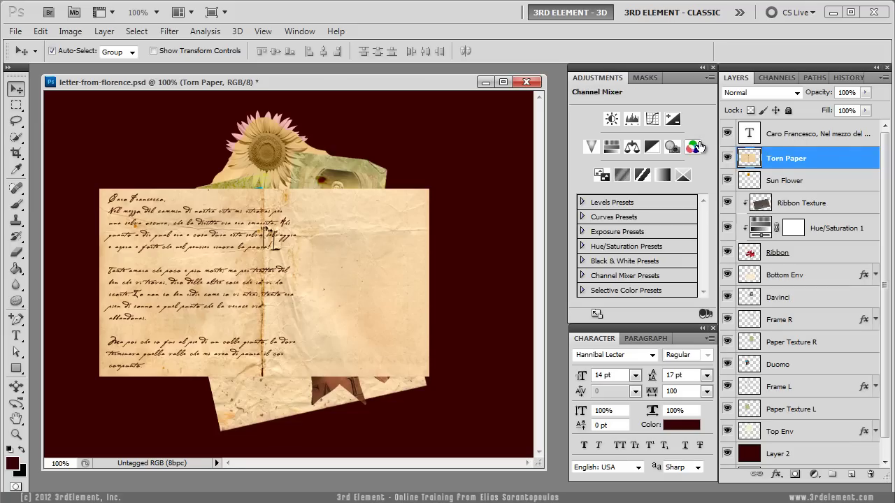
Cut away the part of the Torn Paper layer to the right of the letter text using a rectangular selection, and deselect
left_click(16, 105)
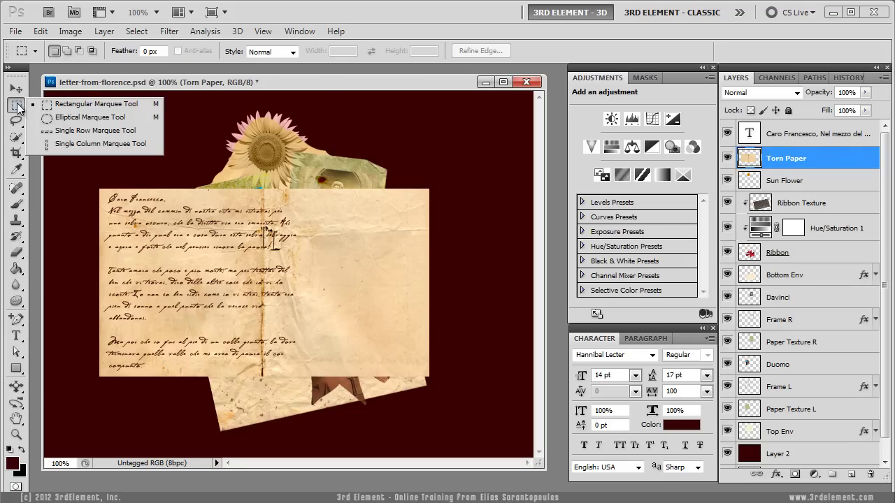
left_click(91, 111)
left_click_drag(378, 207, 305, 147)
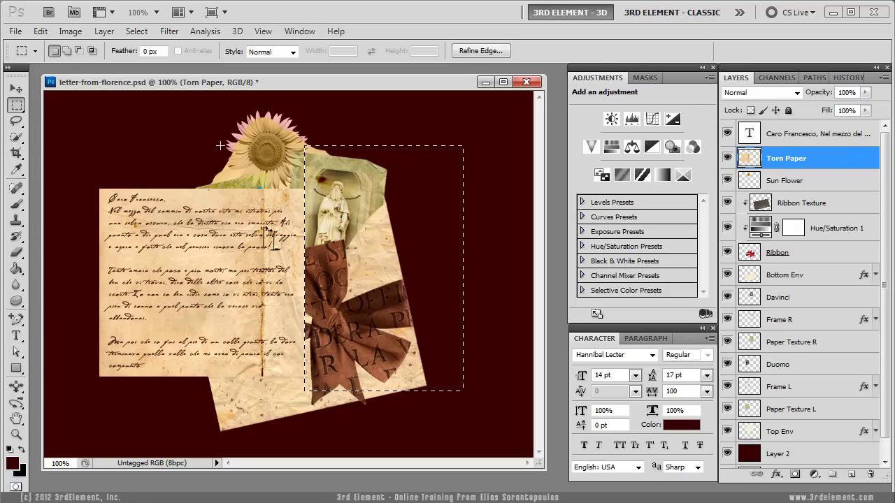
left_click(137, 31)
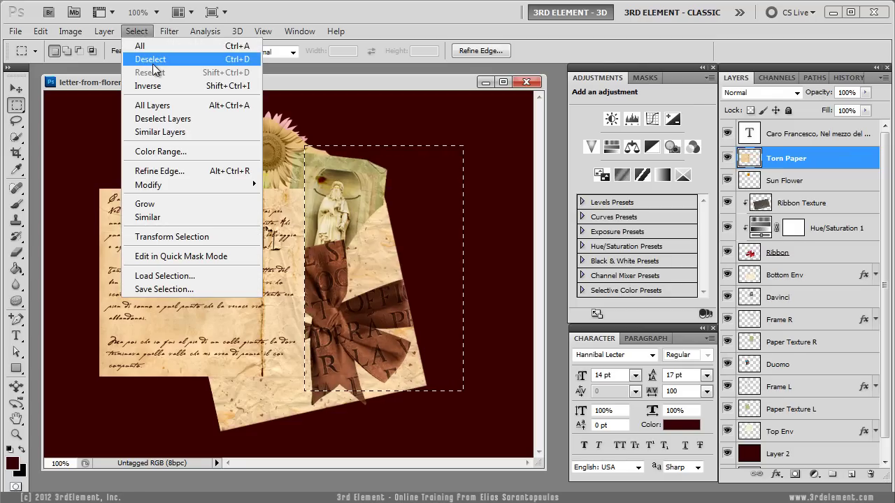
left_click(151, 59)
Move the letter text and Torn Paper layers together beneath the Top Env layer and shift the letter slightly downward
key("v")
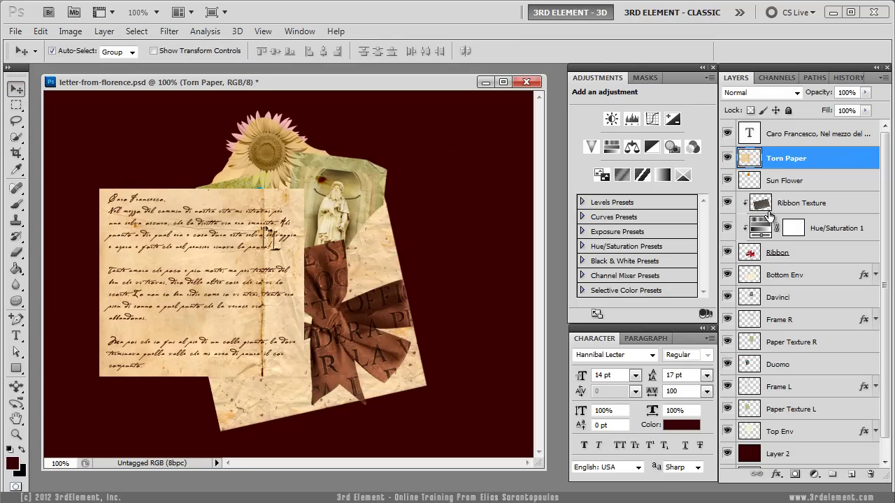
left_click(817, 144, "shift")
left_click_drag(820, 164, 825, 447)
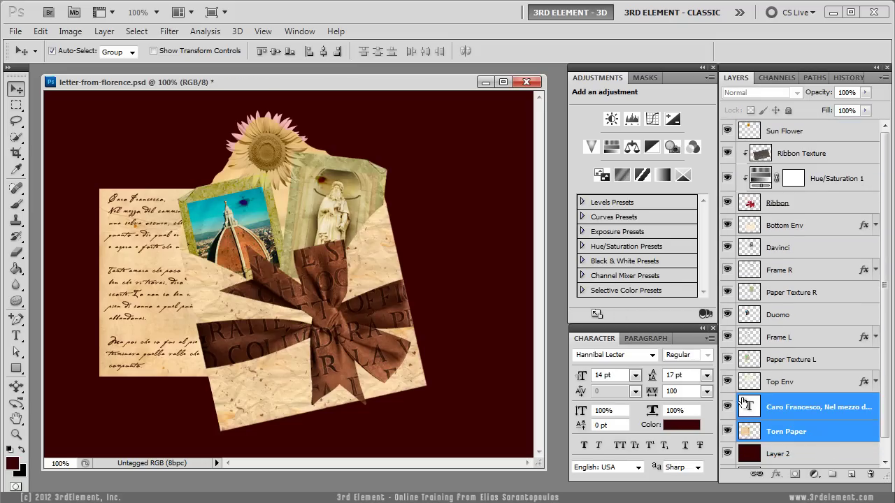
left_click_drag(174, 285, 172, 315)
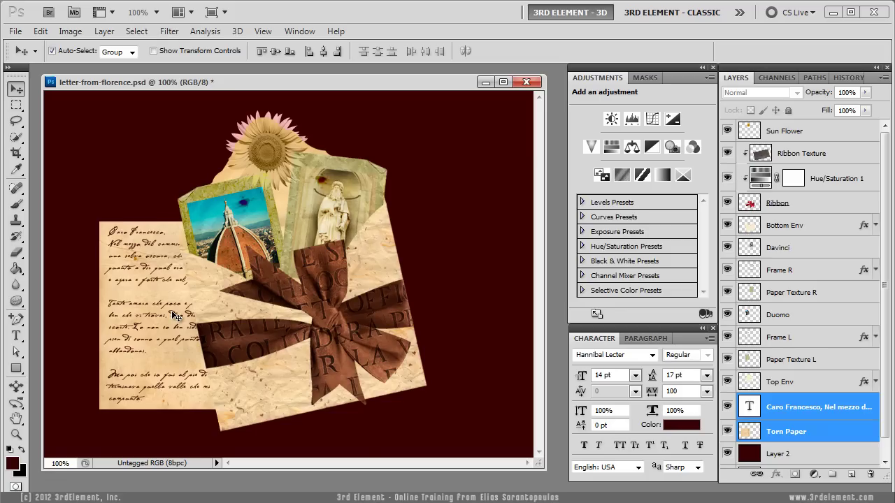
Rotate the letter text and paper together about 23° counterclockwise and nudge them slightly right toward the envelope
key("ctrl+t")
left_click_drag(334, 427, 342, 358)
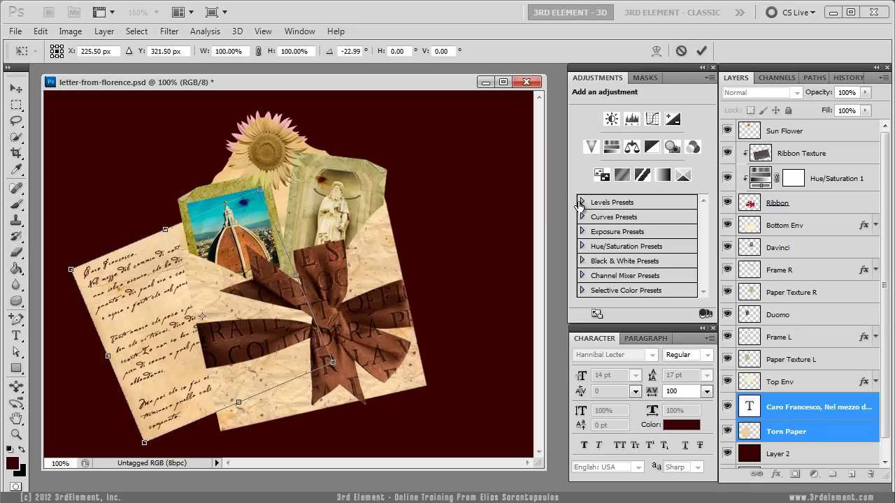
left_click(701, 50)
left_click_drag(186, 350, 194, 355)
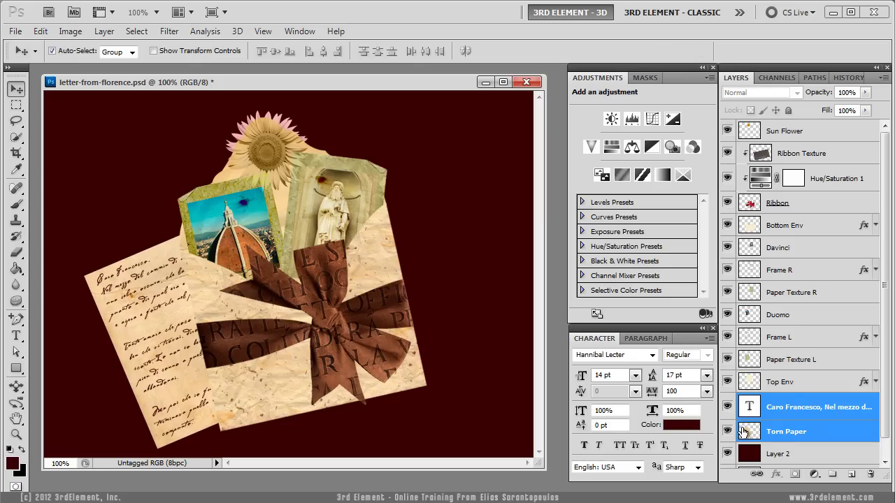
On the Torn Paper layer, outline the letter with a freehand lasso selection that runs jaggedly just inside its exposed edges
left_click(769, 432)
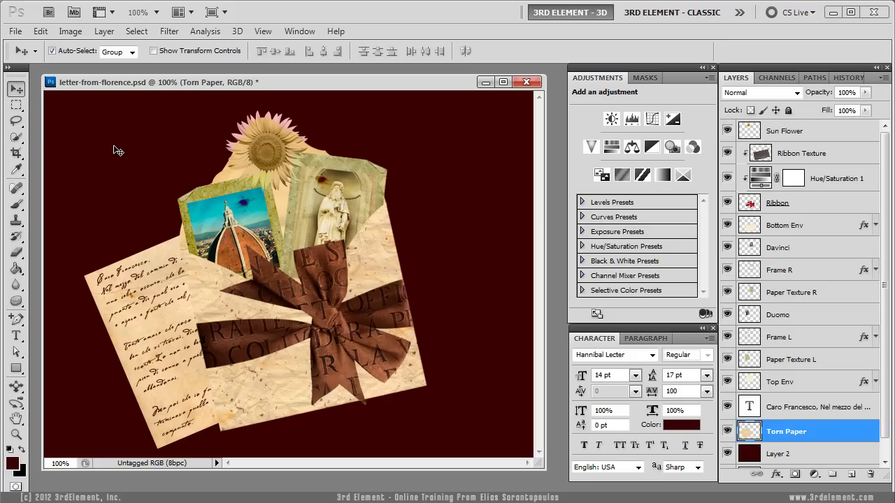
left_click(15, 121)
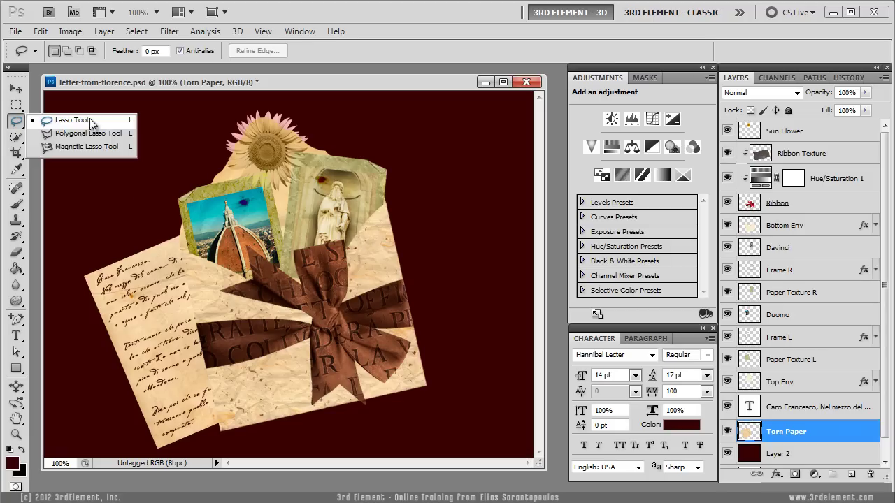
left_click(90, 121)
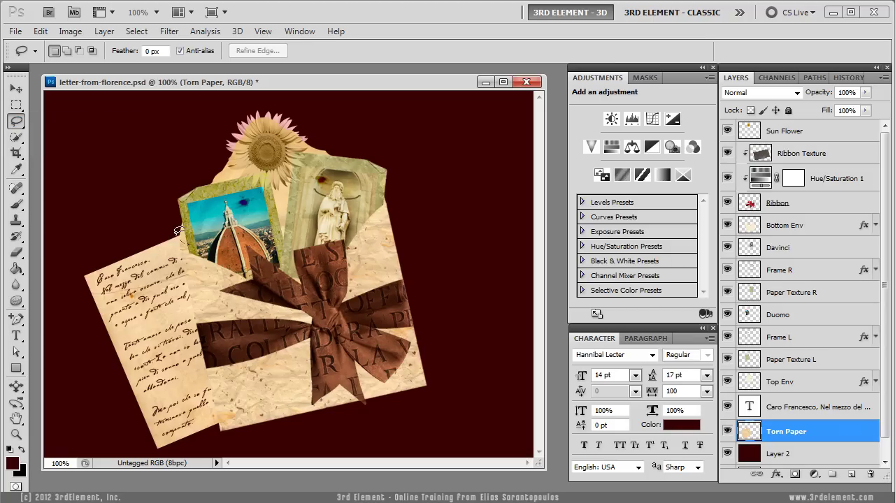
left_click_drag(169, 240, 121, 257)
left_click_drag(98, 297, 112, 323)
left_click_drag(126, 363, 123, 374)
mouse_move(184, 429)
left_mouse_down()
mouse_move(255, 410)
mouse_move(289, 327)
mouse_move(234, 253)
mouse_move(183, 238)
left_mouse_up()
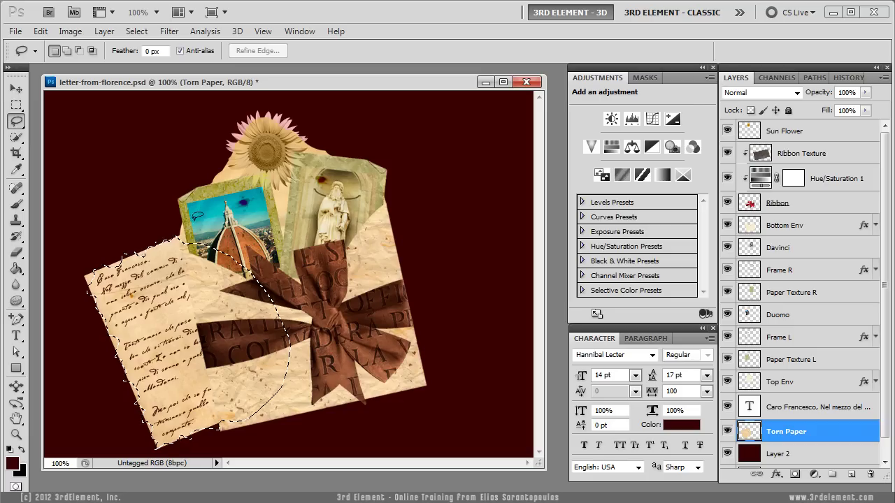
Invert the selection, delete the paper outside the jagged outline, and deselect
left_click(137, 31)
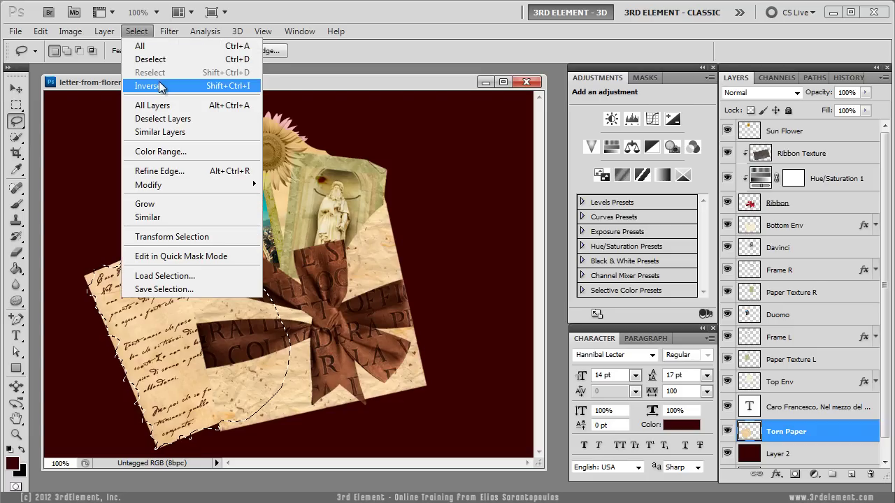
left_click(148, 86)
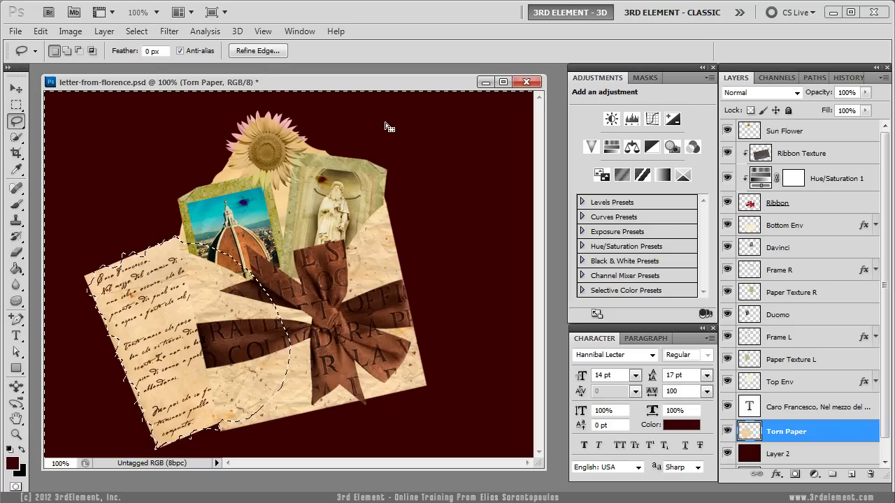
key("Delete")
left_click(136, 32)
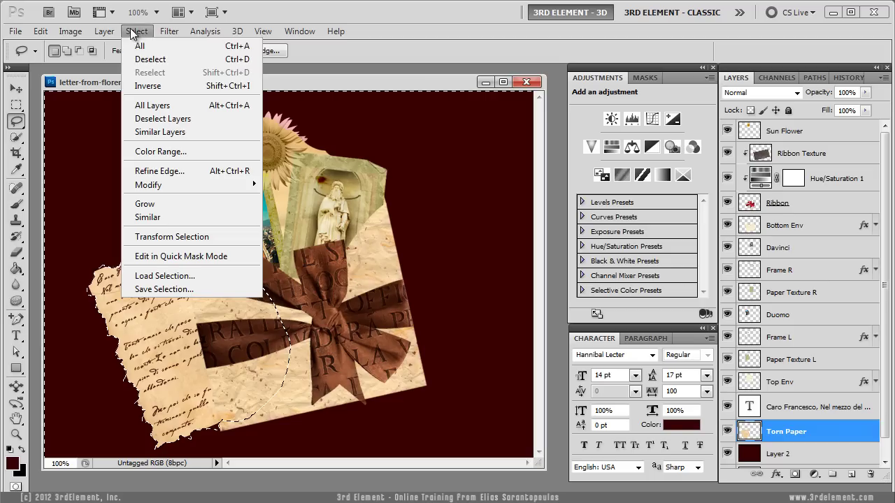
left_click(150, 60)
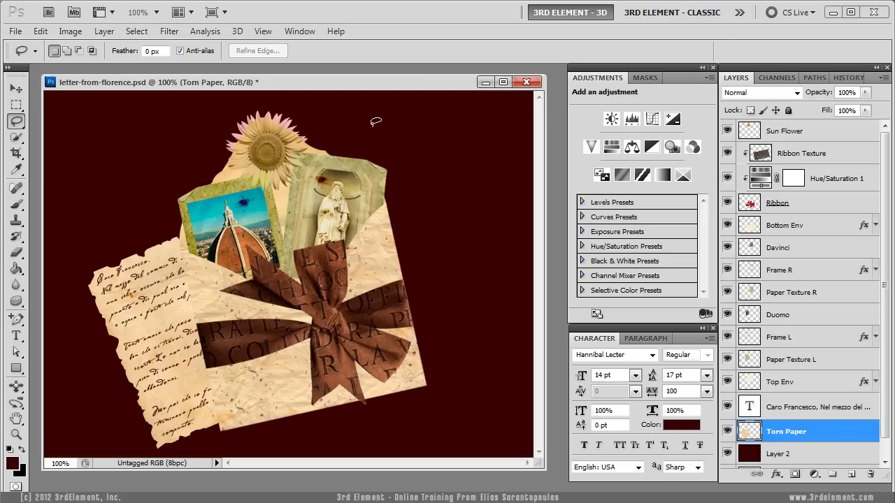
Add a Pattern Overlay to the Torn Paper layer with the tan paper pattern in Soft Light blend mode
left_click(16, 89)
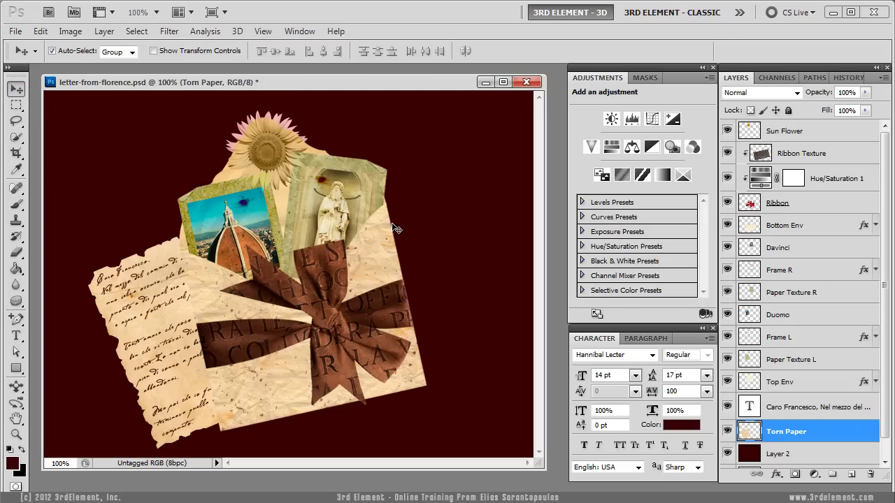
double_click(748, 431)
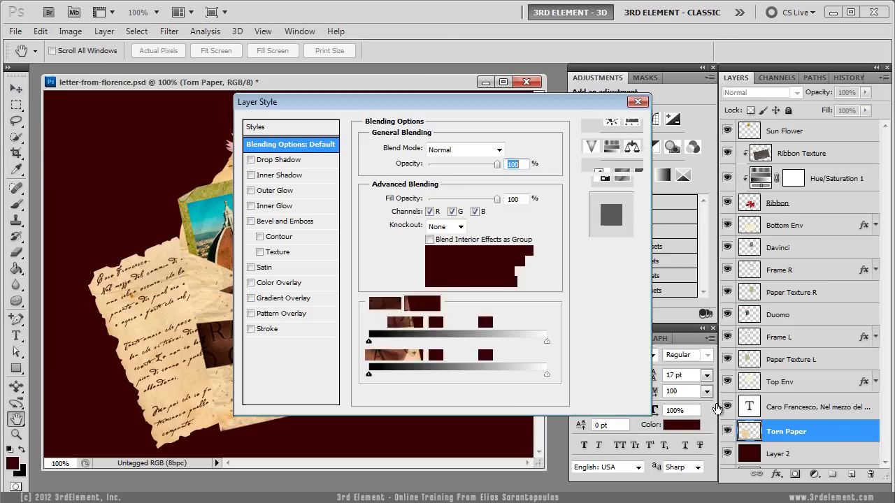
left_click(302, 314)
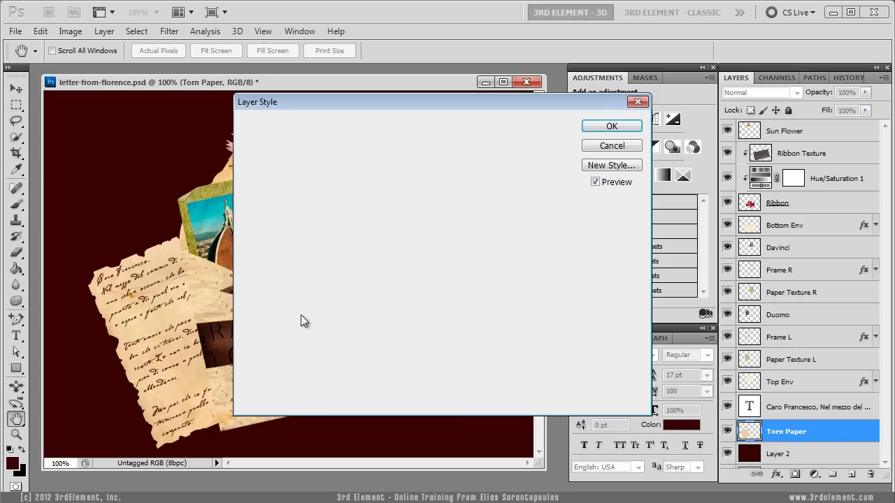
left_click(459, 199)
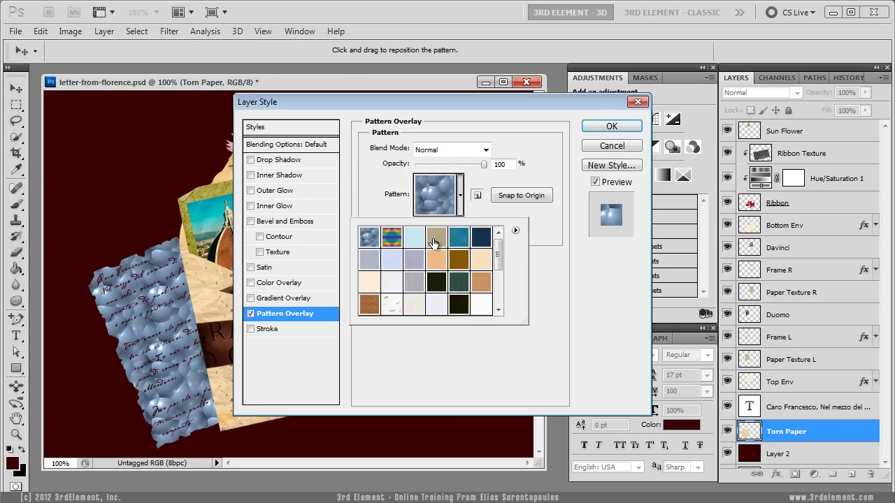
left_click(436, 239)
left_click(486, 151)
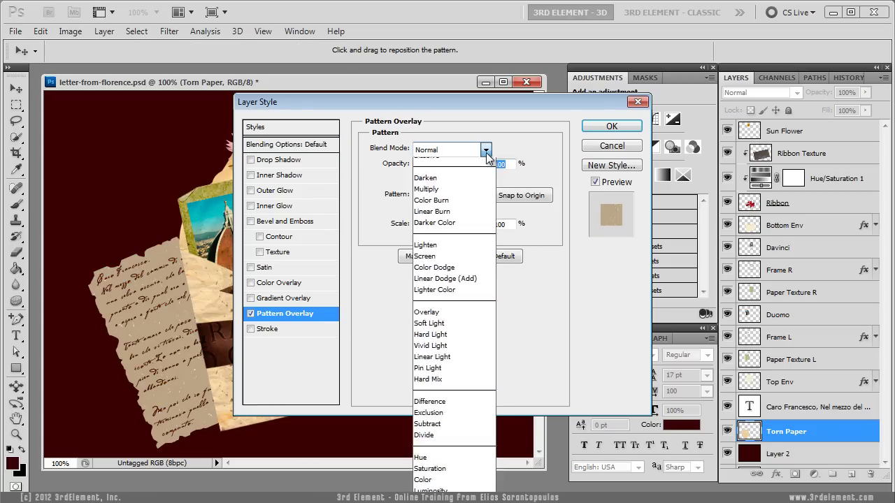
left_click(478, 342)
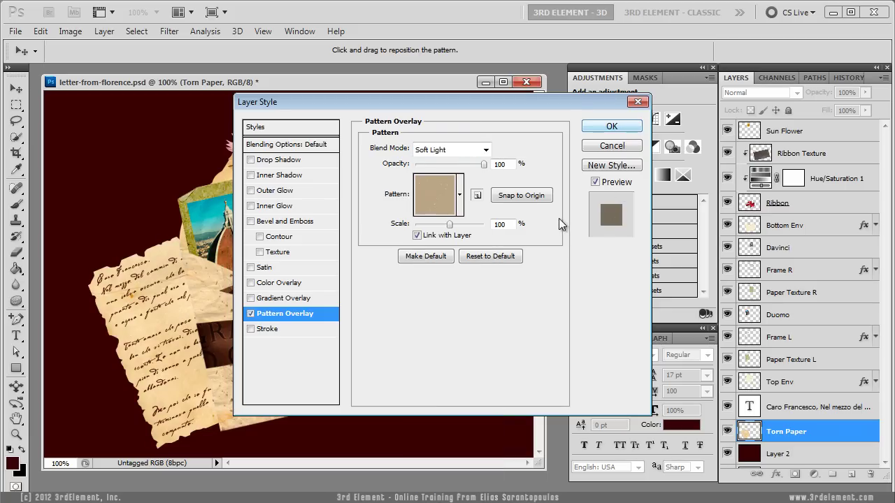
Add a Drop Shadow to Torn Paper with a distance of 3 px and size of 10 px, and collapse its effects list
left_click(293, 160)
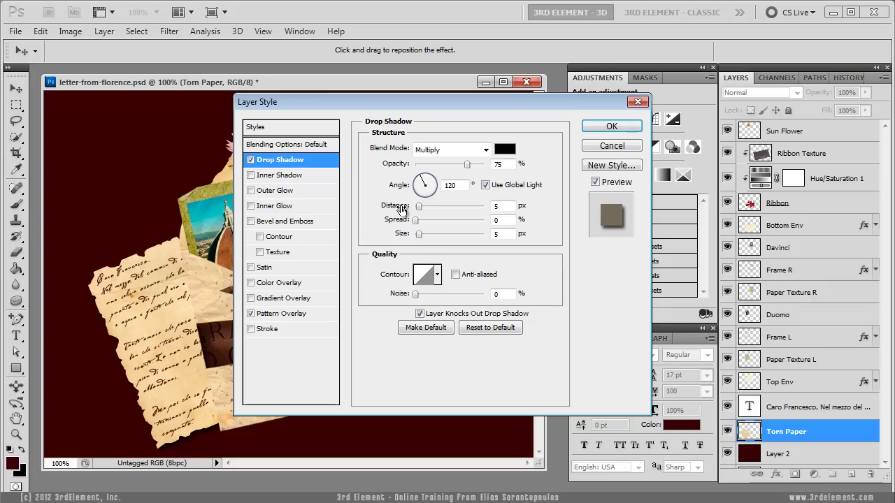
left_click_drag(401, 208, 395, 209)
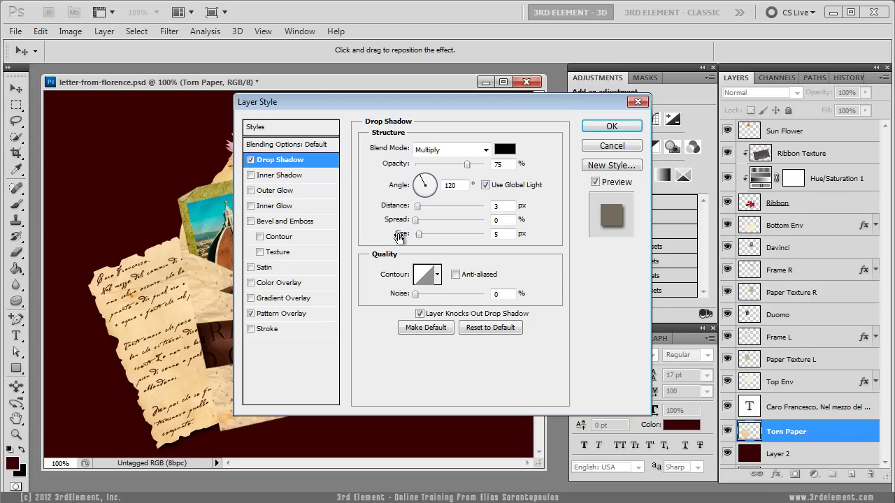
left_click_drag(399, 238, 403, 237)
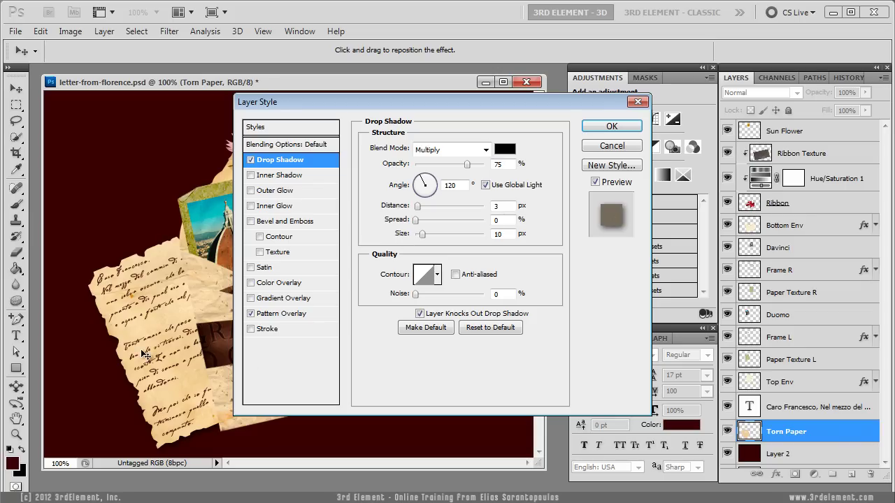
left_click(634, 133)
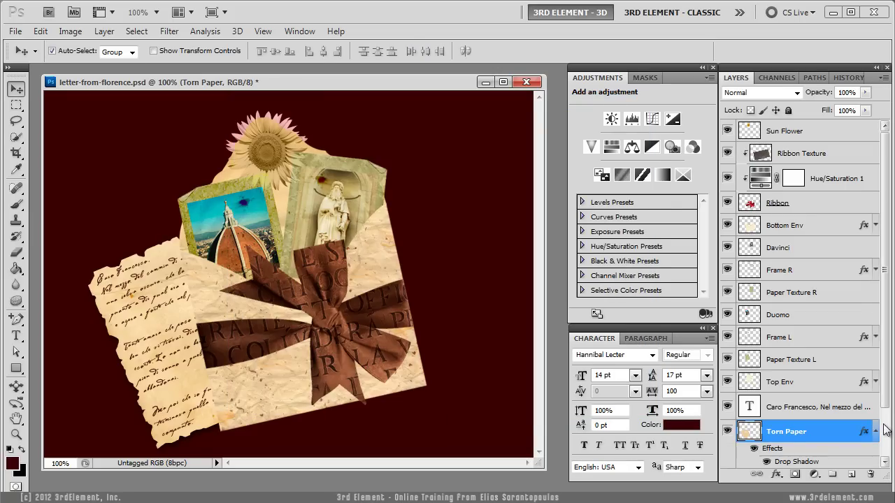
left_click(875, 431)
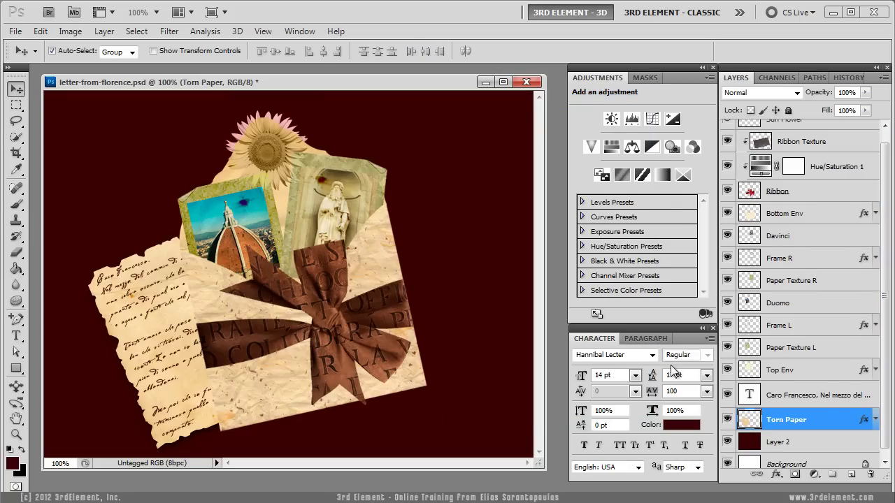
Create a new layer above the letter text and set up a soft 30 px brush with 0% hardness
left_click(813, 396)
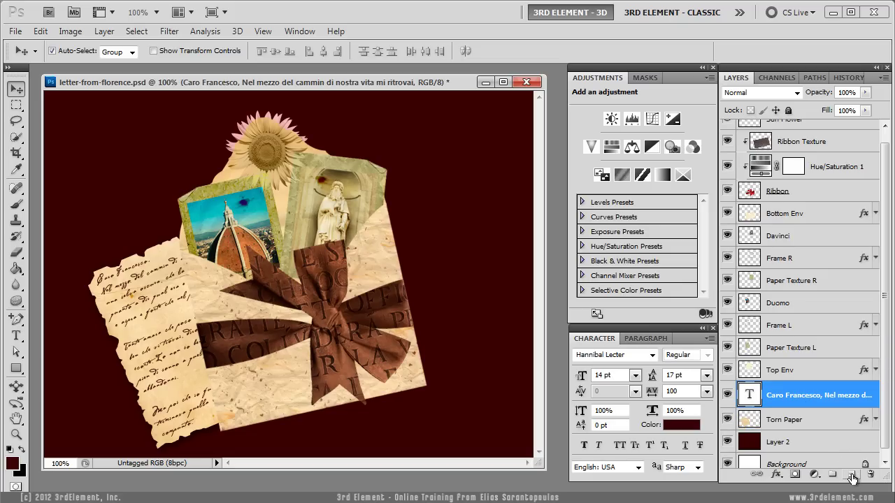
left_click(852, 475)
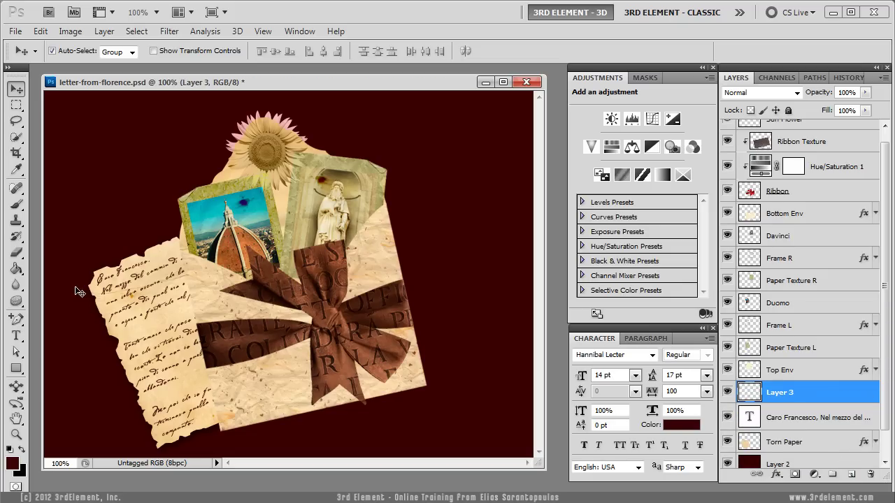
left_click(16, 204)
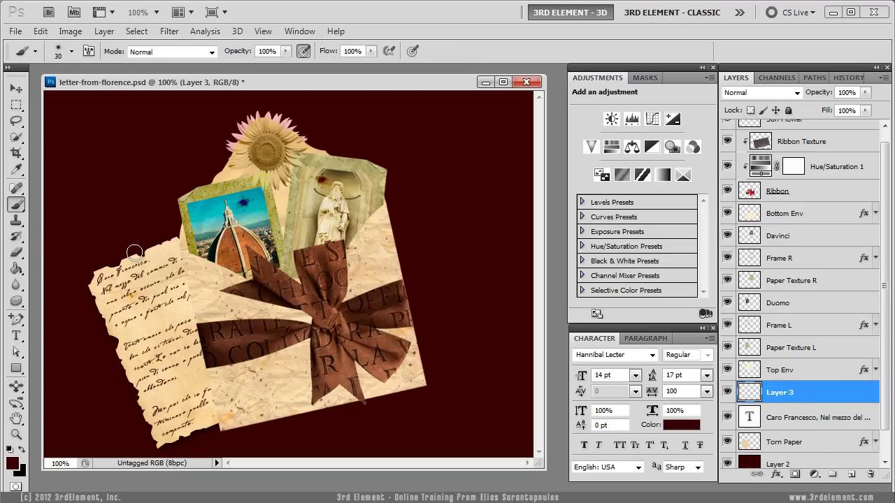
left_click(71, 52)
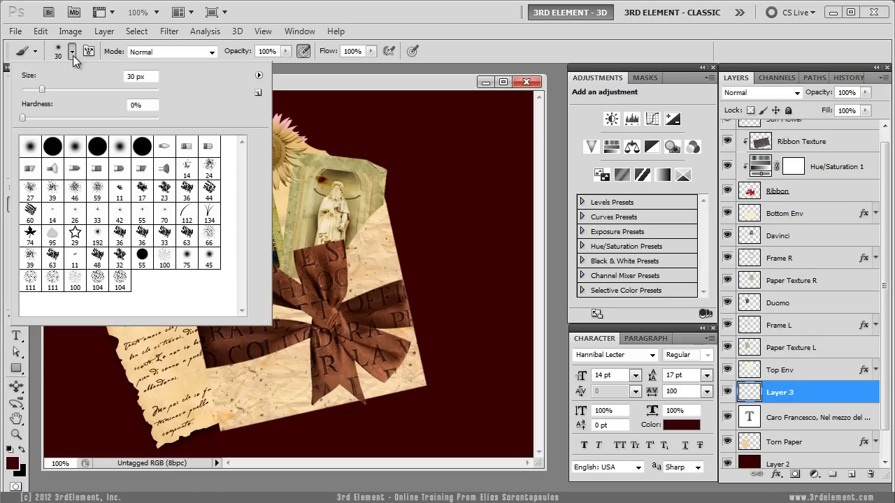
left_click(23, 117)
left_click(297, 90)
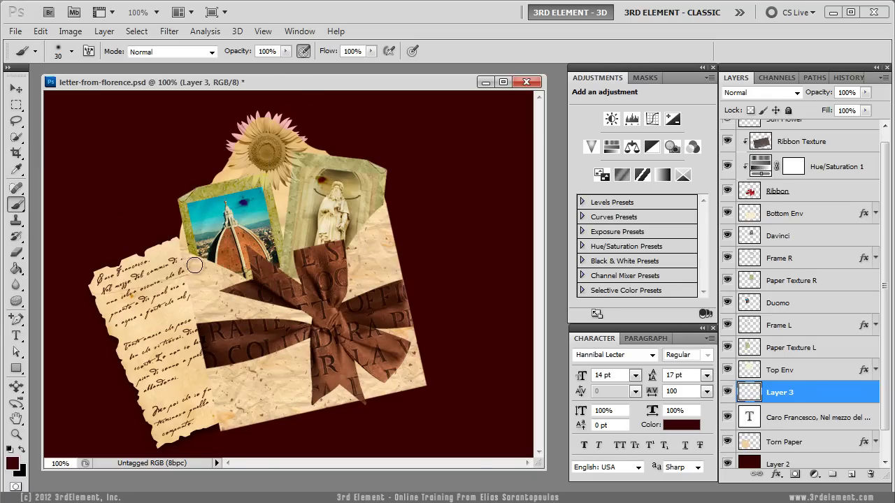
Paint a soft dark red shadow on the new layer along the envelope's left edge over the letter, undoing the last stroke
left_click_drag(186, 253, 213, 348)
left_click_drag(203, 302, 232, 424)
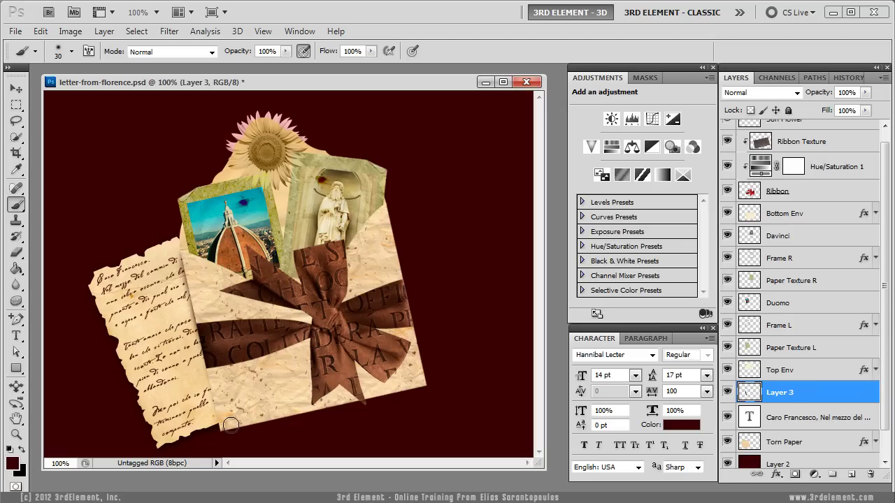
mouse_move(201, 311)
left_mouse_down()
mouse_move(209, 371)
mouse_move(233, 426)
left_mouse_up()
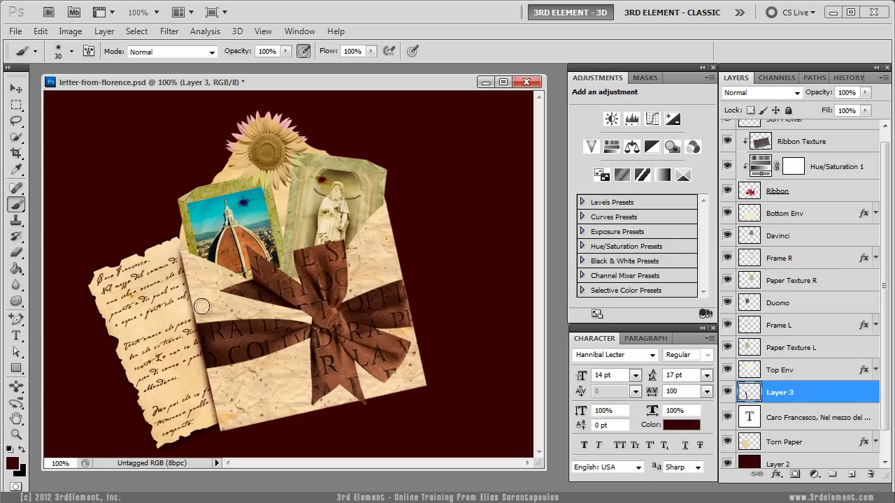
key("ctrl+z")
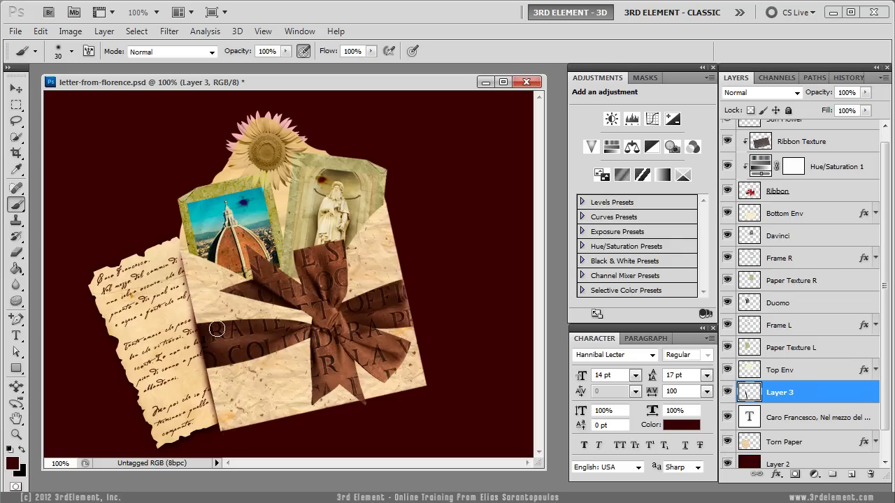
Finish painting the soft dark shadow over the letter along the envelope's left edge and rename its layer Shadow
left_click_drag(189, 256, 206, 322)
mouse_move(199, 283)
left_mouse_down()
mouse_move(228, 429)
mouse_move(243, 411)
mouse_move(243, 344)
mouse_move(205, 271)
left_mouse_up()
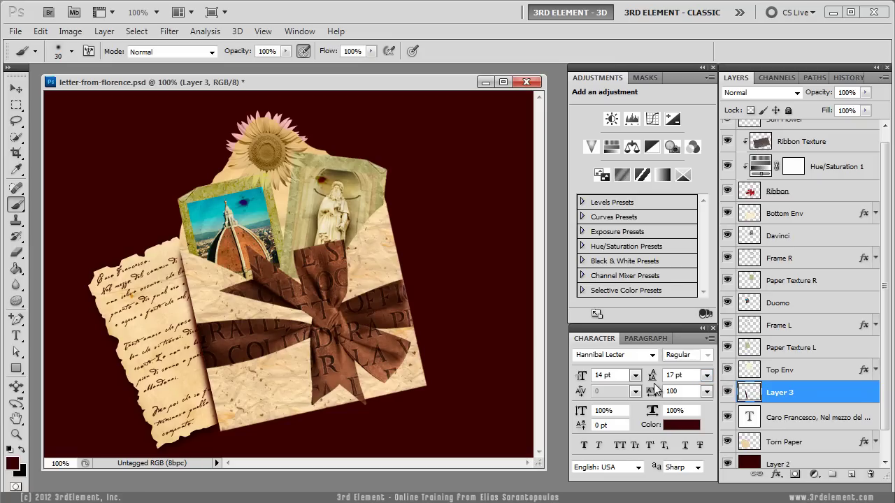
double_click(779, 394)
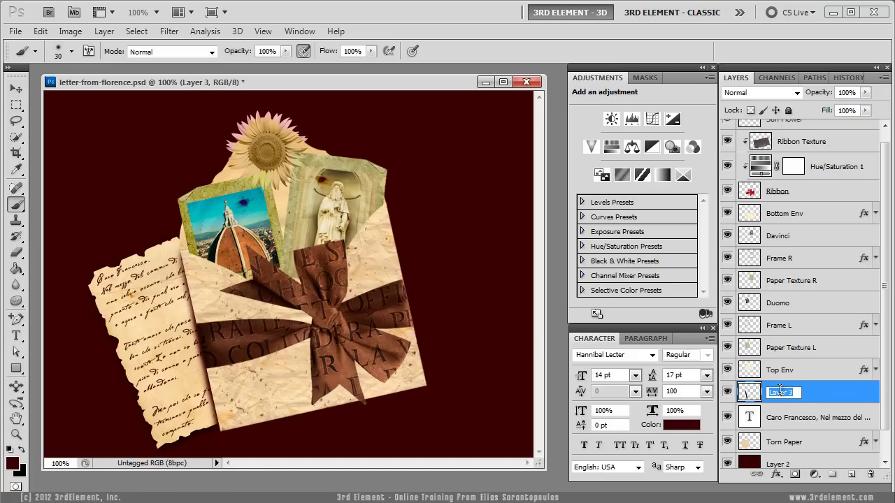
type("B")
type("Shadow")
key("Return")
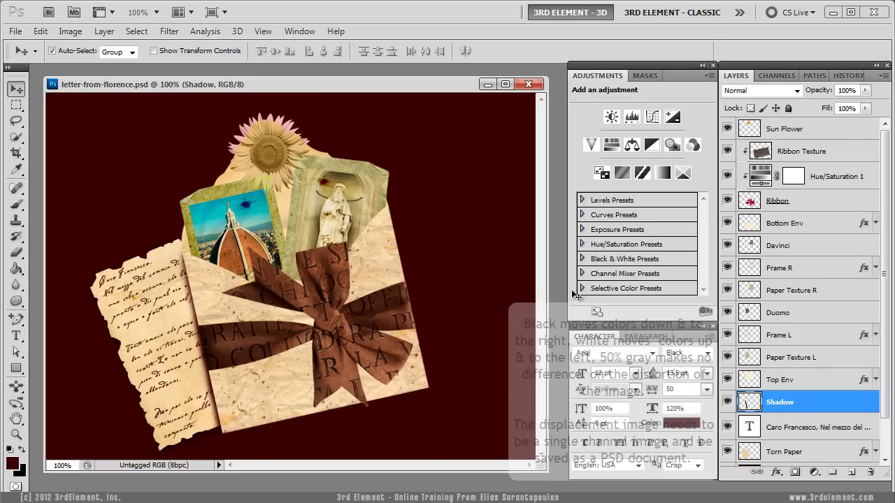
Add a new layer above Sun Flower, fill it with 50% Gray, and set its opacity to 50%
left_click(833, 133)
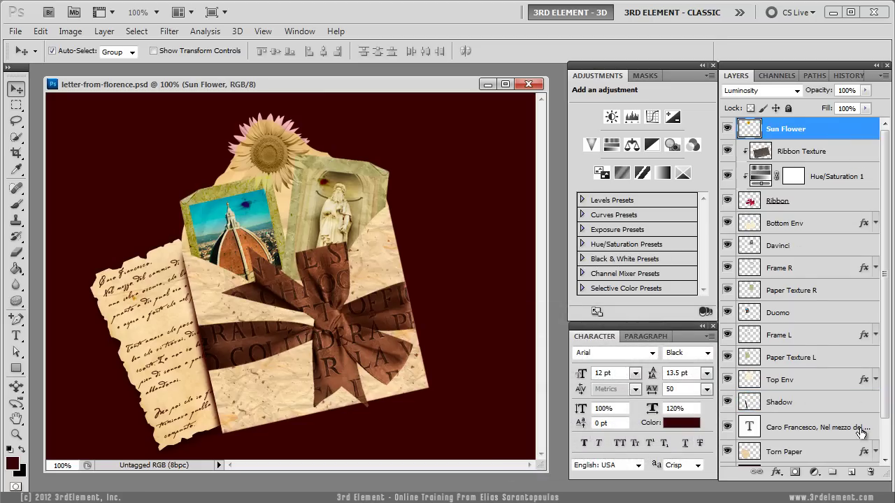
left_click(852, 473)
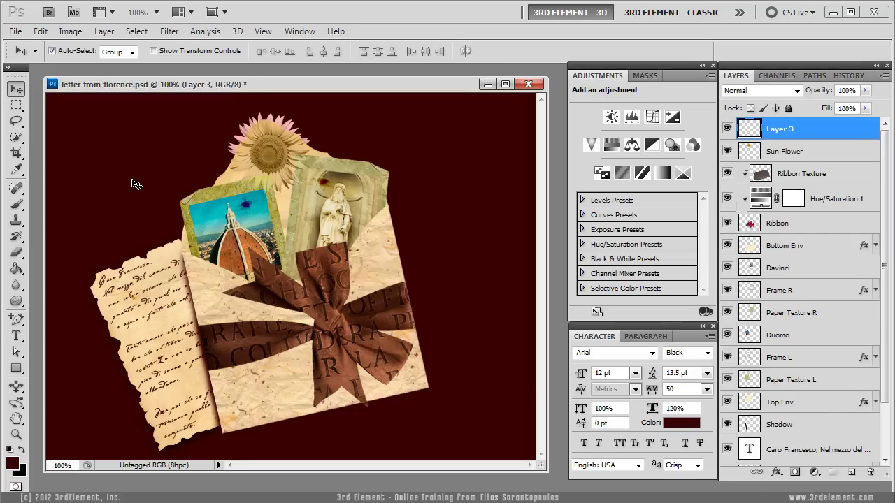
left_click(43, 33)
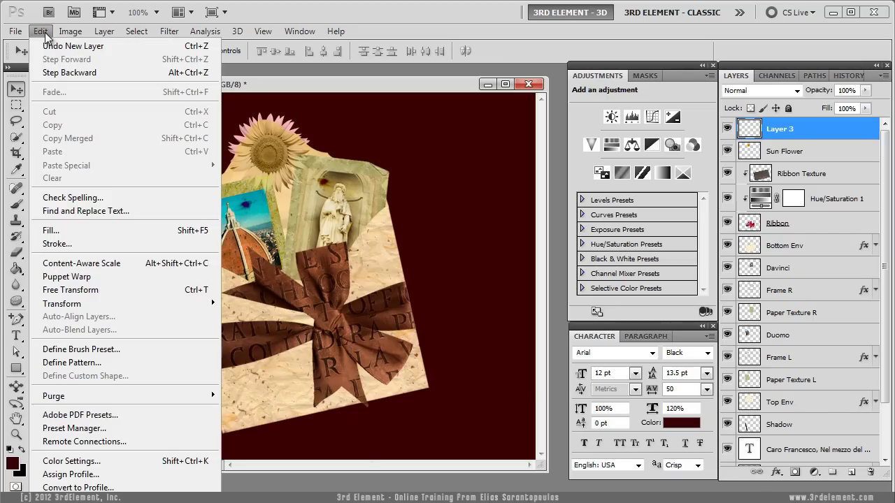
left_click(120, 231)
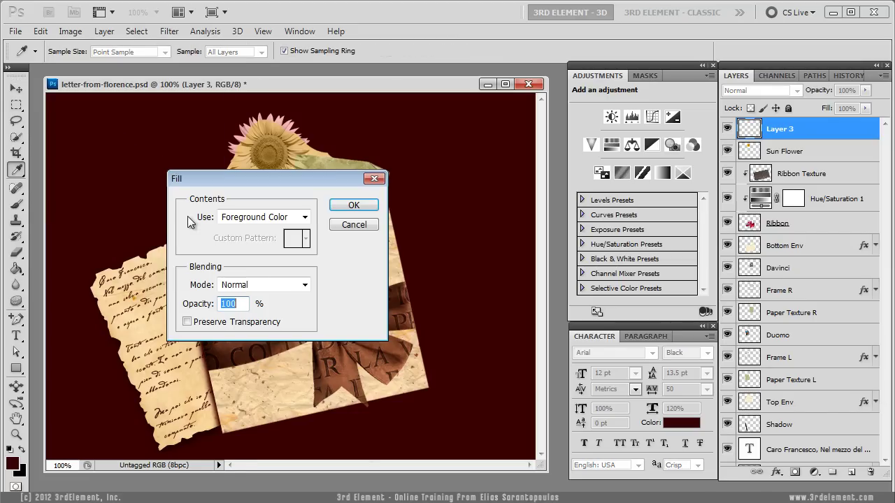
left_click(307, 218)
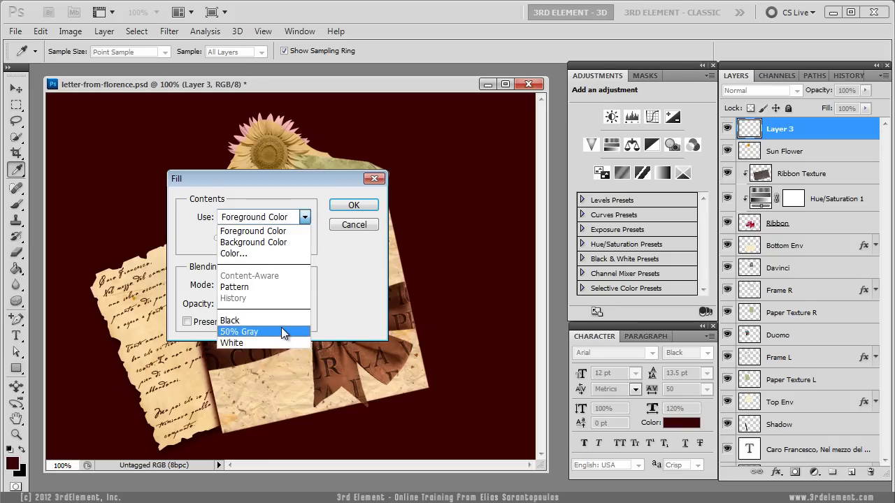
left_click(281, 329)
left_click(354, 205)
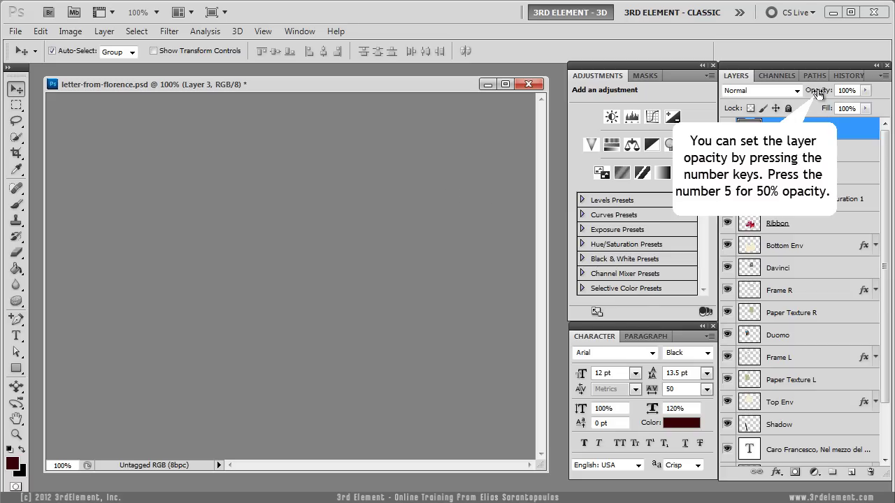
key("5")
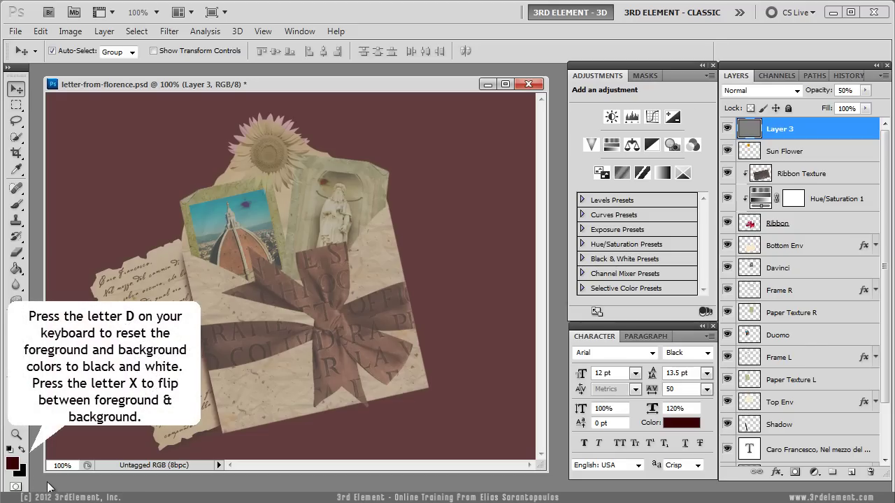
Reset the foreground and background colors to black and white, and ready a soft 15 px brush with 0% hardness
key("d")
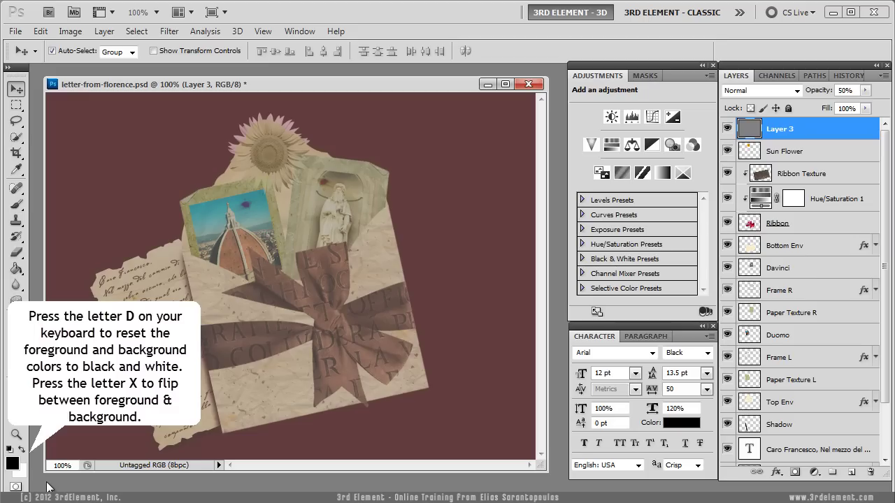
key("x")
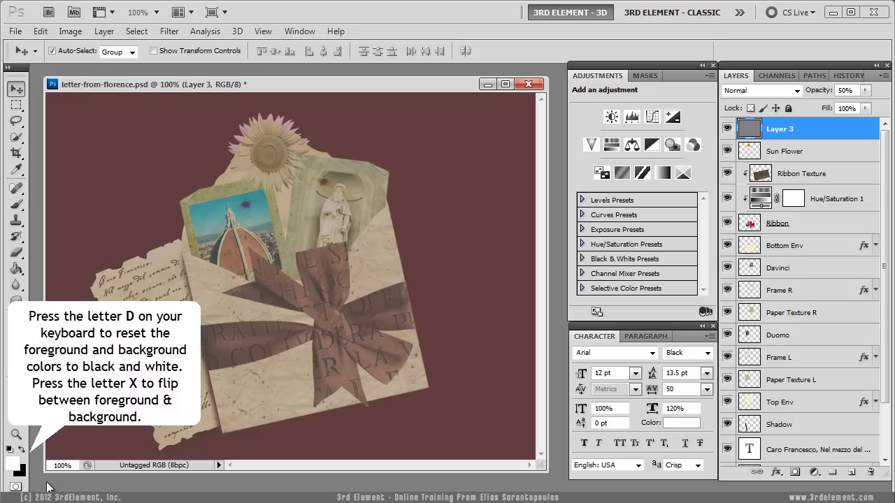
key("x")
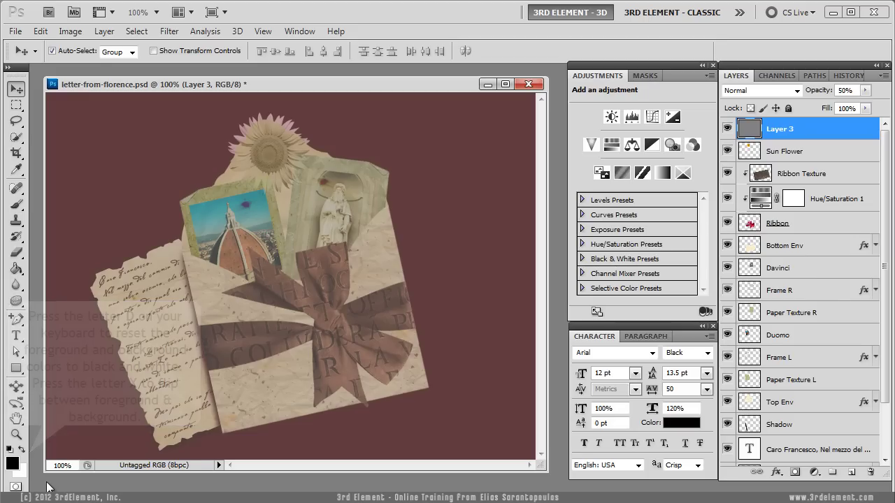
left_click(16, 204)
left_click(72, 51)
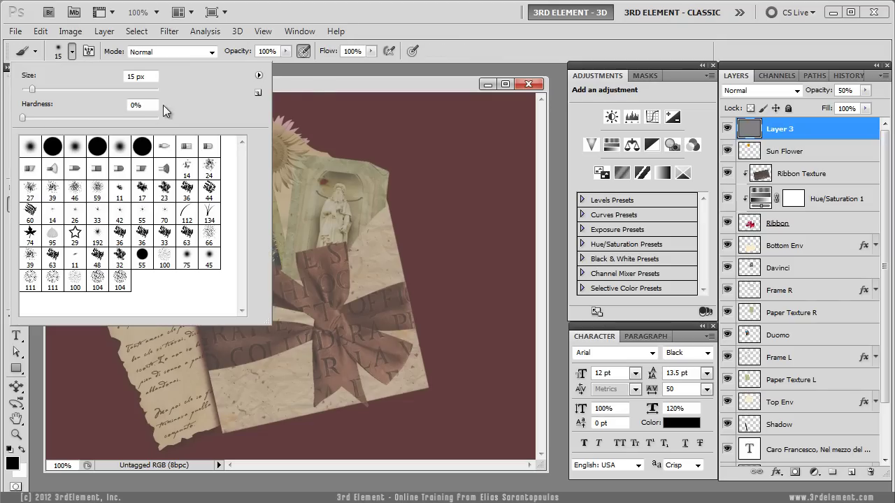
left_click(312, 82)
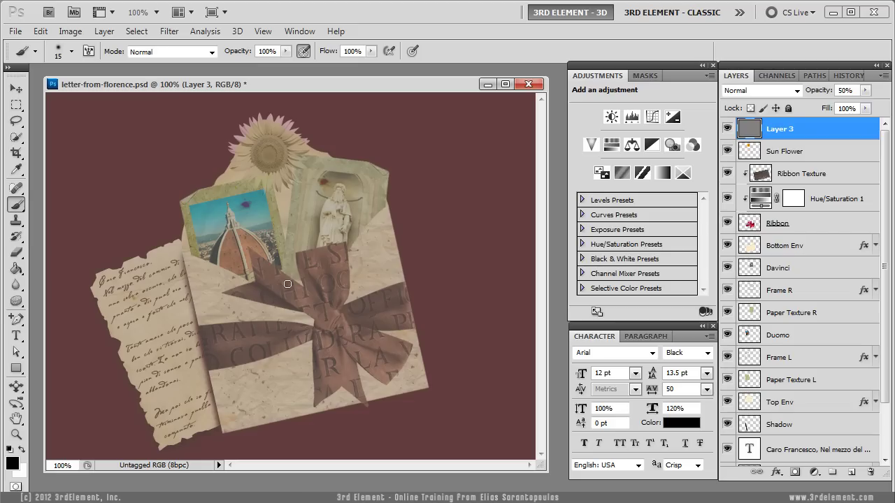
Paint white highlight strokes on the gray layer along the middle of each ribbon loop and tail
key("x")
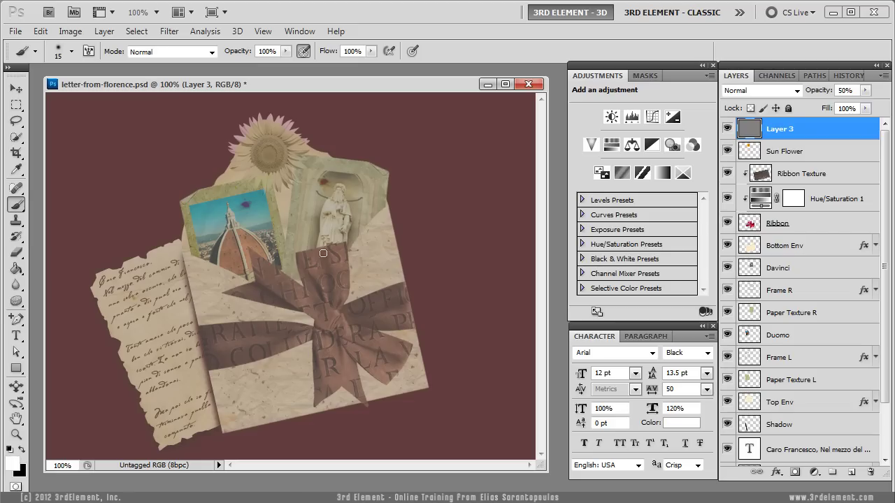
mouse_move(323, 250)
left_mouse_down()
mouse_move(325, 300)
mouse_move(323, 253)
mouse_move(325, 298)
mouse_move(372, 311)
mouse_move(409, 304)
mouse_move(347, 316)
mouse_move(399, 310)
left_mouse_up()
mouse_move(330, 344)
left_mouse_down()
mouse_move(331, 331)
mouse_move(337, 386)
mouse_move(333, 330)
mouse_move(338, 381)
left_mouse_up()
mouse_move(300, 333)
left_mouse_down()
mouse_move(200, 348)
mouse_move(302, 331)
mouse_move(255, 335)
mouse_move(320, 310)
mouse_move(265, 276)
mouse_move(323, 314)
mouse_move(266, 285)
left_mouse_up()
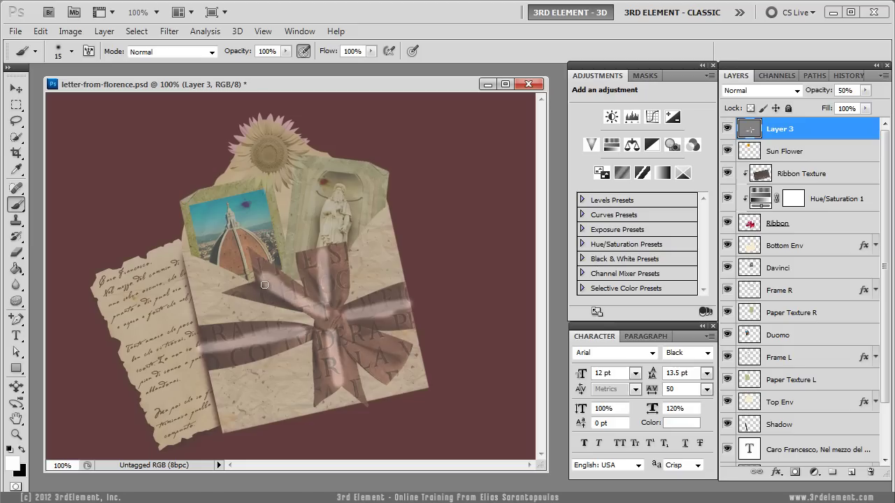
left_click_drag(344, 331, 400, 362)
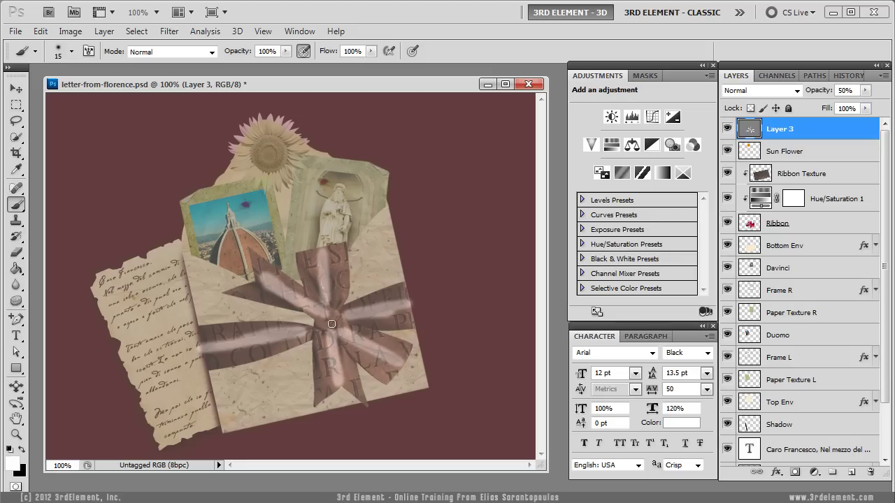
Paint black strokes on the gray layer along both edges of each ribbon loop and tail and around the knot
key("x")
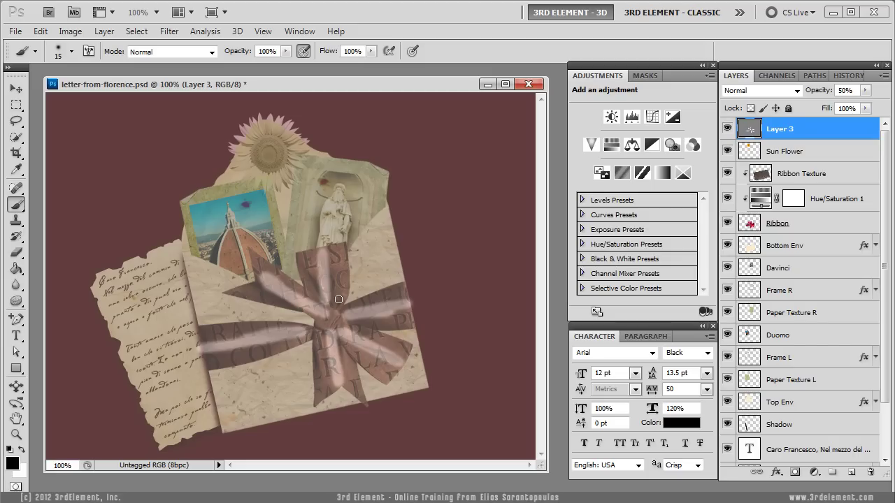
mouse_move(339, 301)
left_mouse_down()
mouse_move(336, 249)
mouse_move(341, 304)
mouse_move(320, 295)
mouse_move(304, 258)
mouse_move(307, 294)
mouse_move(259, 263)
left_mouse_up()
left_click_drag(290, 309, 249, 299)
mouse_move(273, 327)
left_mouse_down()
mouse_move(204, 338)
mouse_move(244, 328)
mouse_move(264, 354)
mouse_move(283, 345)
mouse_move(205, 362)
mouse_move(284, 343)
left_mouse_up()
mouse_move(352, 312)
left_mouse_down()
mouse_move(384, 297)
mouse_move(408, 319)
left_mouse_up()
mouse_move(354, 329)
left_mouse_down()
mouse_move(406, 348)
mouse_move(385, 337)
mouse_move(380, 359)
mouse_move(355, 349)
mouse_move(390, 380)
left_mouse_up()
mouse_move(345, 355)
left_mouse_down()
mouse_move(360, 397)
mouse_move(344, 354)
mouse_move(323, 356)
mouse_move(318, 343)
mouse_move(324, 393)
mouse_move(318, 366)
left_mouse_up()
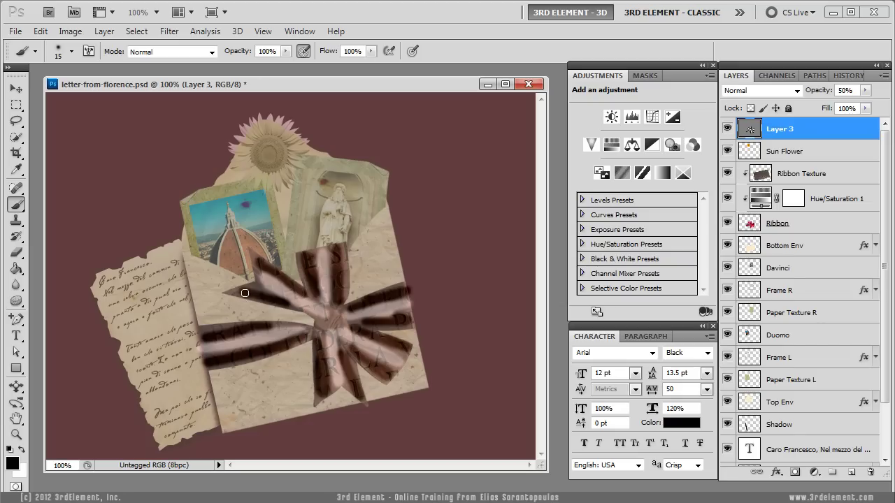
left_click_drag(235, 330, 201, 330)
mouse_move(342, 326)
left_mouse_down()
mouse_move(334, 346)
mouse_move(316, 332)
mouse_move(342, 344)
left_mouse_up()
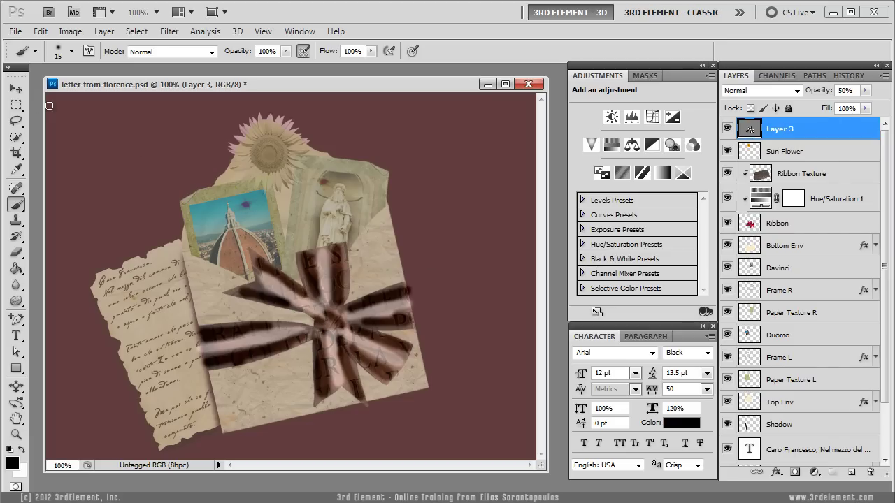
Restore the gray layer's opacity to 100%, then select the whole canvas and cut its painted content
key("v")
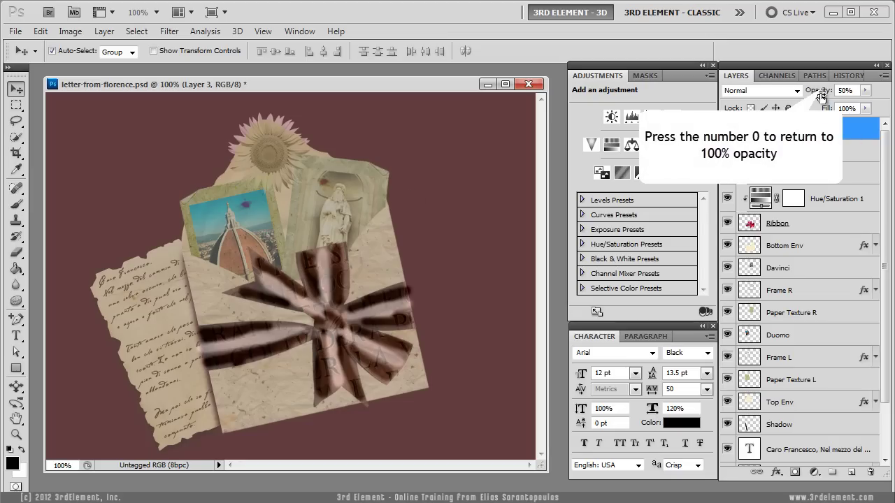
key("0")
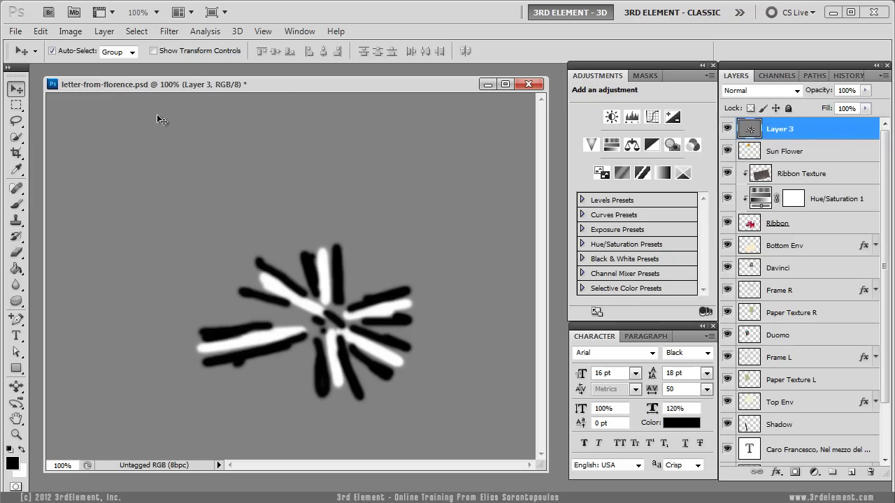
left_click(136, 35)
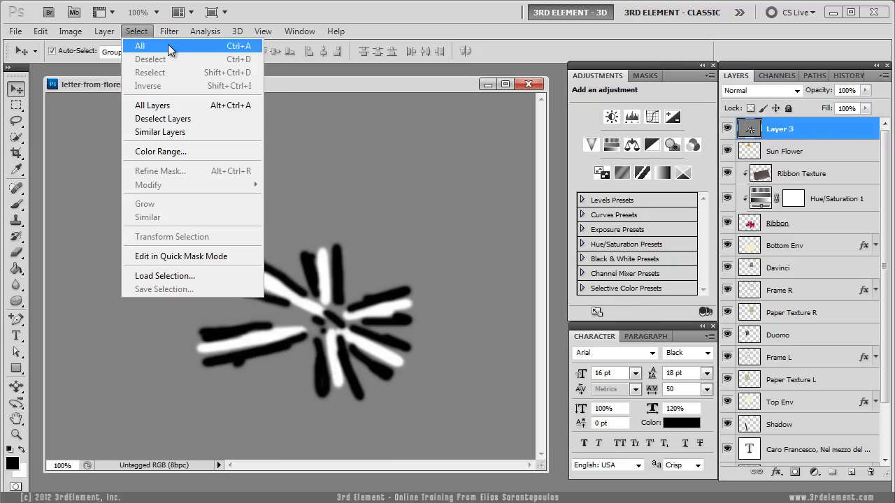
left_click(168, 44)
left_click(40, 31)
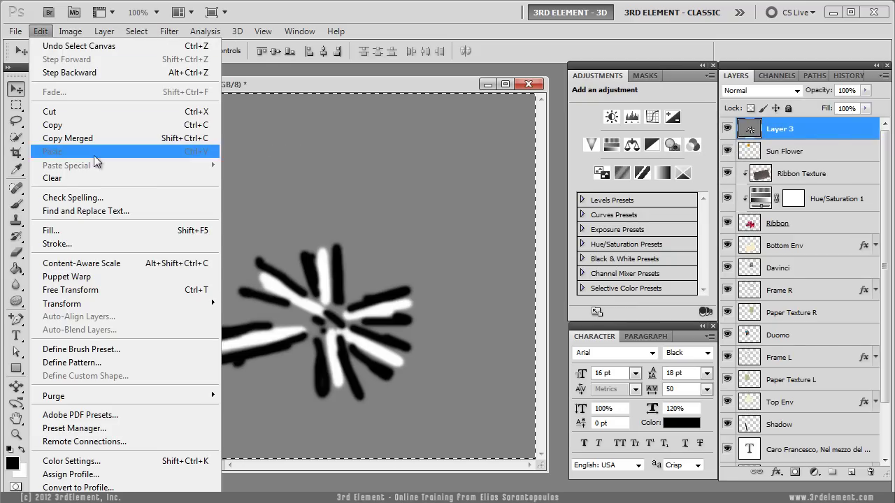
left_click(79, 113)
Create a new document and paste the black and white ribbon painting into it
left_click(15, 30)
left_click(39, 45)
left_click(492, 160)
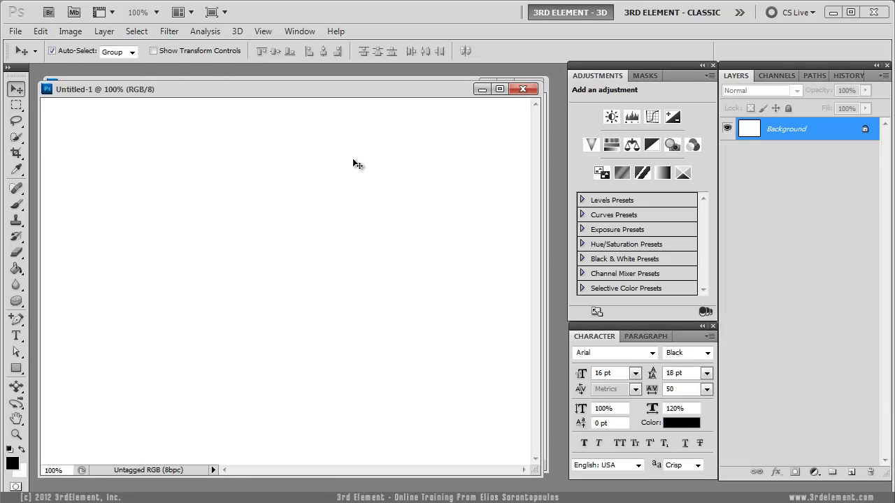
left_click(40, 31)
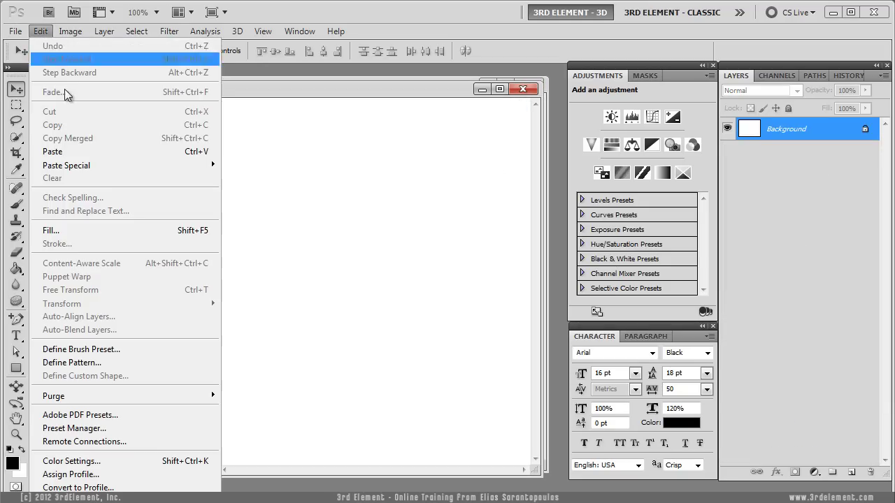
left_click(90, 150)
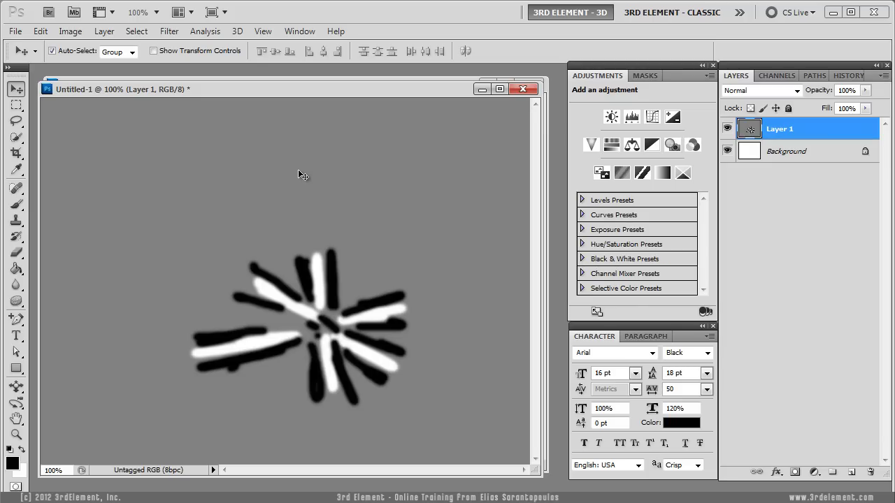
Convert the new document to Grayscale, flattening it and discarding color information, and check that it has a single channel
left_click(71, 32)
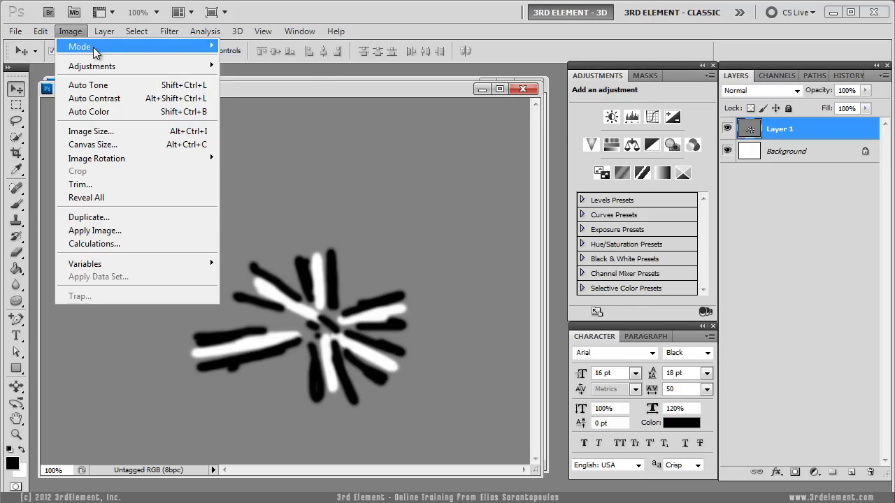
mouse_move(94, 51)
left_click(276, 61)
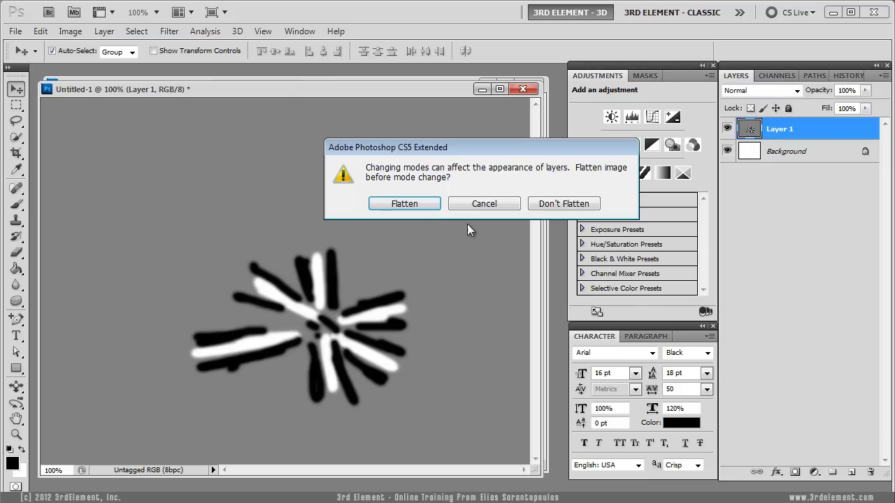
left_click(418, 204)
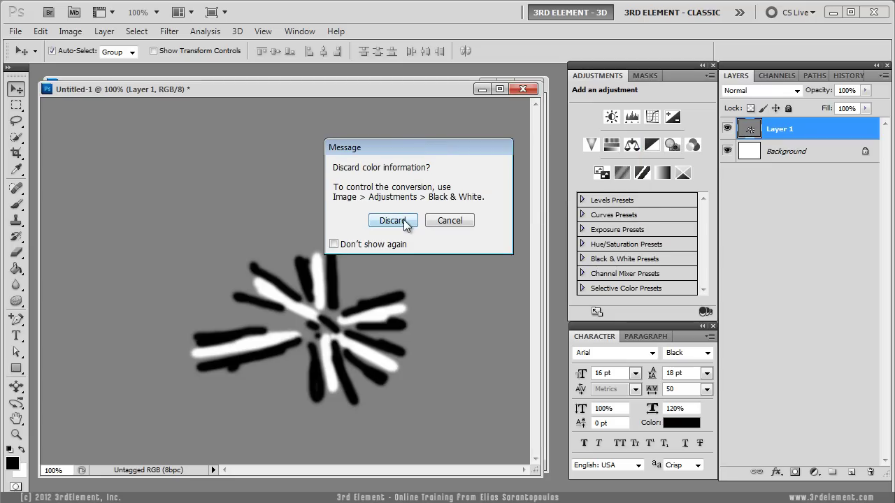
left_click(392, 221)
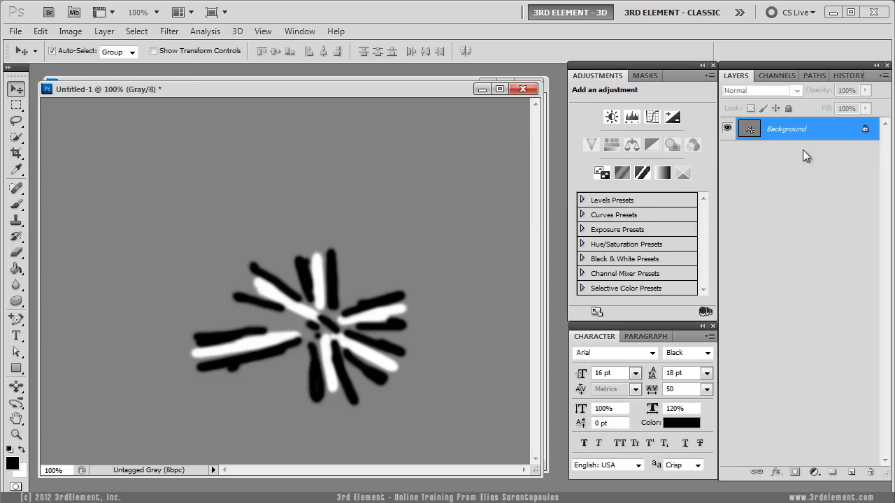
left_click(772, 78)
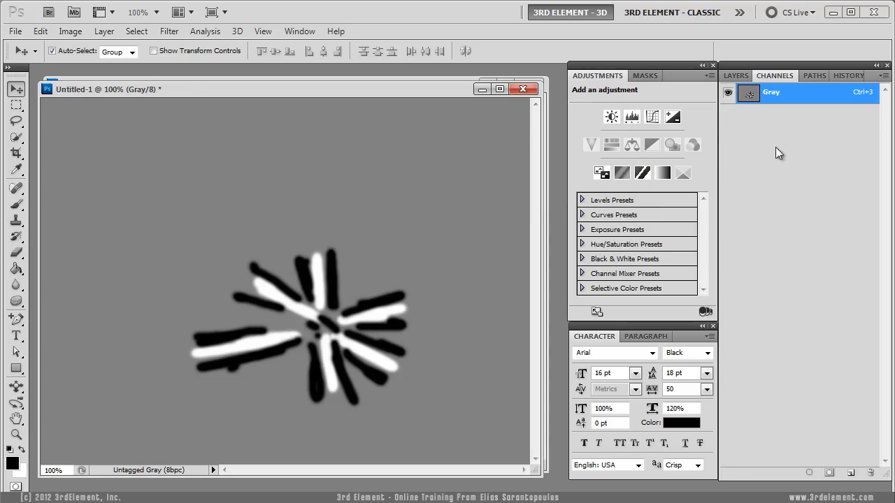
left_click(737, 76)
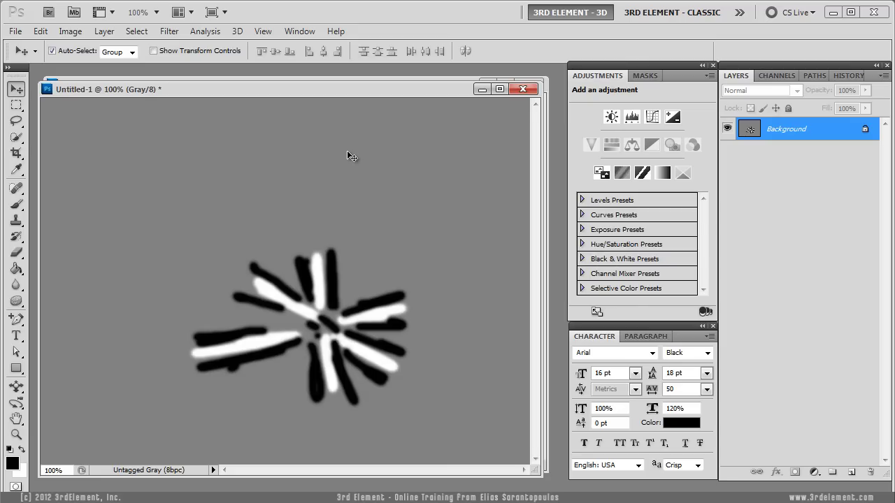
Soften the black and white ribbon painting with a Gaussian Blur of 4.9 pixels radius
left_click(175, 32)
mouse_move(212, 158)
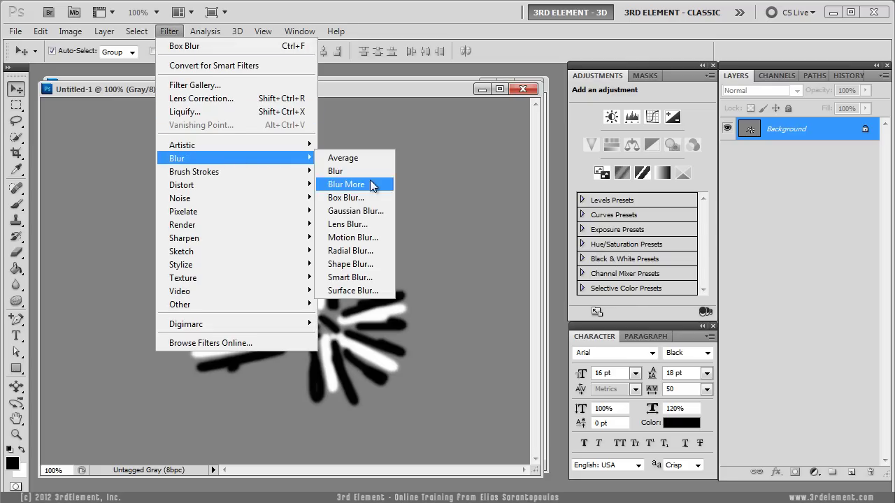
left_click(355, 210)
left_click_drag(452, 191, 447, 164)
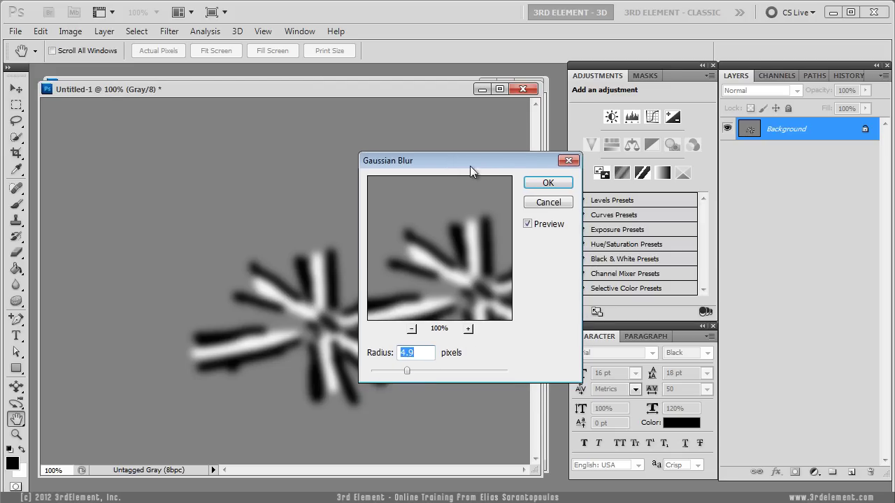
left_click_drag(471, 163, 485, 123)
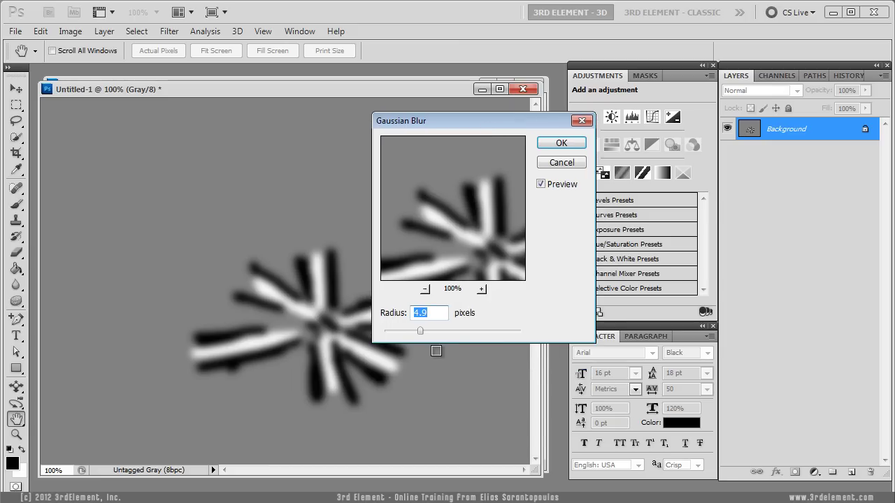
left_click(561, 143)
Save the grayscale document as dmap in Photoshop format in the Letter From Florence folder and close it
left_click(14, 31)
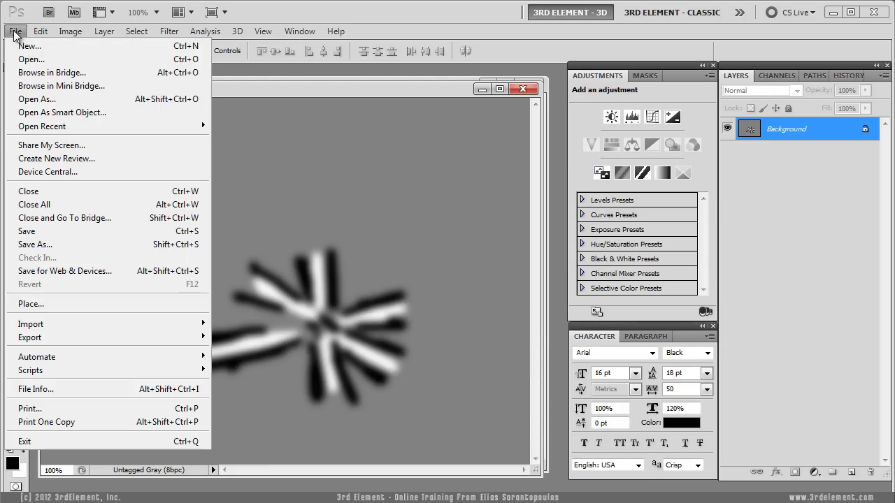
left_click(90, 245)
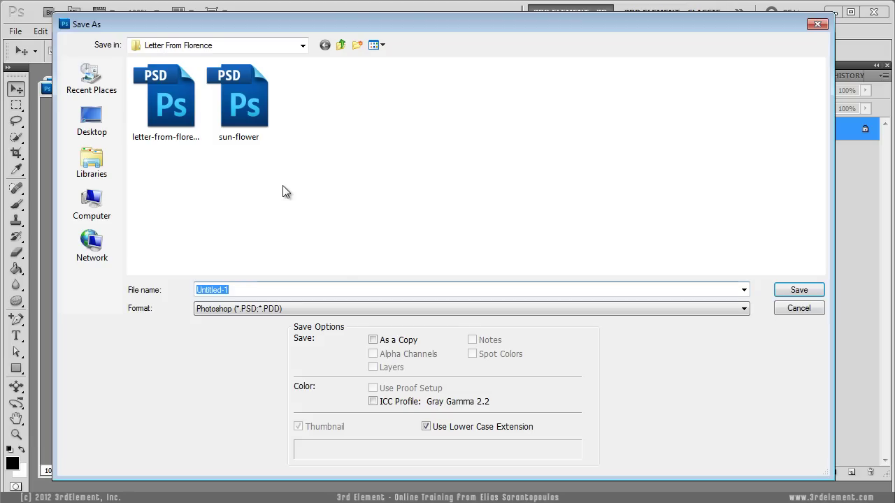
type("dmap")
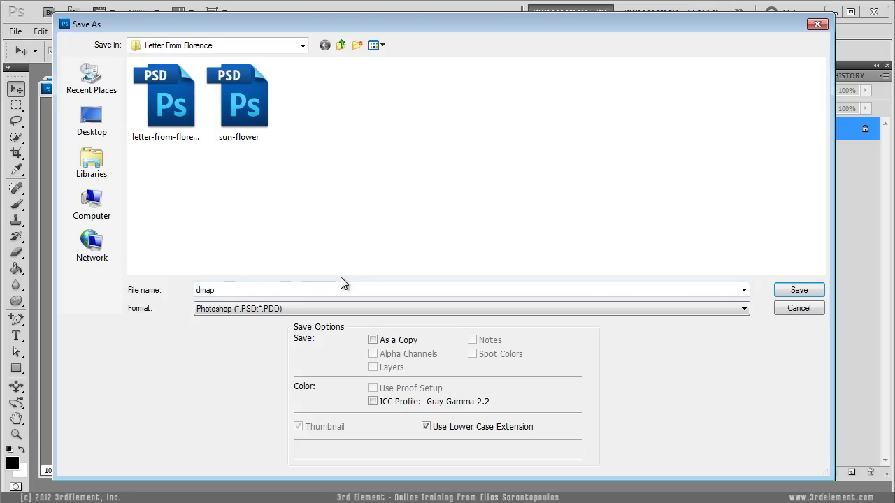
left_click(769, 289)
left_click(523, 89)
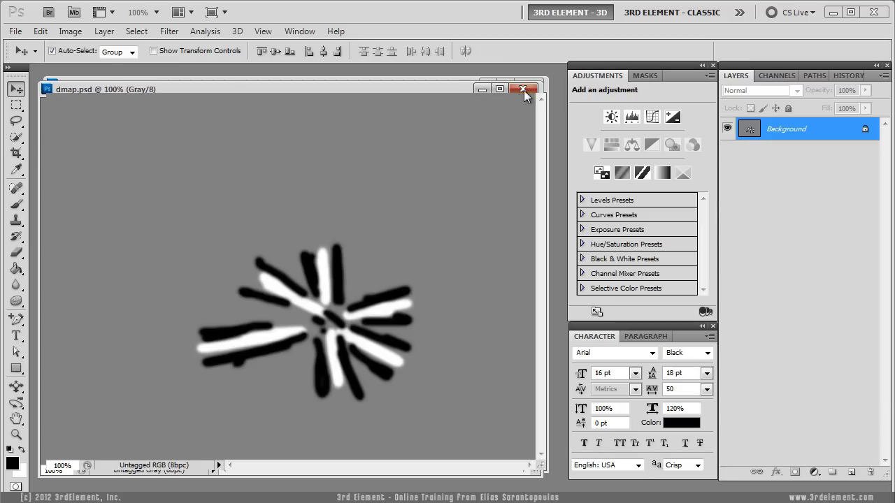
Deselect the canvas in the collage document and delete the gray painted layer above Sun Flower
left_click(137, 30)
left_click(146, 60)
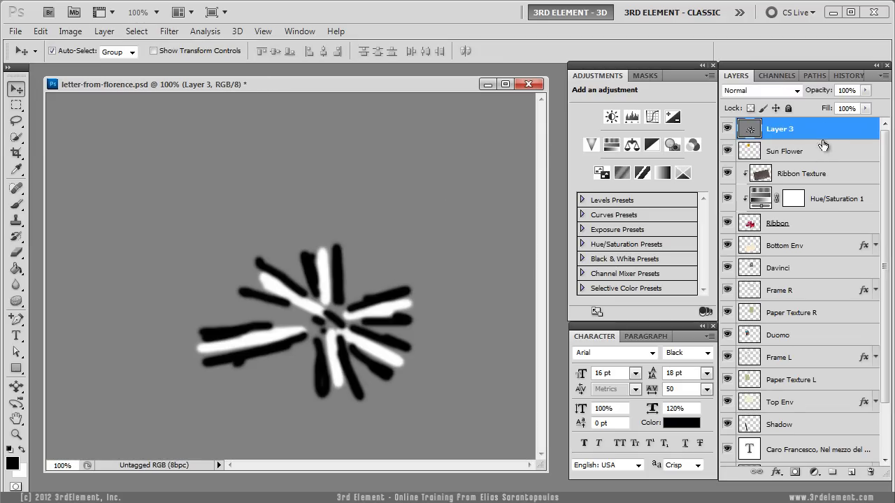
left_click(868, 474)
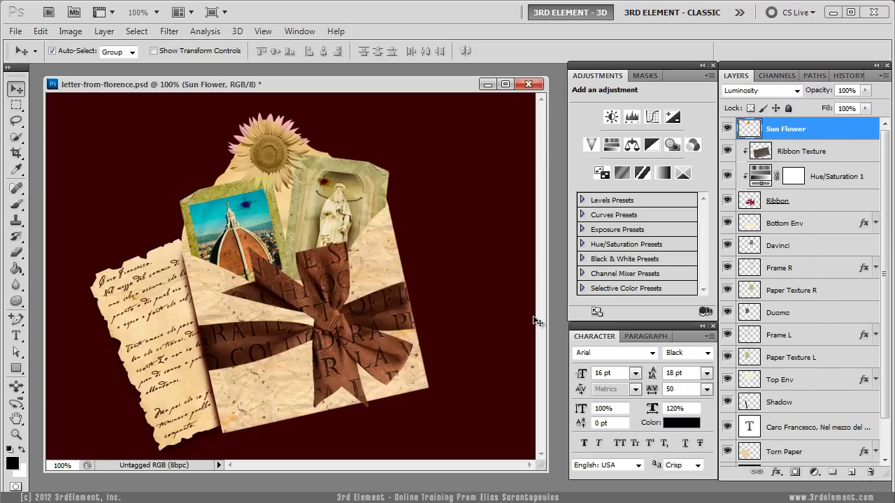
Set up a Displace filter on the Ribbon Texture layer with horizontal and vertical scale 1, Stretch To Fit and Wrap Around
left_click(839, 154)
left_click(174, 32)
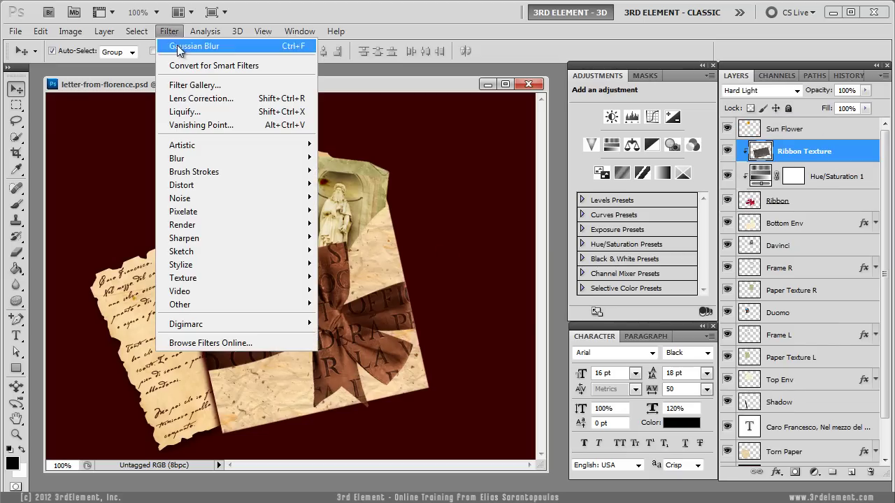
mouse_move(229, 187)
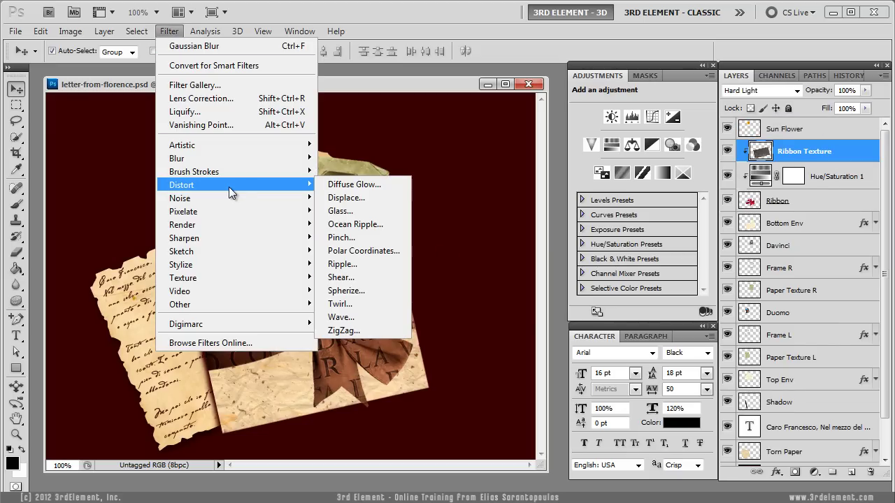
left_click(361, 200)
left_click_drag(393, 200, 364, 193)
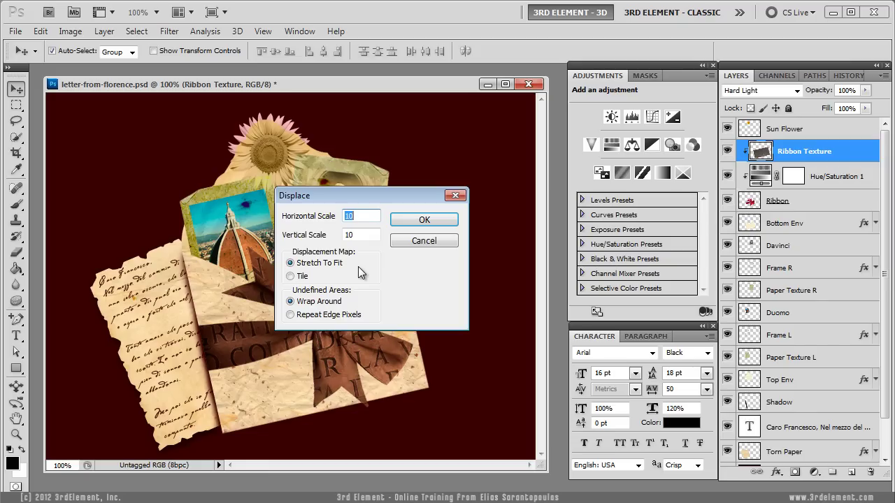
left_click_drag(388, 199, 396, 197)
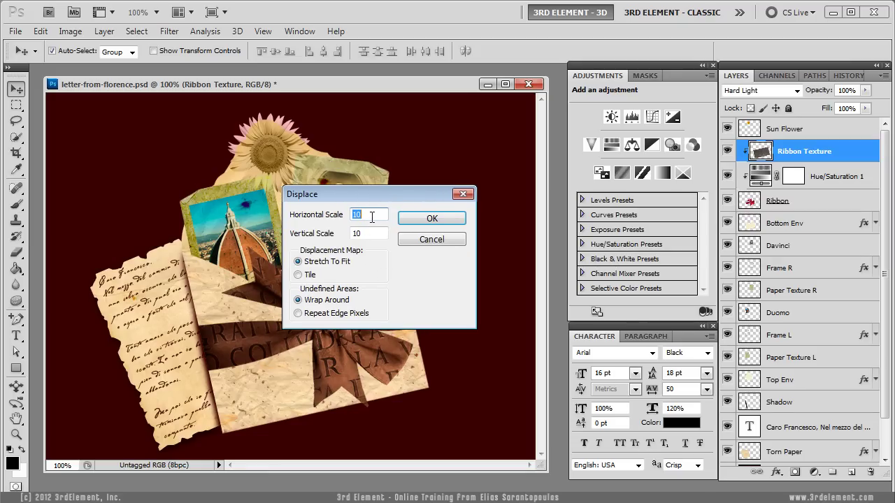
type("1")
key("Tab")
type("1")
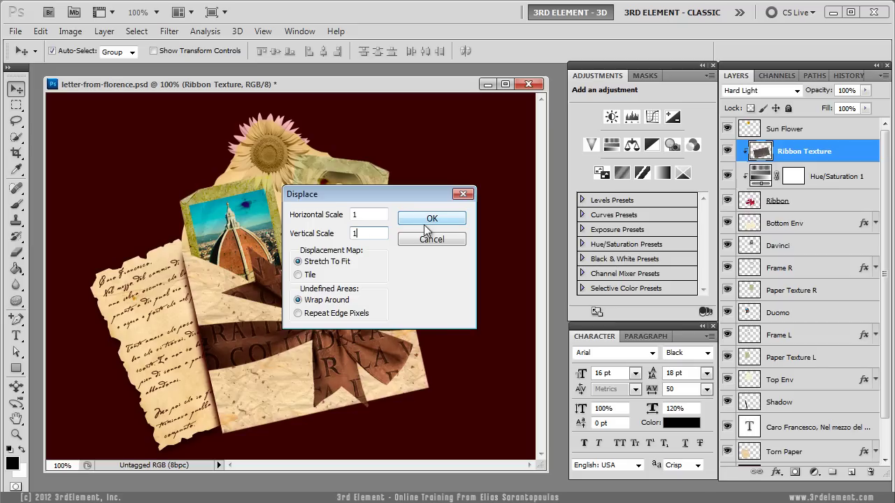
left_click_drag(411, 196, 429, 166)
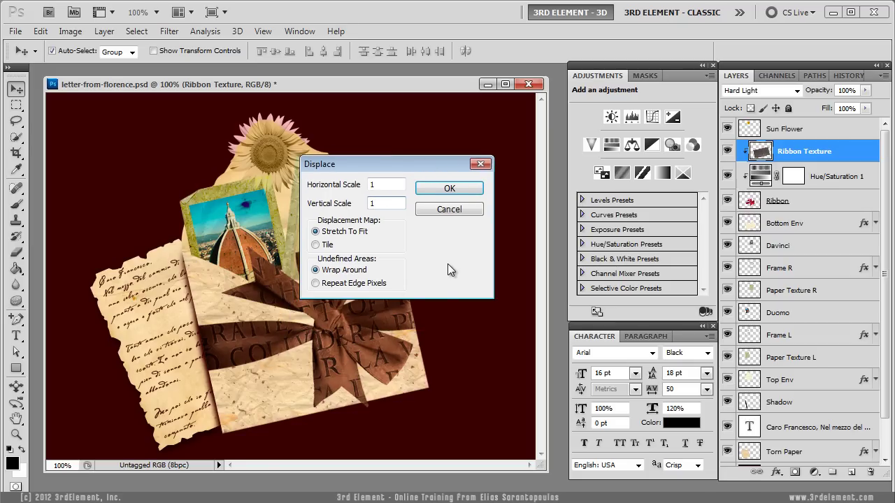
Apply the displacement using the dmap file as the displacement map
left_click(461, 190)
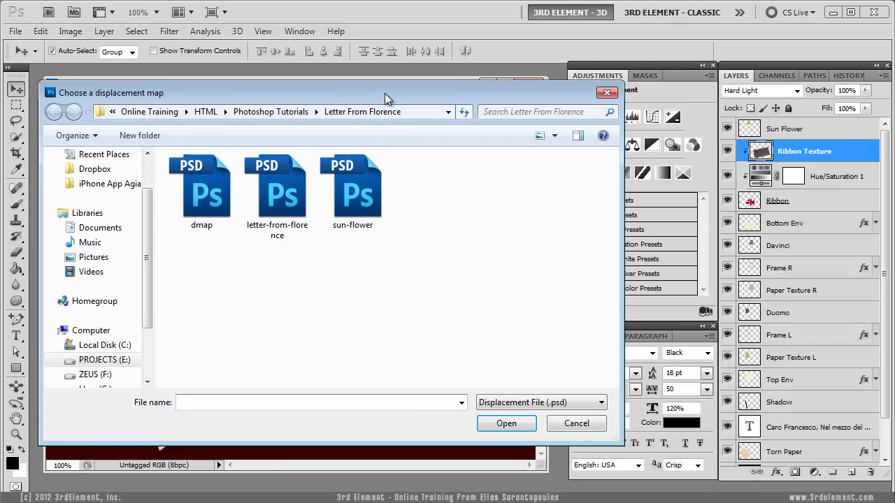
left_click_drag(385, 93, 384, 90)
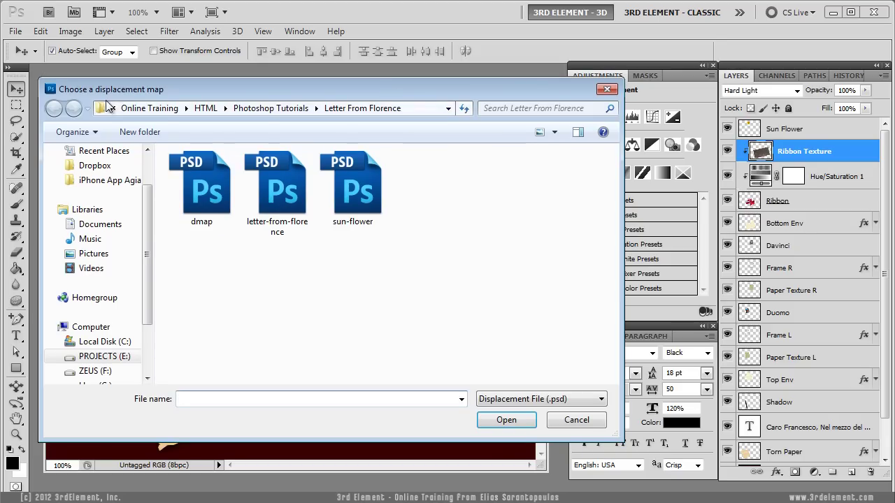
scroll(97, 254, "down", 3)
left_click(201, 184)
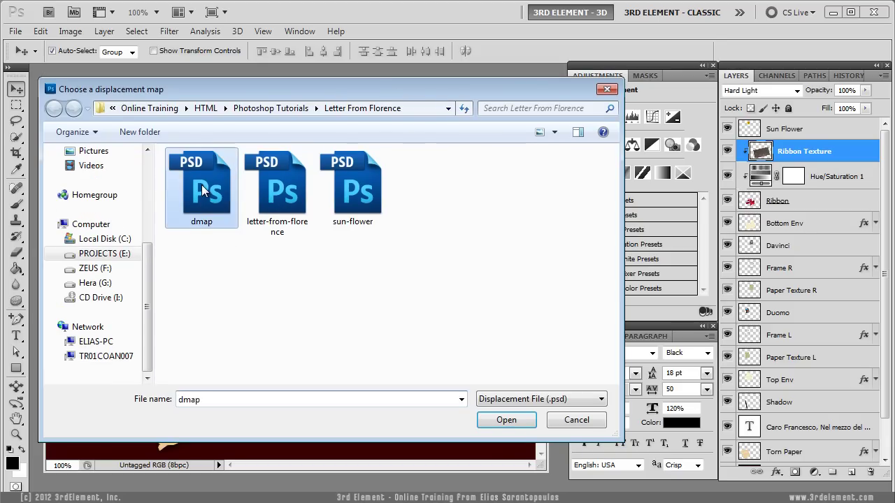
left_click(505, 420)
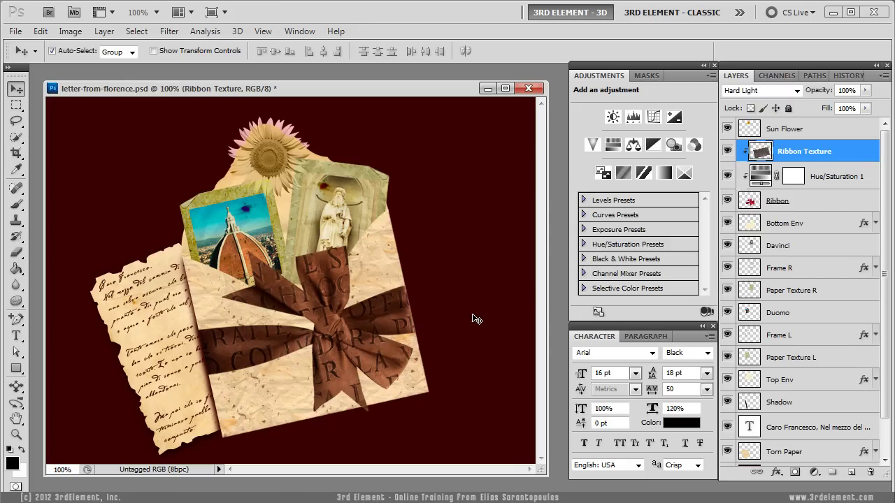
Open the texture-02 image, copy it into the collage document as a new layer, and close the source image
left_click(16, 31)
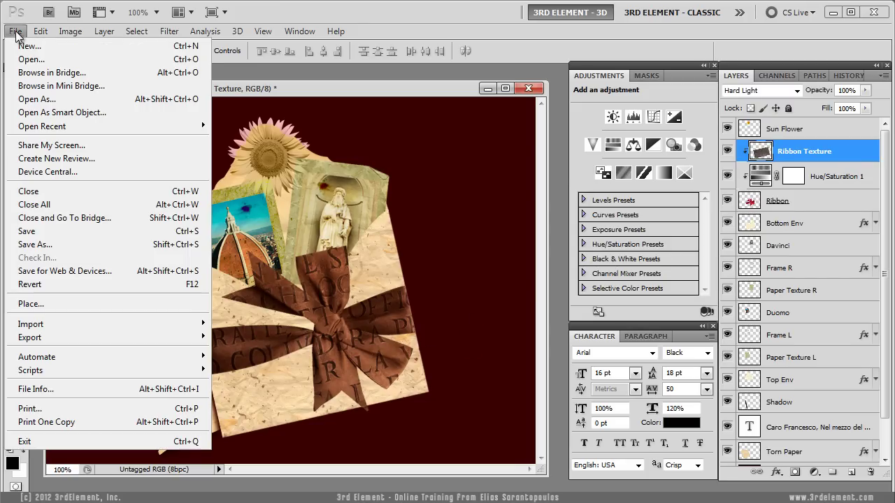
left_click(31, 59)
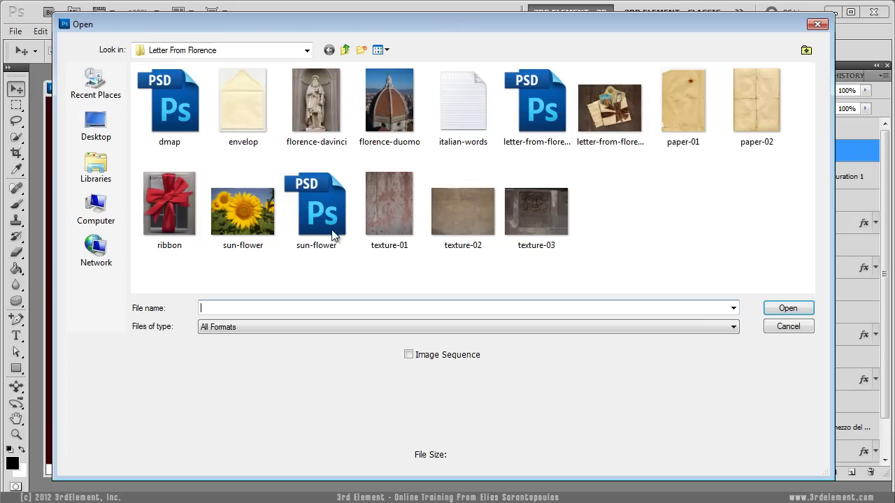
double_click(464, 225)
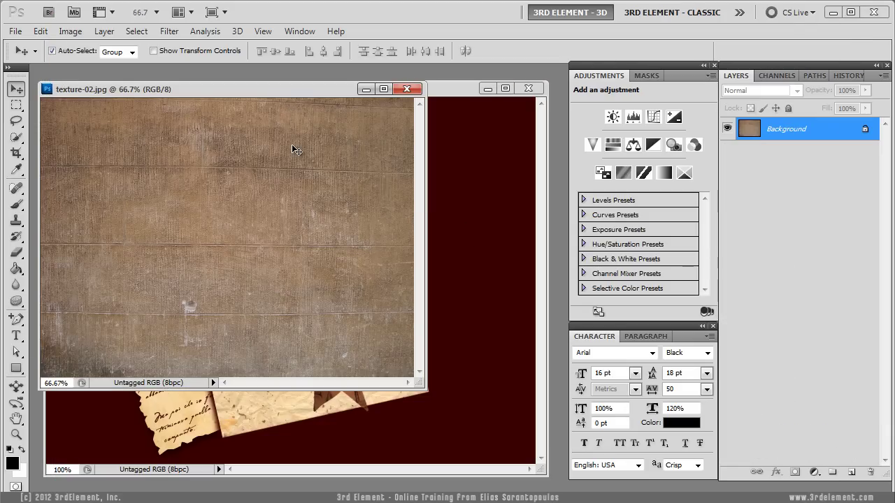
left_click_drag(292, 145, 491, 227)
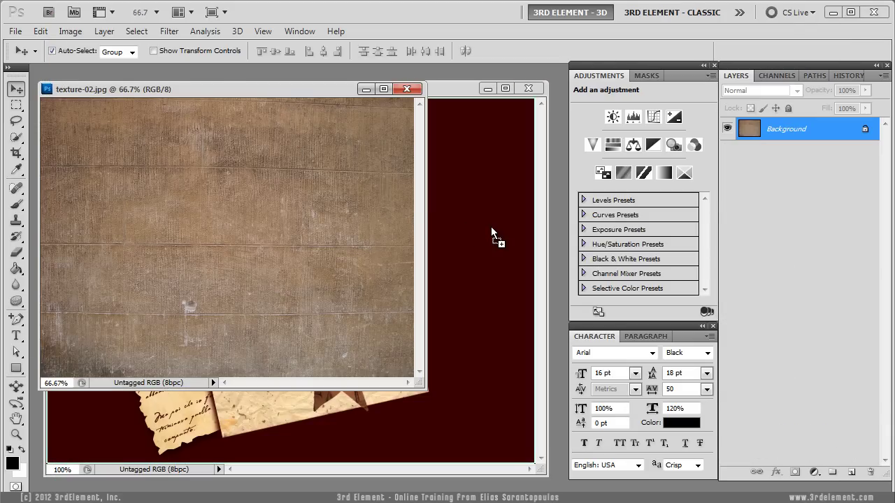
left_click_drag(490, 226, 490, 226)
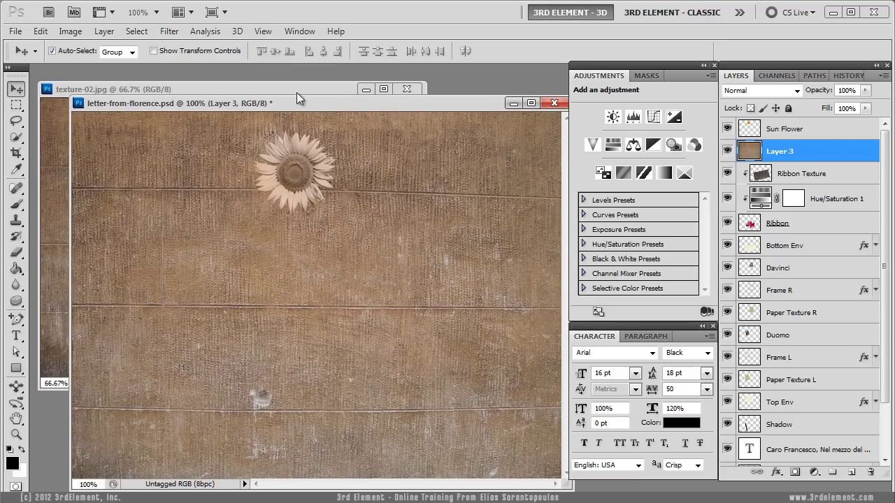
left_click(416, 90)
left_click_drag(432, 107, 391, 84)
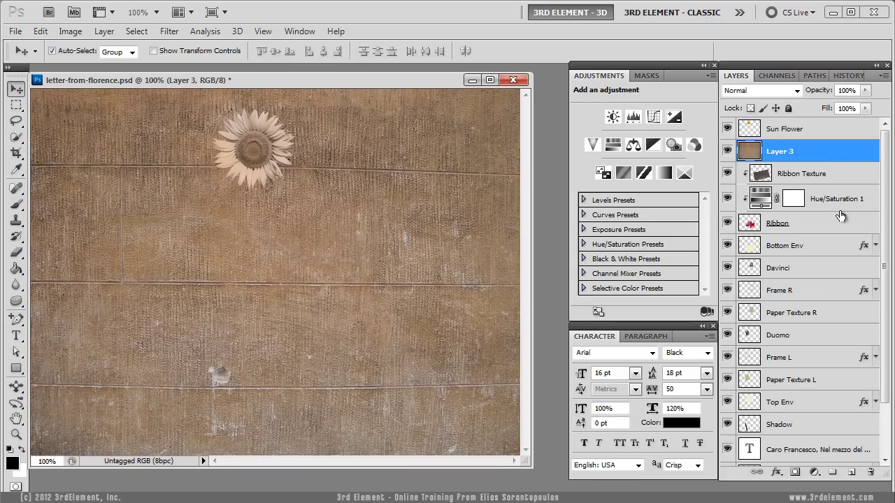
Move the brown wall texture layer below Torn Paper in the layer stack, directly above Layer 2
left_click_drag(835, 157, 831, 435)
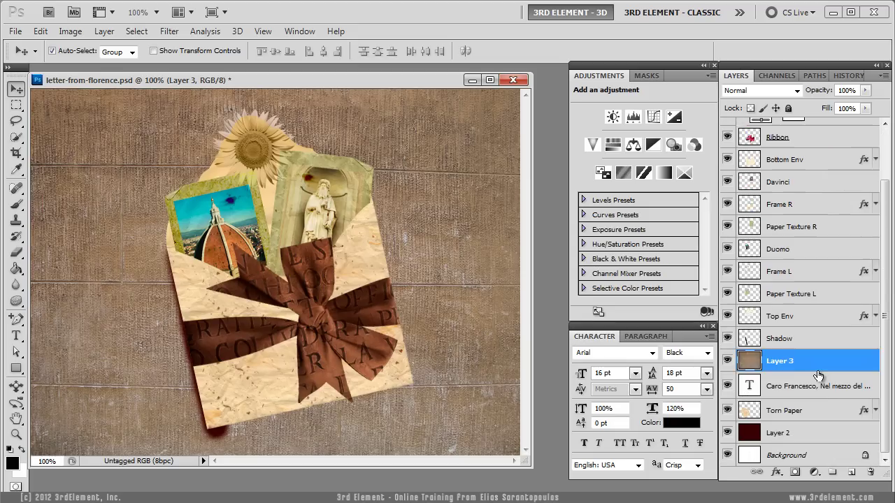
left_click_drag(819, 370, 809, 406)
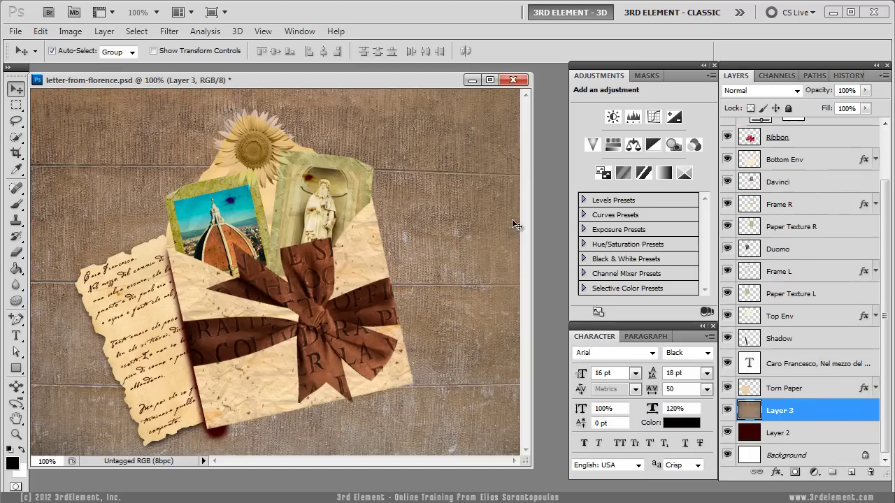
left_click_drag(416, 88, 428, 90)
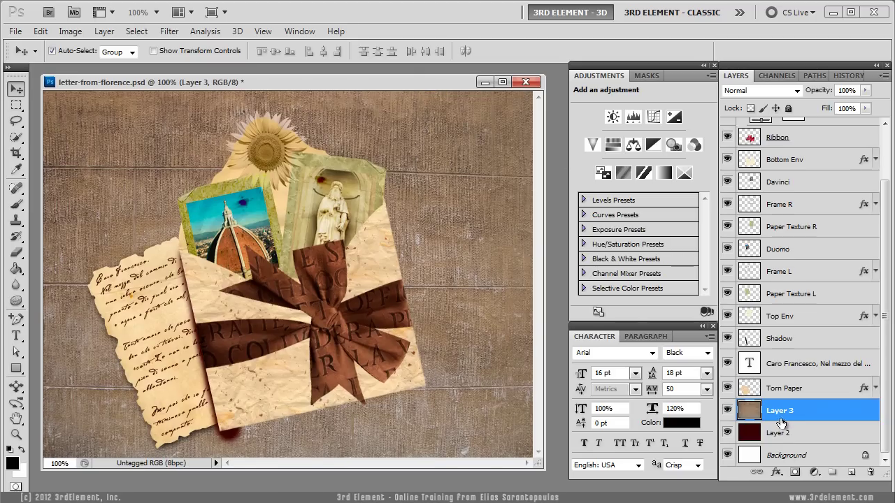
Rename the brown texture layer as Wall Texture
double_click(781, 412)
type("Wall")
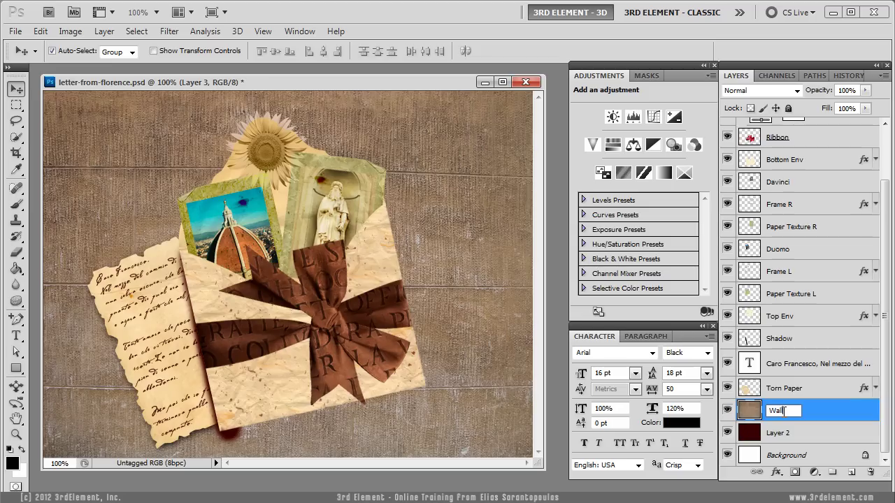
type(" Texture")
key("Return")
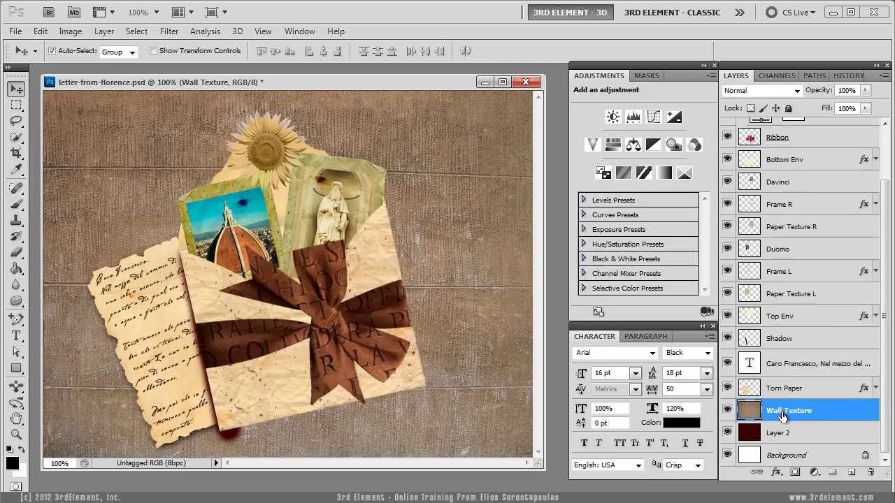
Open the texture-01 image, copy it into the collage document as a new layer, and close the source image
left_click(14, 31)
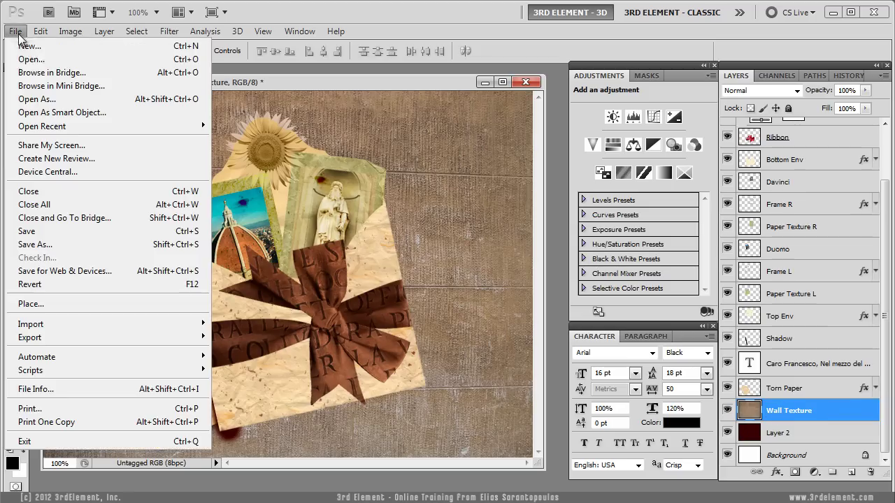
left_click(31, 59)
double_click(396, 220)
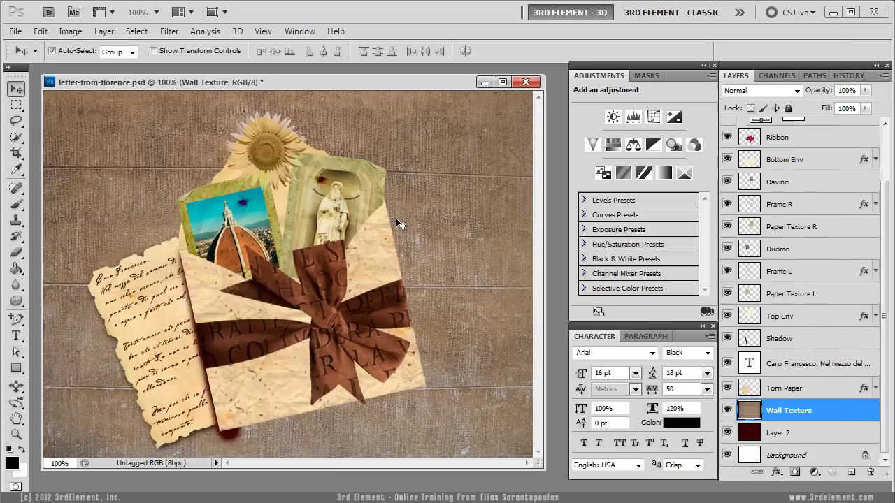
left_click_drag(220, 92, 213, 91)
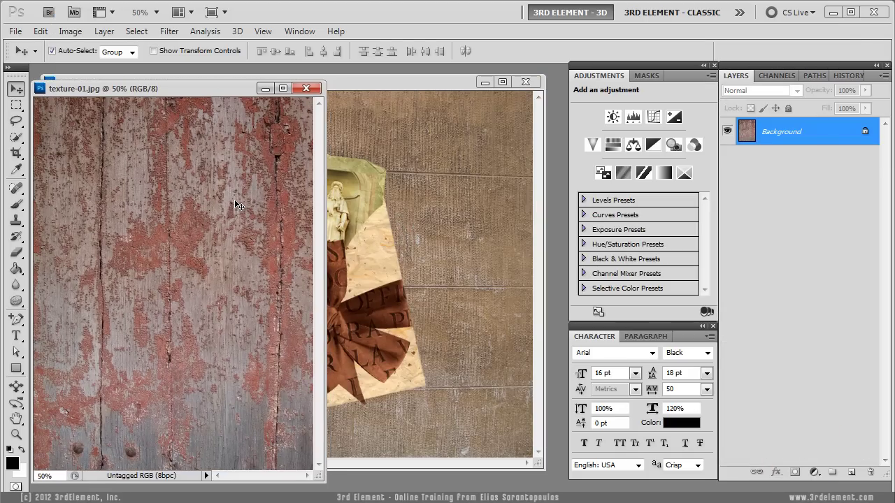
left_click_drag(266, 204, 458, 204)
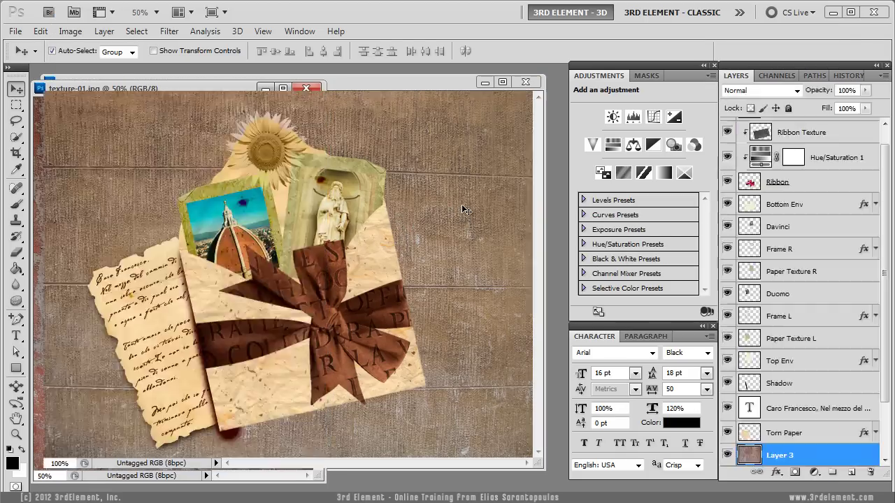
left_click_drag(239, 82, 261, 82)
left_click(40, 158)
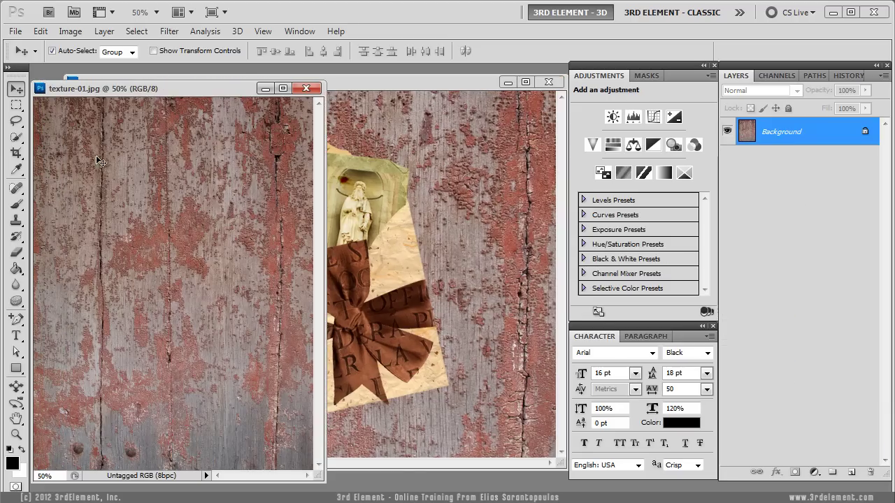
left_click(308, 89)
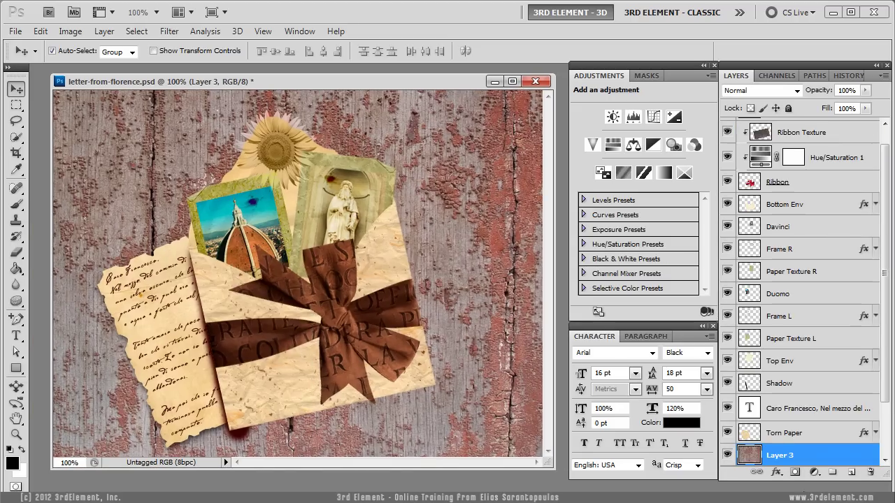
Move the red wood texture layer directly below Wall Texture in the layer stack and rename it Wood Texture
scroll(813, 391, "down", 3)
left_click_drag(813, 393, 812, 423)
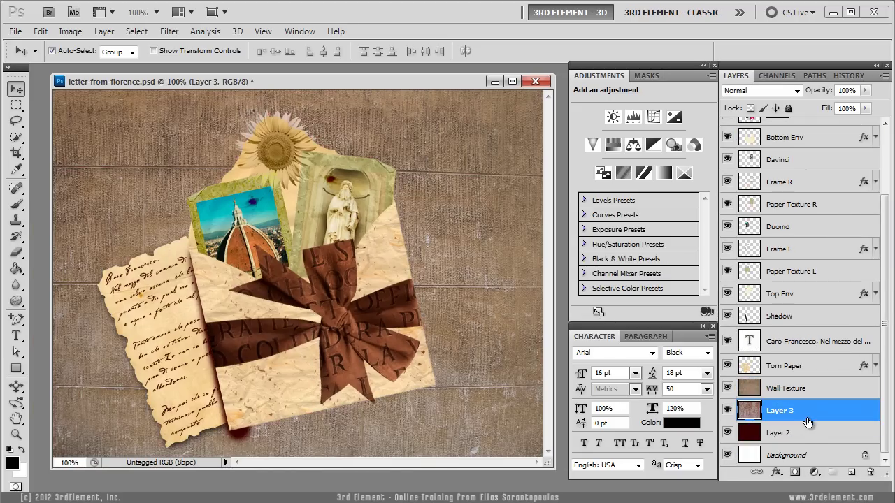
double_click(784, 413)
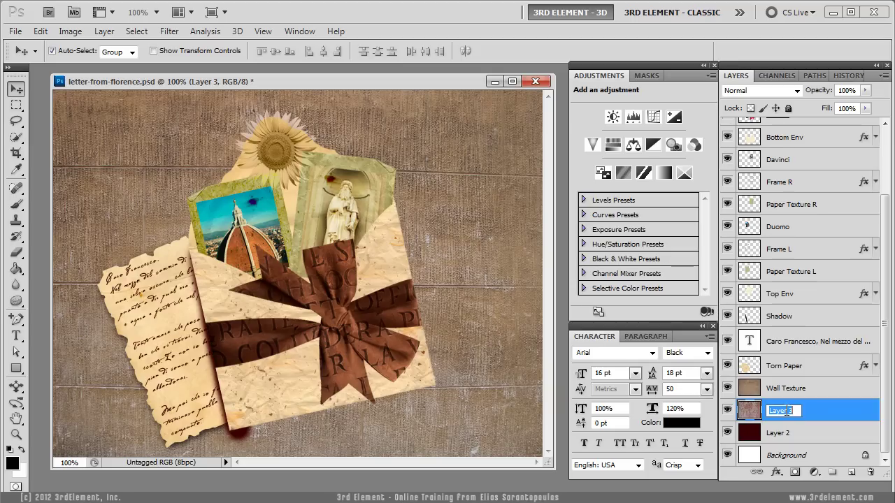
type("Wood Texture")
key("Return")
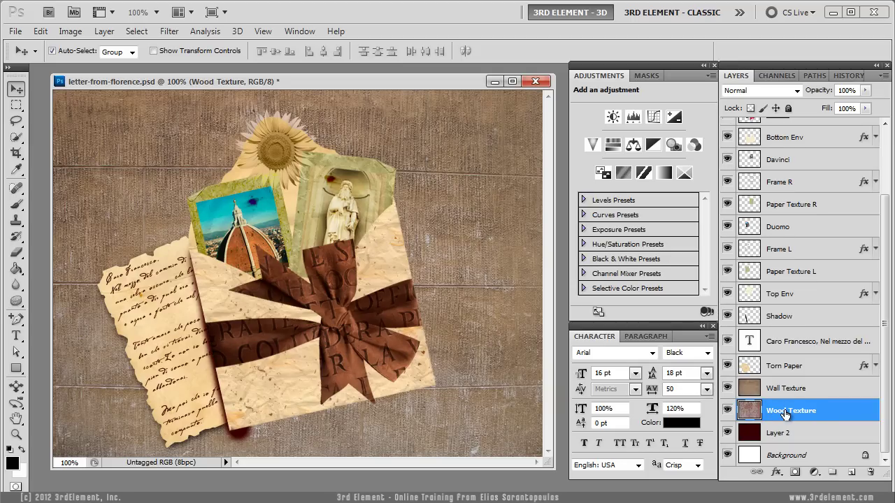
Set the Wall Texture layer's blend mode to Multiply and delete the dark red Layer 2
left_click(812, 392)
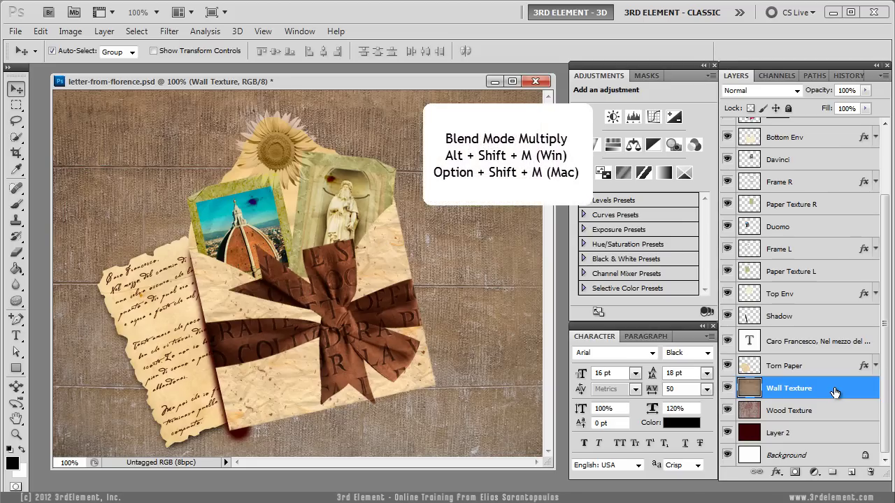
key("alt+shift+m")
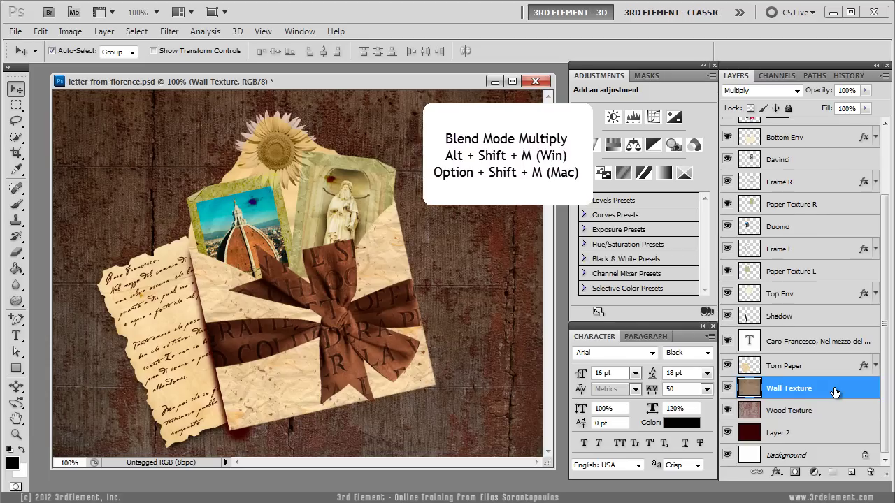
left_click(805, 436)
left_click_drag(870, 476, 870, 475)
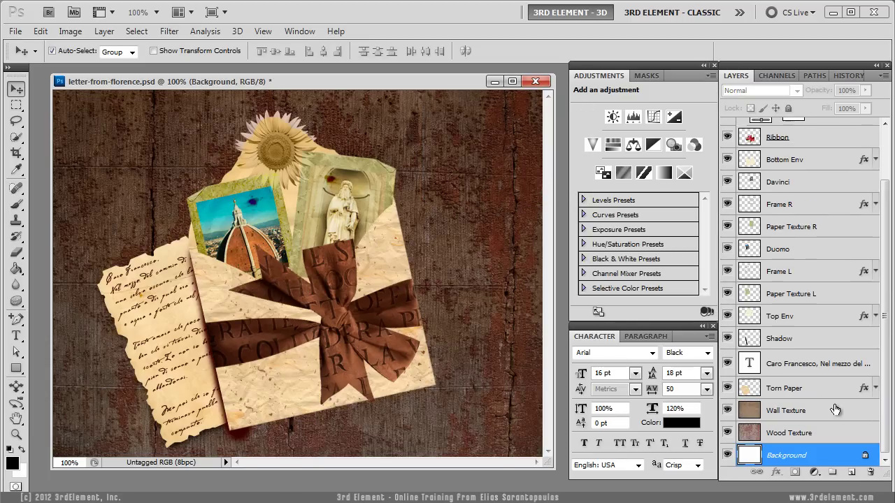
left_click(832, 410)
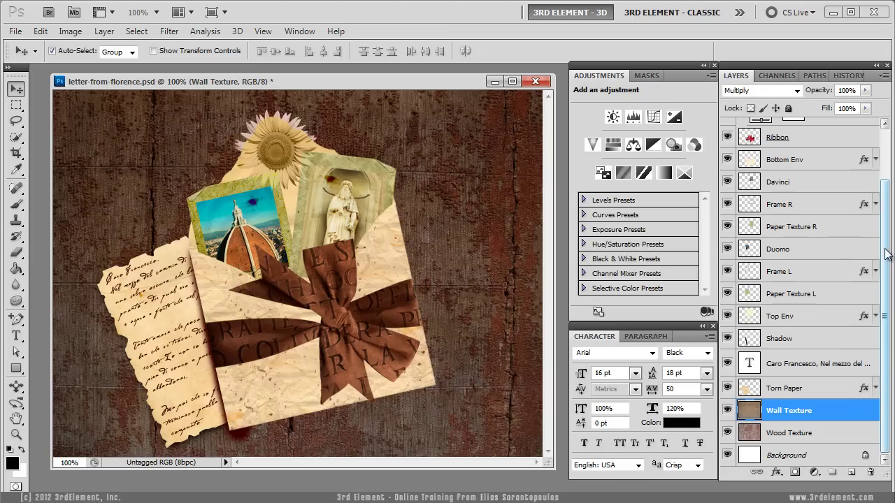
Add a drop shadow to Paper Texture R without global light, at a 45° angle, 5 px distance and 8 px size
scroll(867, 241, "up", 1)
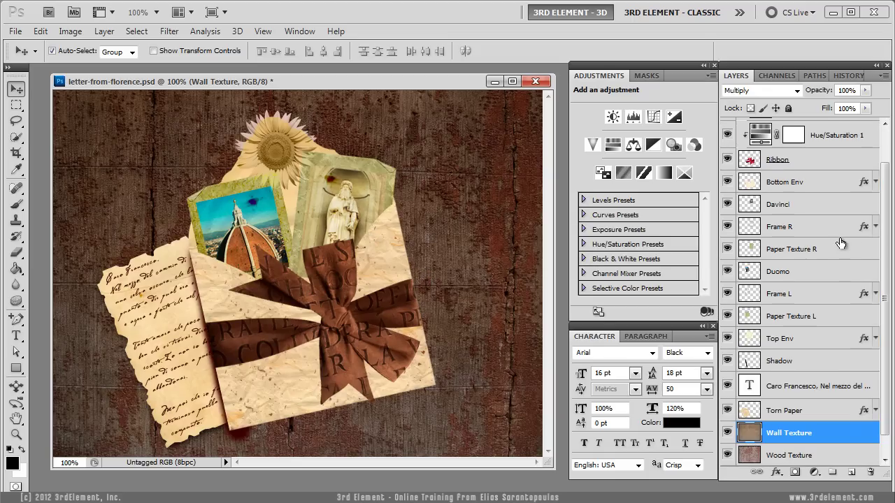
double_click(750, 253)
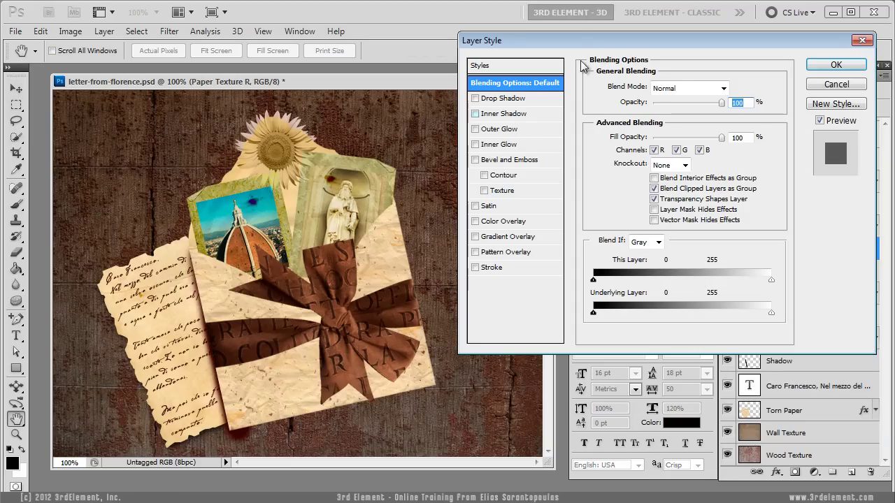
left_click_drag(575, 49, 557, 67)
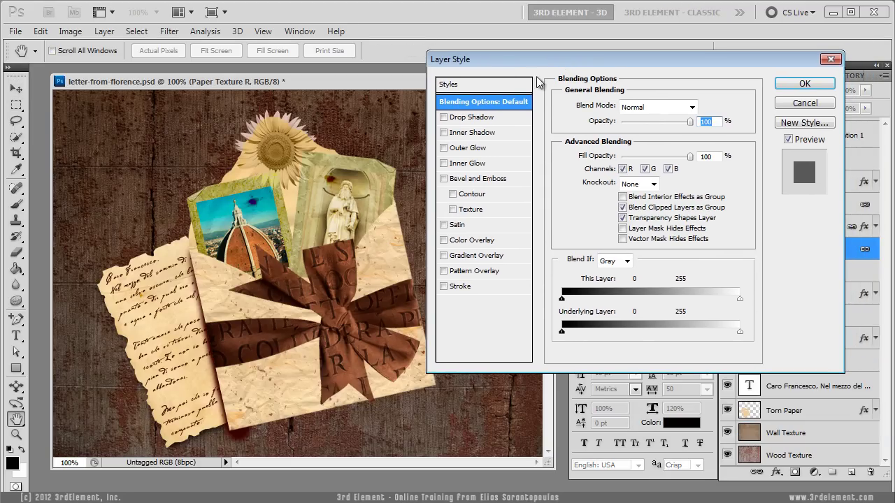
left_click(489, 117)
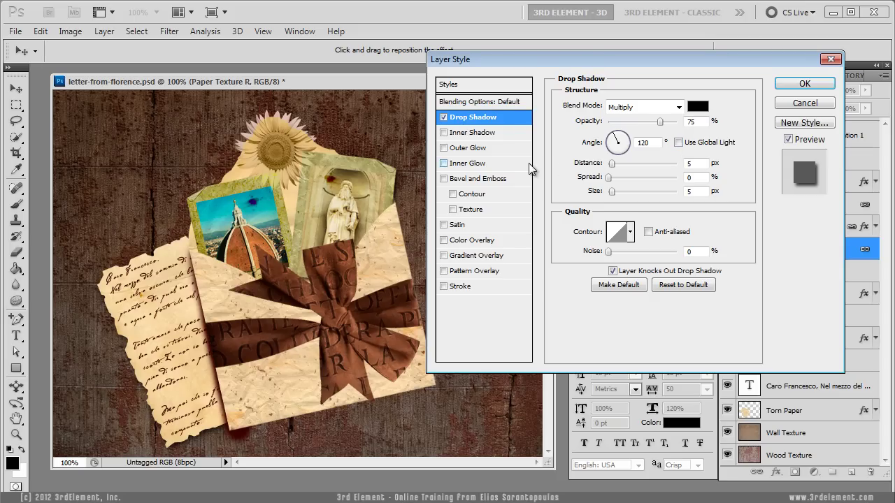
left_click_drag(357, 175, 353, 175)
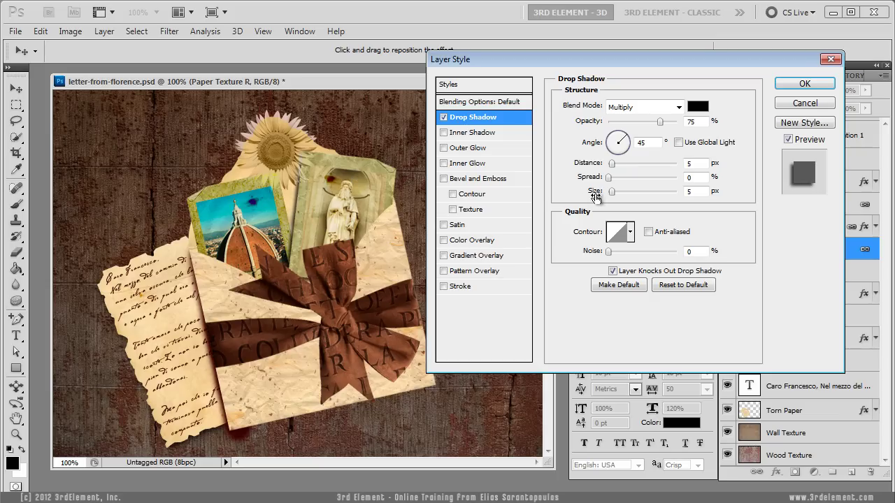
left_click_drag(594, 195, 595, 194)
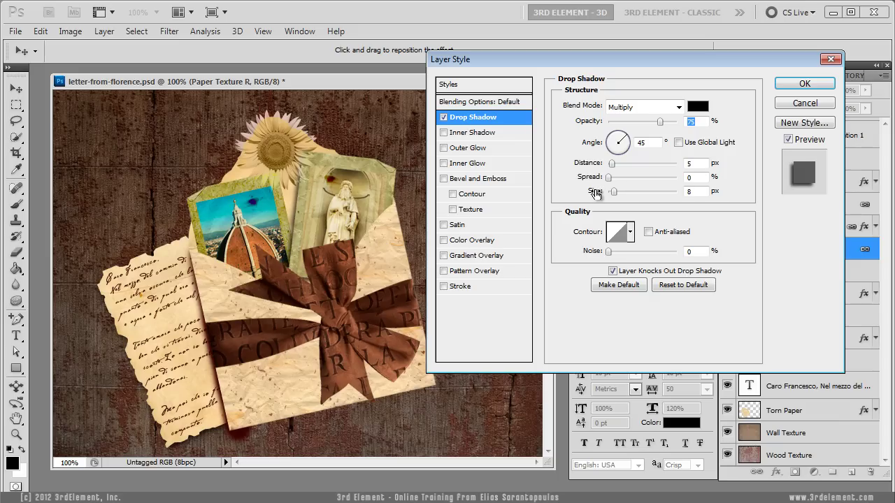
left_click(804, 84)
left_click(876, 249)
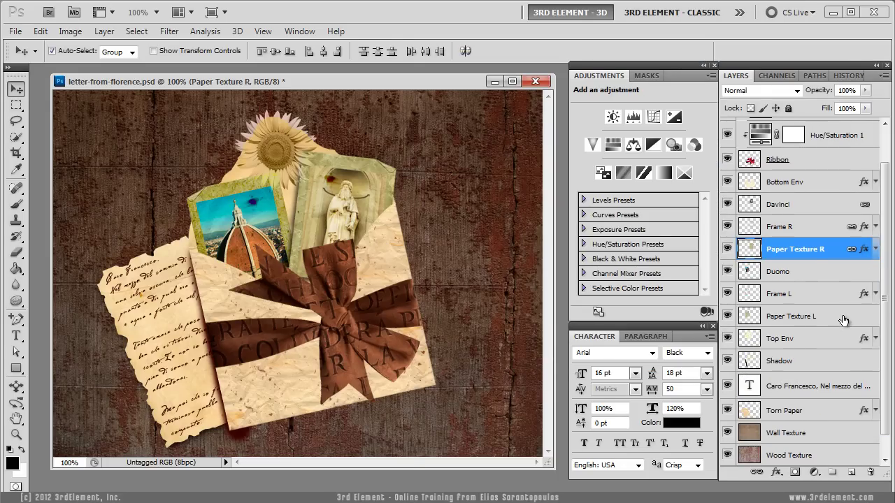
Add a drop shadow to Paper Texture L with global light off, a 59° angle, 5 px distance and 5 px size
left_click(749, 319)
double_click(749, 318)
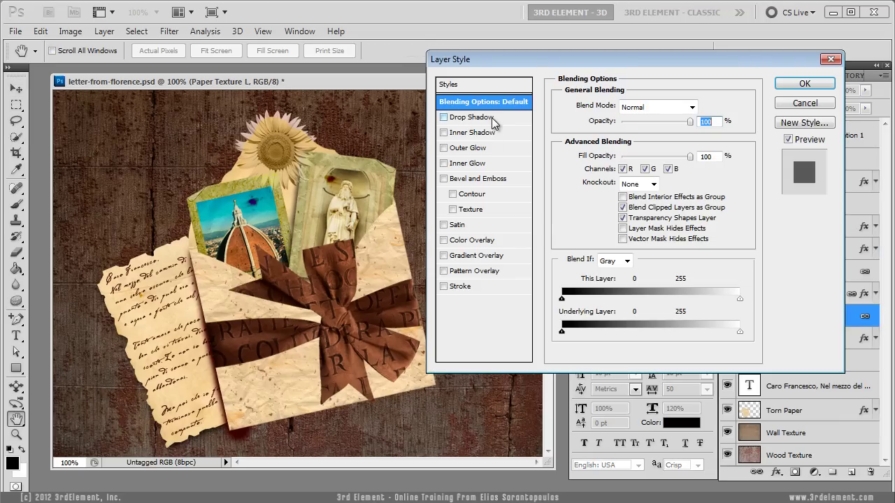
left_click(491, 117)
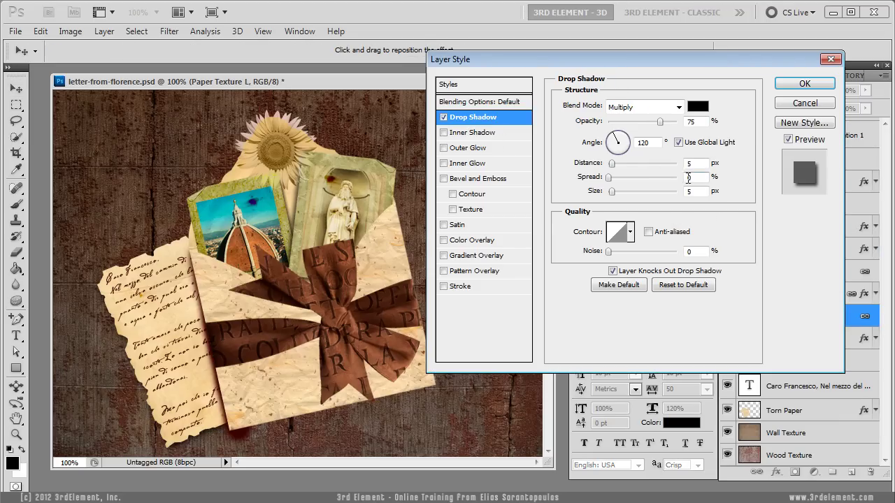
left_click(677, 143)
left_click_drag(234, 221, 225, 221)
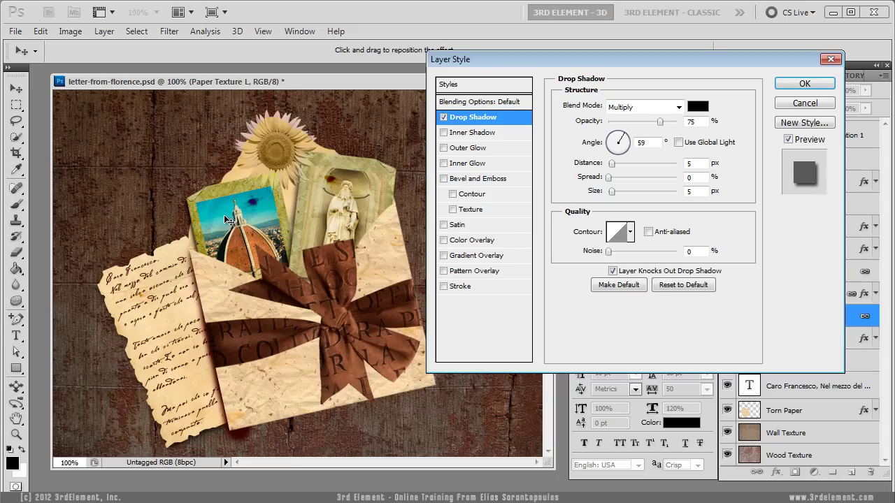
left_click(803, 84)
left_click(875, 317)
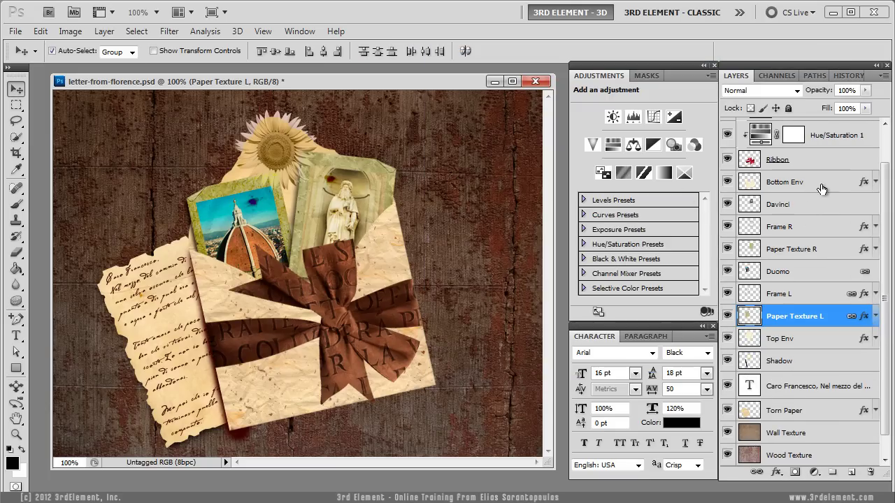
Add a drop shadow to Bottom Env with global light off, a 141° angle, 6 px distance and 9 px size
double_click(863, 181)
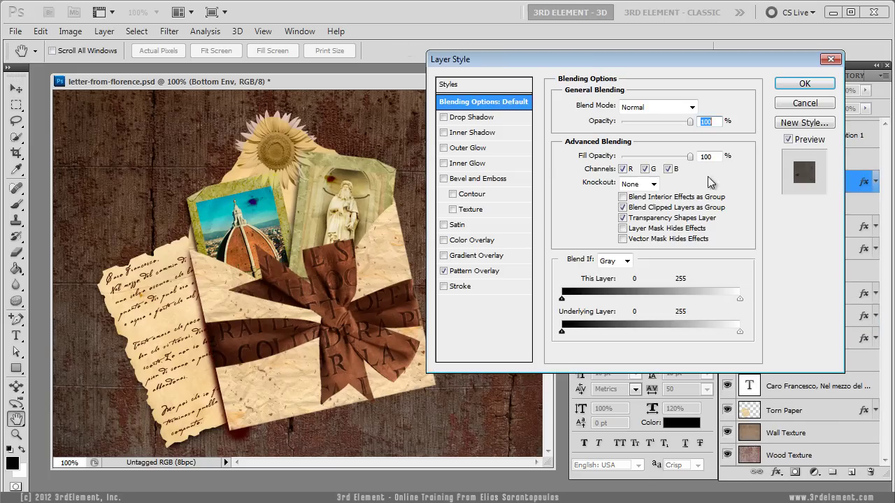
left_click_drag(512, 63, 483, 93)
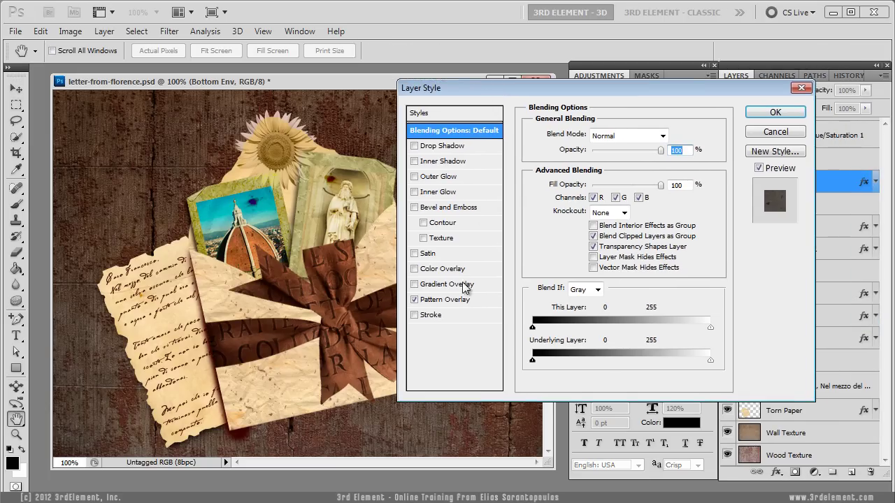
left_click(469, 146)
left_click(648, 172)
left_click_drag(468, 90, 506, 56)
left_click_drag(260, 408, 258, 409)
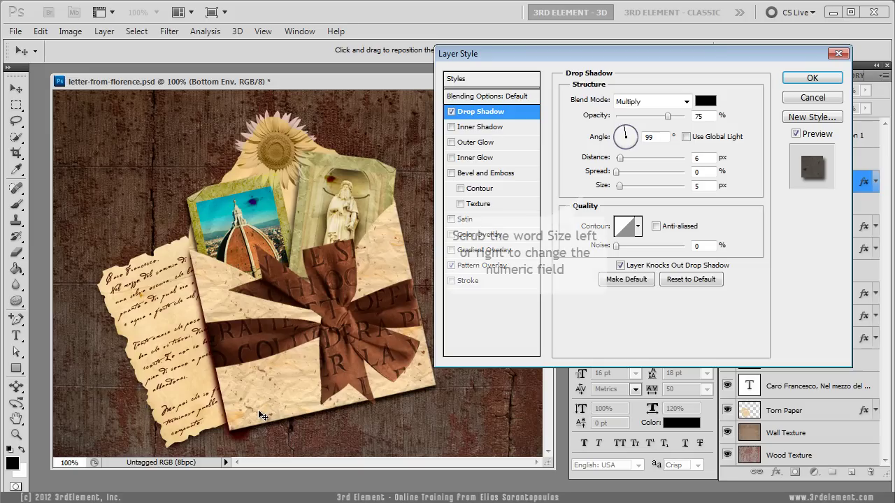
left_click_drag(258, 410, 261, 408)
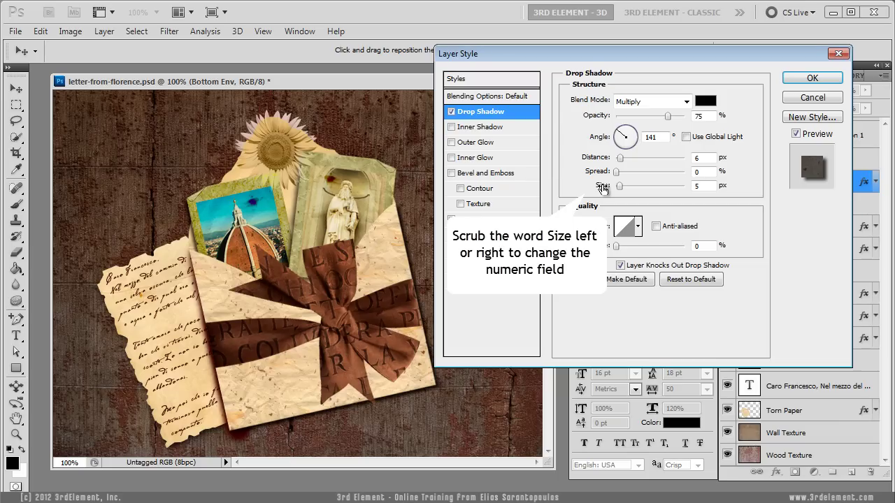
left_click_drag(602, 188, 605, 188)
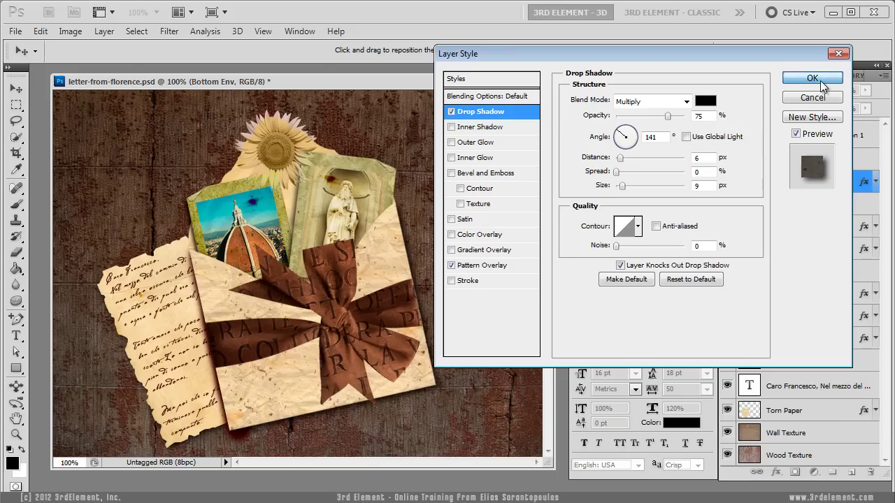
left_click(811, 77)
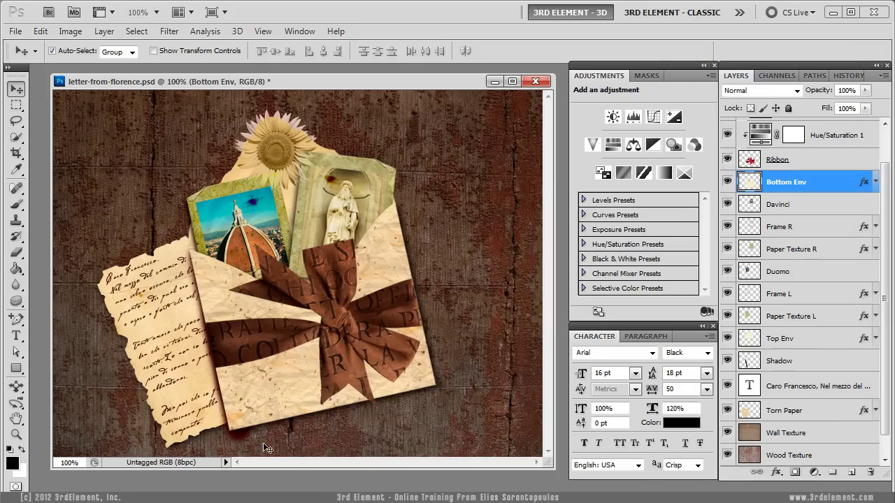
Erase the excess shadow below the envelope's lower corner on the Shadow layer, using a soft 30 px Eraser with 0% hardness
left_click(815, 364)
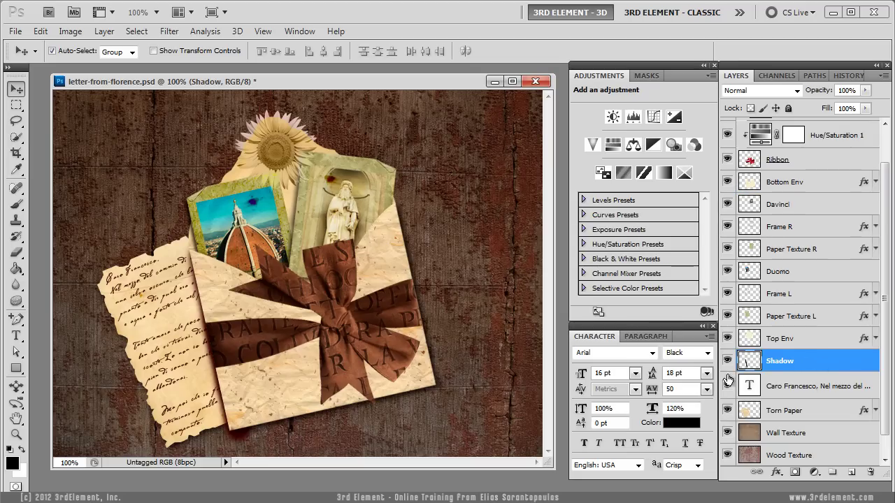
left_click_drag(19, 253, 95, 254)
left_click(72, 51)
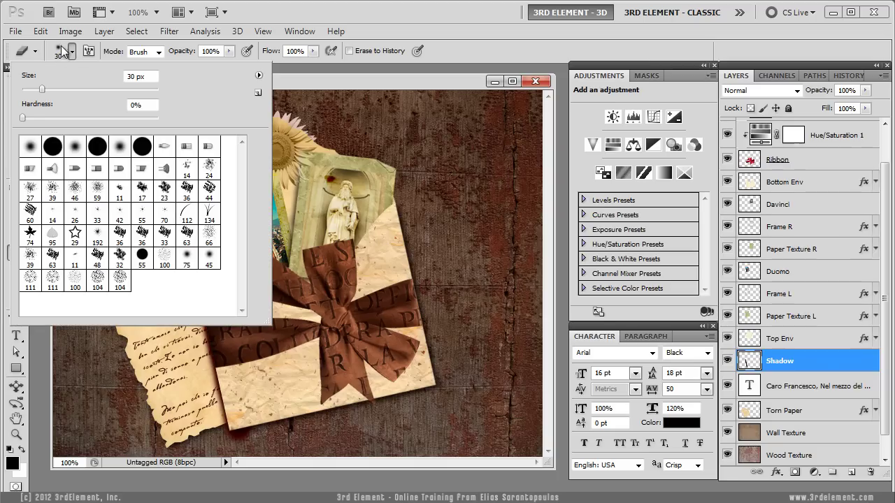
mouse_move(26, 118)
left_mouse_down()
mouse_move(173, 122)
mouse_move(21, 119)
left_mouse_up()
left_click(327, 80)
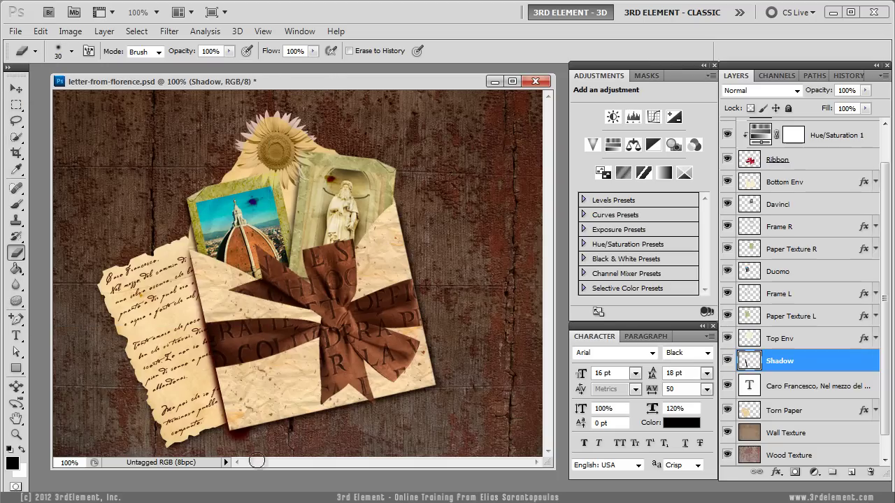
mouse_move(262, 436)
left_mouse_down()
mouse_move(236, 442)
mouse_move(275, 439)
mouse_move(240, 440)
mouse_move(269, 432)
mouse_move(248, 435)
mouse_move(246, 421)
mouse_move(240, 438)
mouse_move(307, 439)
left_mouse_up()
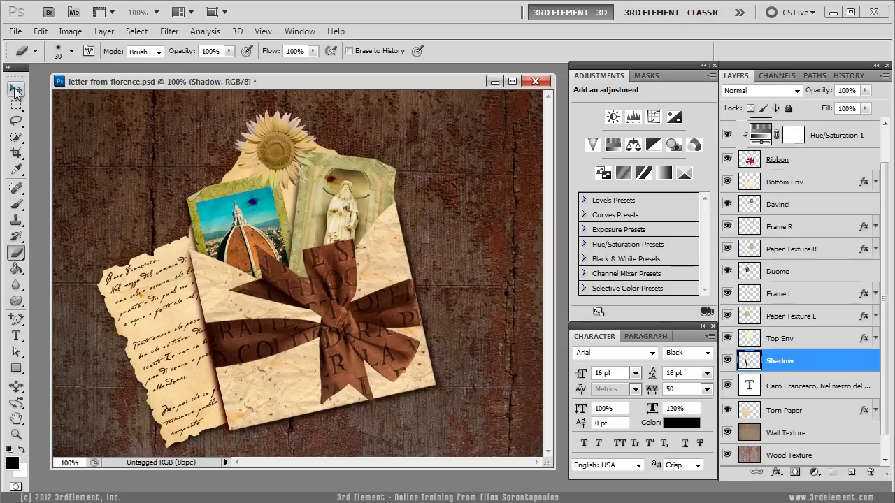
left_click(15, 89)
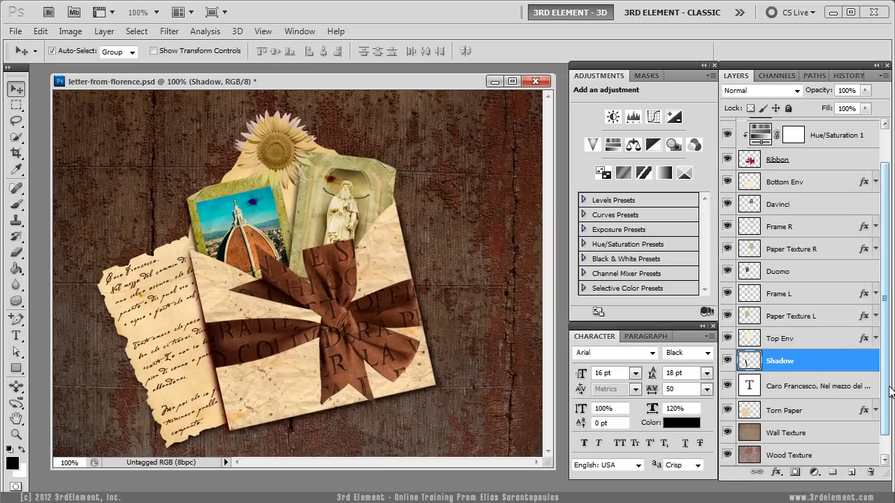
Move all layers from Torn Paper up to Sun Flower together, slightly right and up over the background, then select only Sun Flower
scroll(873, 419, "down", 1)
left_click(817, 390)
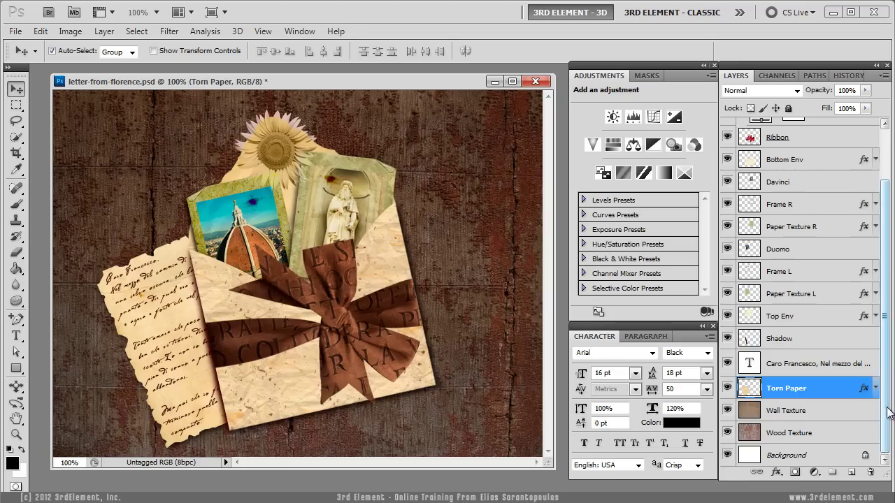
left_click_drag(886, 413, 888, 341)
left_click(827, 134, "shift")
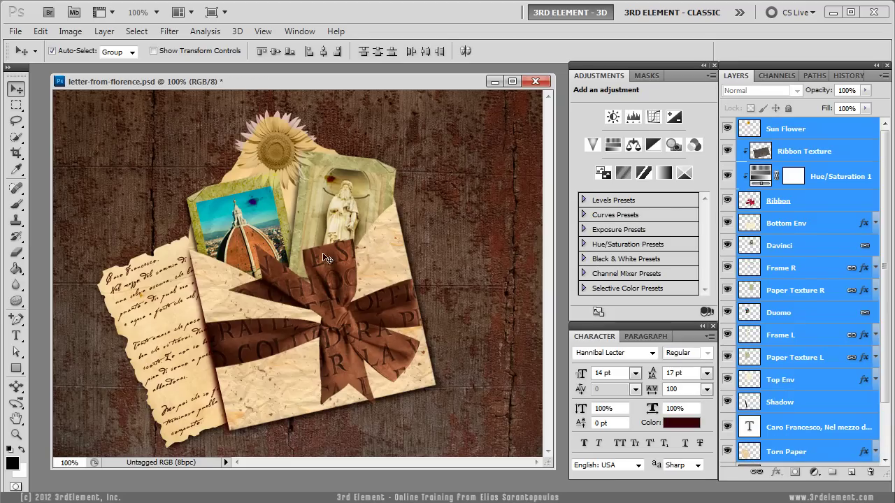
left_click_drag(336, 268, 354, 263)
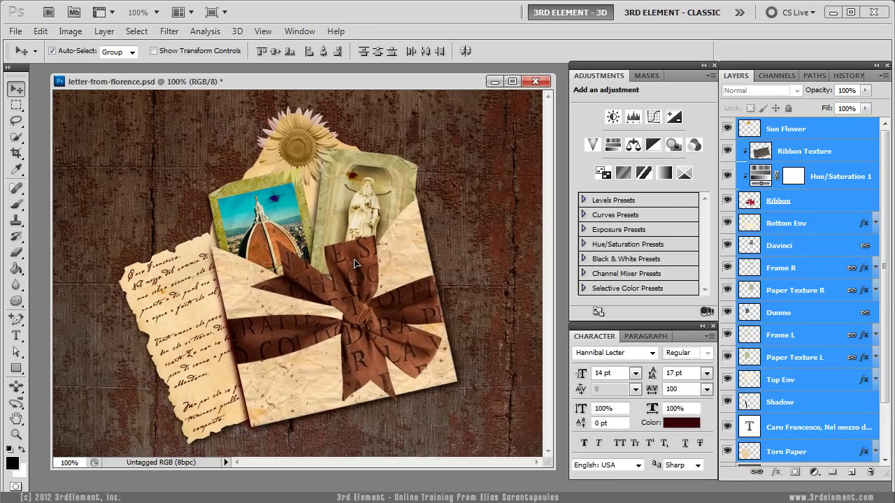
left_click(860, 133)
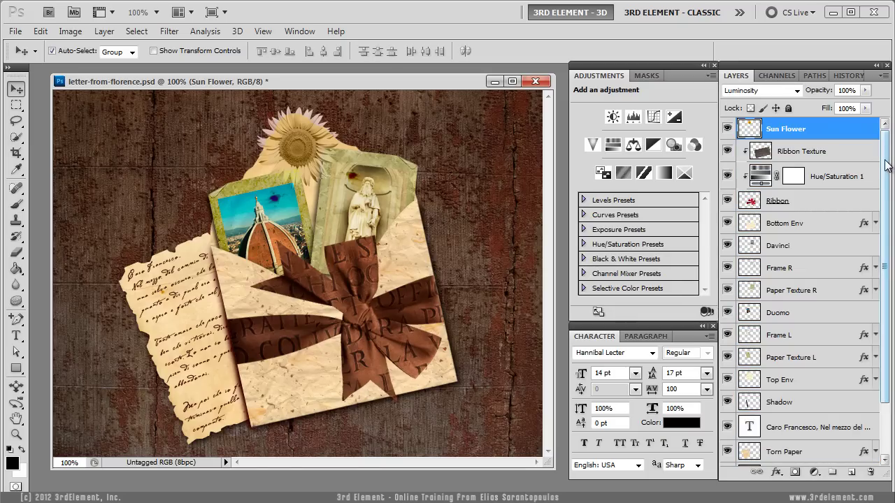